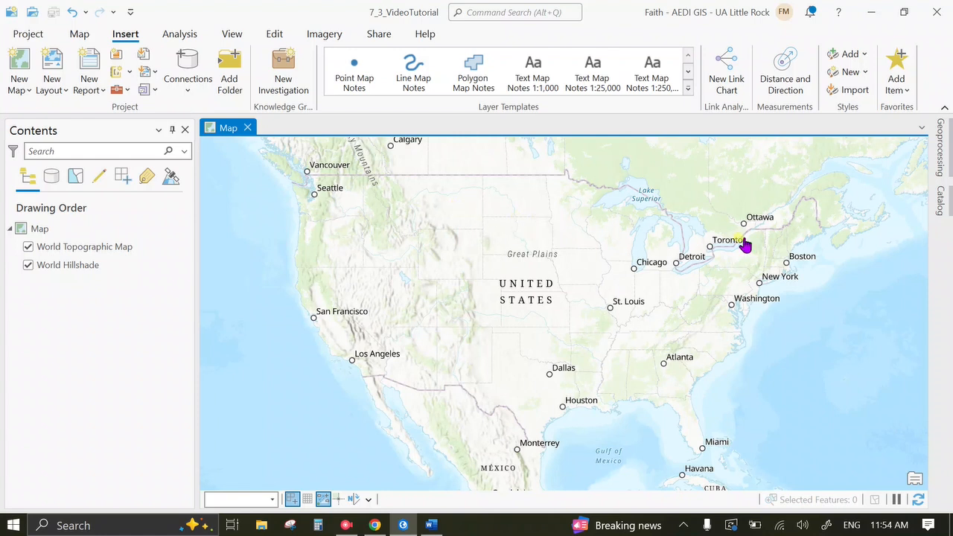
Look inside the geodatabase subfolder of the desktop's Week_7 folder in File Explorer and return to the 7_3_VideoTutorial project in ArcGIS Pro
left_click(866, 20)
left_click(418, 184)
double_click(418, 184)
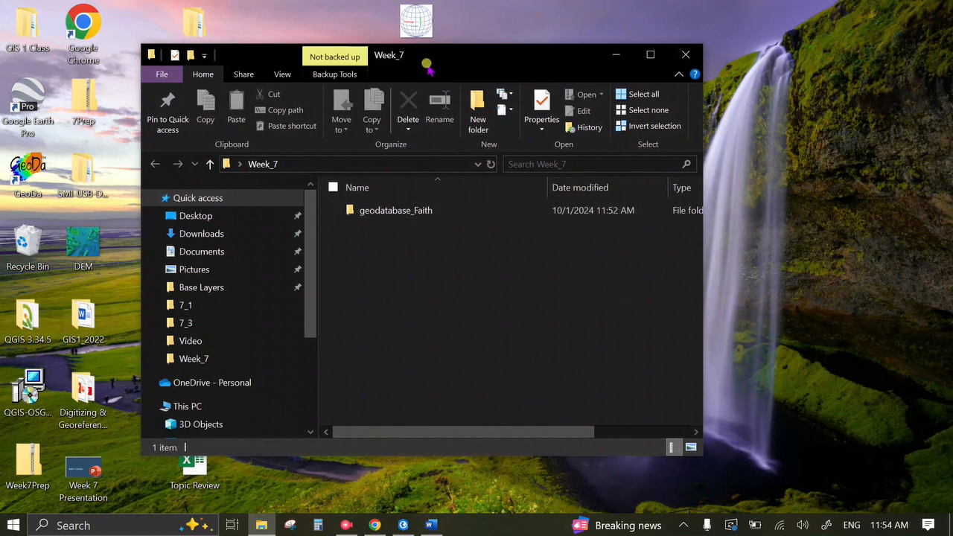
double_click(426, 213)
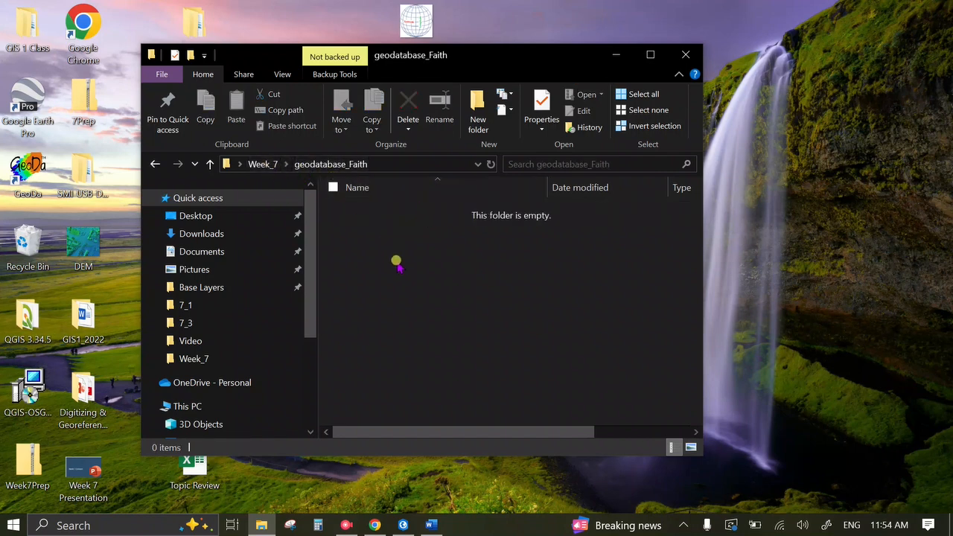
mouse_move(406, 525)
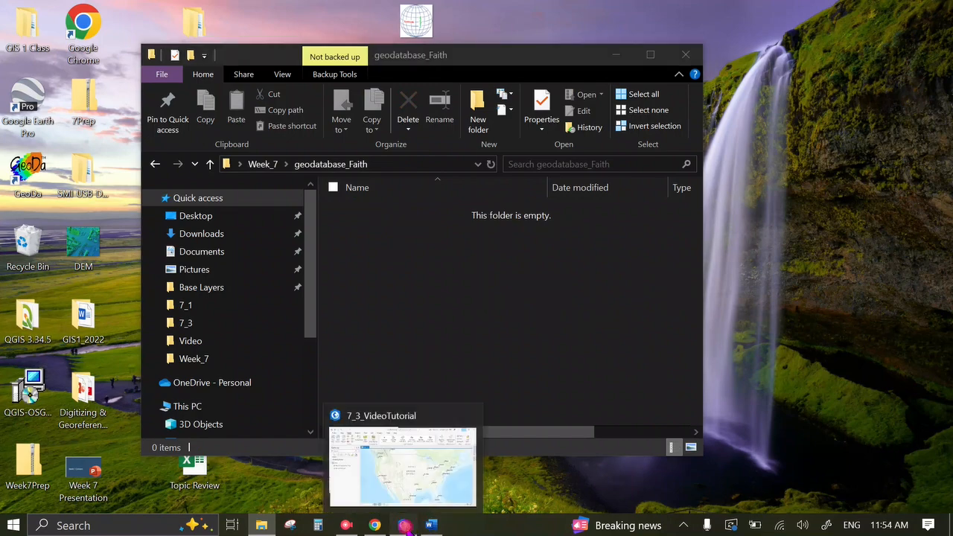
left_click(418, 491)
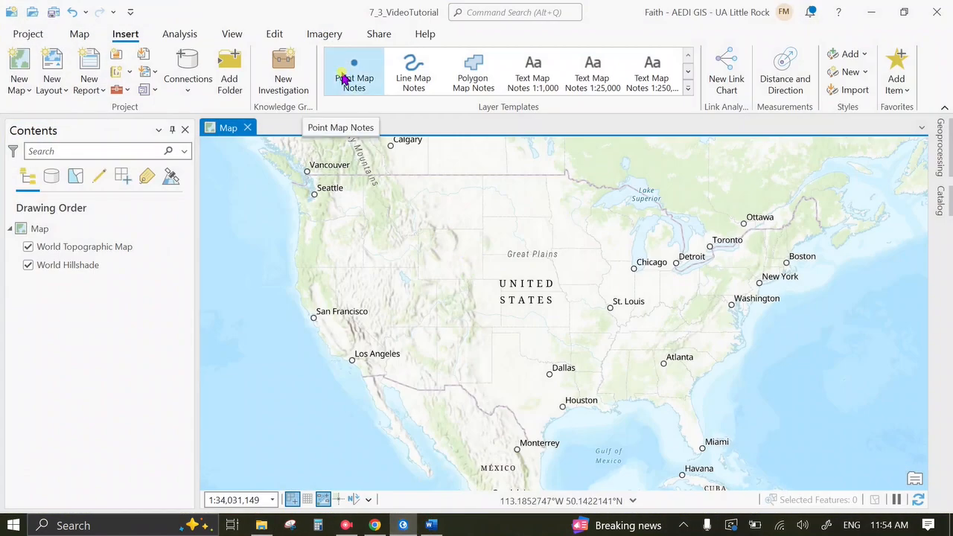
Start adding a folder connection to the 7_3_VideoTutorial project
left_click(79, 35)
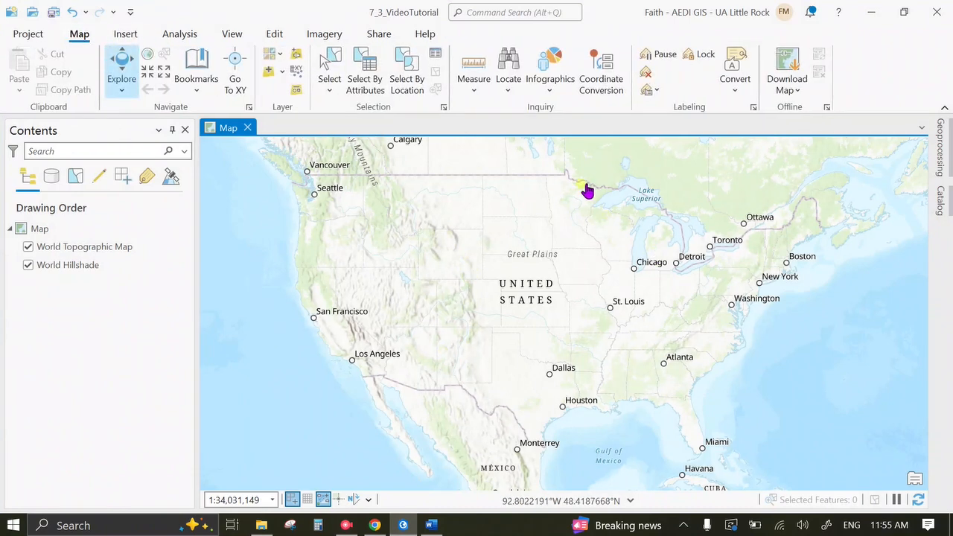
left_click(124, 35)
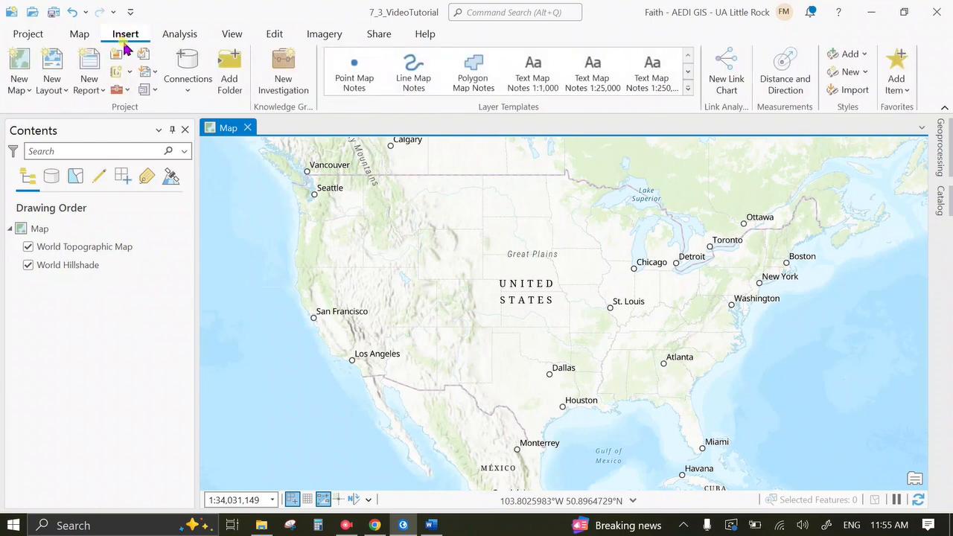
left_click(229, 66)
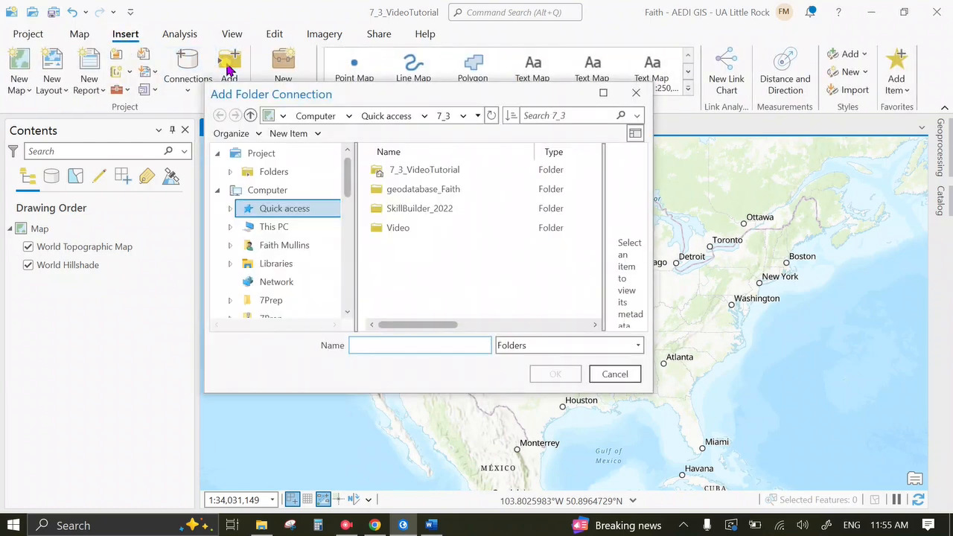
left_click(270, 227)
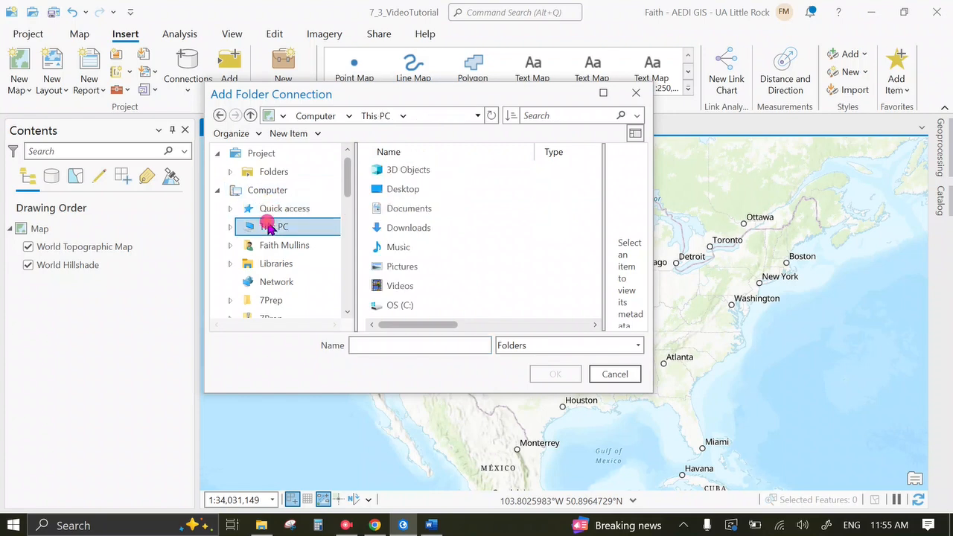
left_click(419, 191)
double_click(418, 191)
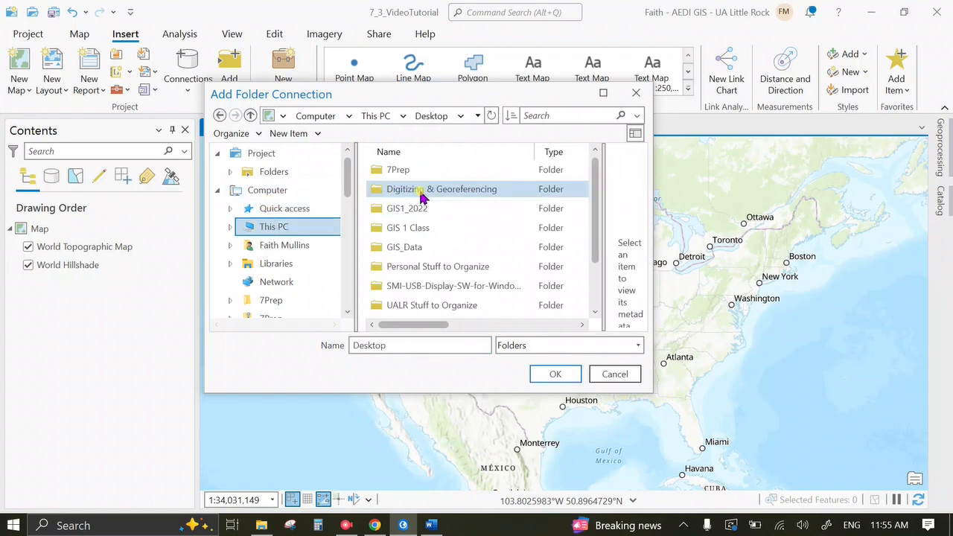
scroll(449, 238, "down", 1)
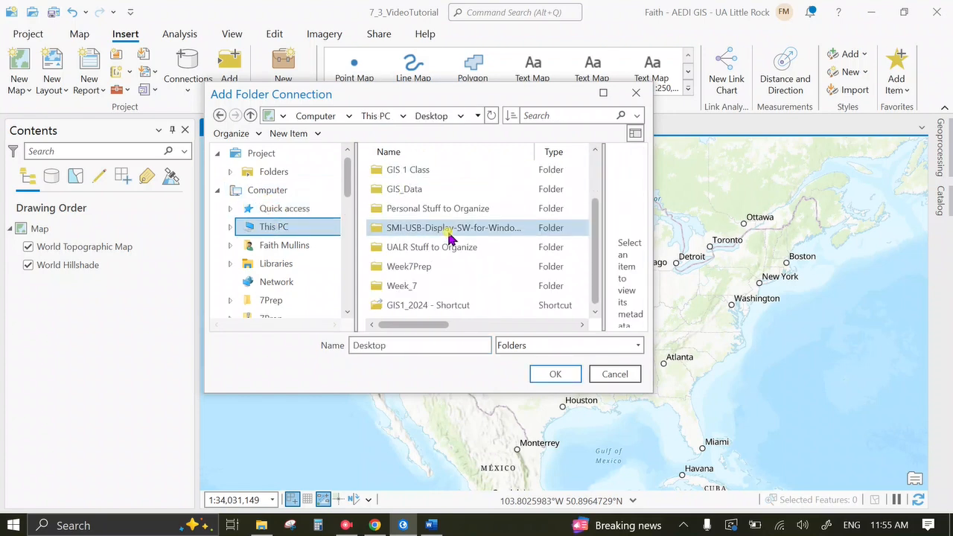
double_click(445, 305)
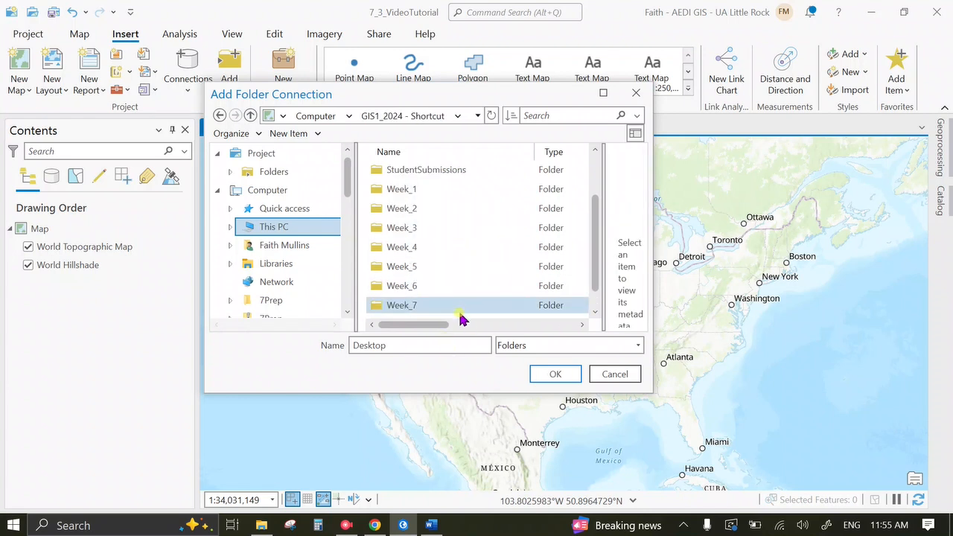
double_click(458, 306)
left_click(368, 117)
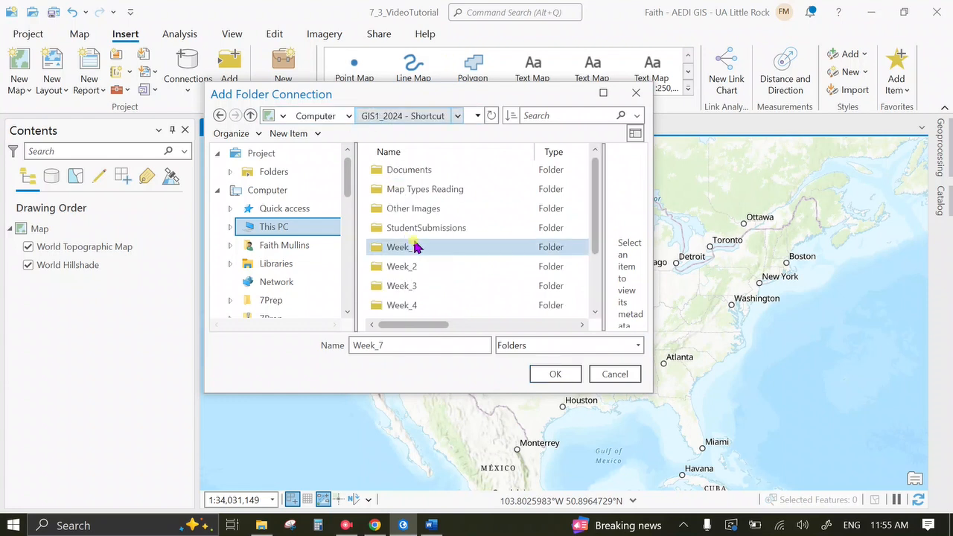
left_click(316, 116)
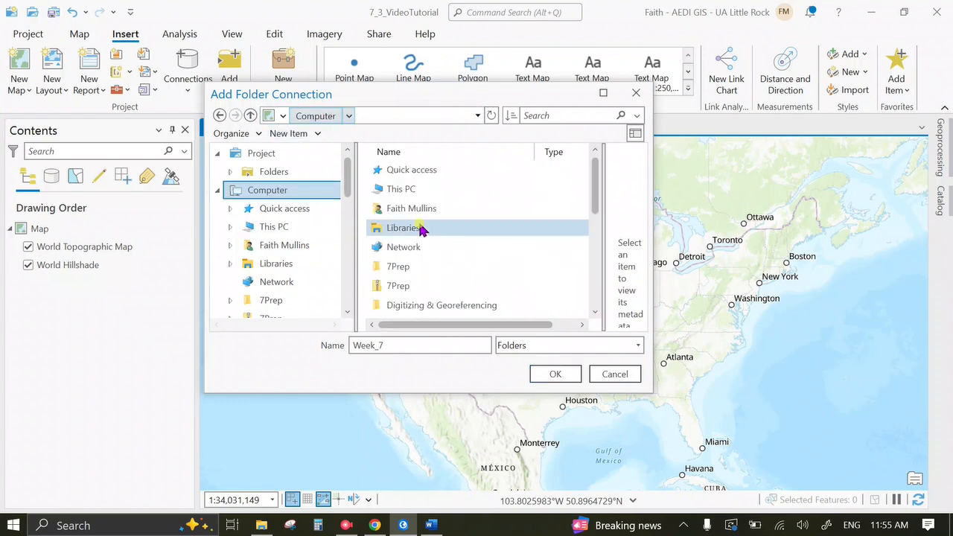
Connect the Week_7 folder located directly on this PC's Desktop to the project
left_click(278, 233)
double_click(419, 191)
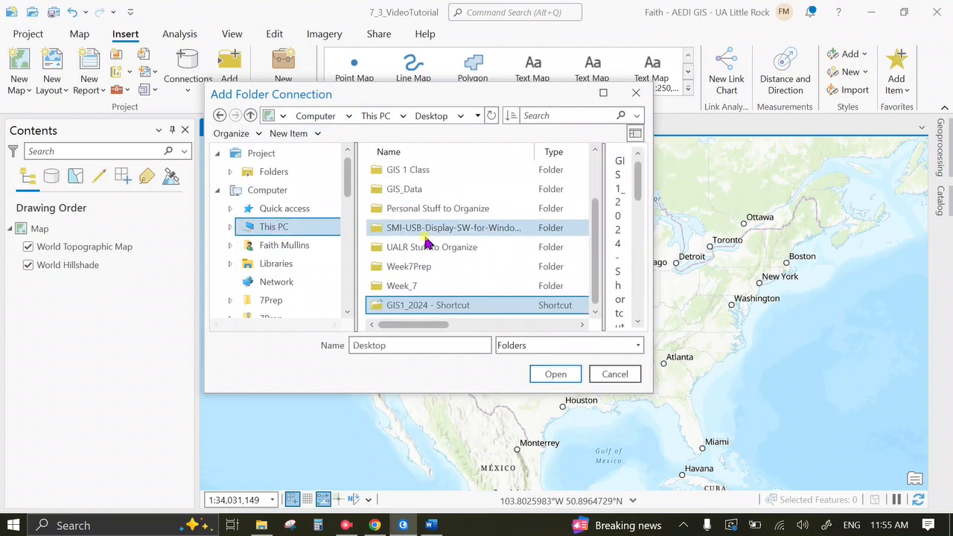
left_click(408, 285)
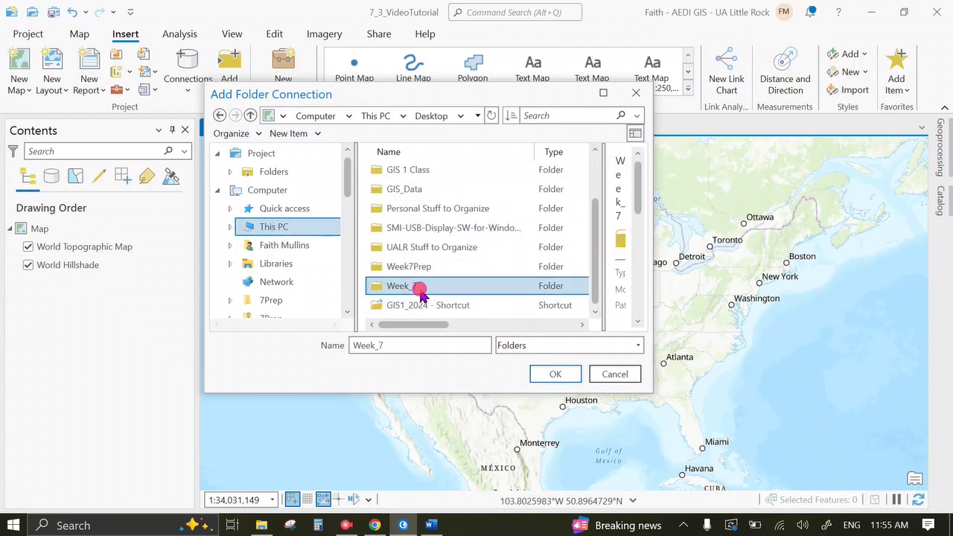
left_click(568, 378)
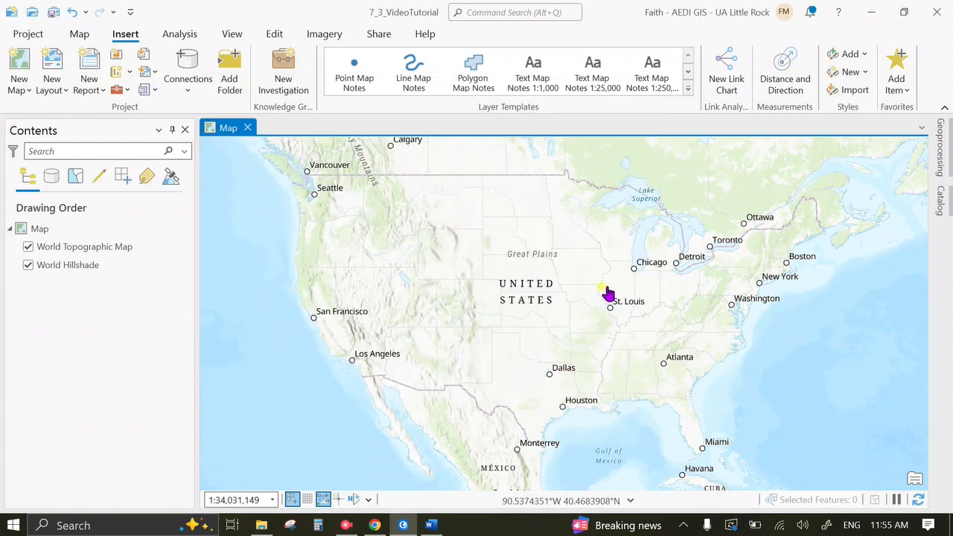
Create a new file geodatabase in the geodatabase subfolder of the project's Week_7 folder connection
left_click(940, 202)
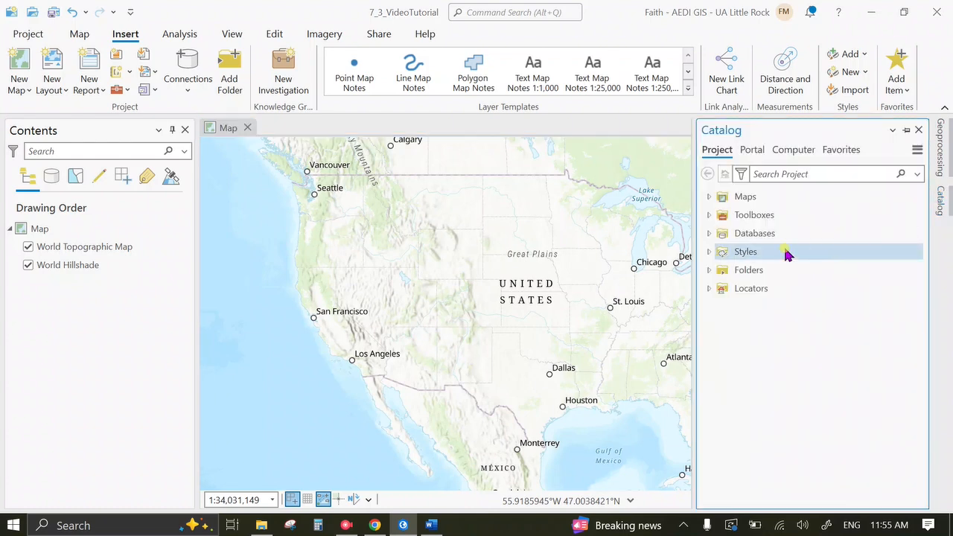
left_click(726, 288)
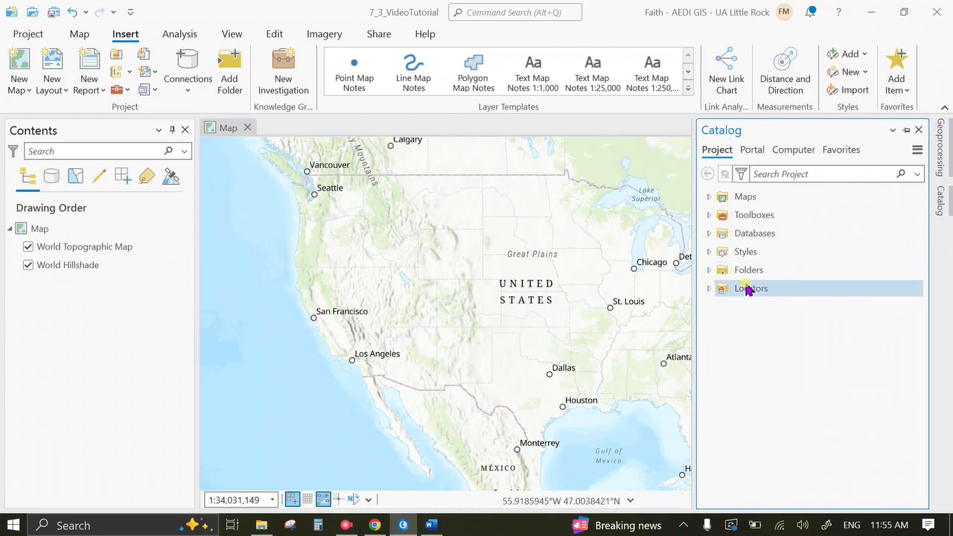
left_click(747, 273)
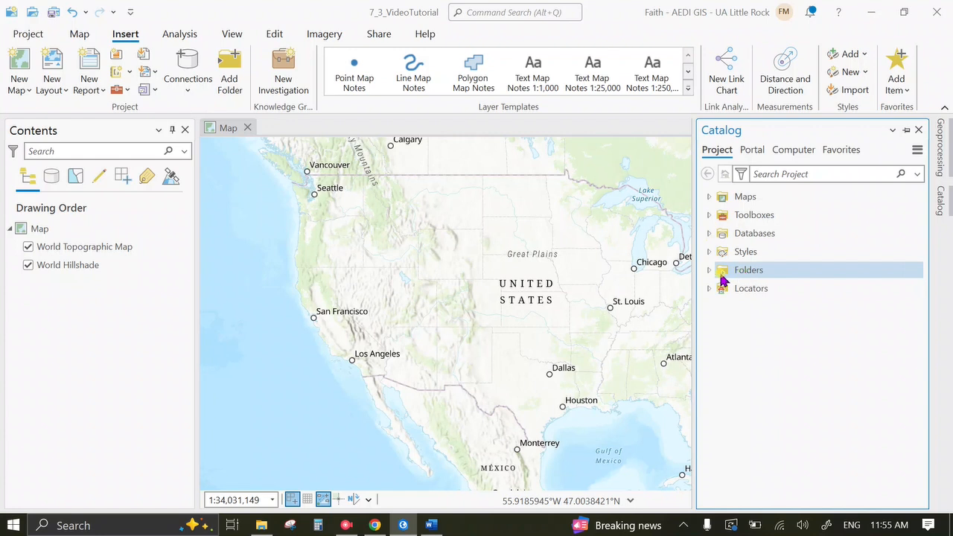
left_click(710, 271)
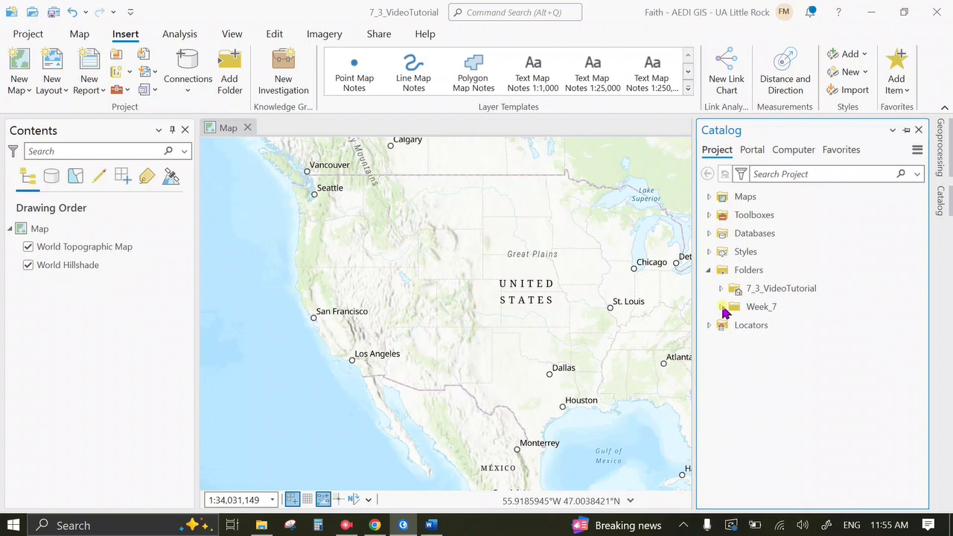
left_click(723, 307)
left_click(748, 325)
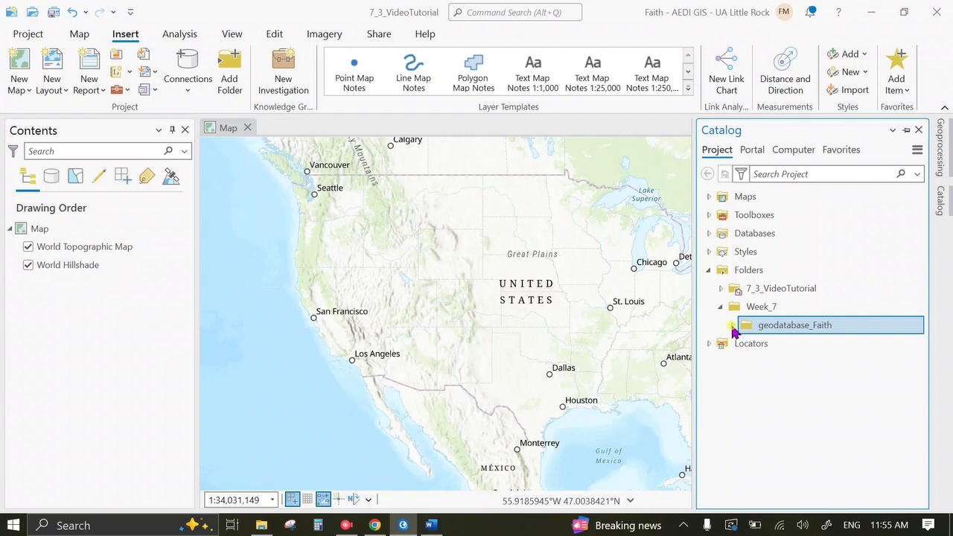
left_click(791, 339)
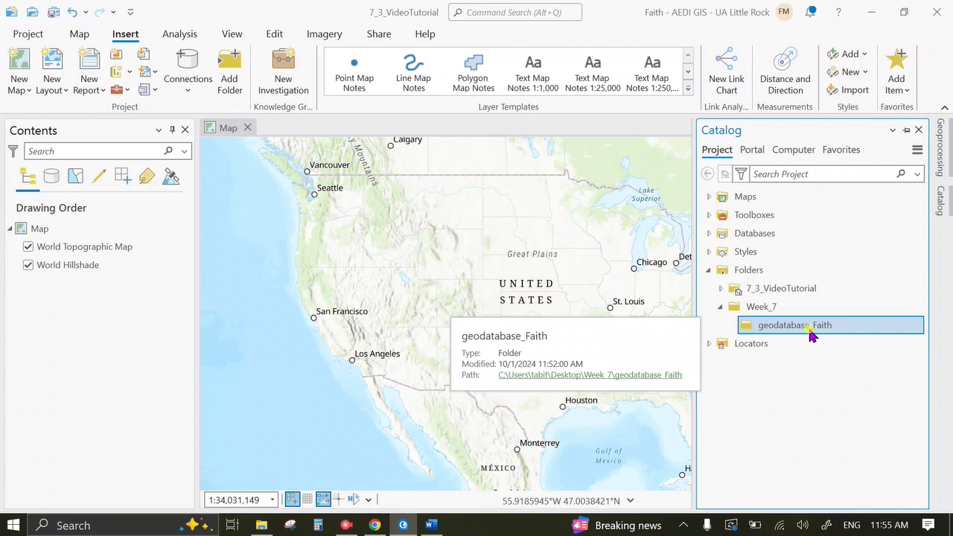
right_click(812, 336)
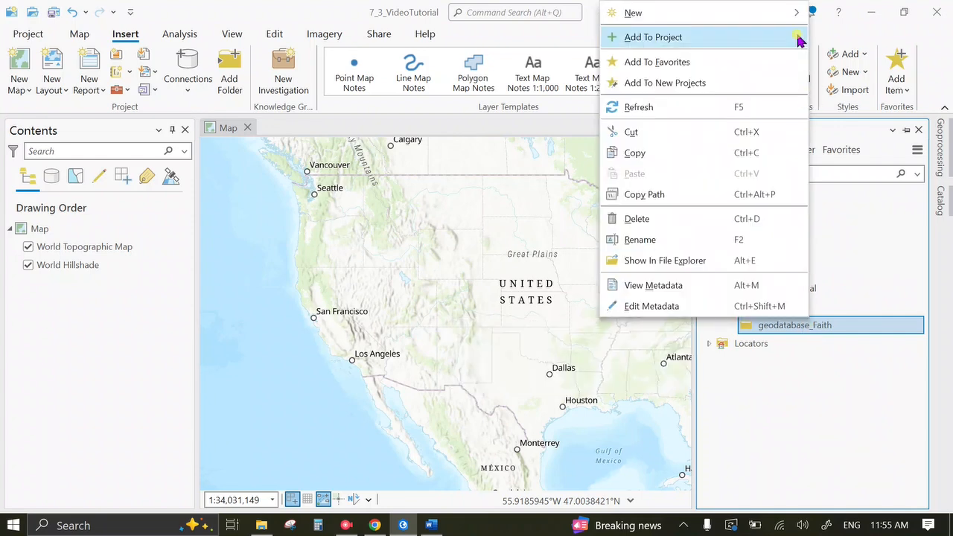
mouse_move(763, 10)
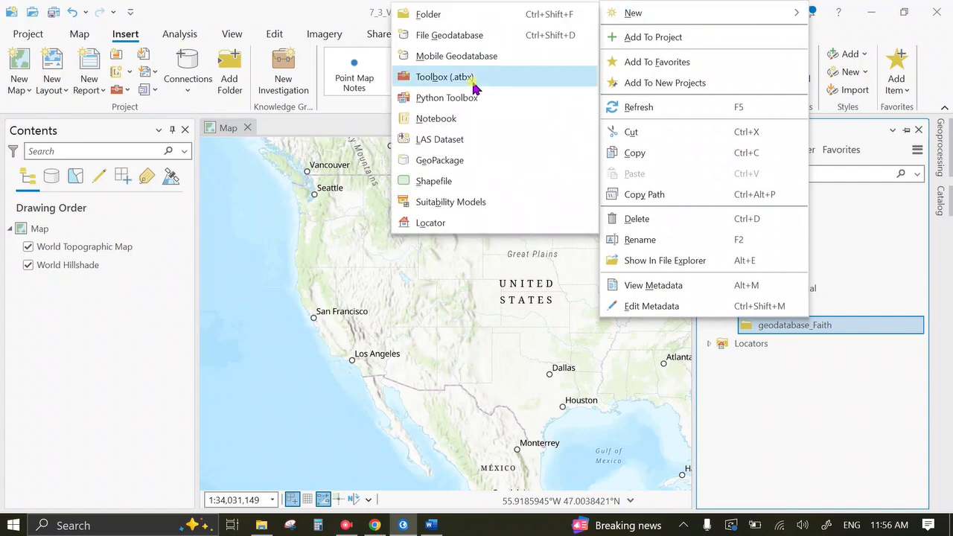
left_click(485, 35)
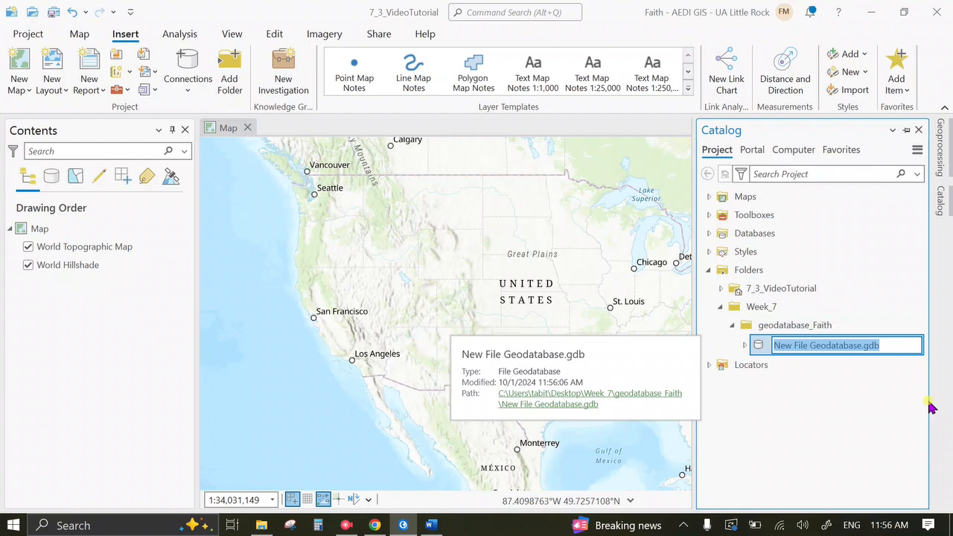
Name the new file geodatabase "geodatabase_" followed by the author's first name, keeping the .gdb extension
key("Home")
key("Delete")
key("Delete")
key("Delete")
key("Delete")
key("Delete")
key("Delete")
key("Delete")
key("Delete")
key("Delete")
key("Delete")
key("Delete")
key("Delete")
key("Delete")
key("Delete")
key("Delete")
key("Delete")
key("Delete")
key("Delete")
key("Delete")
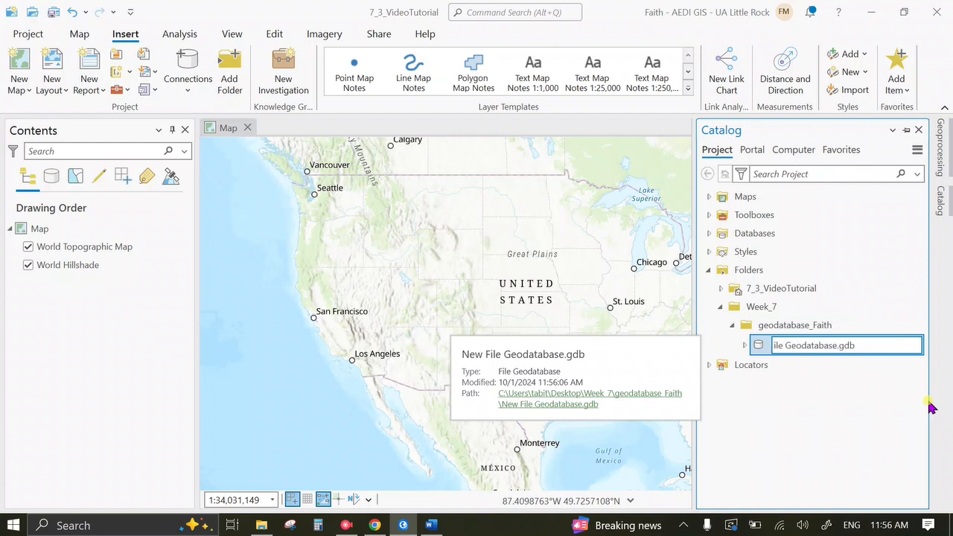
key("Delete")
type("geodatabase")
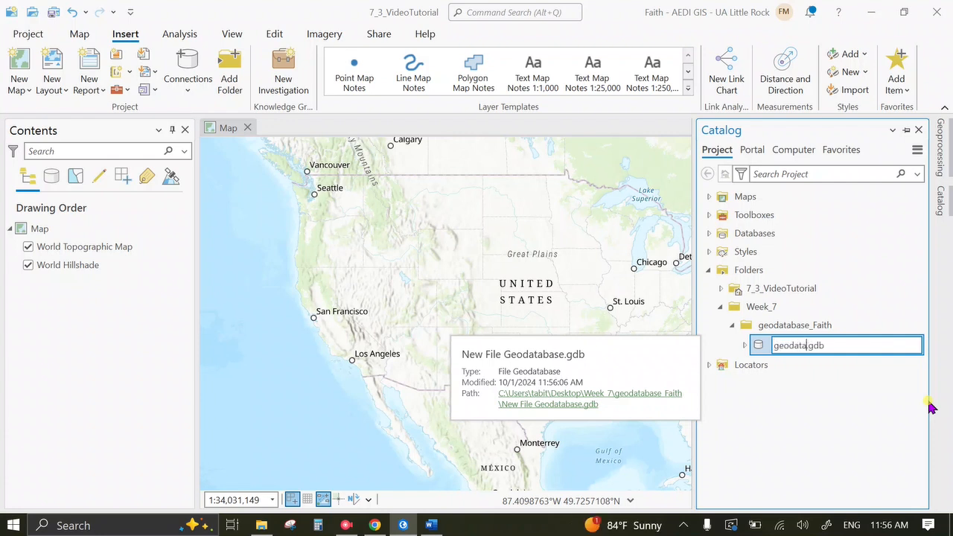
type("_Faith")
key("Return")
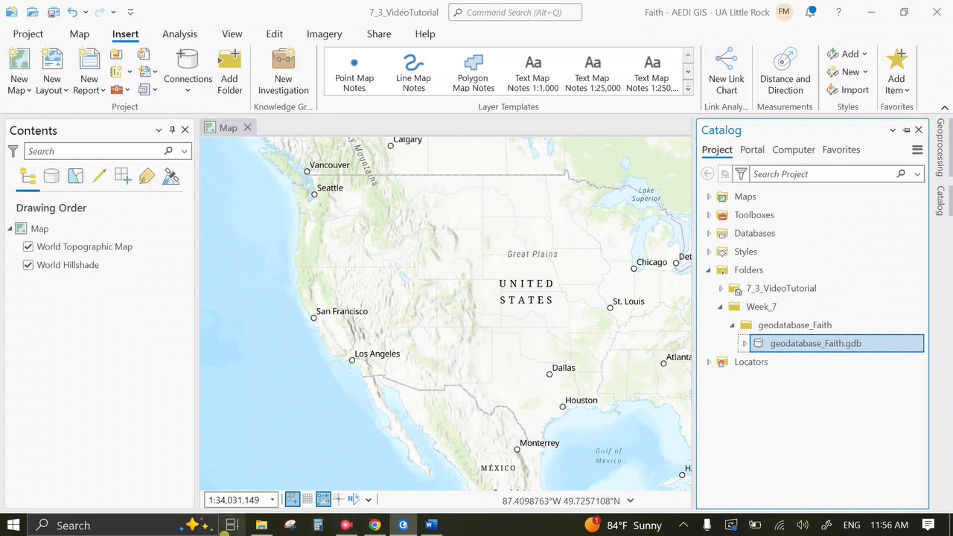
Examine the new .gdb geodatabase, its parent folders and the files inside it in File Explorer
left_click(262, 526)
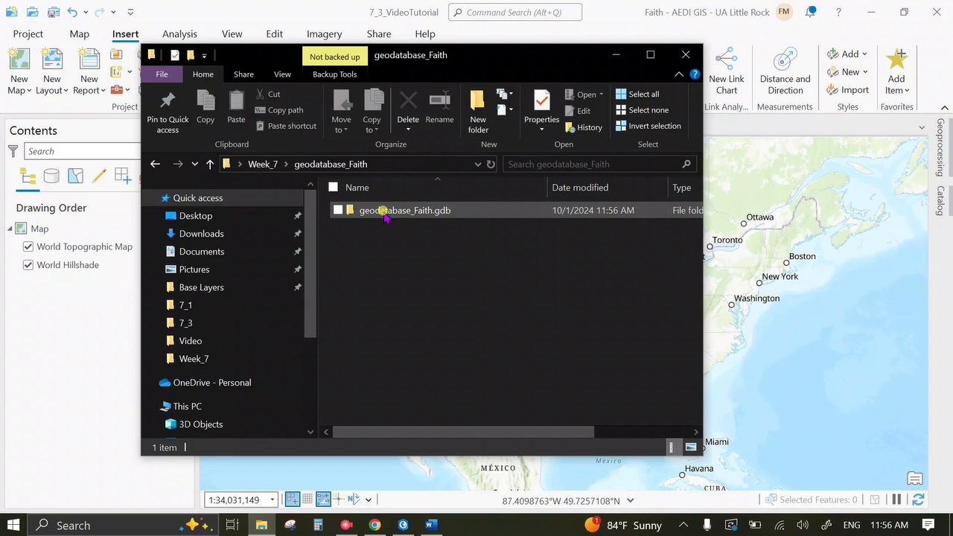
left_click(262, 164)
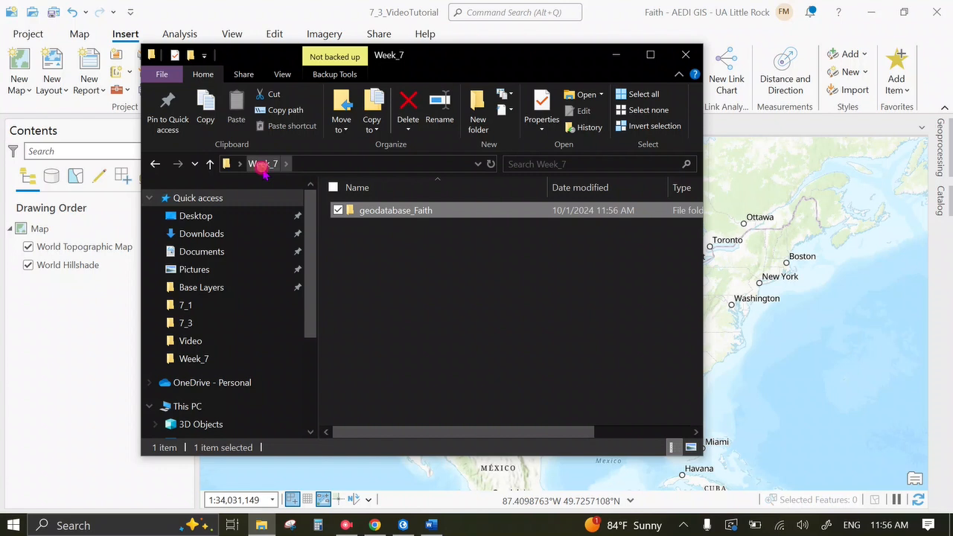
left_click(325, 179)
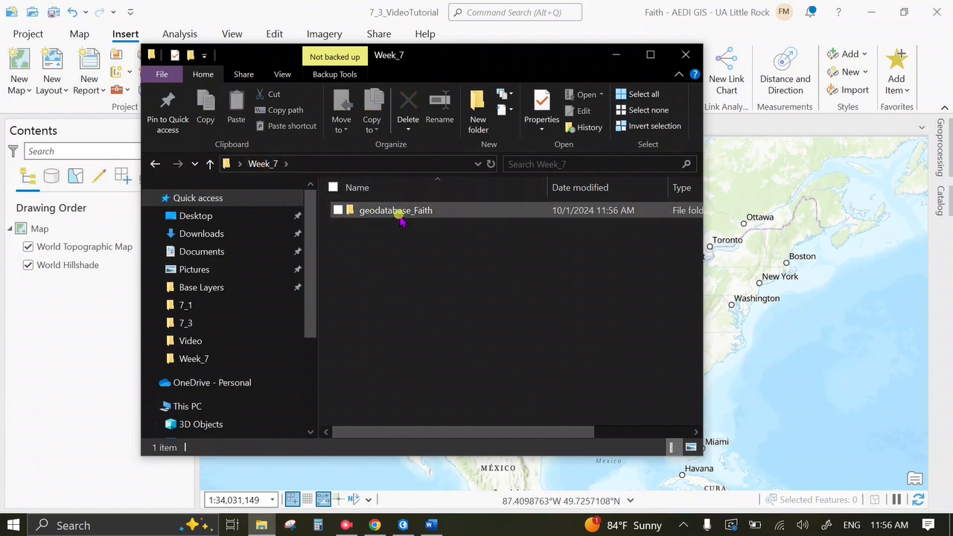
mouse_move(400, 218)
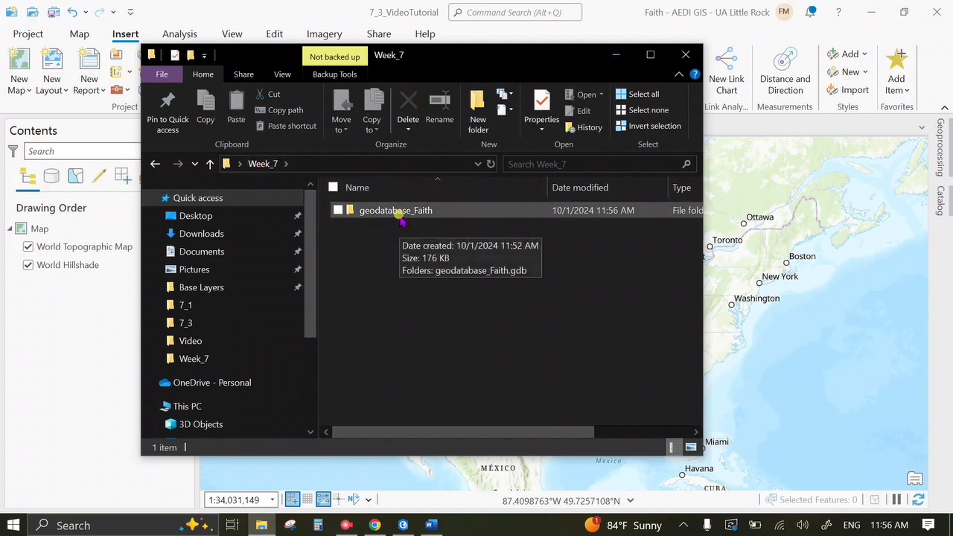
double_click(391, 213)
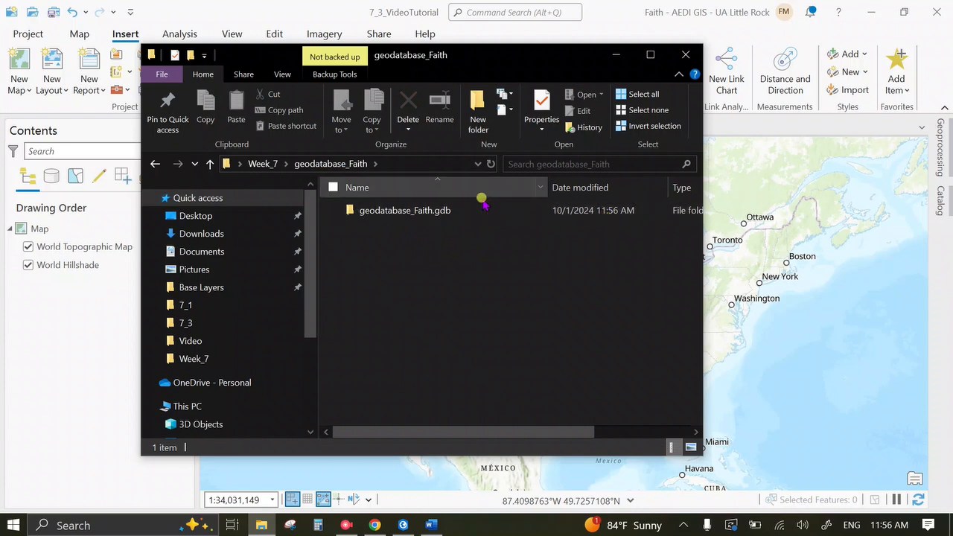
double_click(429, 212)
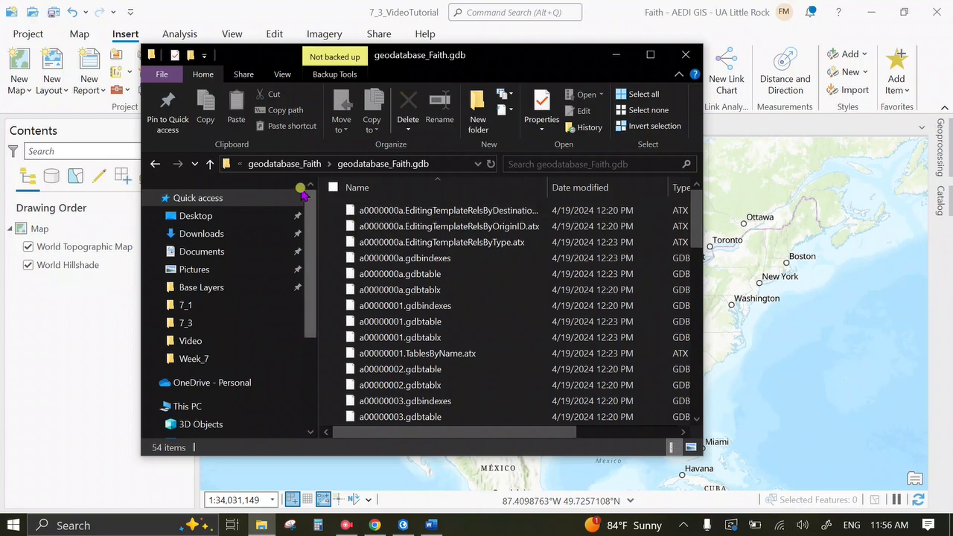
left_click(268, 164)
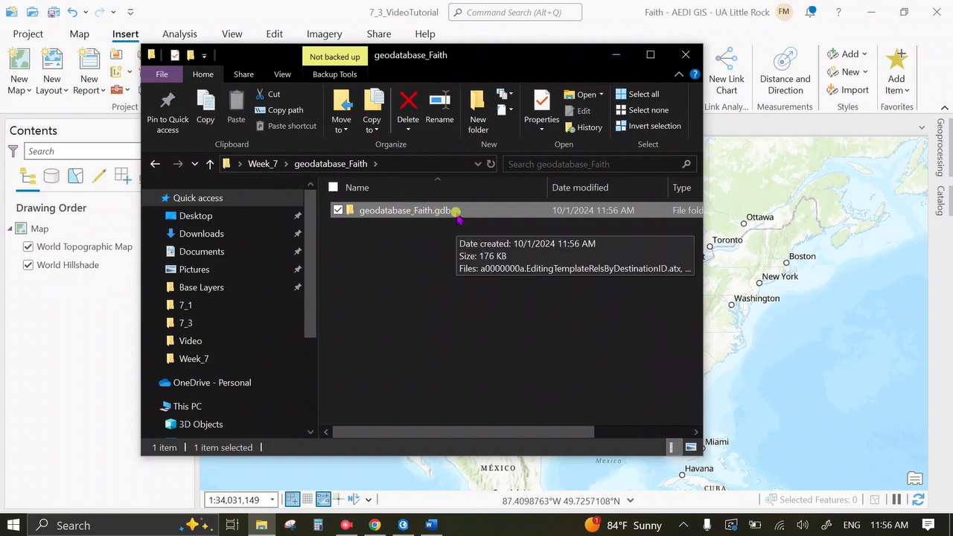
Examine the compression option for sending the .gdb geodatabase folder to a zipped folder in File Explorer, and close File Explorer
left_click(262, 163)
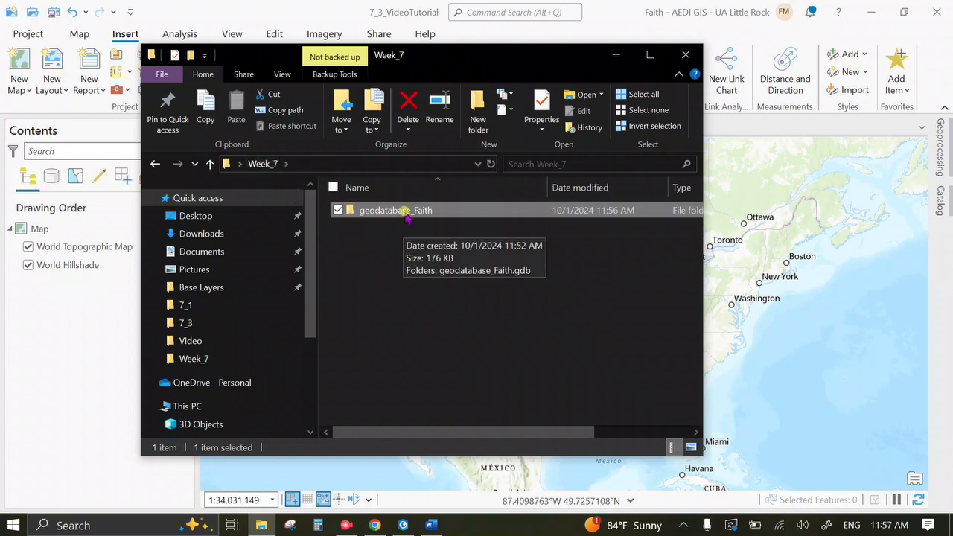
double_click(406, 214)
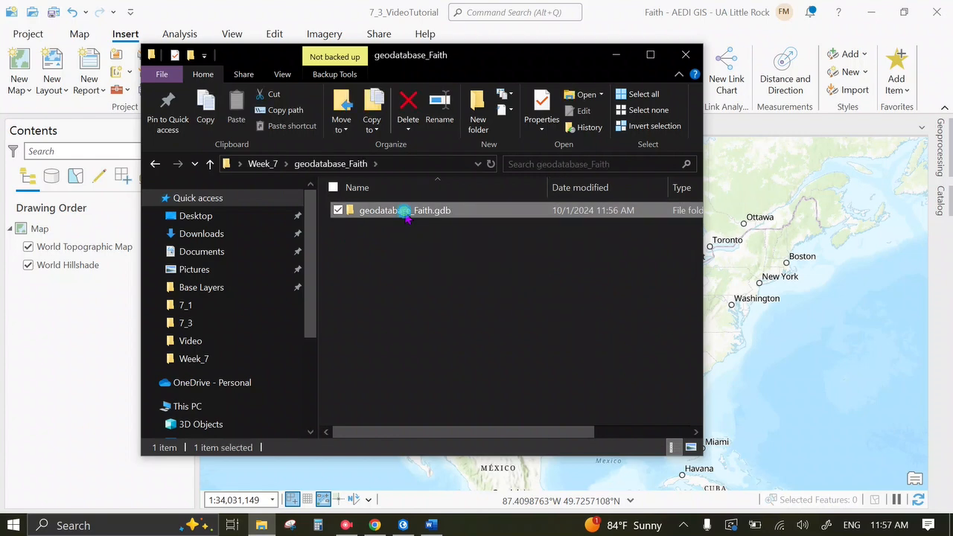
right_click(405, 211)
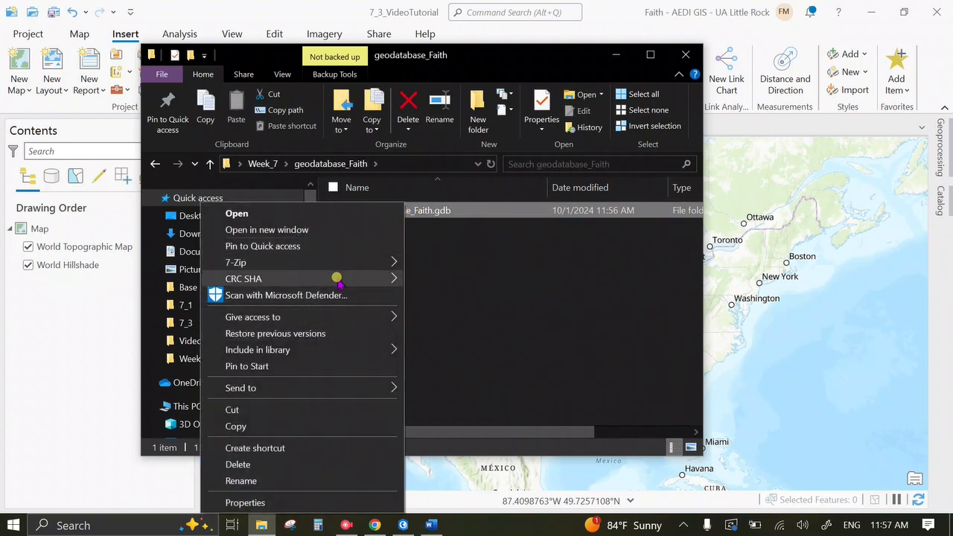
mouse_move(341, 395)
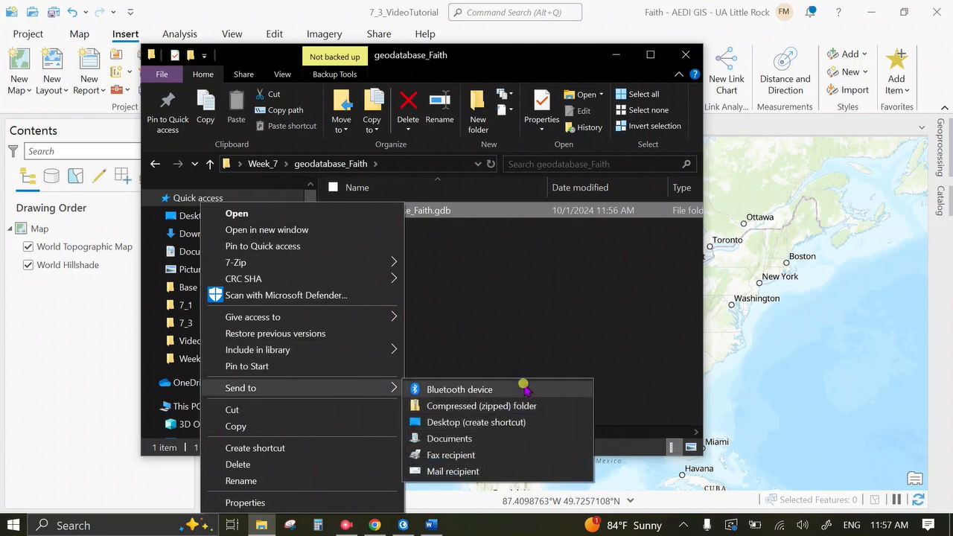
left_click(523, 327)
left_click(685, 54)
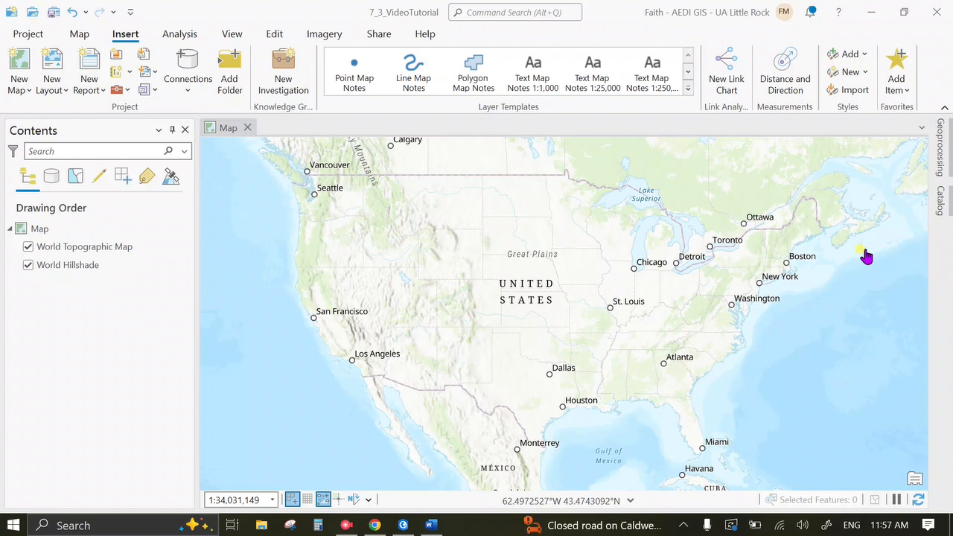
Create a new feature class in the Week_7 .gdb geodatabase, named HurricanIanBuildings with the alias Hurricane Ian Building Damage
left_click(940, 204)
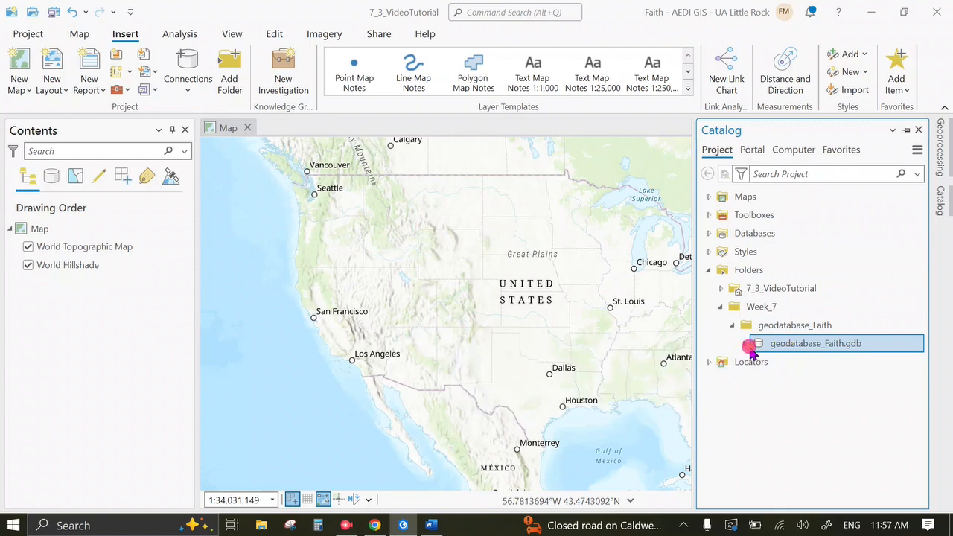
right_click(787, 344)
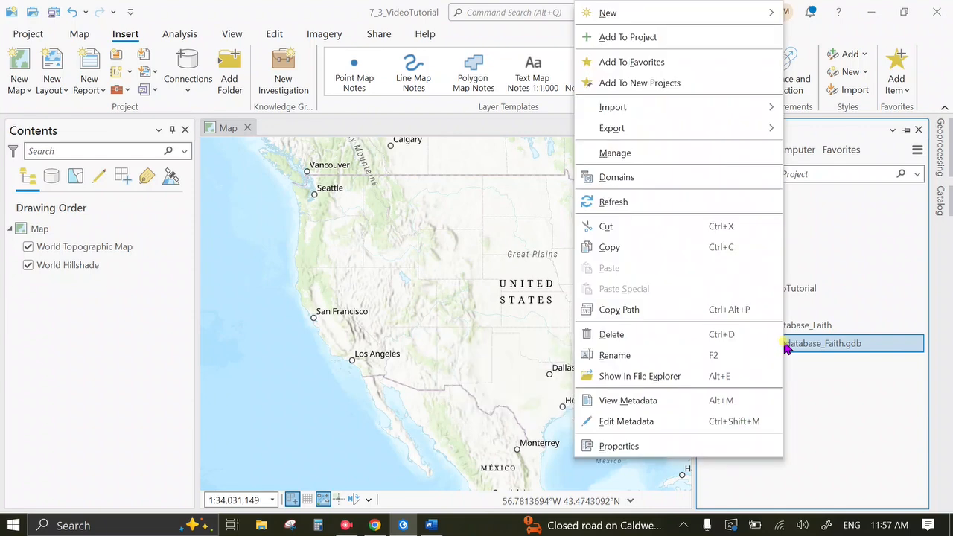
left_click(645, 14)
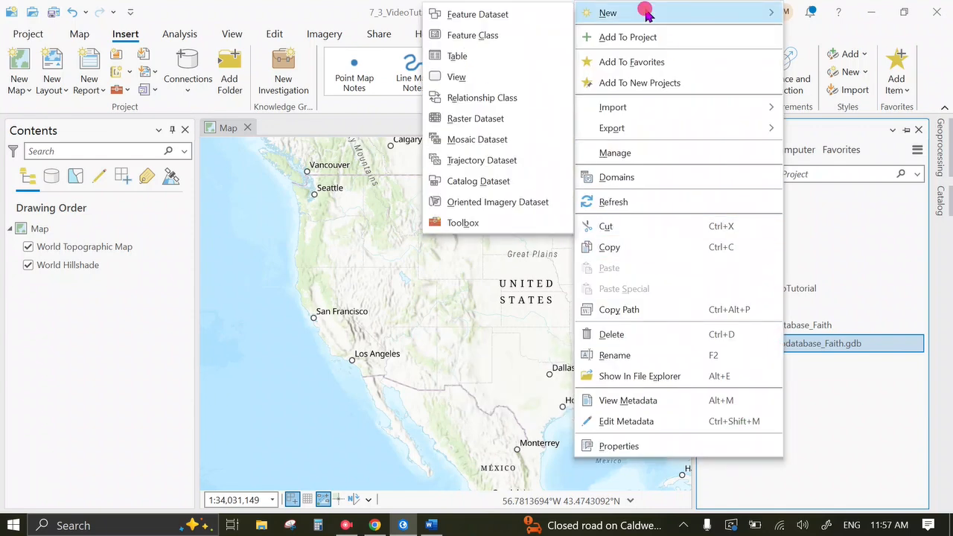
left_click(515, 41)
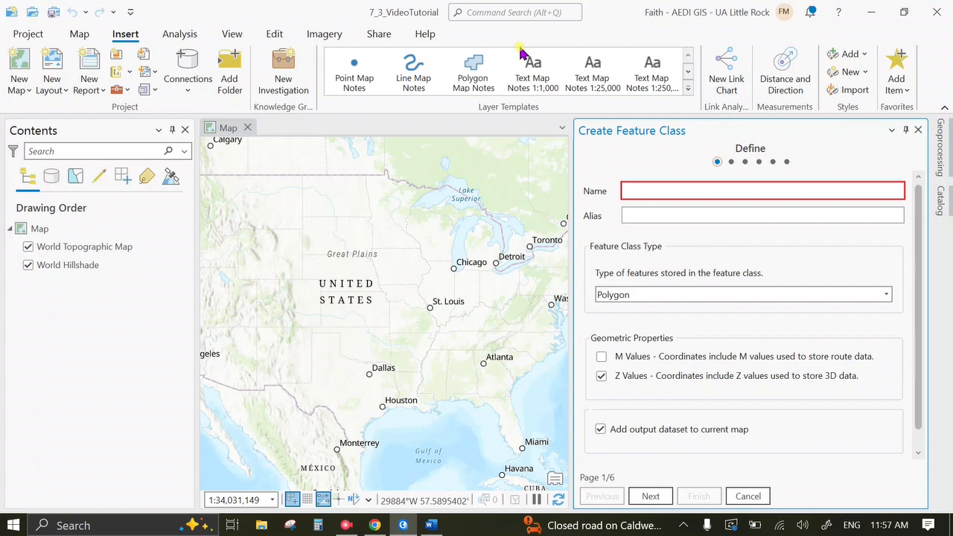
left_click(677, 191)
type("Hurricanlan")
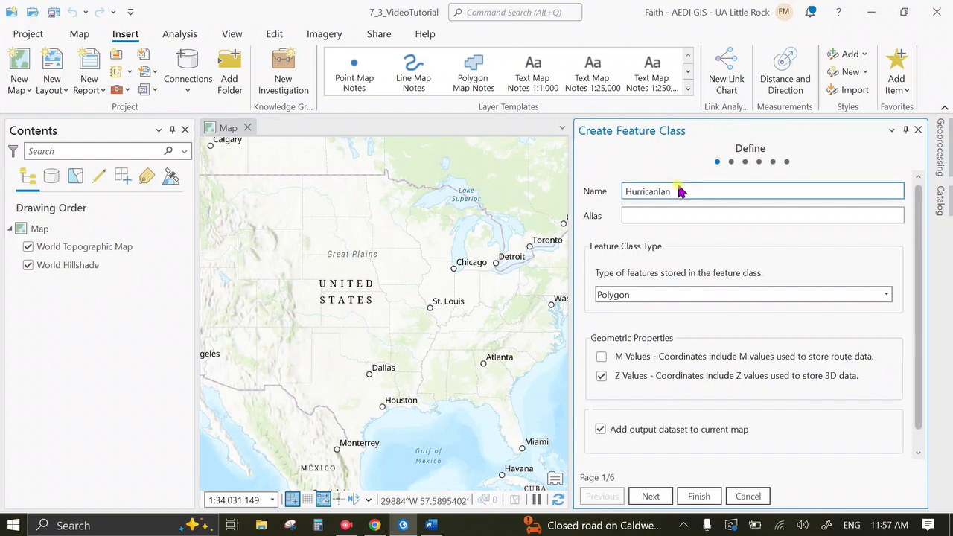
type("Buildings")
key("Tab")
type("Hurricane Ian Building Damage")
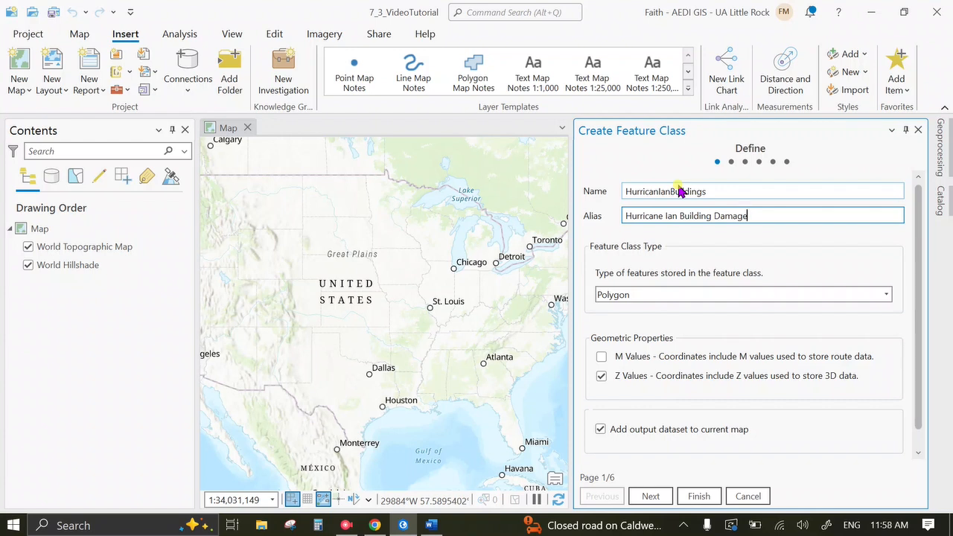
Exclude Z values from the new polygon feature class and proceed to its field definitions
scroll(923, 402, "down", 1)
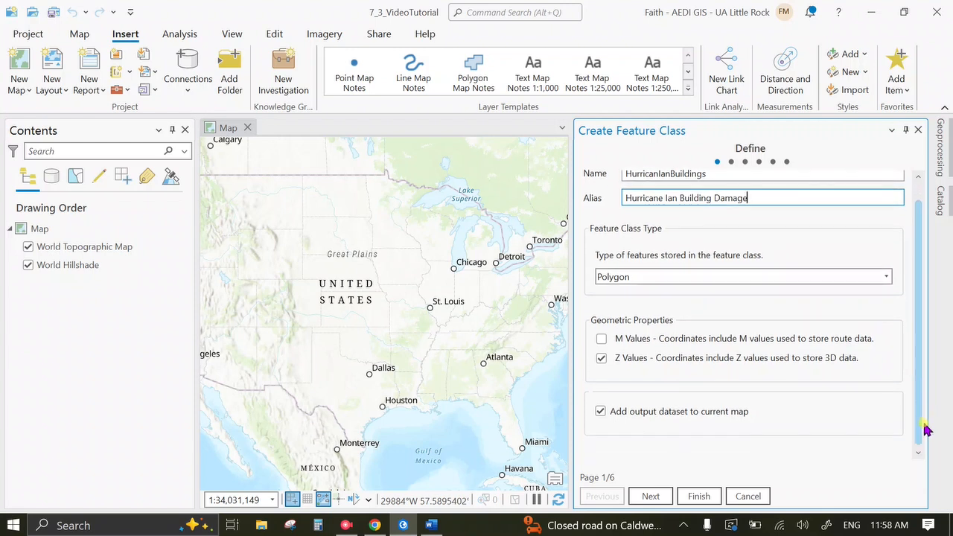
left_click(601, 358)
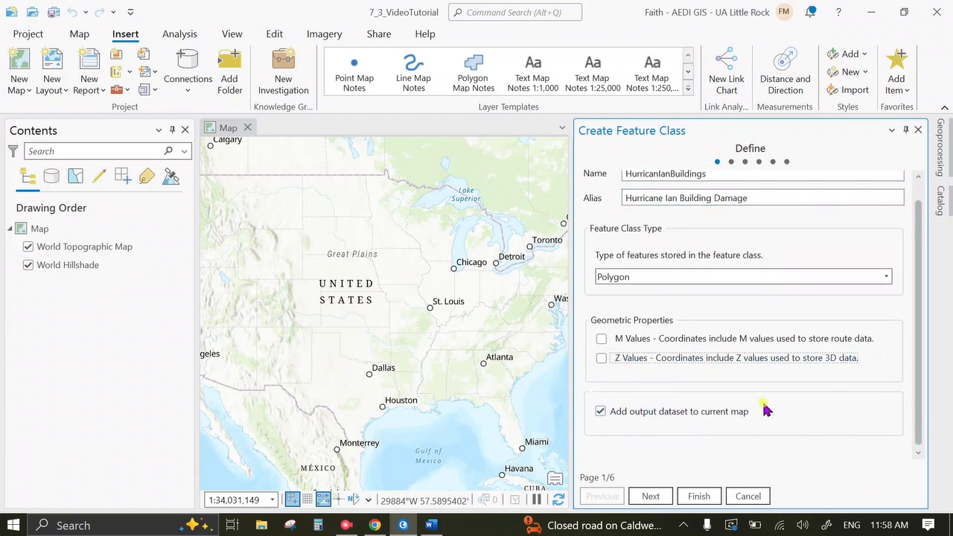
left_click(652, 496)
Add a field named Type with the Text data type to the feature class, and start another new field
left_click(649, 258)
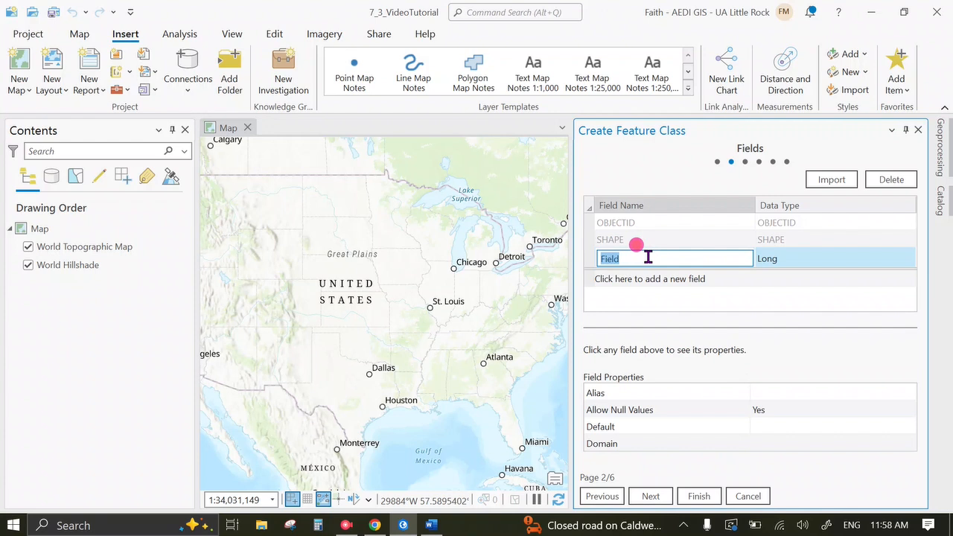
type("Type")
left_click(804, 255)
key("Down")
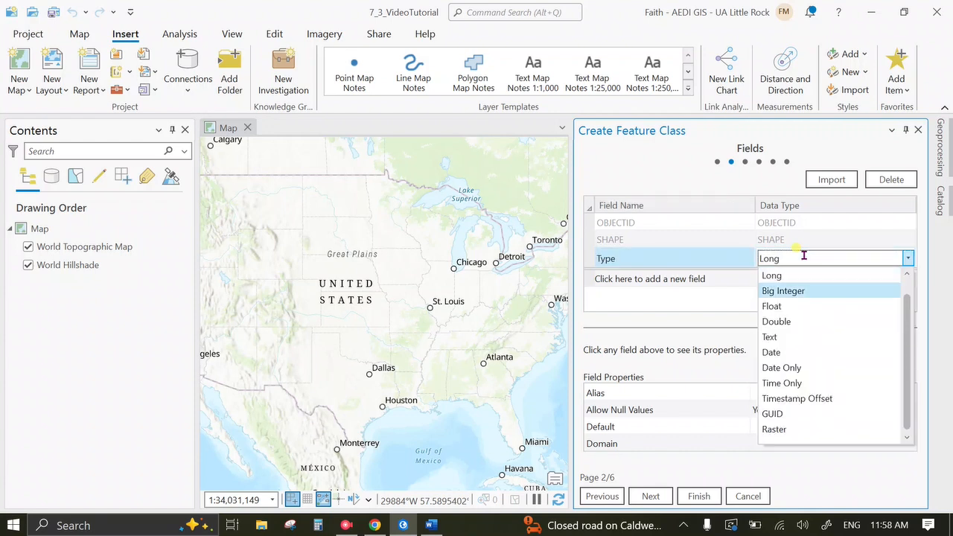
key("Down")
key("Down")
key("Down")
key("Return")
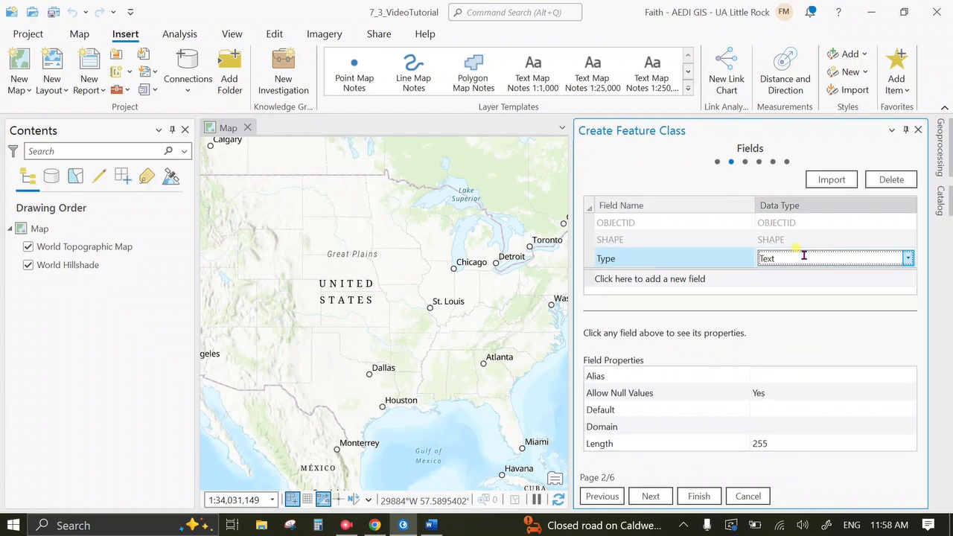
left_click(615, 279)
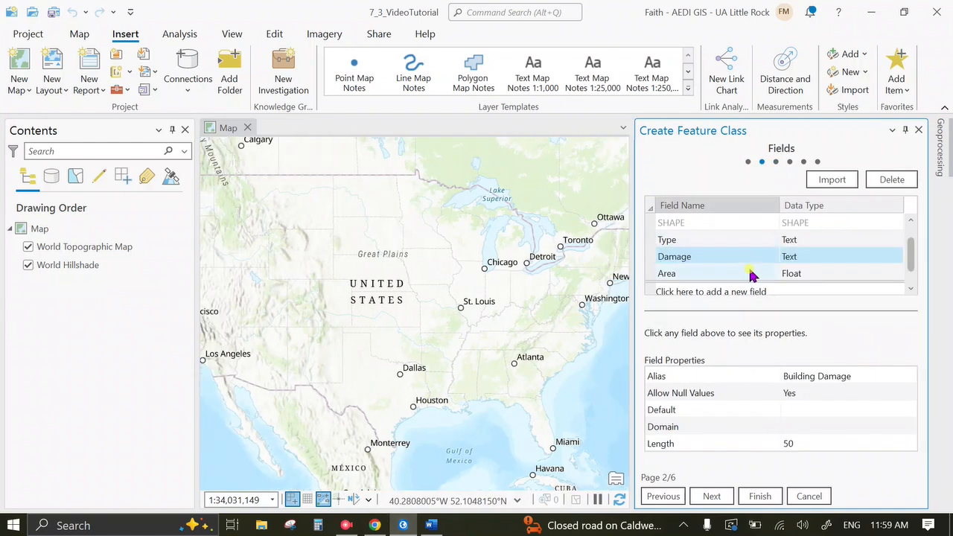
Review the properties of the Type, Damage and Area fields, and finish the feature class in WGS 1984 Web Mercator (auxiliary sphere)
left_click(749, 273)
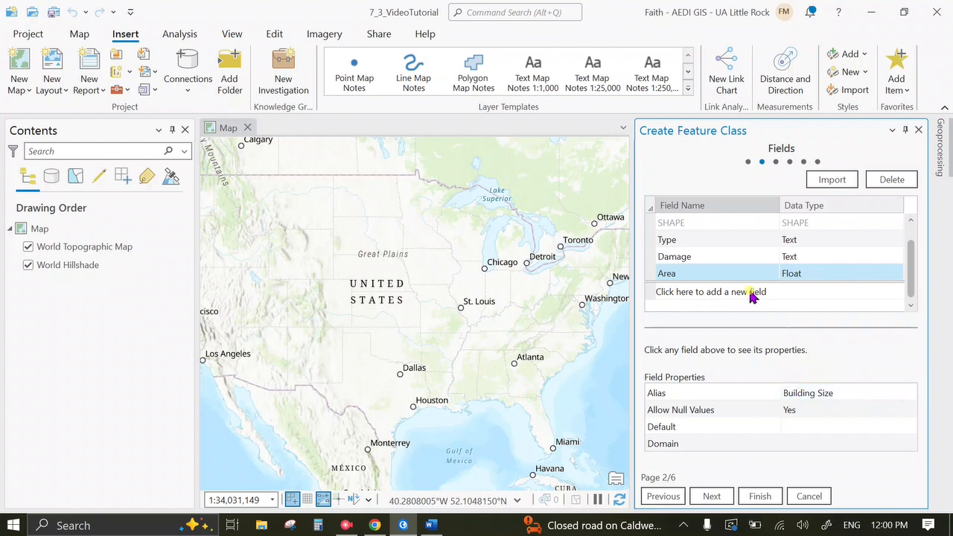
left_click(756, 258)
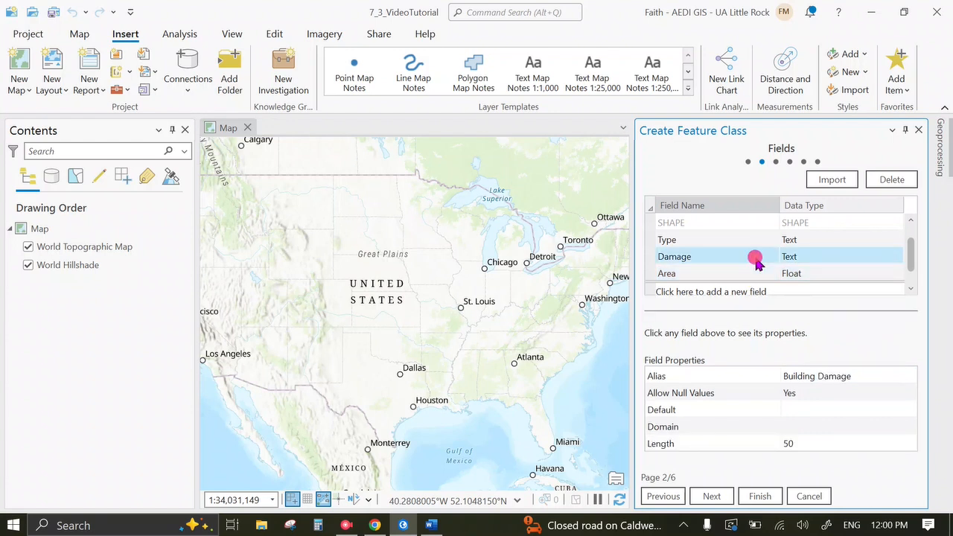
left_click(761, 239)
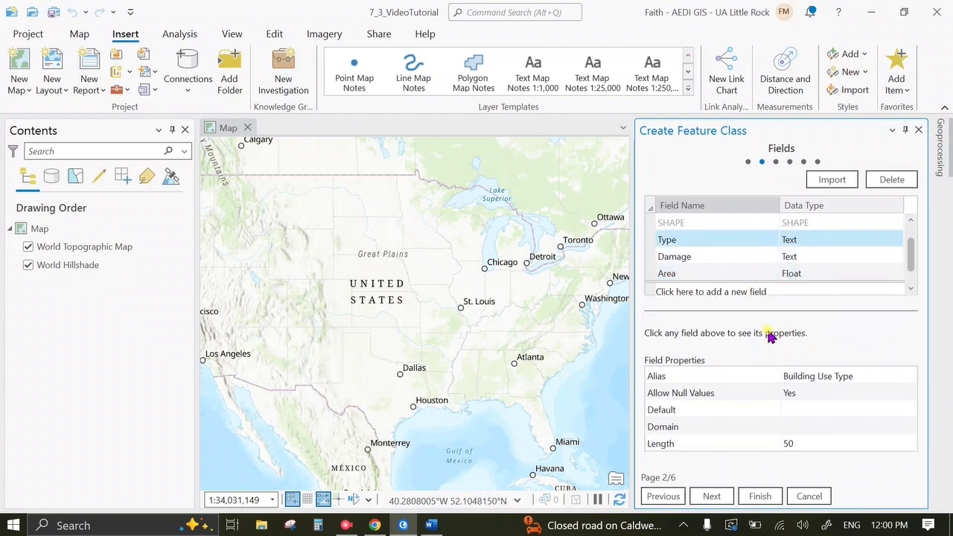
left_click(748, 257)
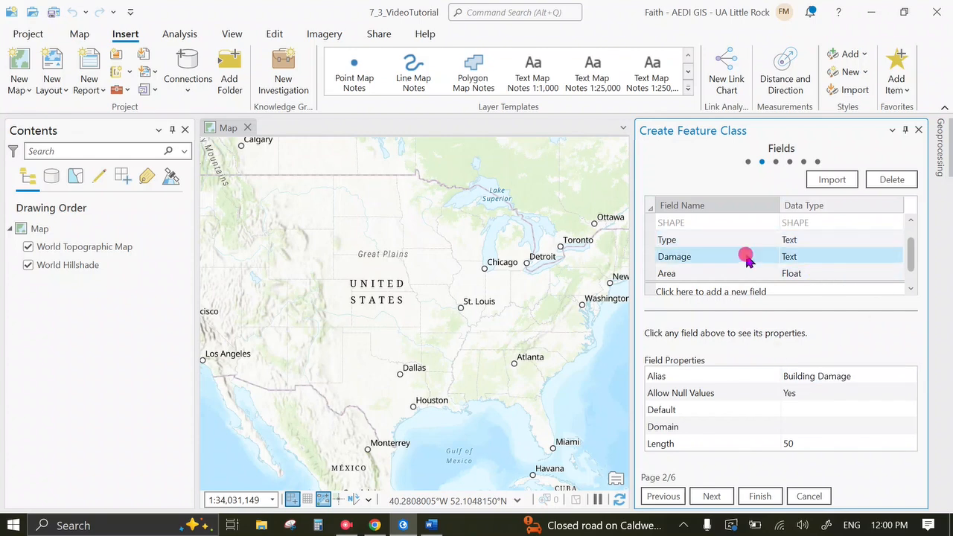
left_click(753, 276)
left_click(716, 496)
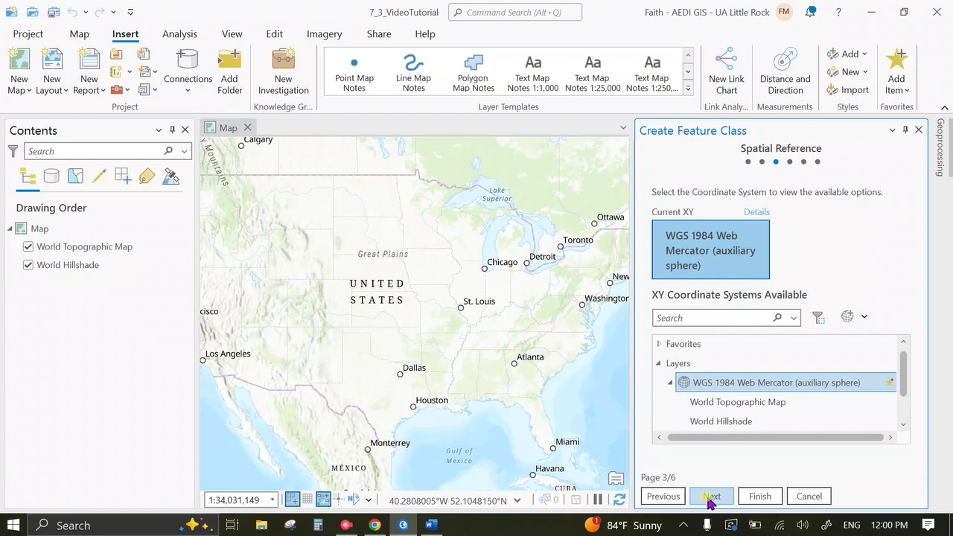
left_click(758, 497)
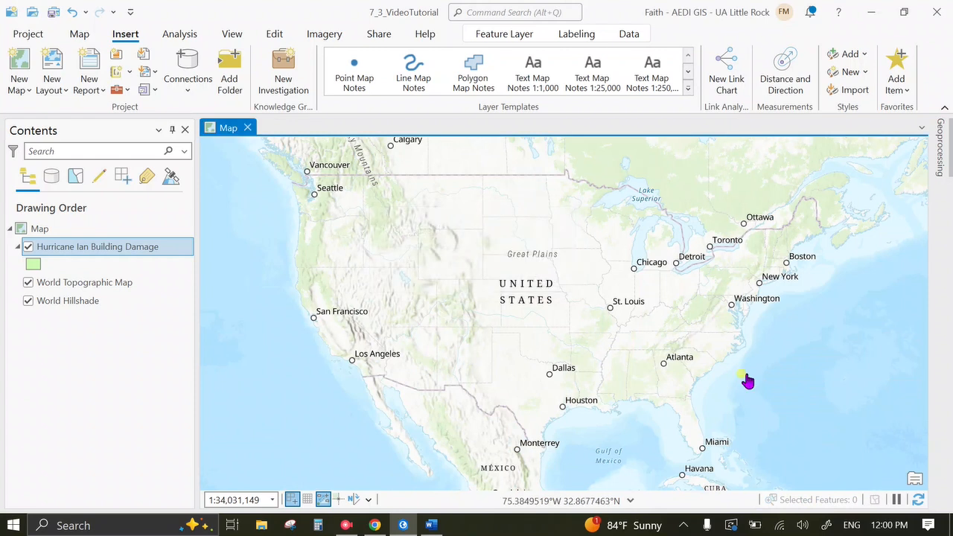
Open the domains design view for the HurricanIanBuildings feature class from the project catalog and widen the view
left_click(228, 34)
left_click(213, 54)
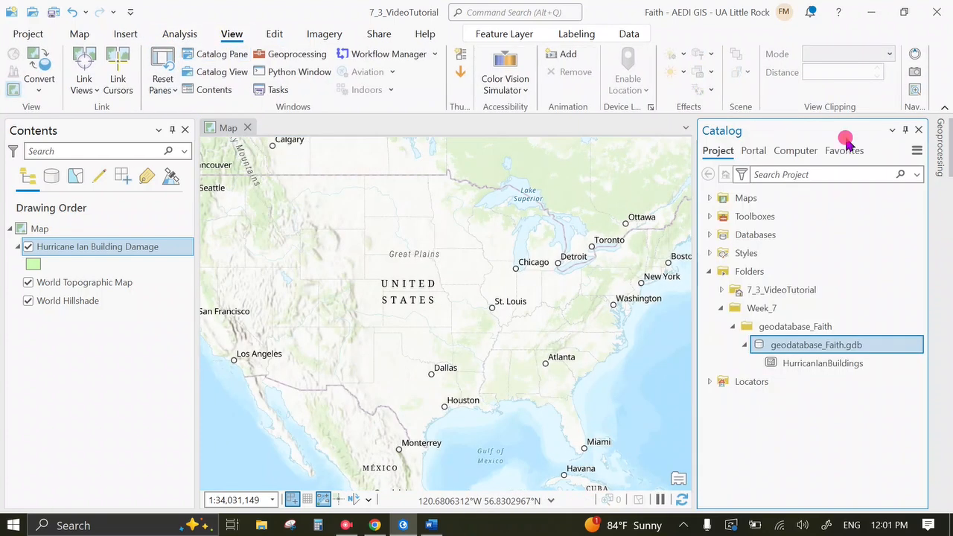
left_click(817, 363)
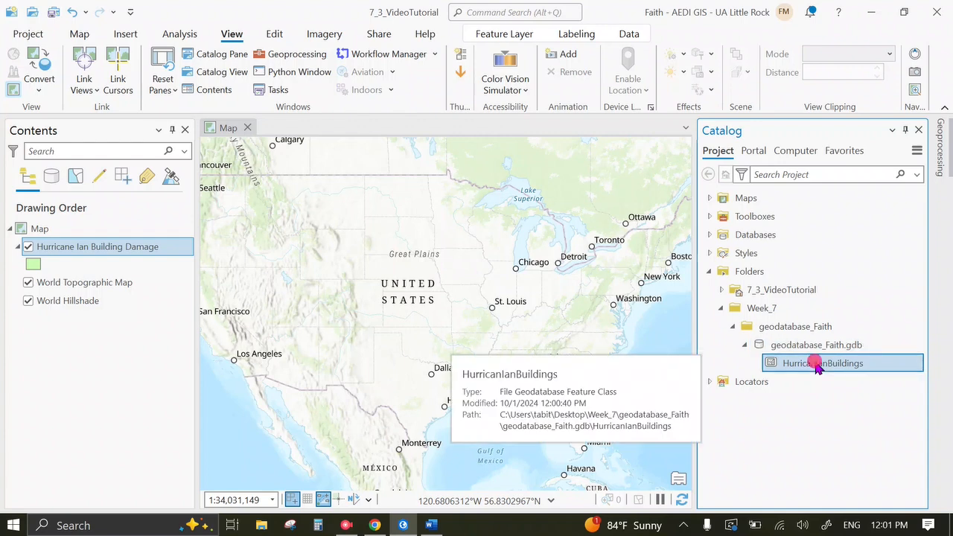
right_click(817, 365)
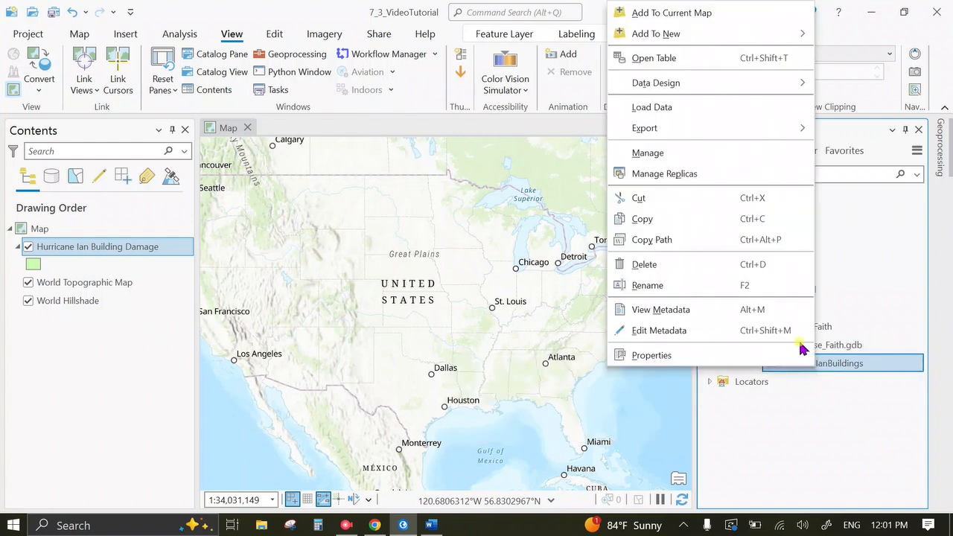
mouse_move(741, 88)
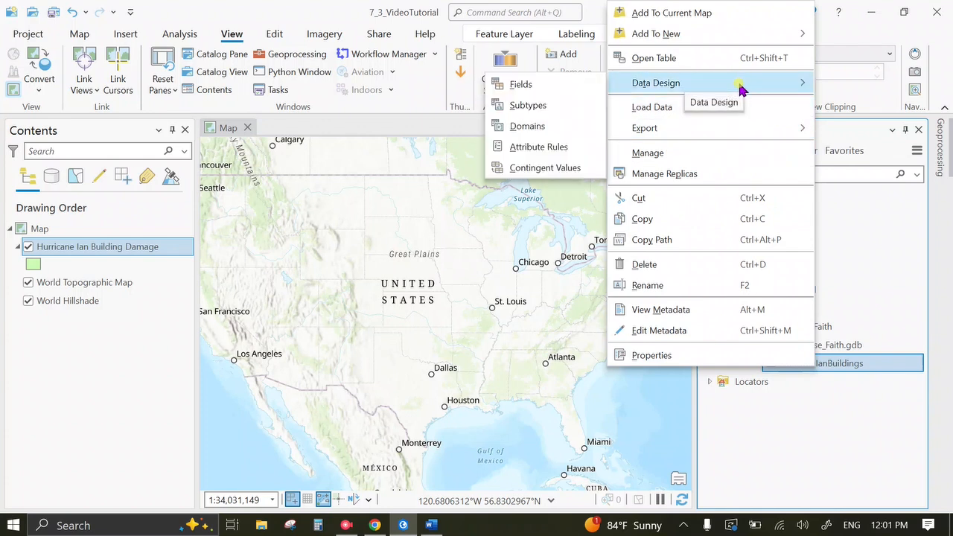
left_click(552, 136)
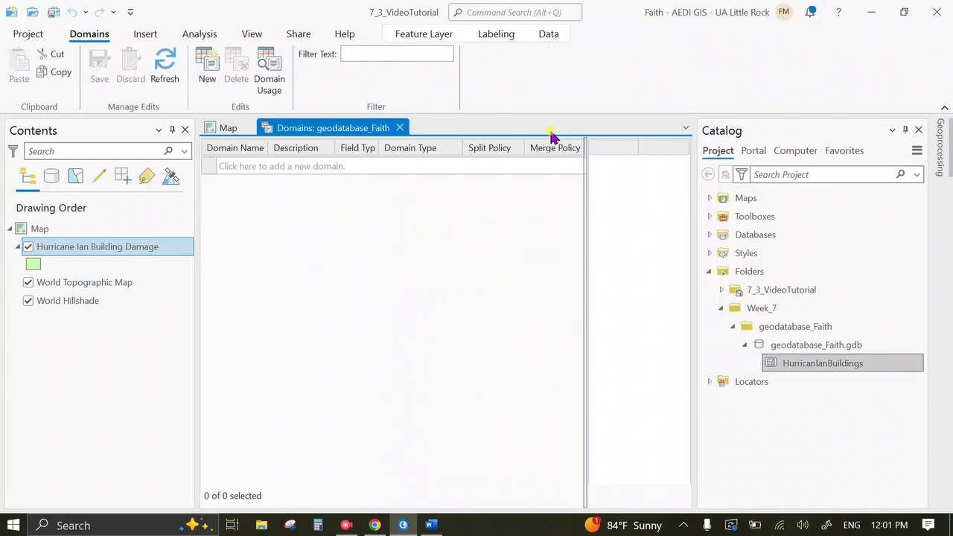
left_click_drag(695, 210, 819, 212)
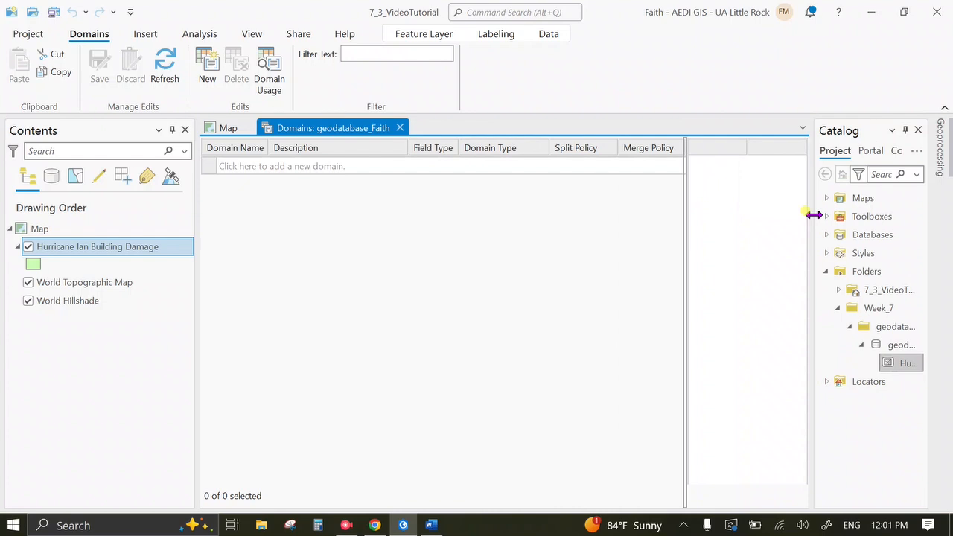
Add a domain named Type with the description "The use type of the building."
left_click(233, 169)
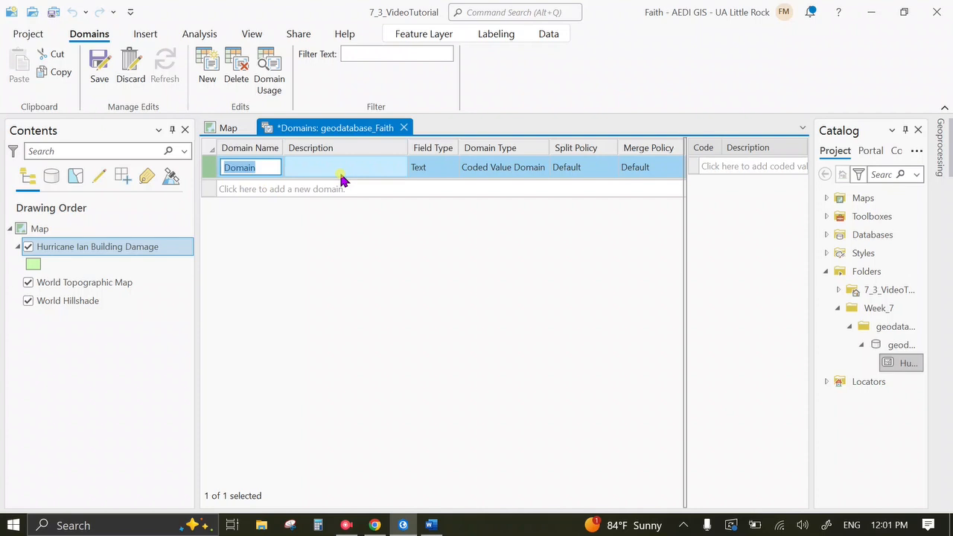
key("BackSpace")
type("Type")
key("Return")
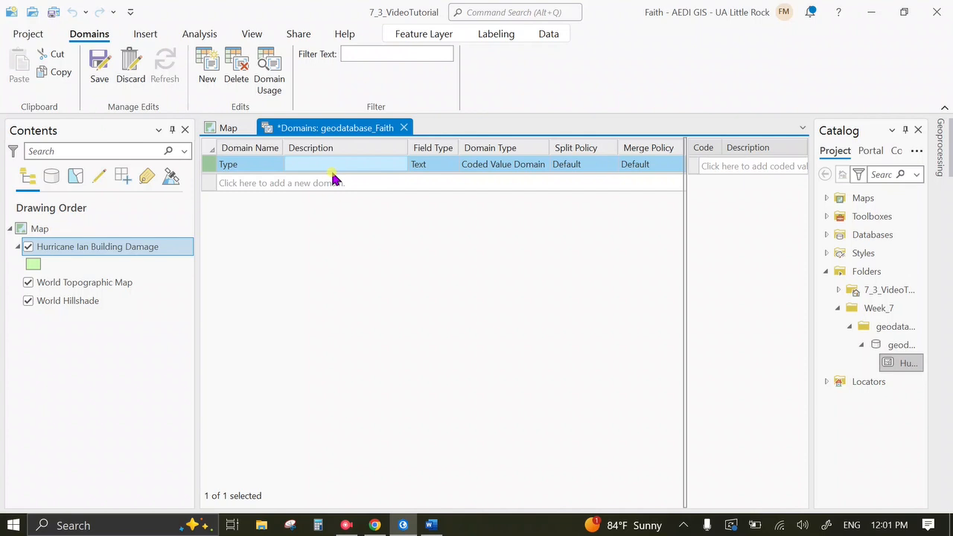
left_click(332, 167)
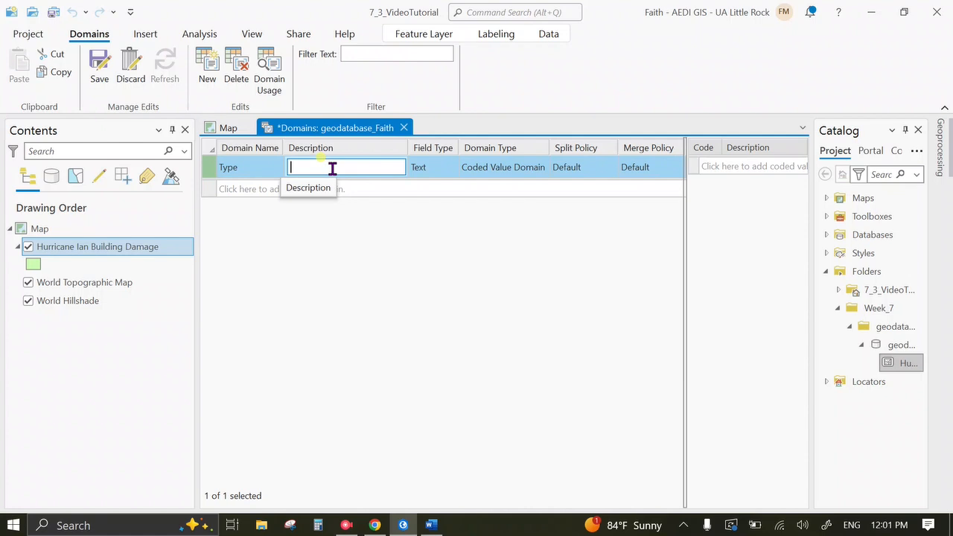
type("The use type of the building.")
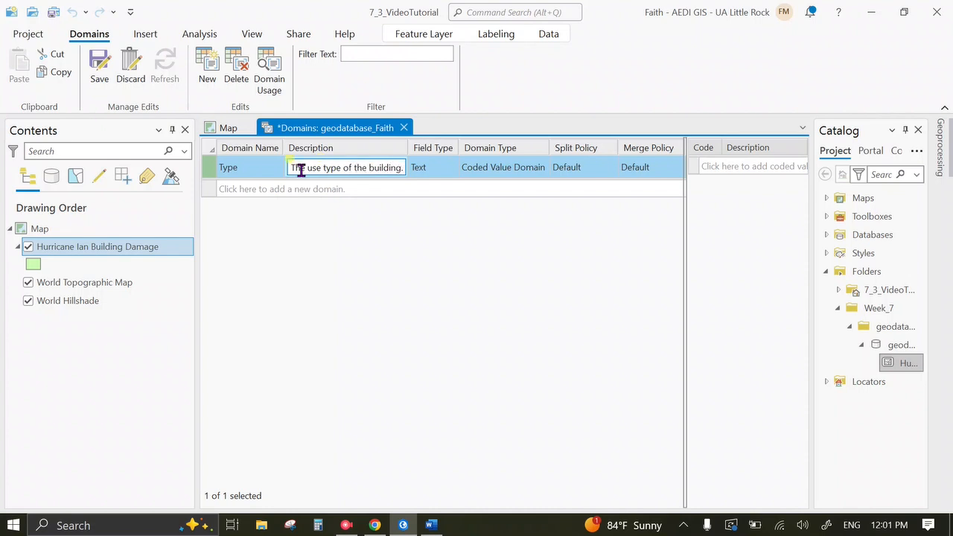
Add a second domain named Damage with the description "The amount of damage to the building."
left_click(265, 189)
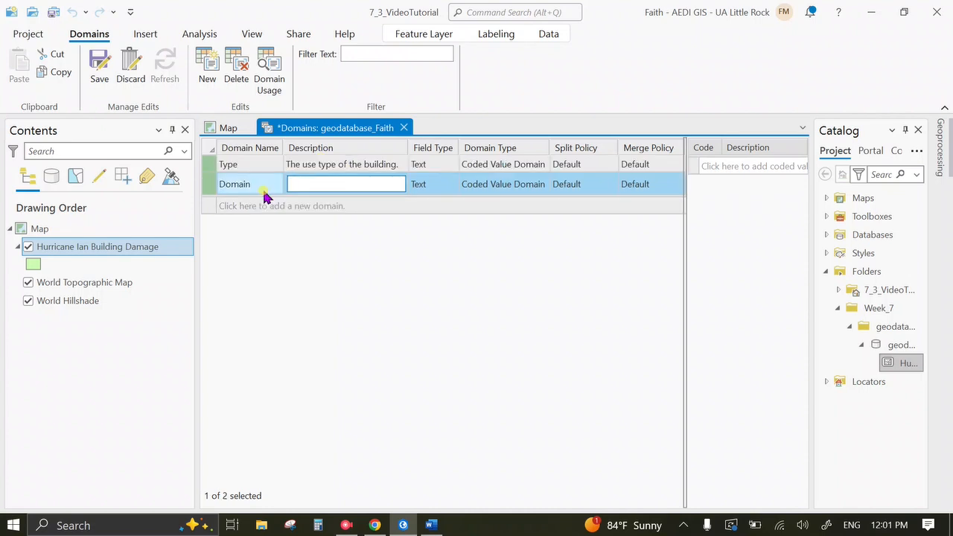
left_click(265, 185)
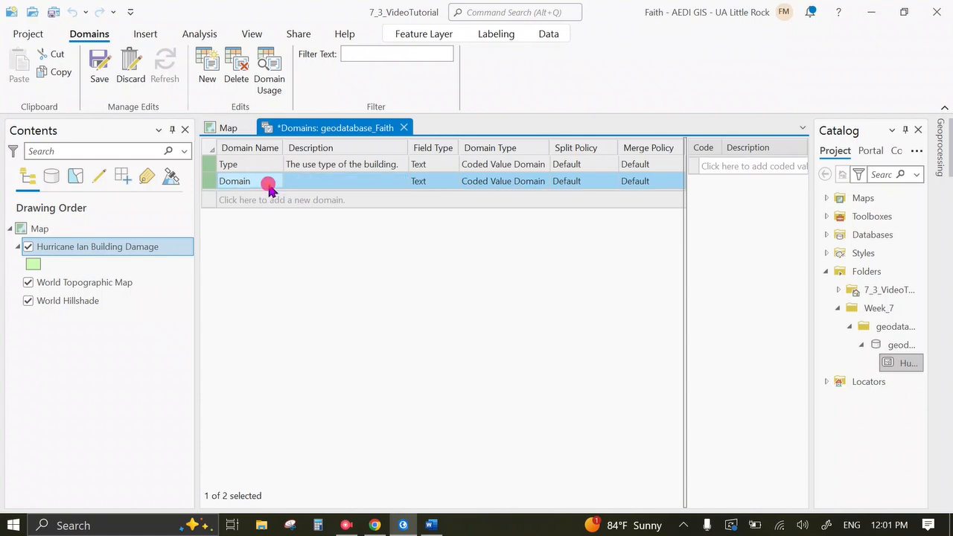
type("Damage")
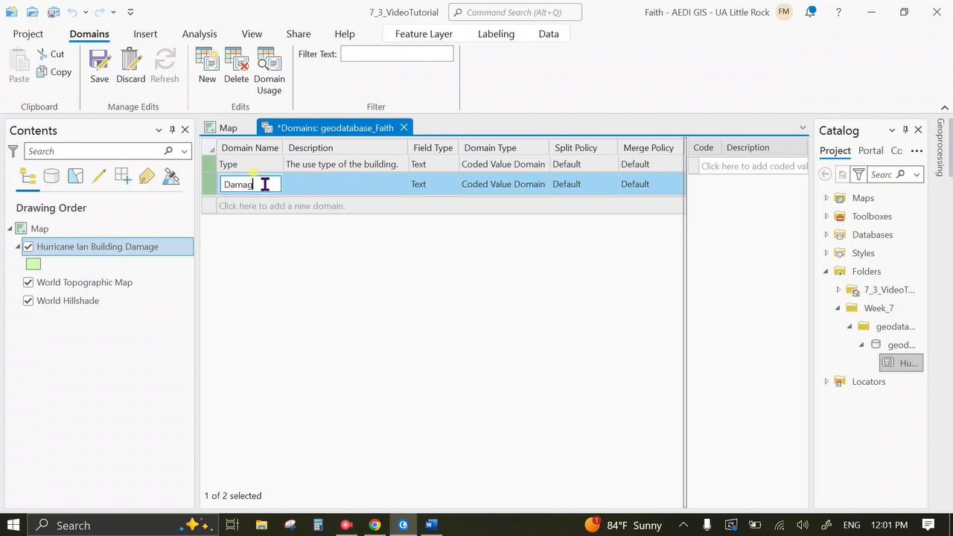
key("Tab")
type("The amount o")
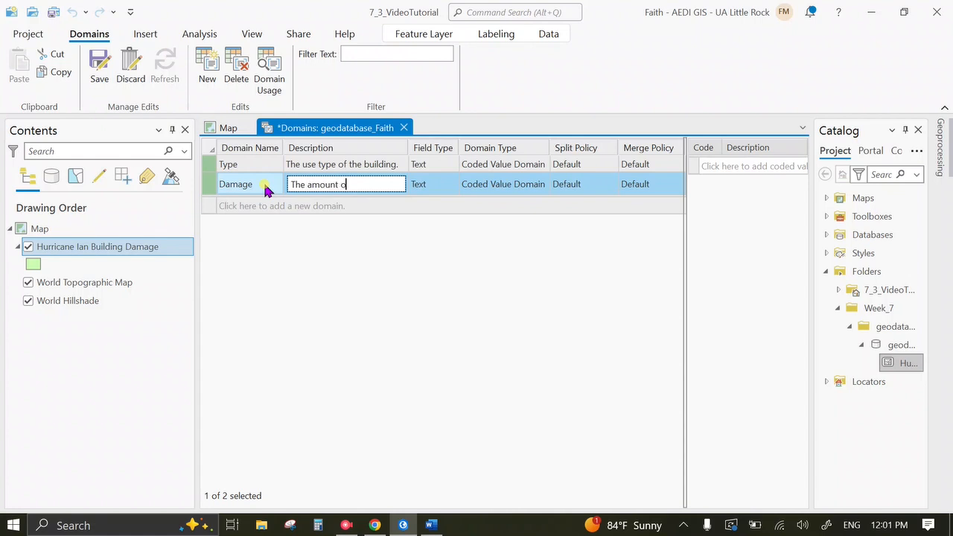
type("f damage to the building.")
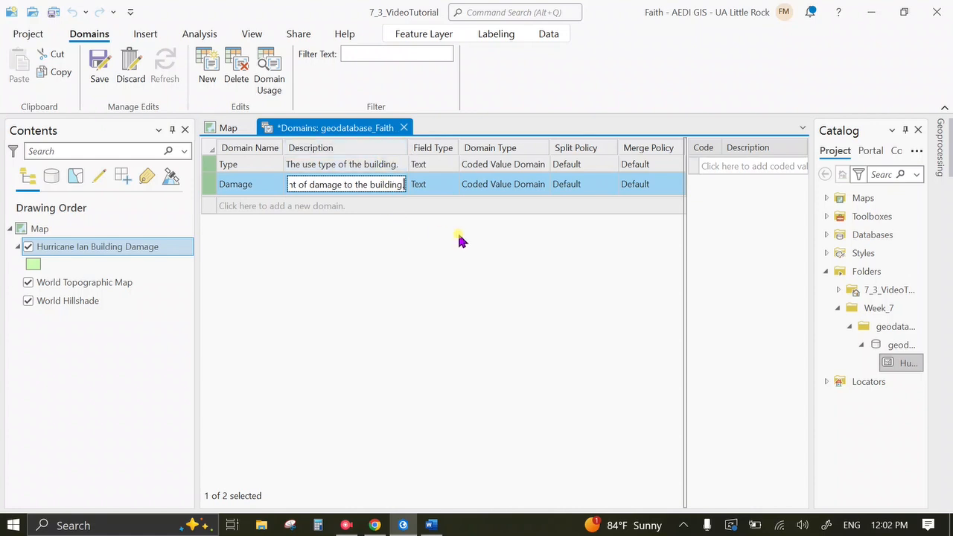
left_click(419, 185)
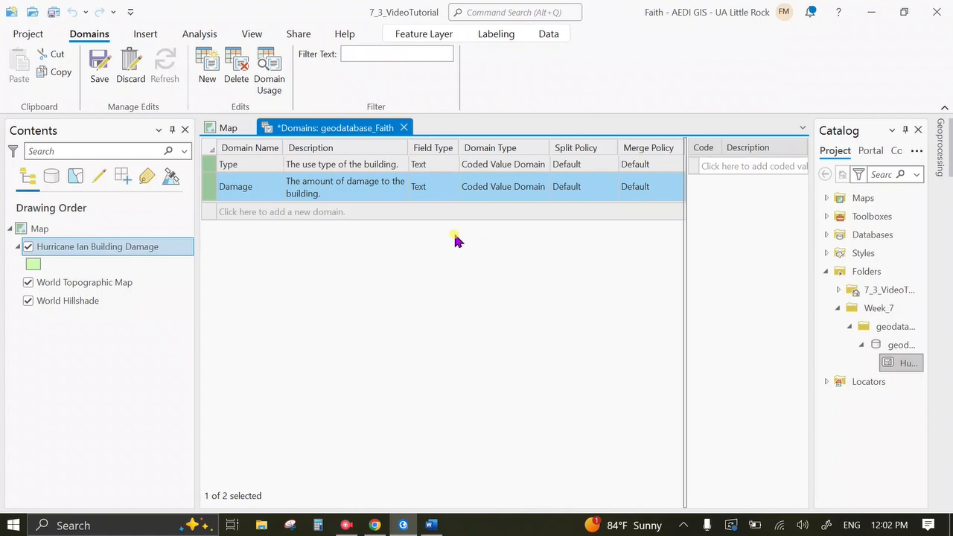
Add the coded values R for Residential and C for Commercial to the Type domain
left_click(268, 165)
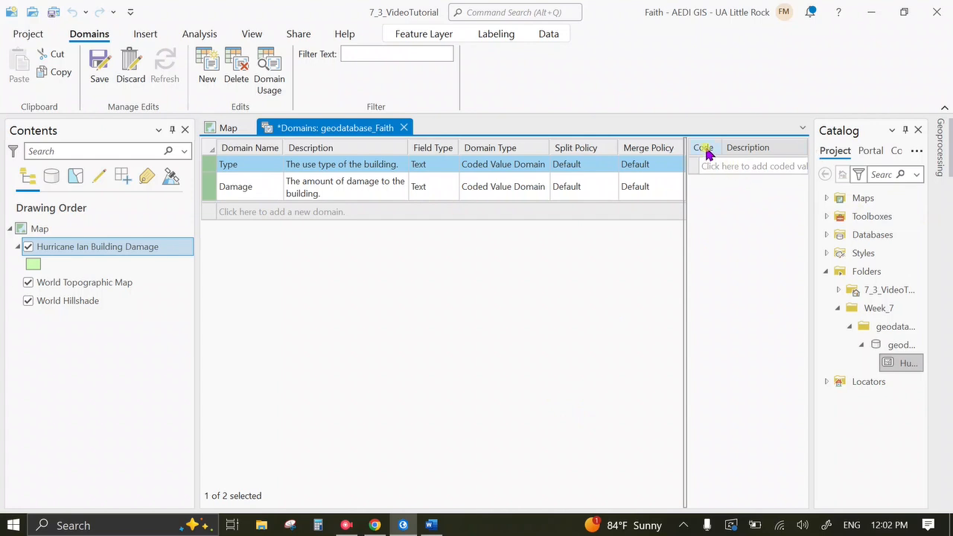
left_click(717, 165)
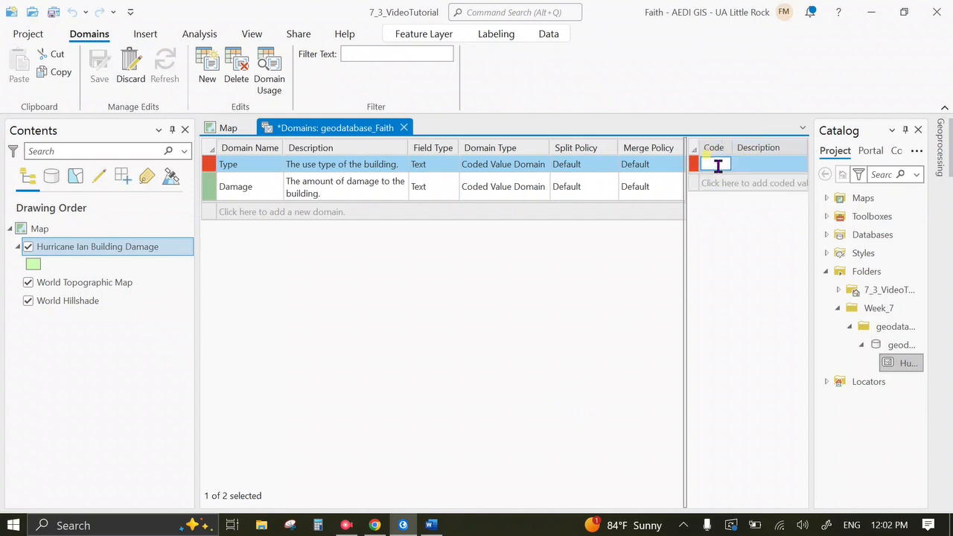
key("Tab")
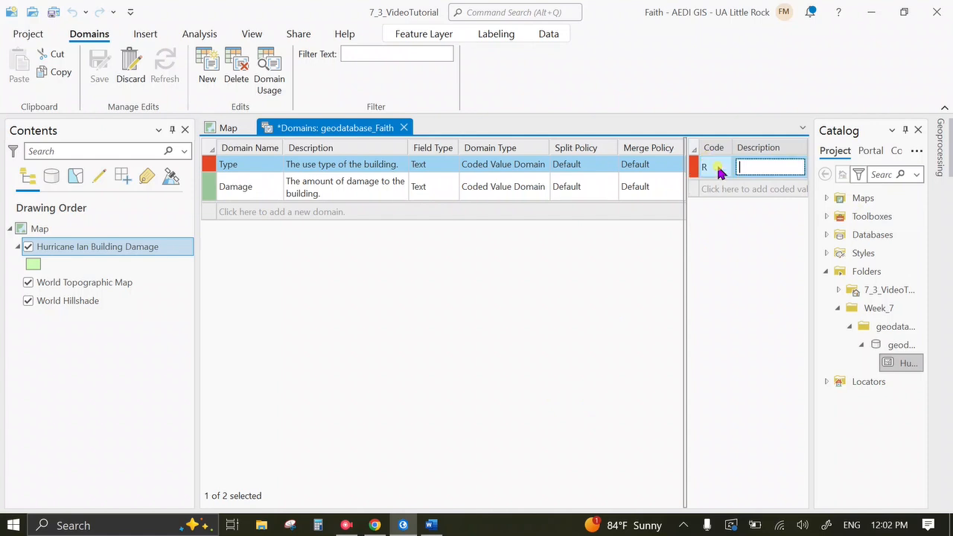
type("Residential")
key("Return")
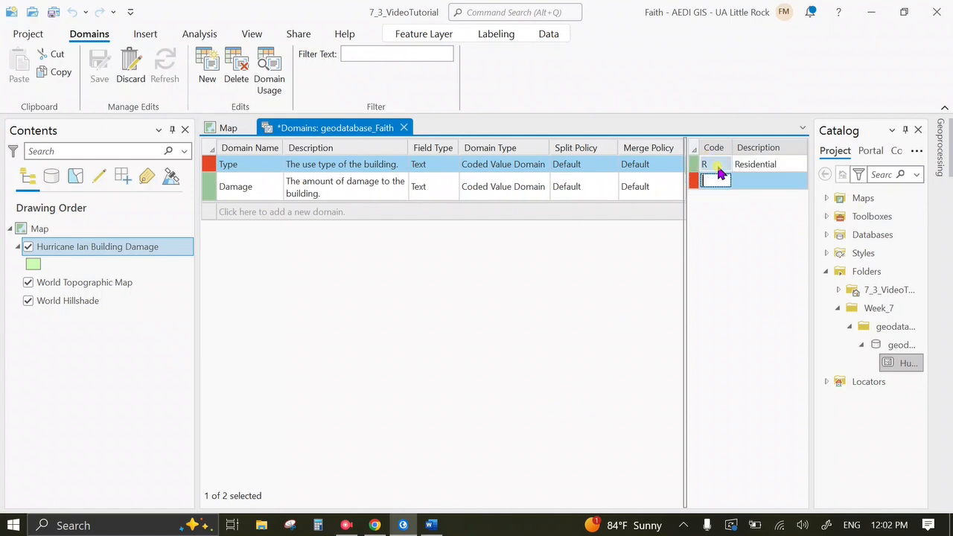
key("Tab")
type("Commercia")
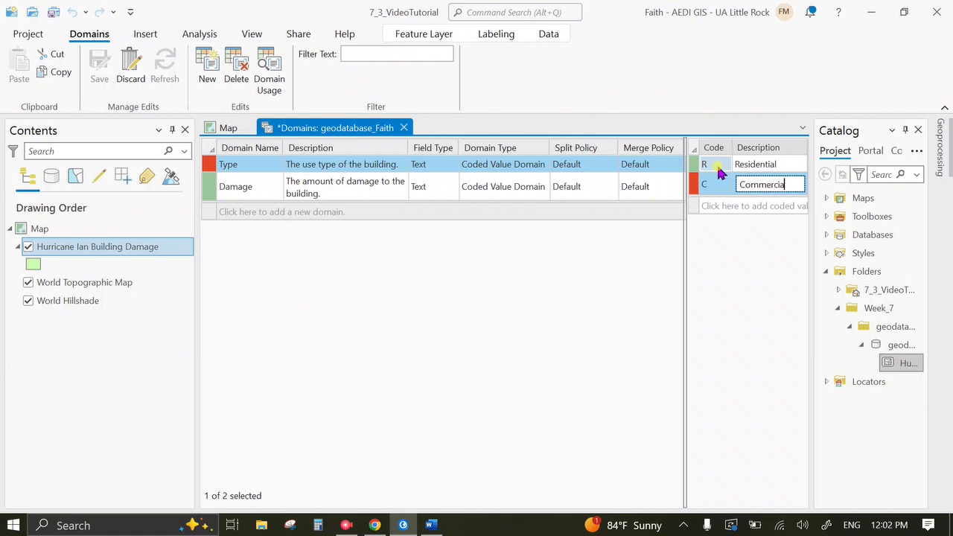
type("l")
key("Return")
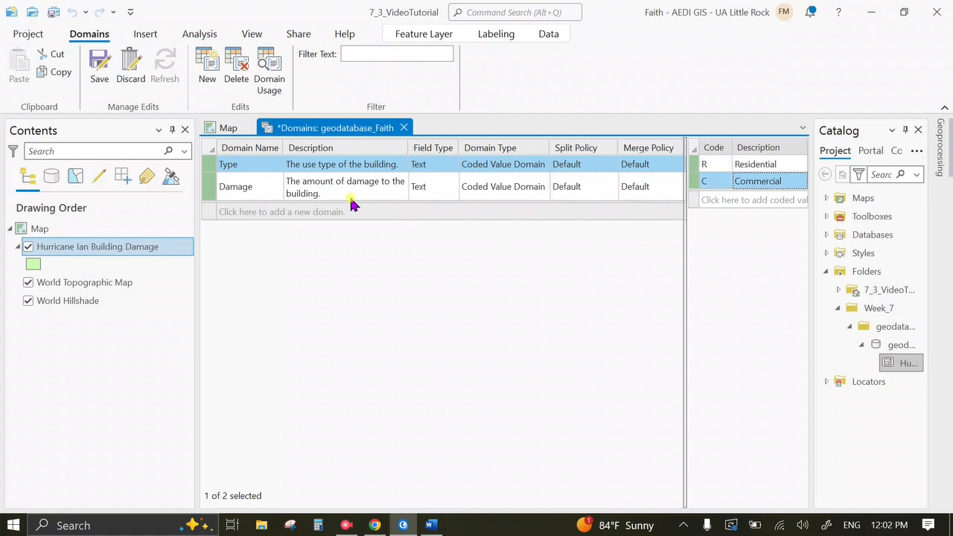
Add the coded values None for No Damage and Demo for Demolished to the Damage domain
left_click(252, 195)
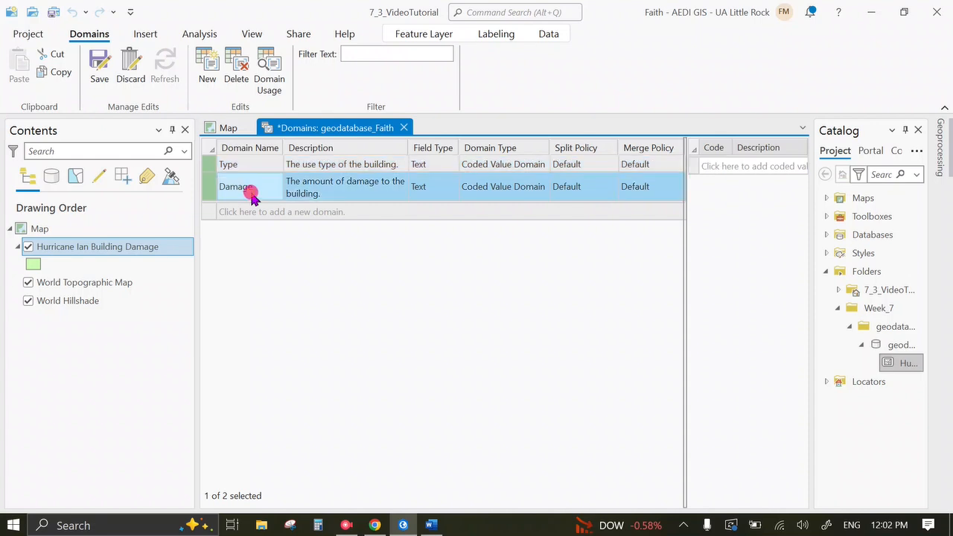
left_click(751, 166)
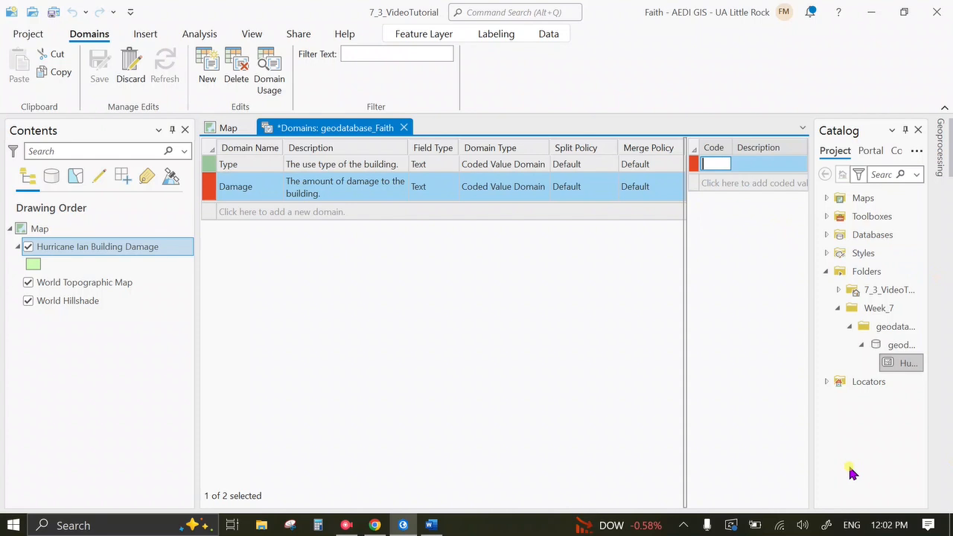
key("Tab")
type("N")
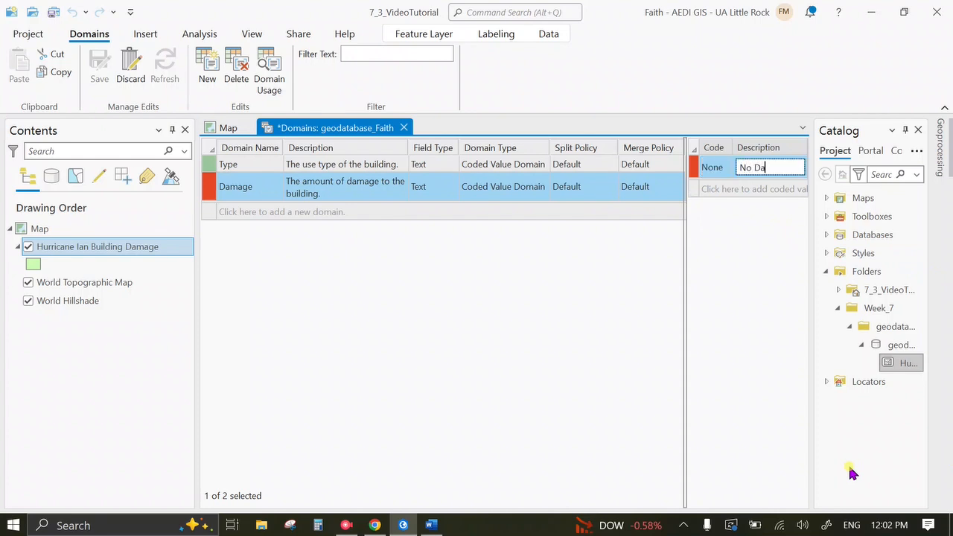
type("o Damage")
key("Tab")
type("Demo")
key("Tab")
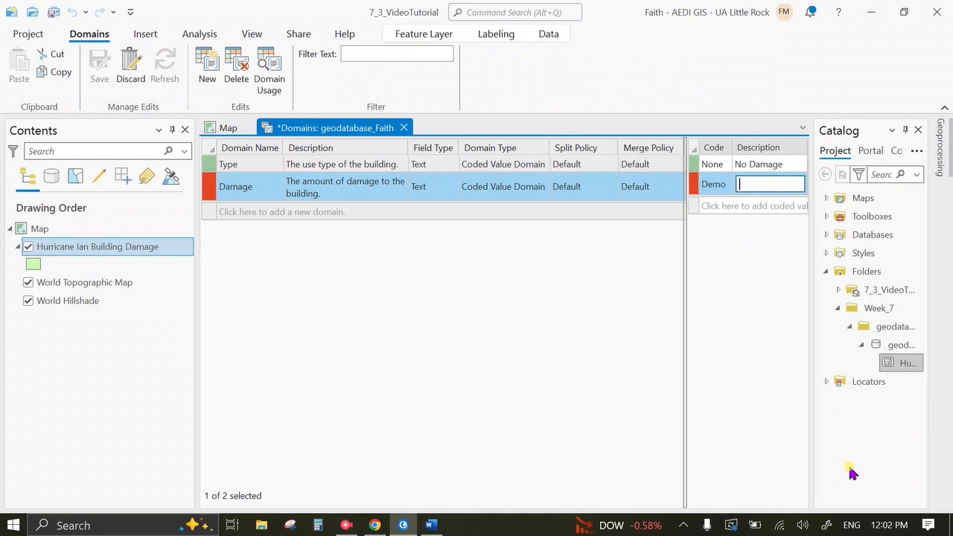
type("Demolished")
key("Tab")
Add the coded values Slight for Slight Damage and Severe for Severe Damage to the Damage domain, and save and close the domains
type("Sl")
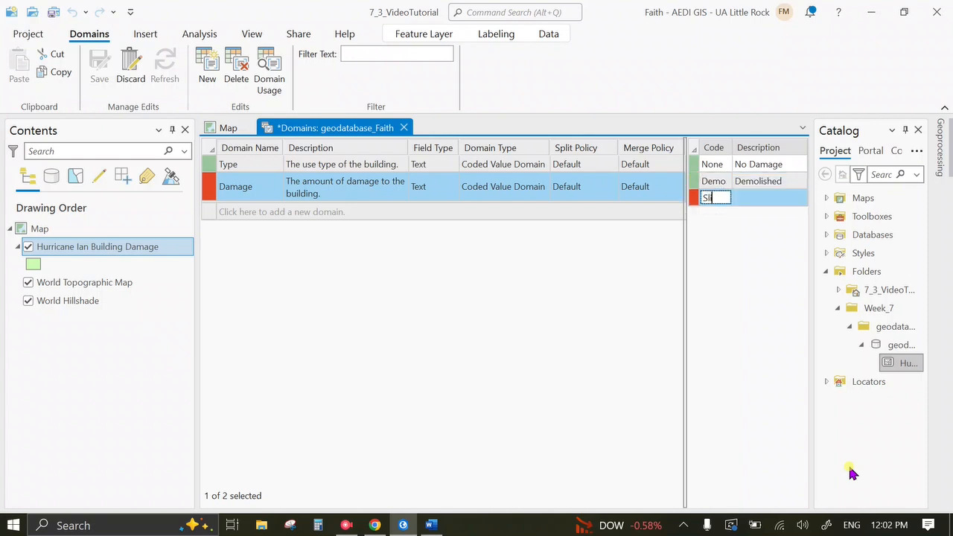
type("ight")
key("Tab")
type("Slight Damag")
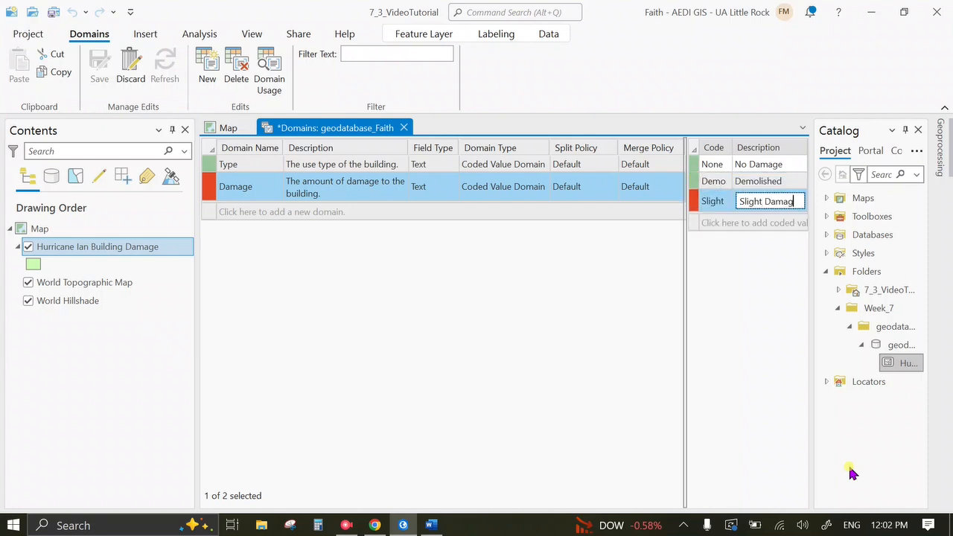
type("e")
key("Tab")
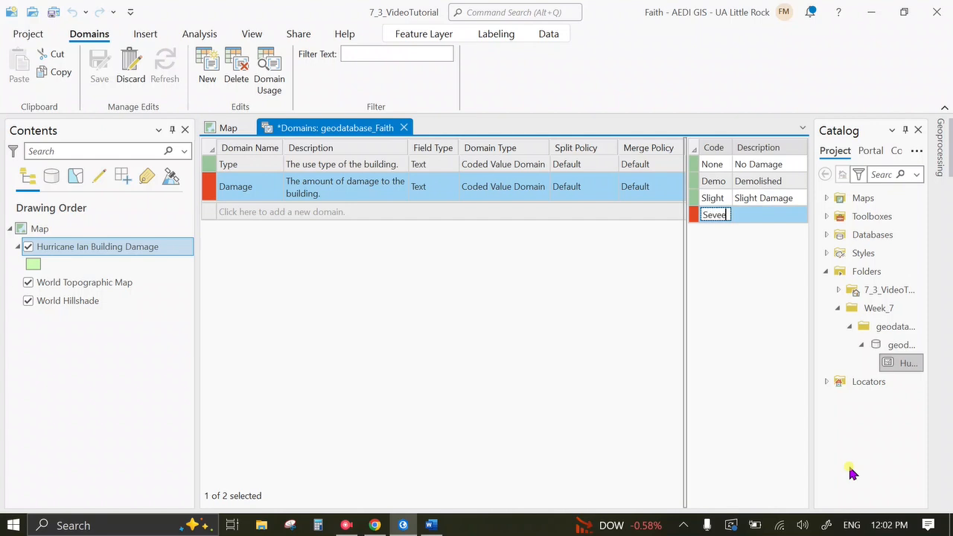
type("Severe")
key("Tab")
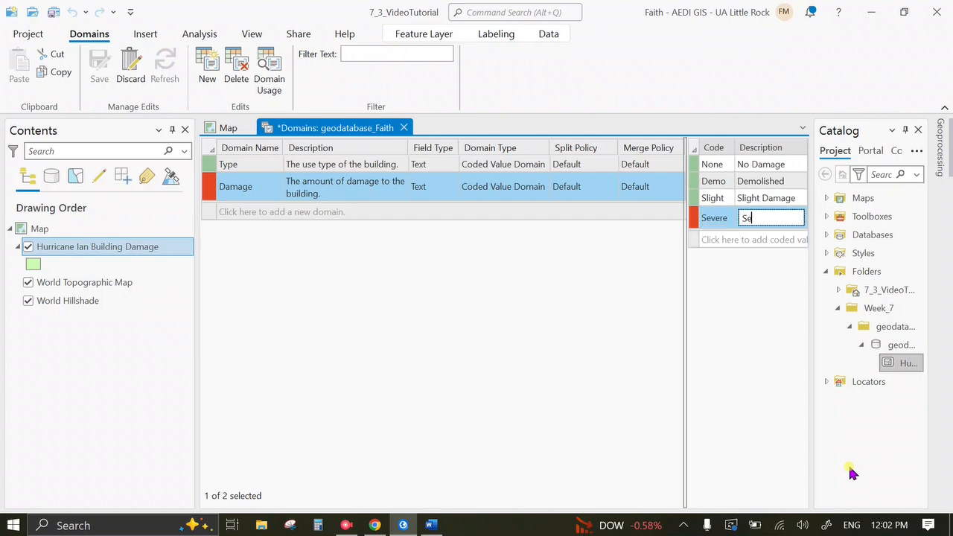
type("Severe Damage")
key("Return")
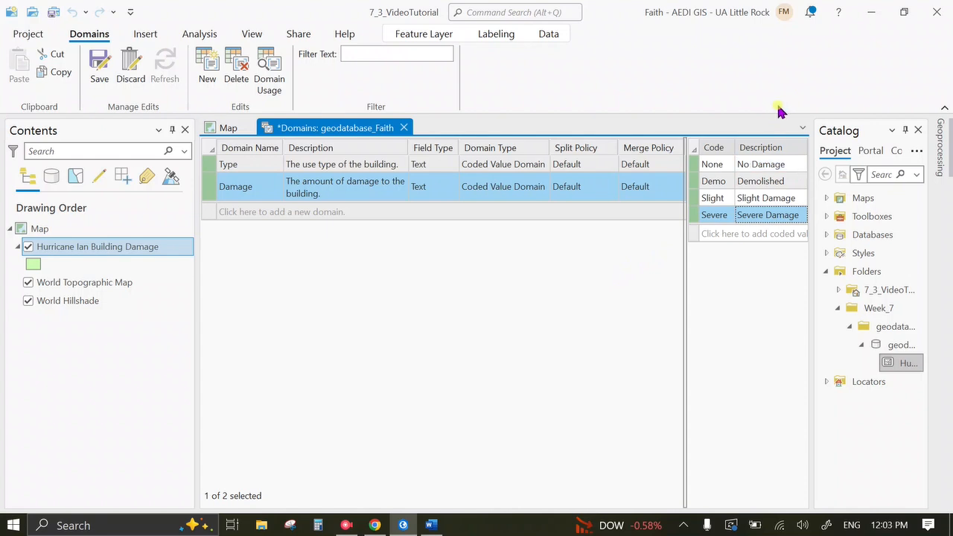
left_click(97, 71)
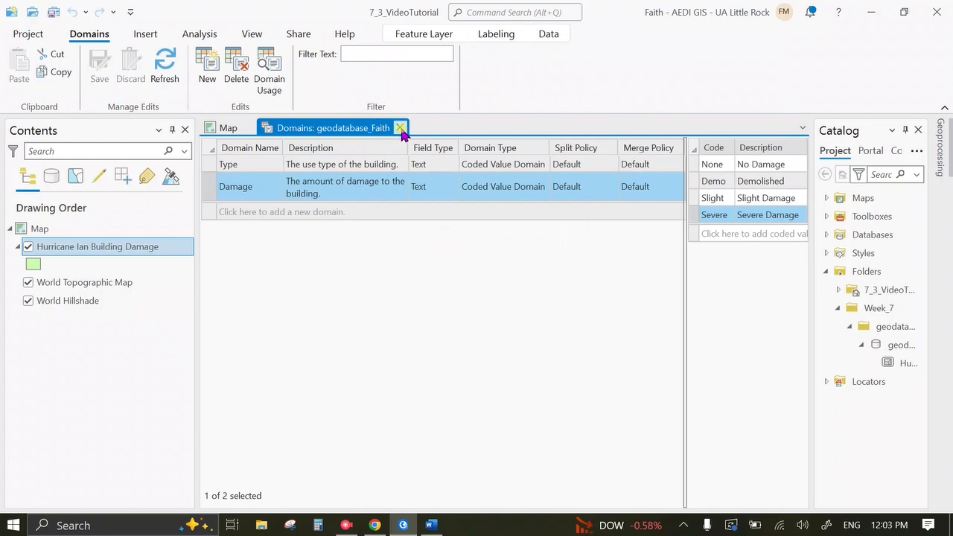
left_click(401, 128)
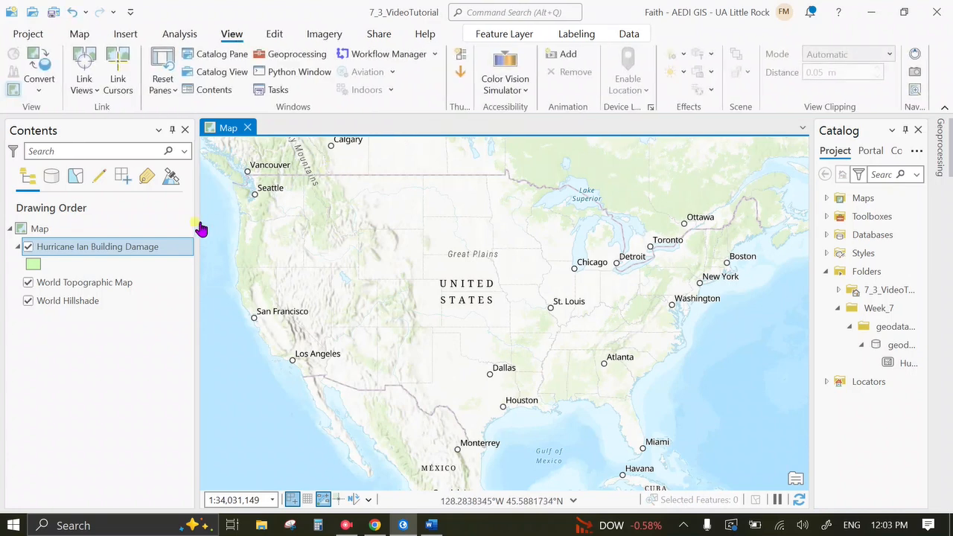
Open the fields view from the Hurricane Ian Building Damage attribute table and enlarge it to show all fields
right_click(142, 253)
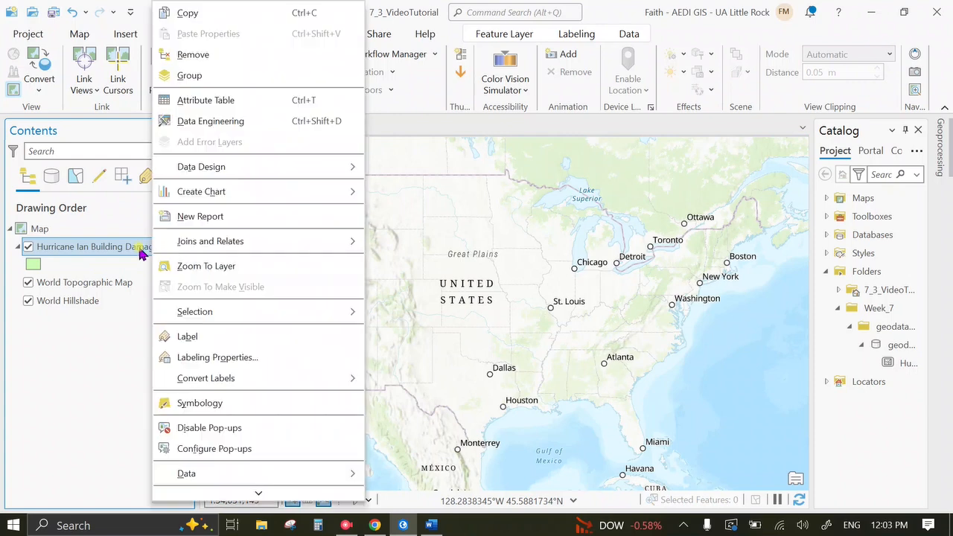
left_click(212, 99)
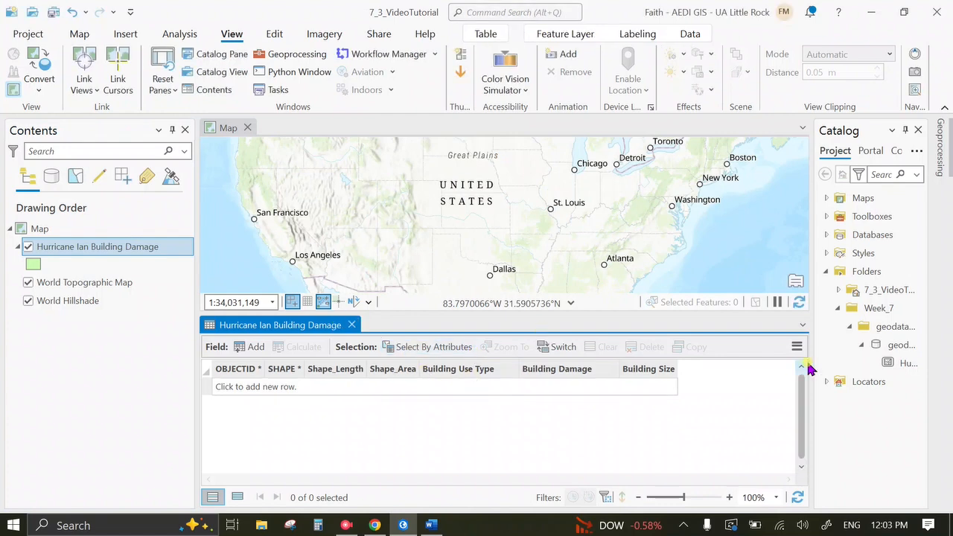
left_click(796, 351)
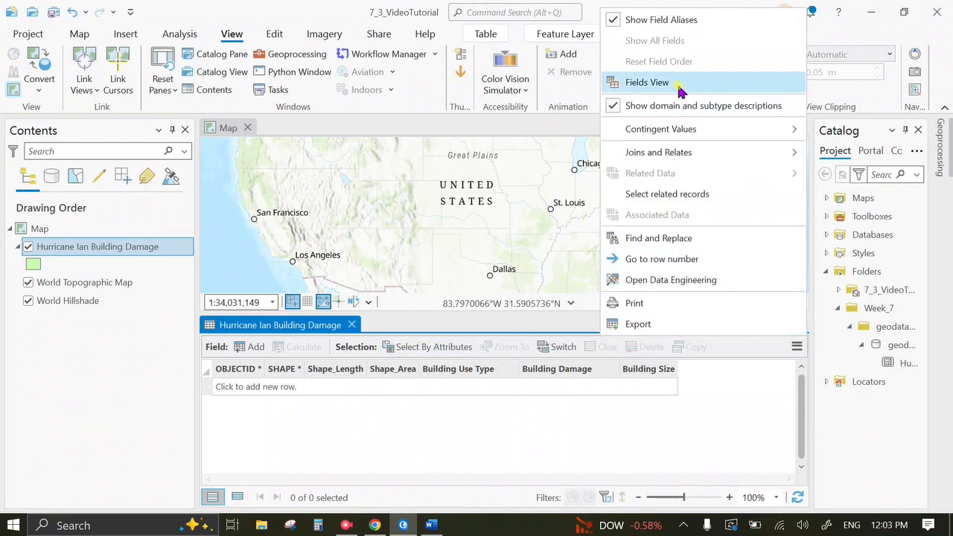
left_click(756, 79)
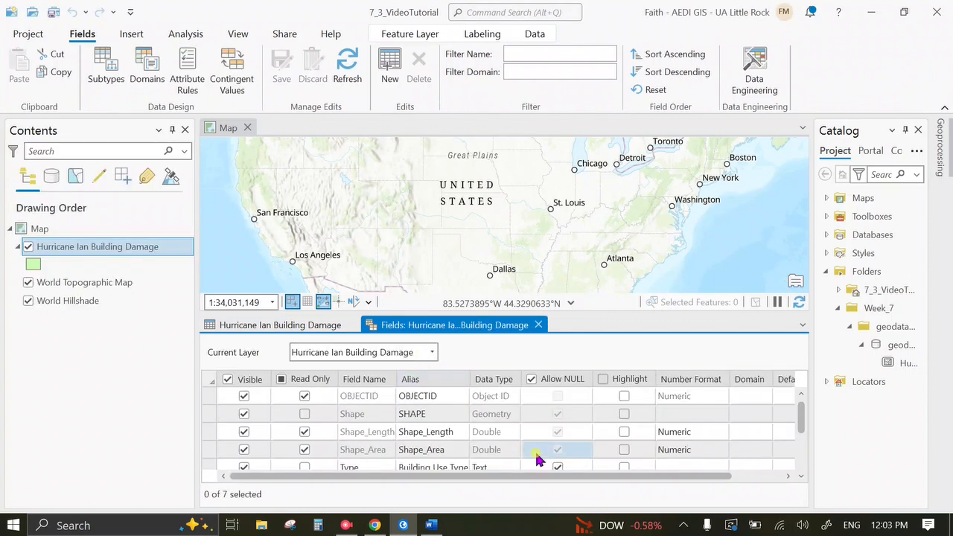
scroll(676, 440, "down", 3)
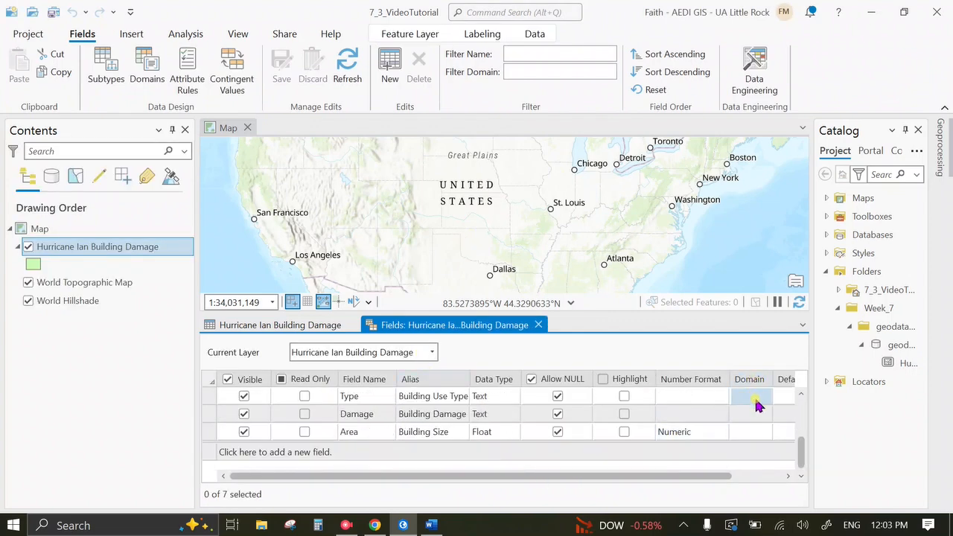
left_click_drag(805, 440, 801, 408)
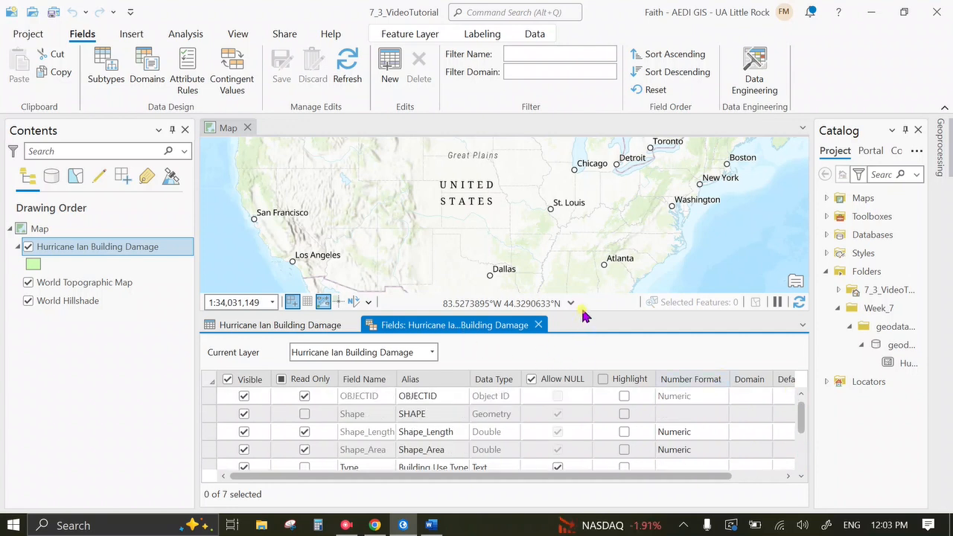
left_click_drag(588, 315, 578, 171)
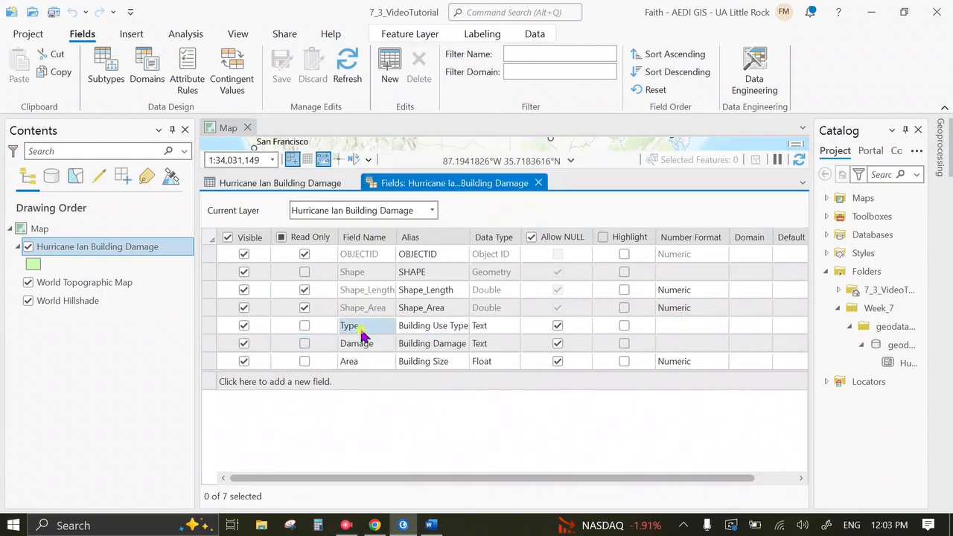
Assign the Type domain to the Type field and the Damage domain to the Damage field, and save the field changes
left_click(759, 334)
left_click(764, 328)
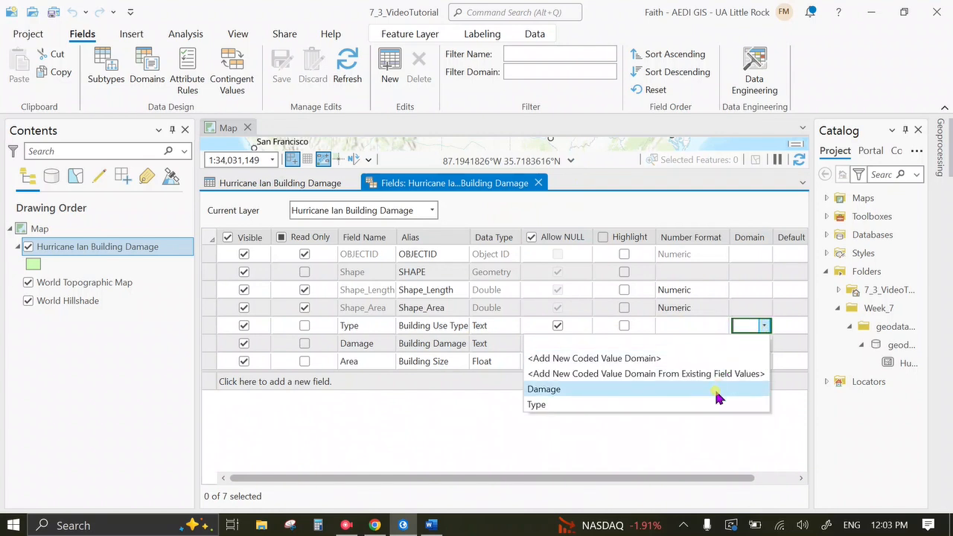
left_click(714, 406)
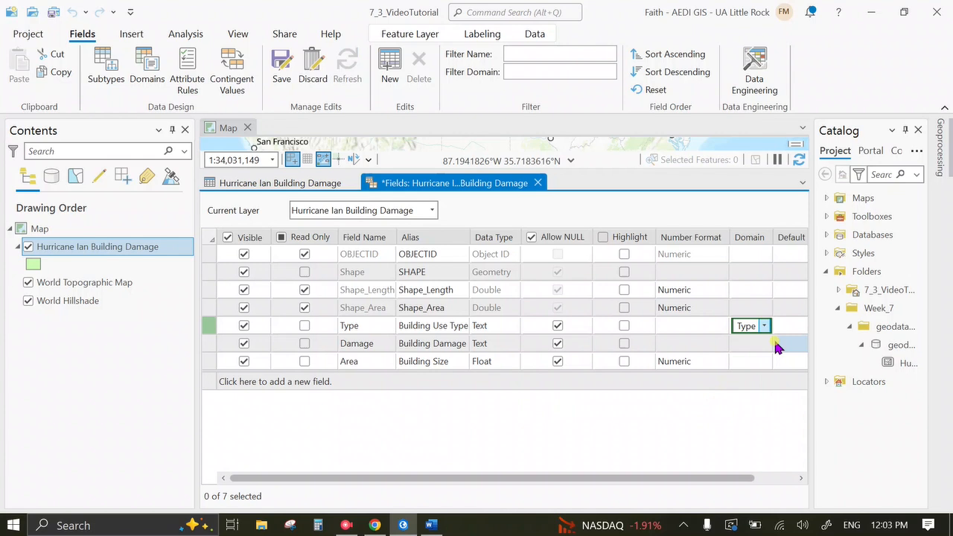
left_click(774, 344)
left_click(751, 348)
left_click(748, 343)
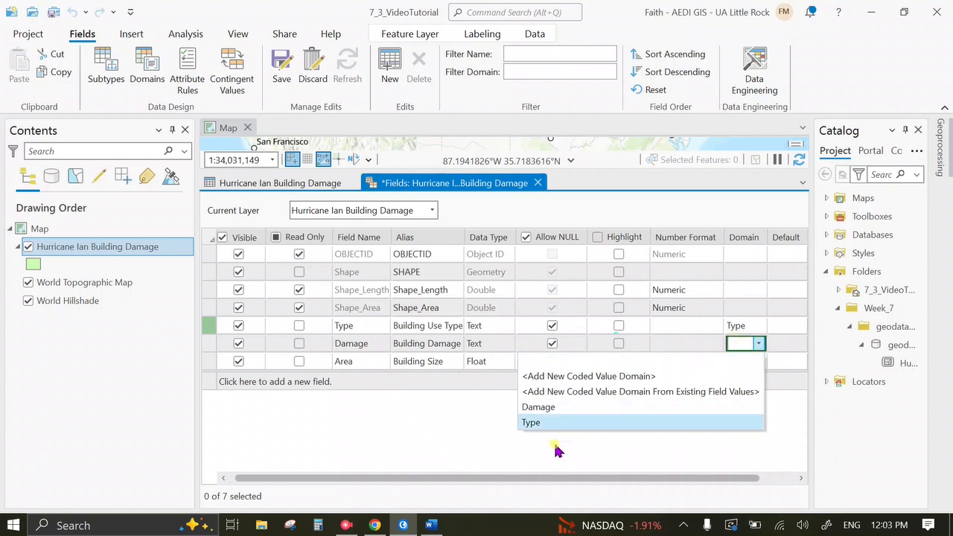
left_click(549, 407)
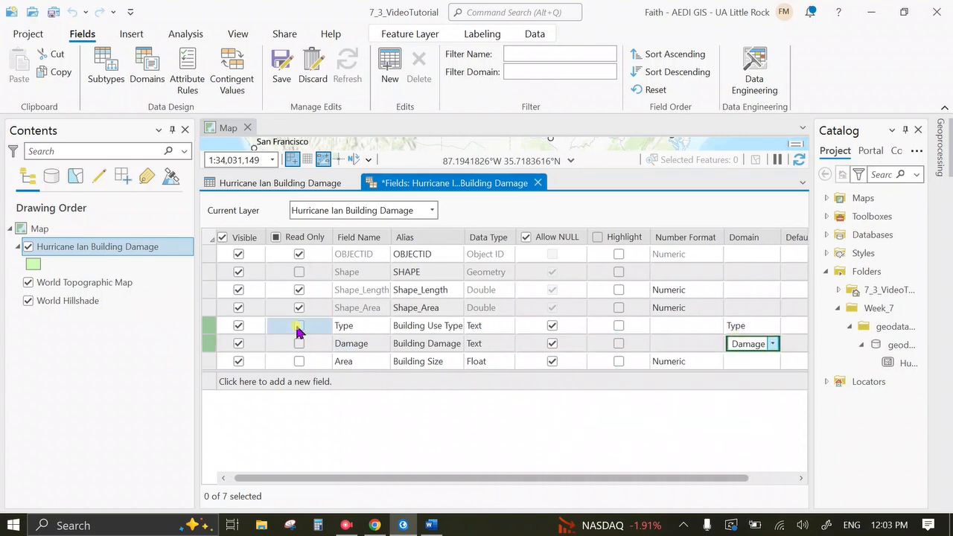
left_click(278, 72)
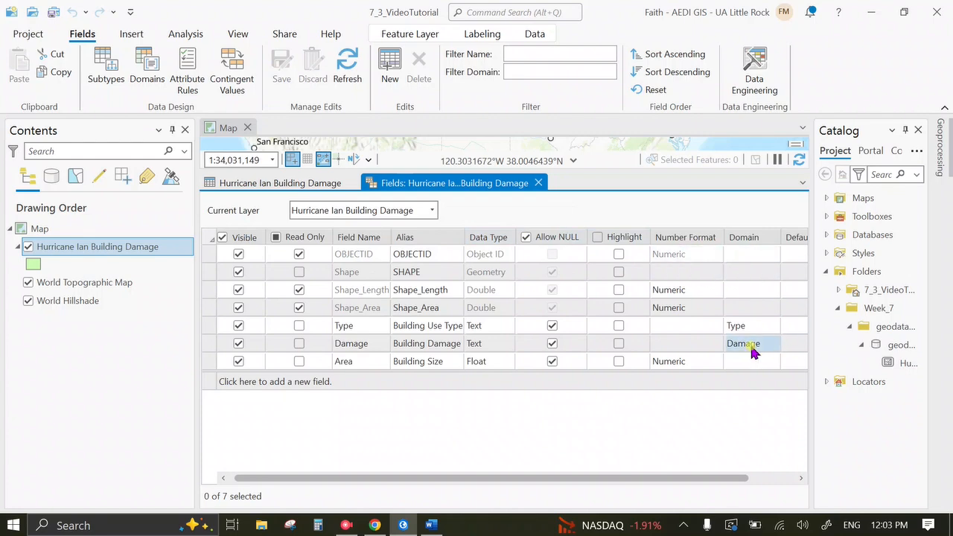
Close the fields view and the attribute table of the Hurricane Ian Building Damage layer
left_click(539, 183)
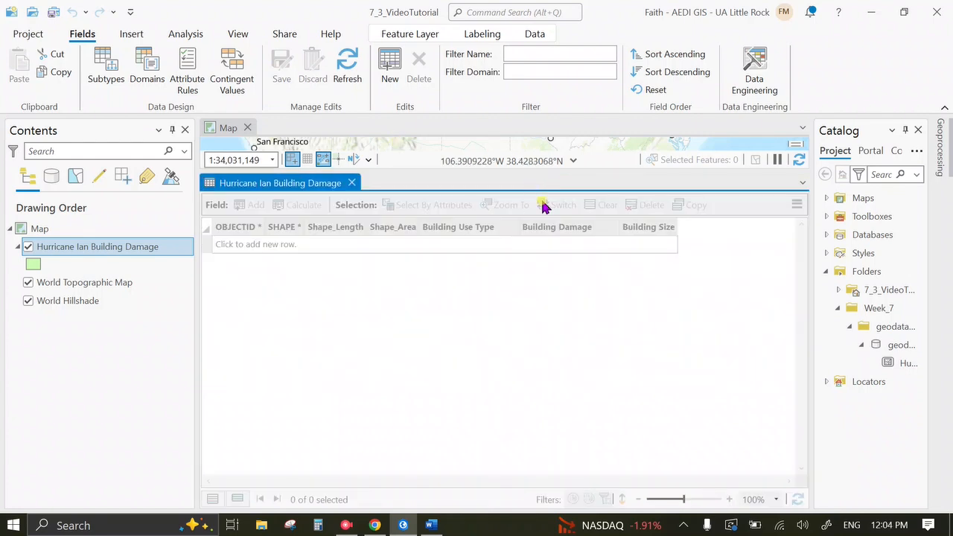
left_click(352, 183)
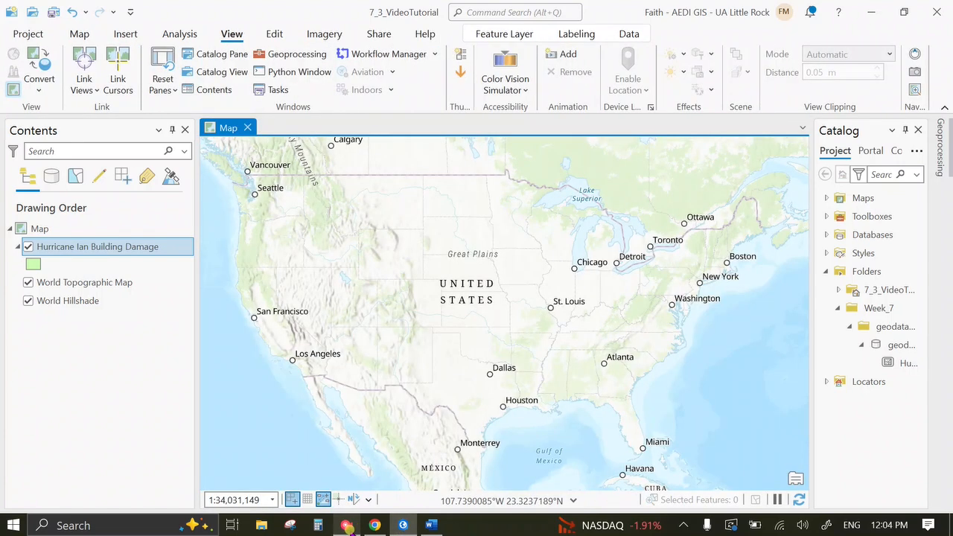
left_click(347, 526)
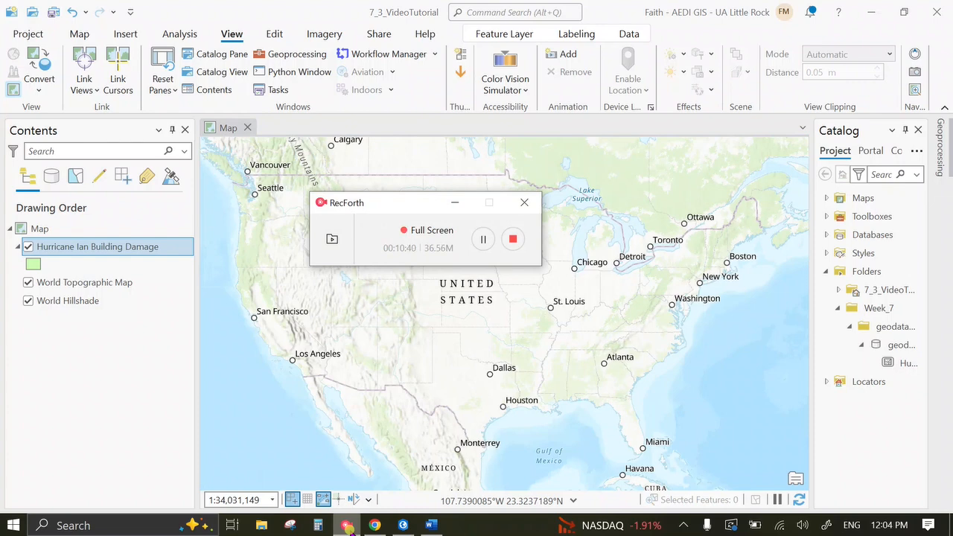
left_click(515, 239)
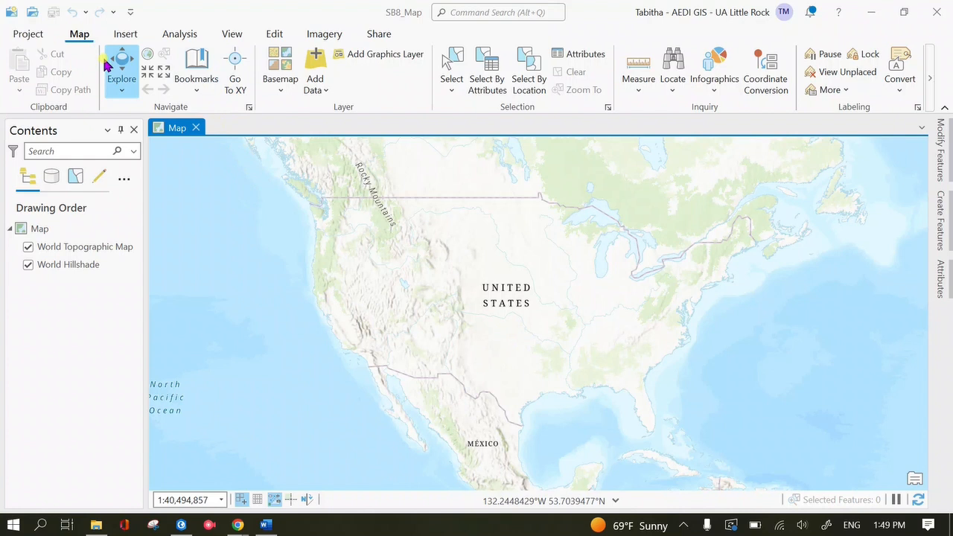
Open the Go To XY tool and move its coordinate bar over the western United States on the map
left_click(234, 73)
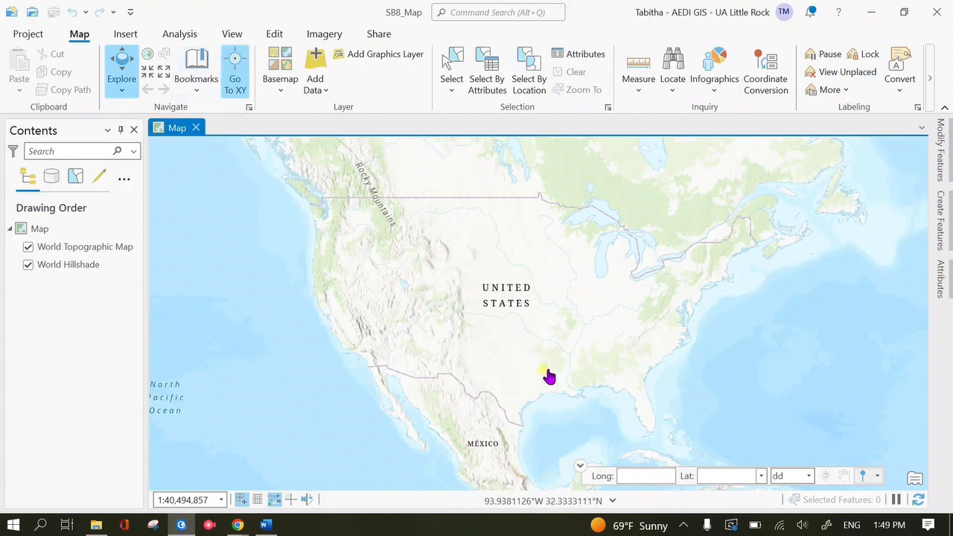
left_click(601, 478)
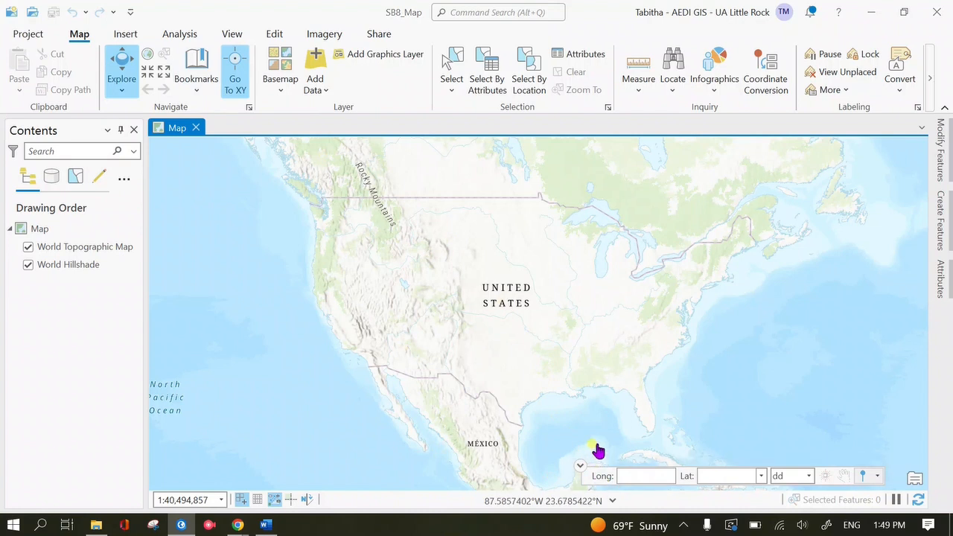
left_click(591, 472)
left_click_drag(591, 477, 283, 243)
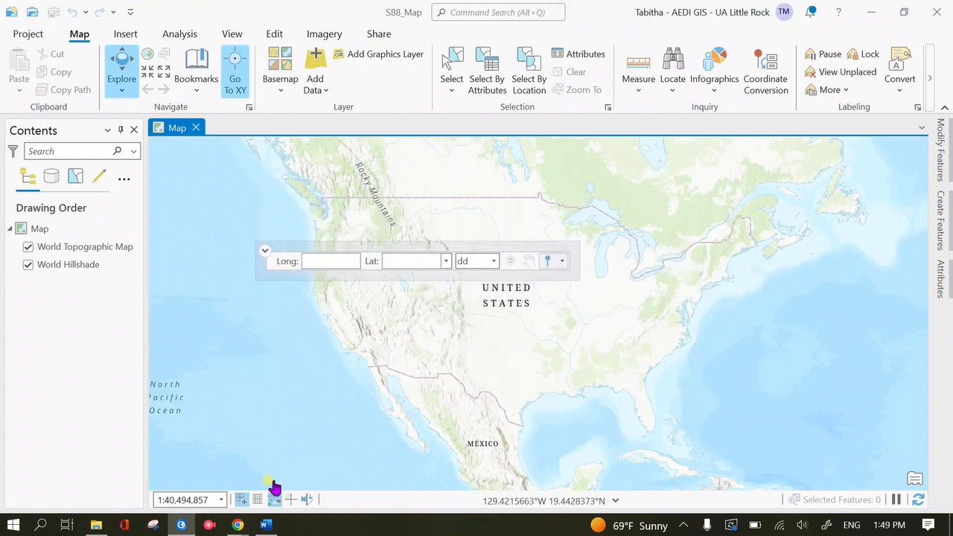
Switch to the SB8_Instructions document in Word and find the Fort Myers coordinates under Step 1
left_click(268, 525)
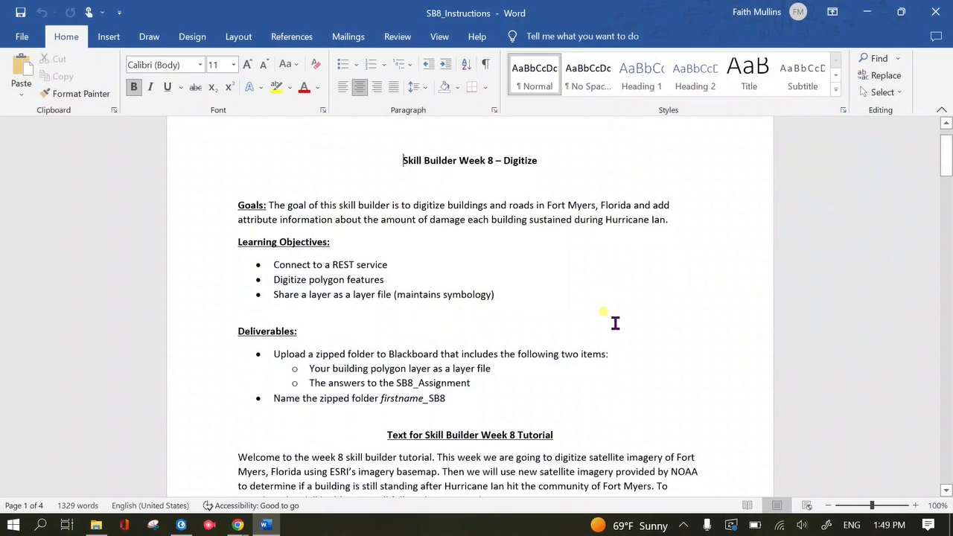
scroll(615, 323, "down", 3)
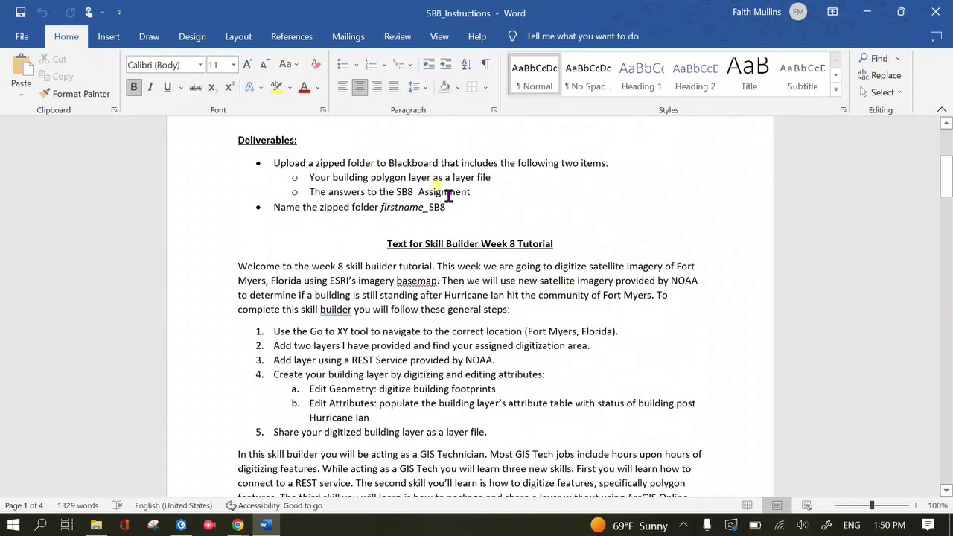
scroll(485, 223, "down", 5)
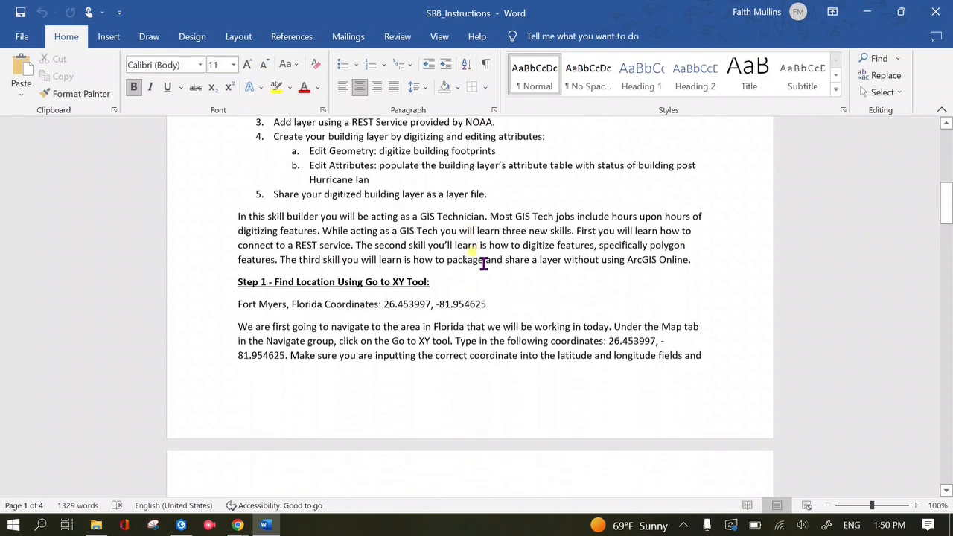
scroll(484, 263, "down", 1)
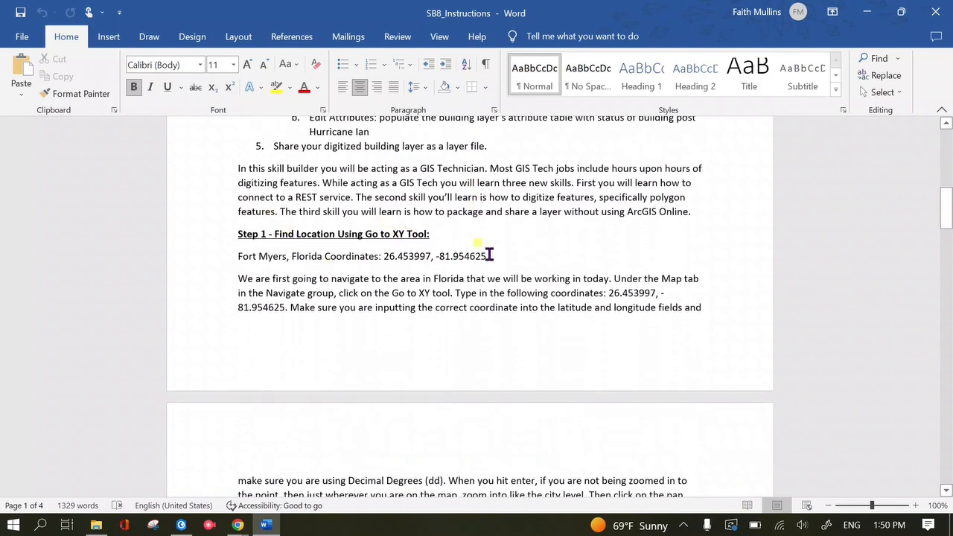
Copy 26.453997 from the instructions and enter it as the longitude in Go To XY in ArcGIS Pro
left_click_drag(492, 257, 386, 258)
left_click(431, 261)
left_click(429, 257)
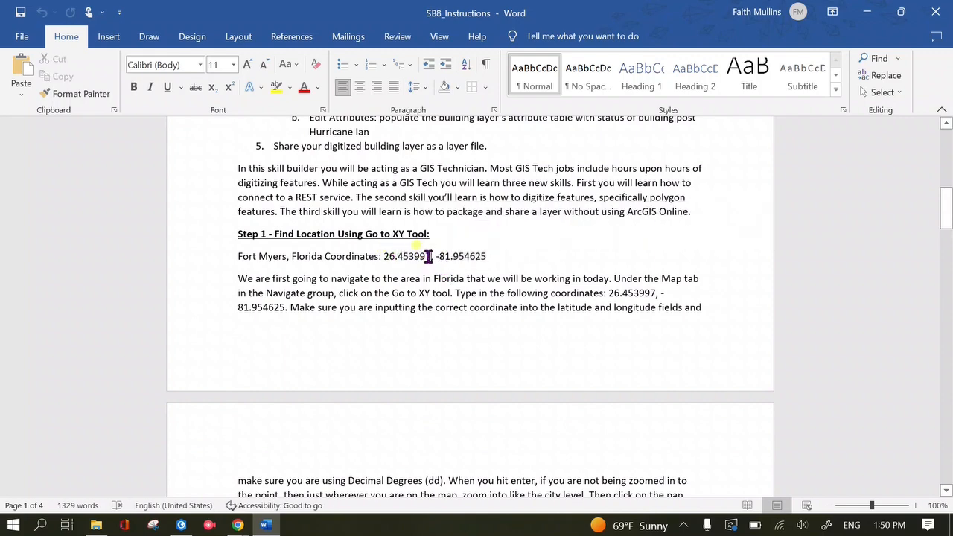
left_click_drag(429, 256, 389, 262)
key("ctrl+c")
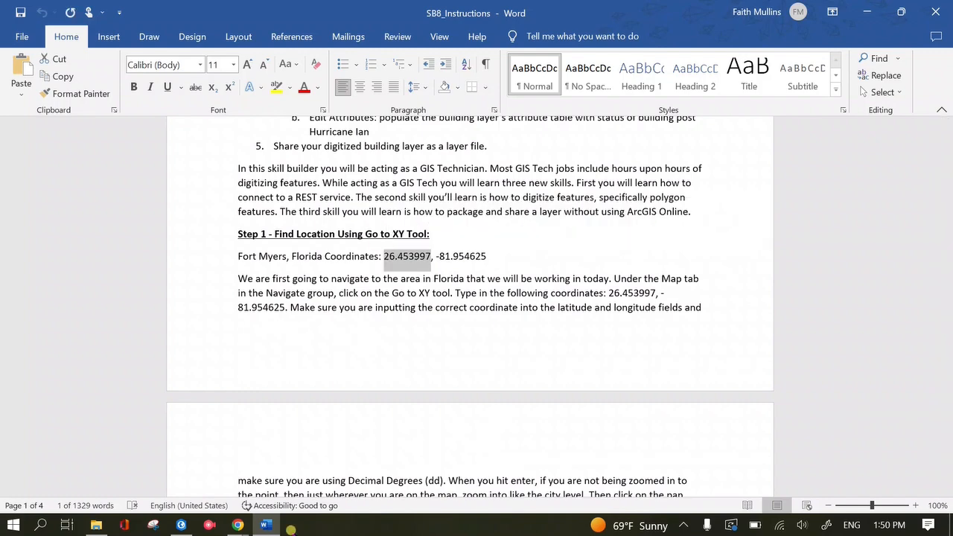
left_click(272, 526)
left_click(325, 259)
key("ctrl+v")
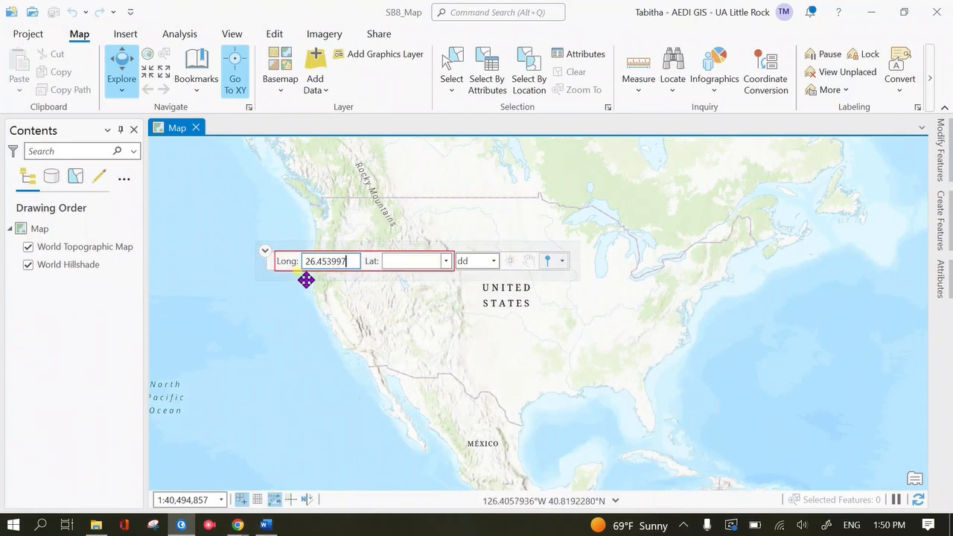
Copy -81.954625 from the Word instructions and enter it as the latitude in Go To XY in ArcGIS Pro
left_click(267, 525)
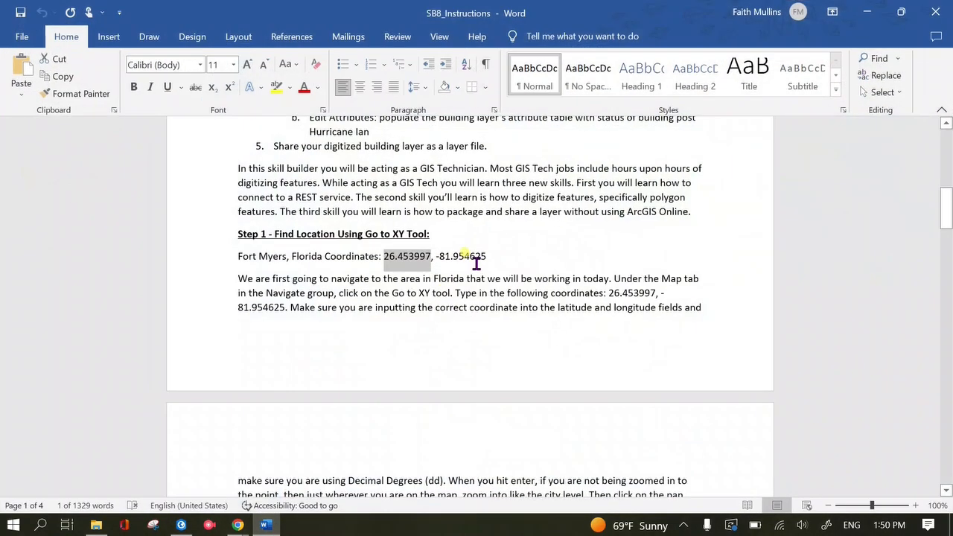
left_click_drag(488, 256, 436, 258)
key("ctrl+c")
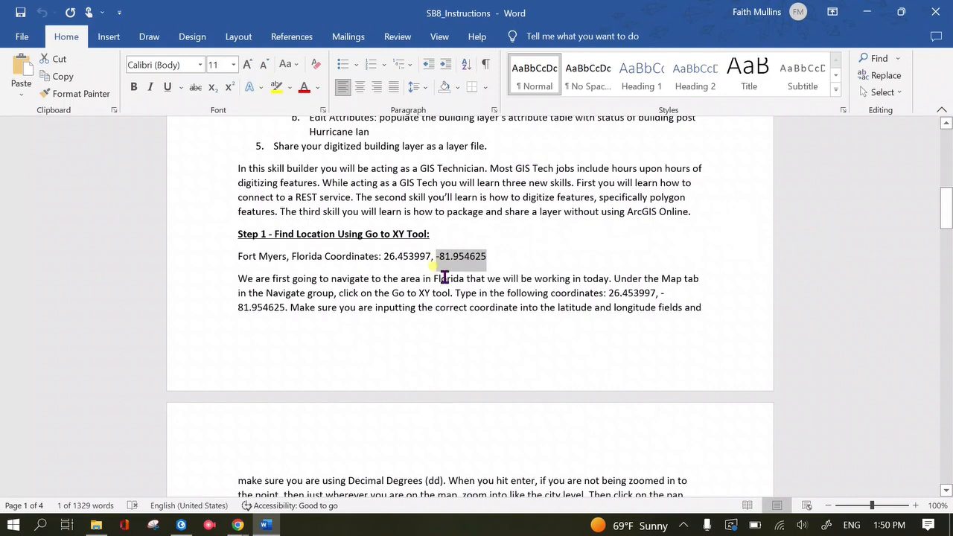
left_click(266, 525)
left_click(391, 262)
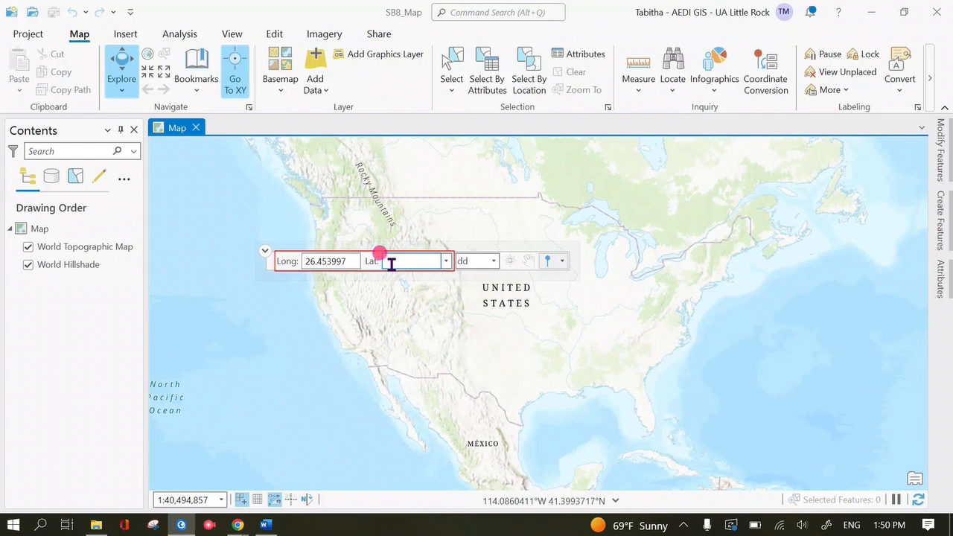
key("ctrl+v")
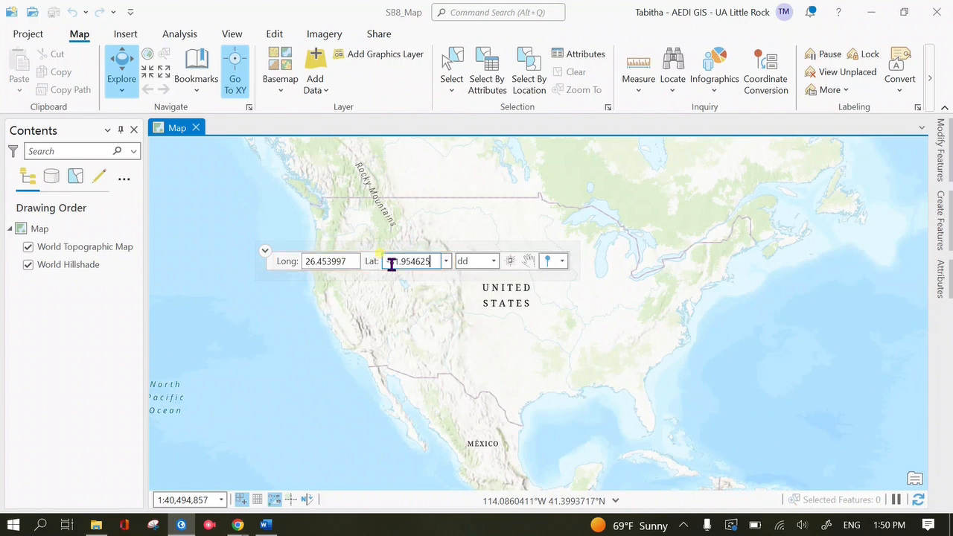
Check the coordinate unit choices, keep decimal degrees, and try to go to and flash the entered location
left_click(492, 262)
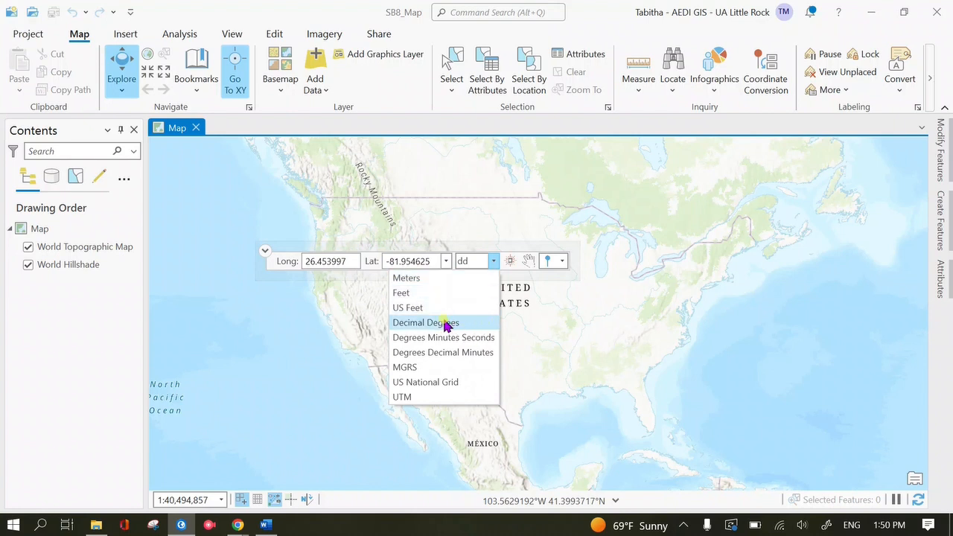
left_click(284, 267)
left_click(430, 261)
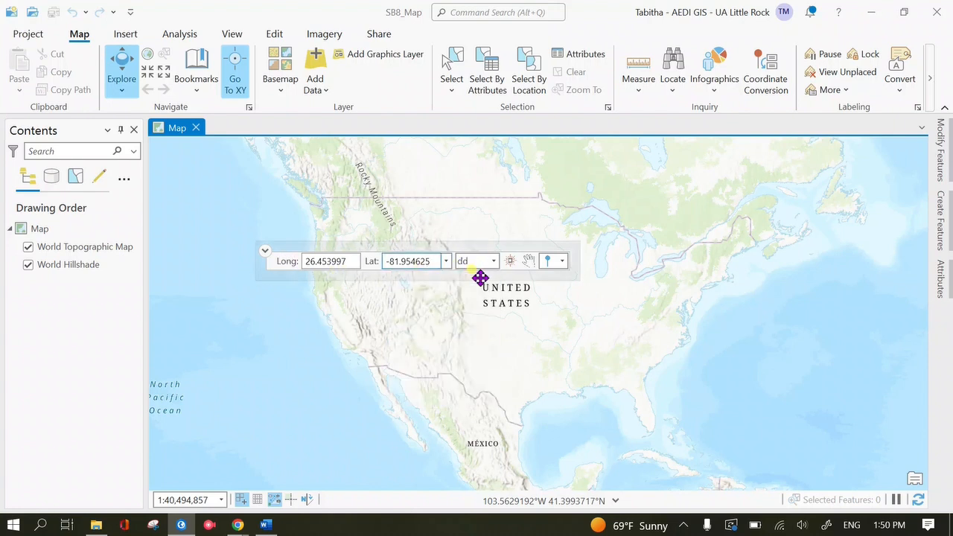
key("Return")
scroll(473, 356, "down", 10)
scroll(473, 356, "up", 5)
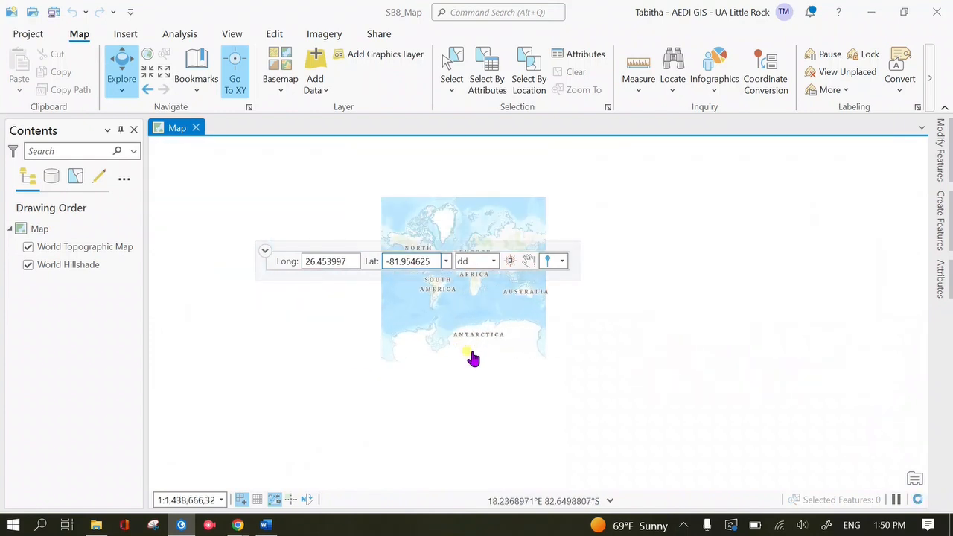
left_click(510, 261)
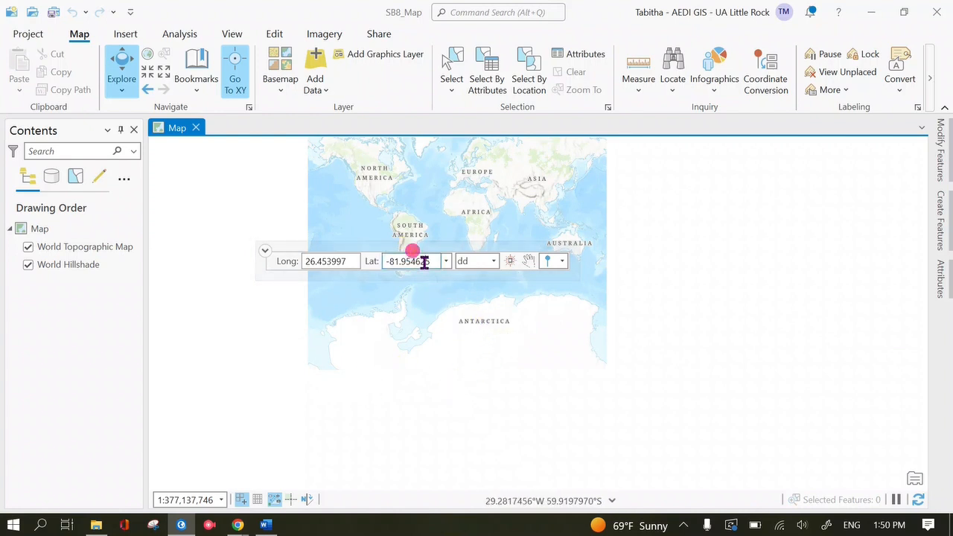
Move -81.954625 from the latitude to the longitude in Go To XY, replacing the longitude and leaving the latitude empty
left_click_drag(437, 261, 381, 266)
key("ctrl+c")
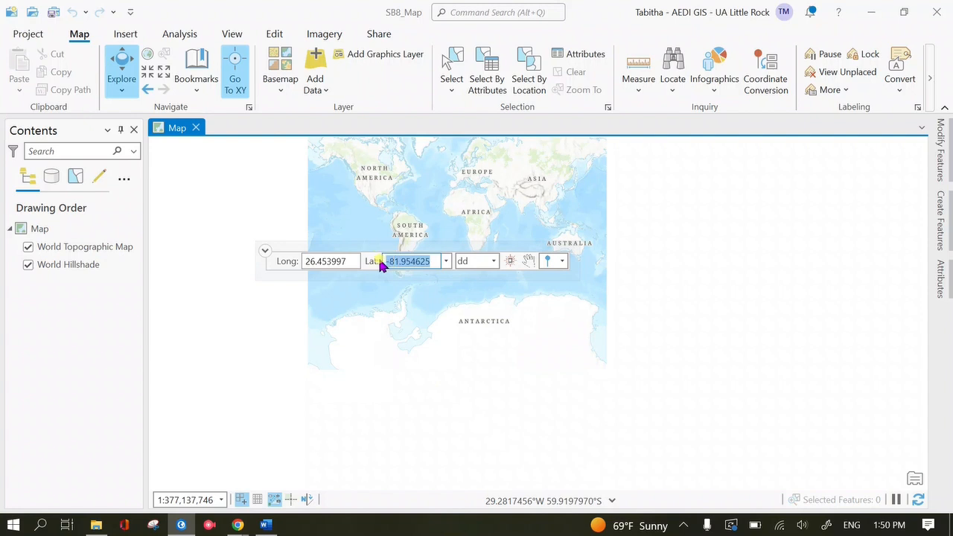
key("BackSpace")
left_click_drag(347, 260, 274, 266)
key("ctrl+v")
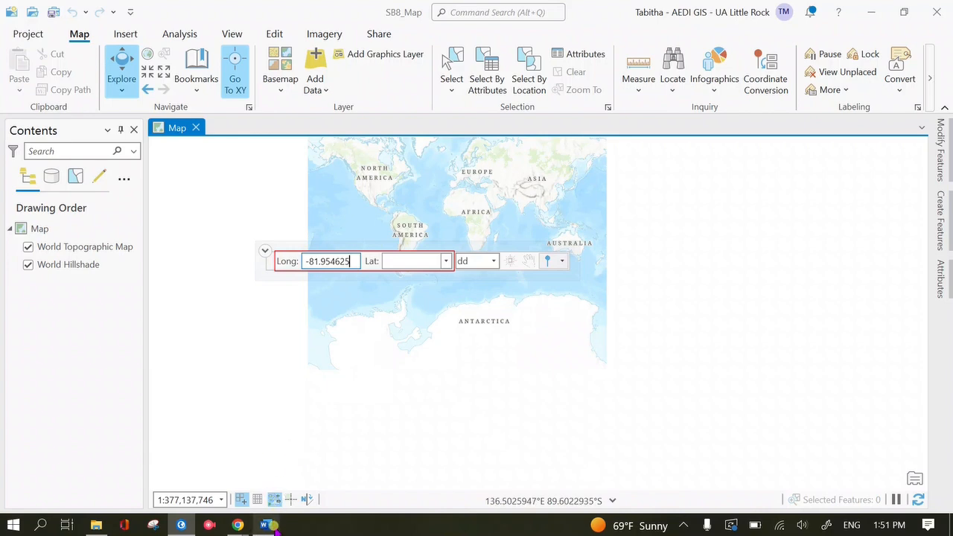
Copy 26.453997 from the Fort Myers coordinates in Word and enter it as the Go To XY latitude in ArcGIS Pro
left_click(266, 525)
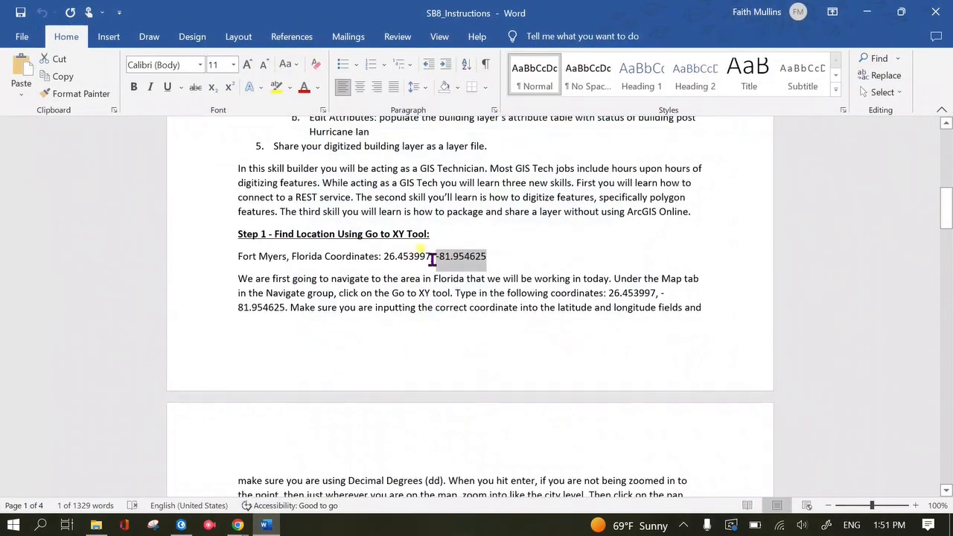
left_click_drag(432, 259, 388, 263)
key("ctrl+c")
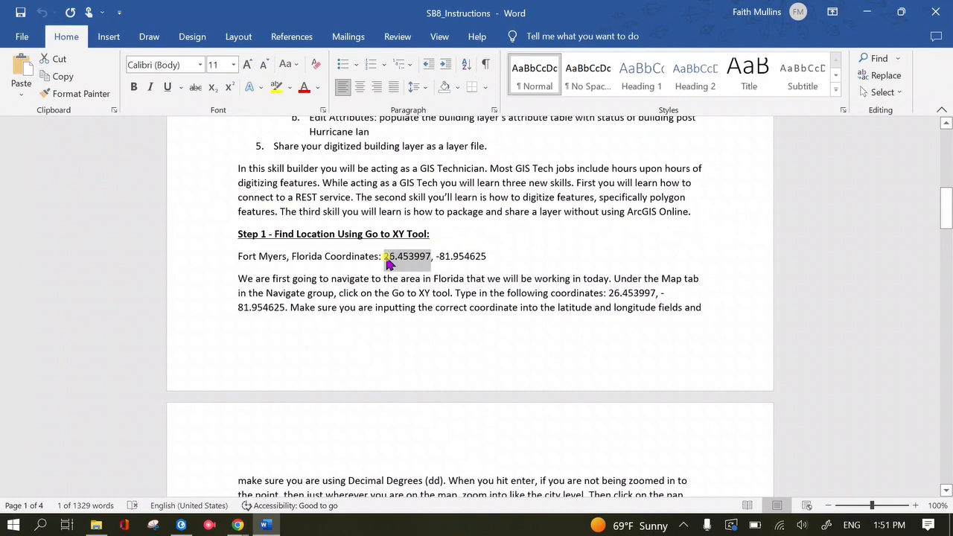
left_click(181, 525)
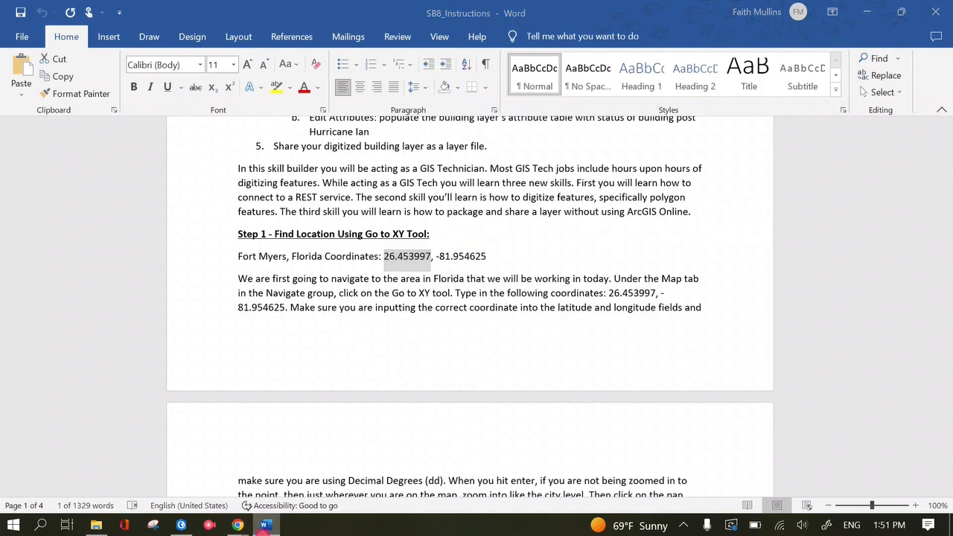
left_click(413, 258)
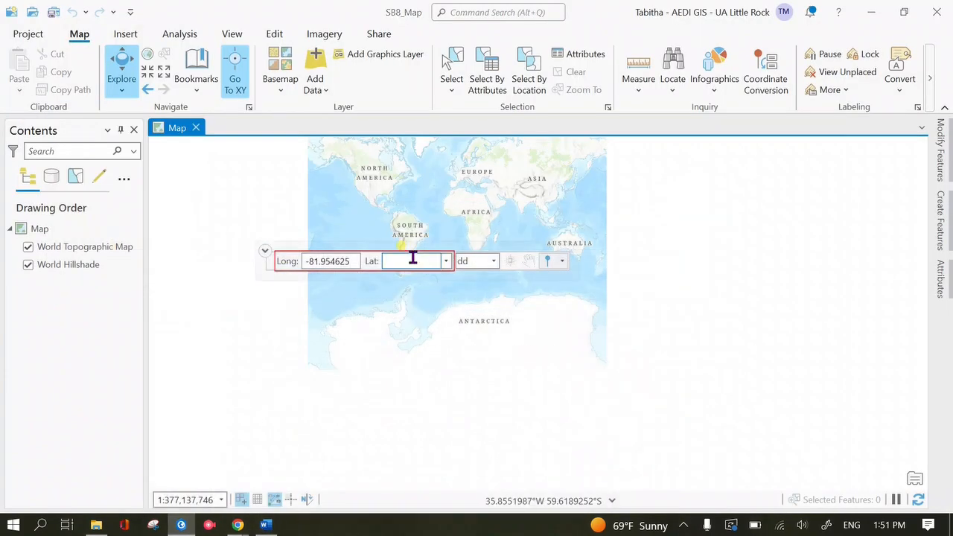
key("ctrl+v")
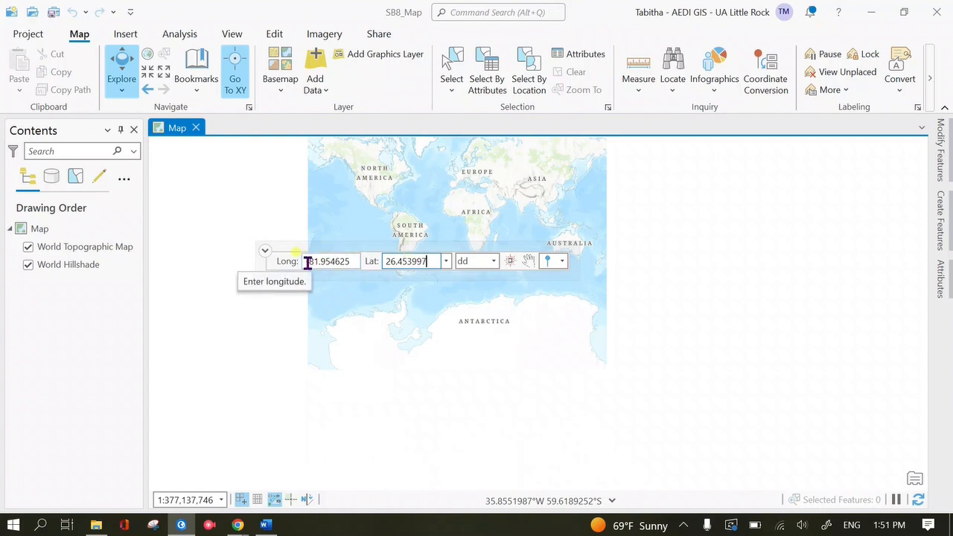
Go to the entered coordinates, flash their location, and zoom the map in to about city level
key("Return")
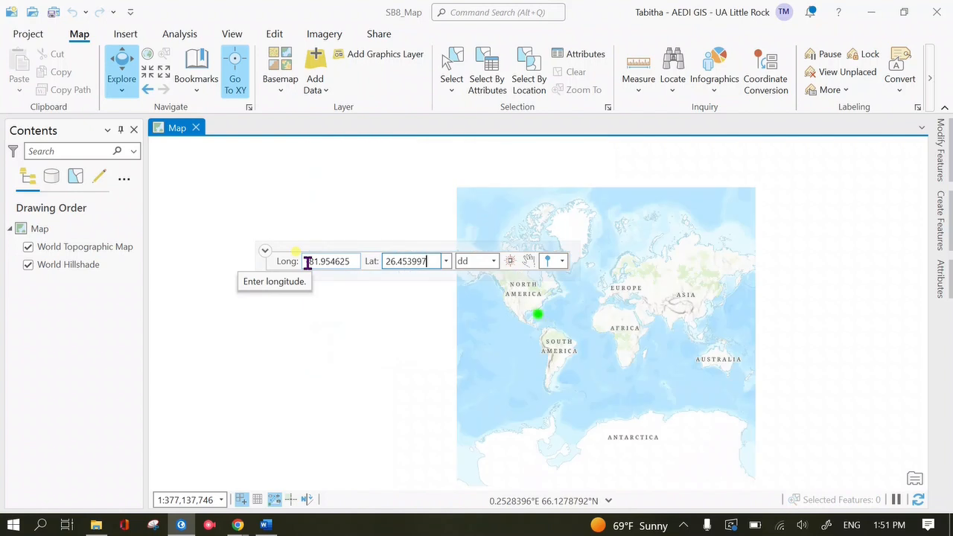
left_click(510, 261)
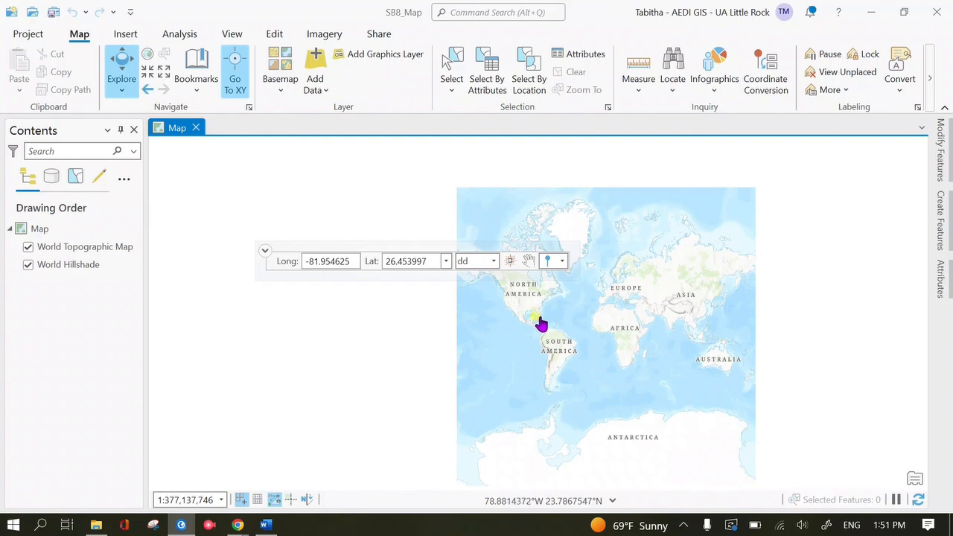
scroll(542, 329, "up", 1)
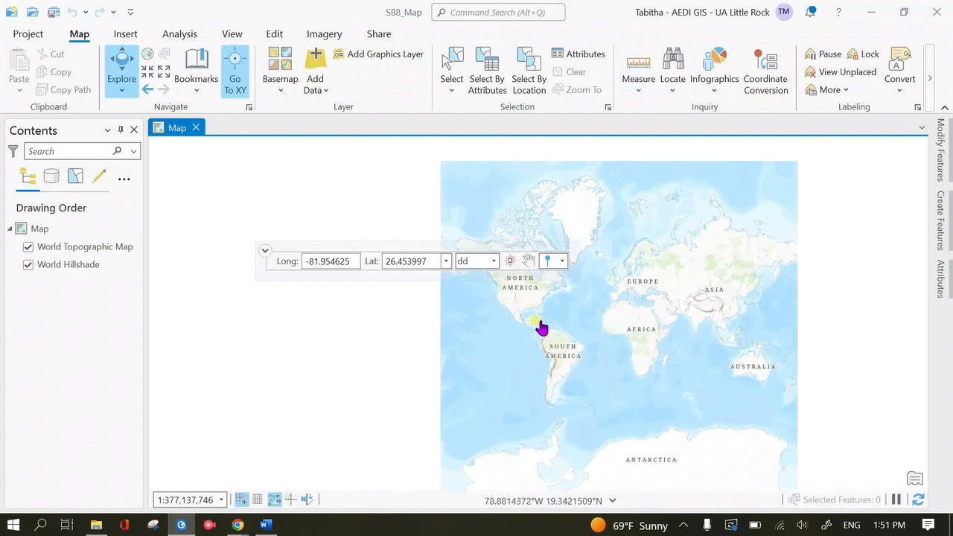
scroll(706, 370, "up", 6)
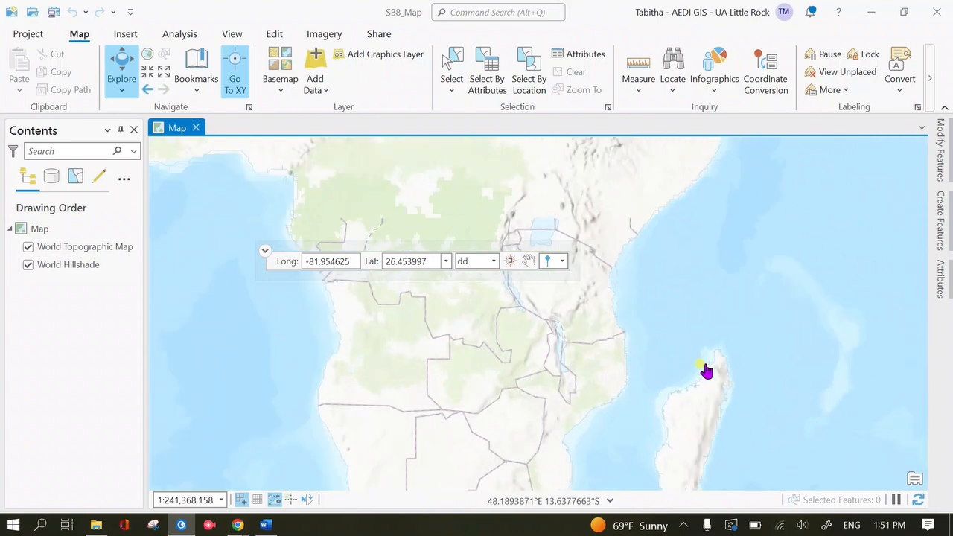
scroll(547, 236, "up", 3)
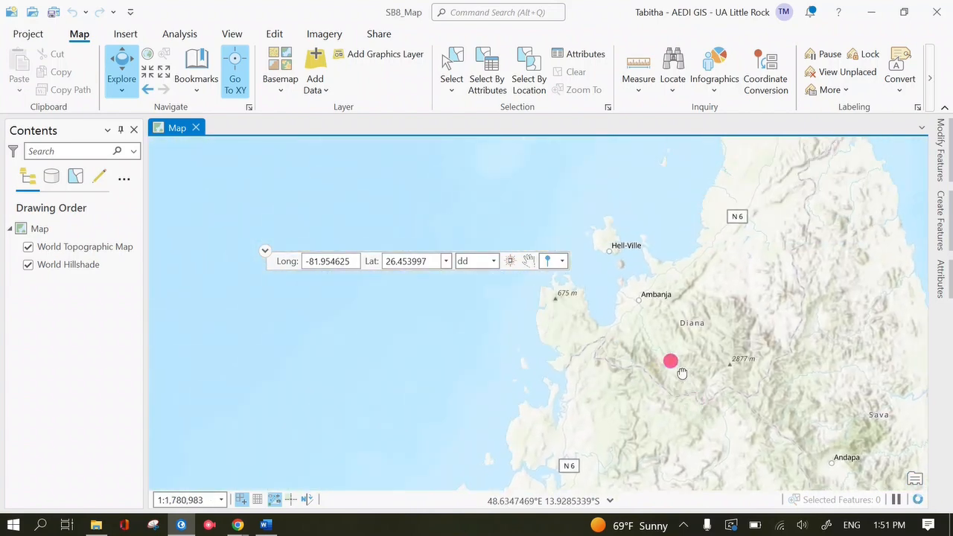
scroll(658, 355, "up", 2)
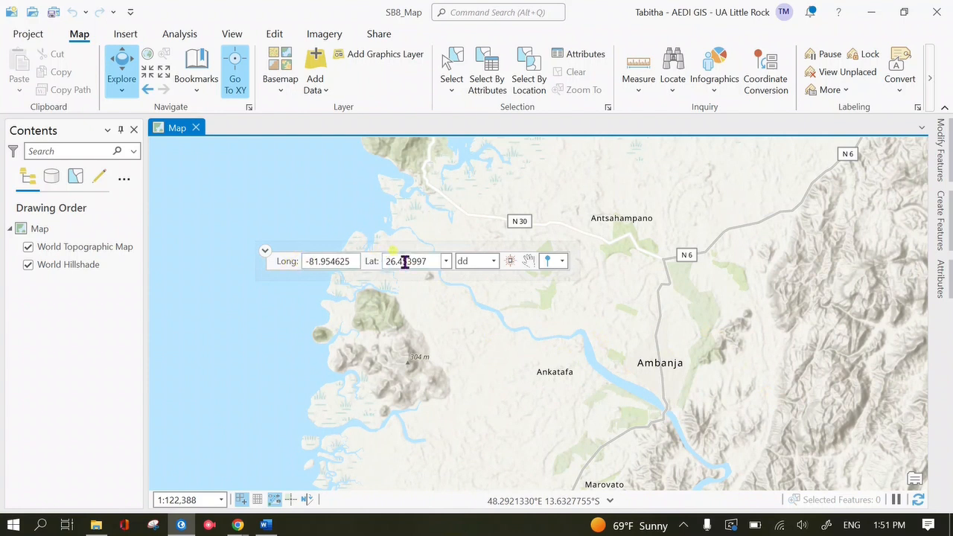
Pan the map to the entered coordinates and mark the location with a point graphic
left_click(528, 262)
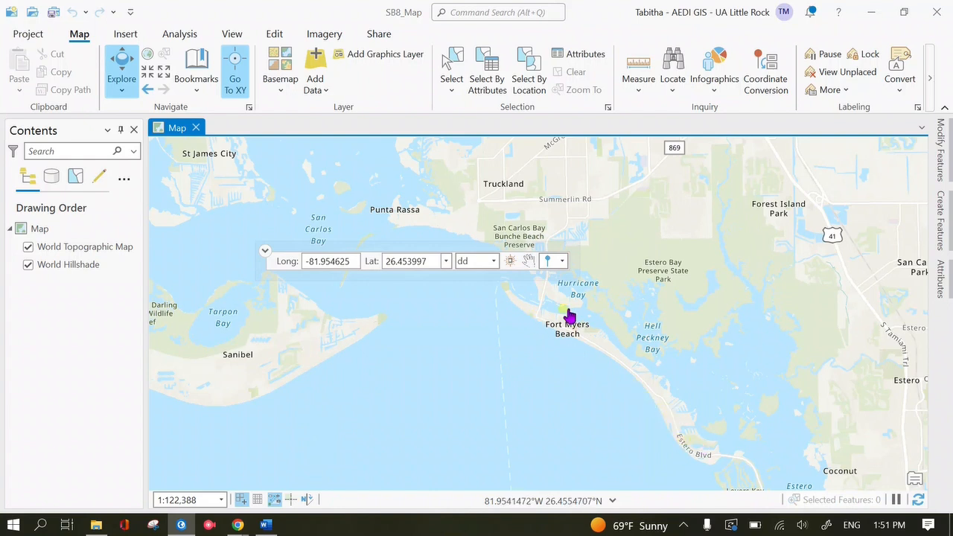
left_click(548, 260)
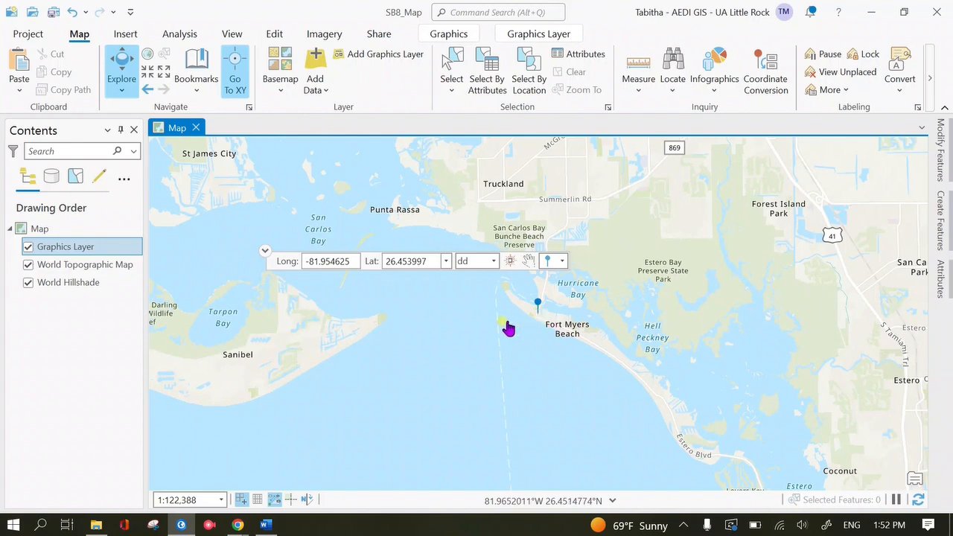
scroll(539, 319, "up", 2)
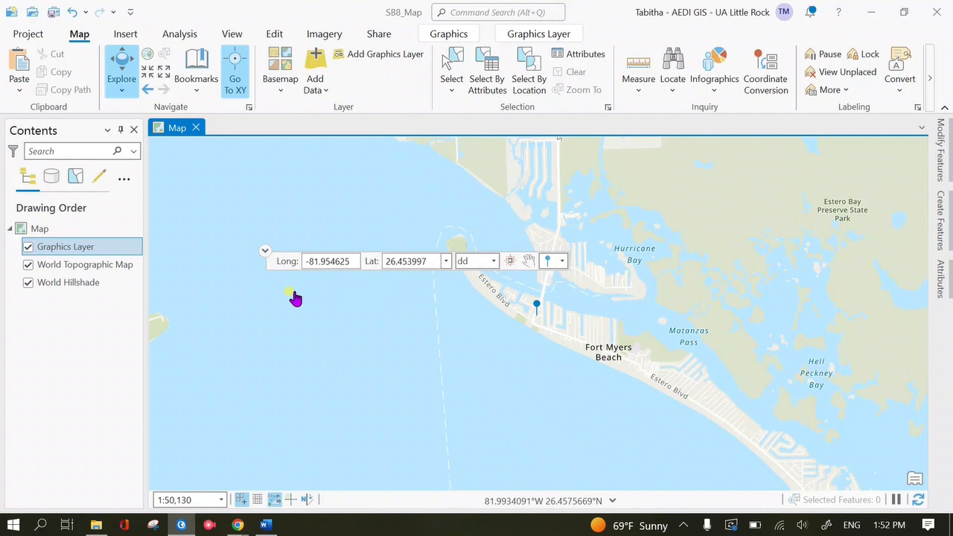
Turn off Go To XY and bring the marked location at Fort Myers Beach into closer view
left_click(233, 70)
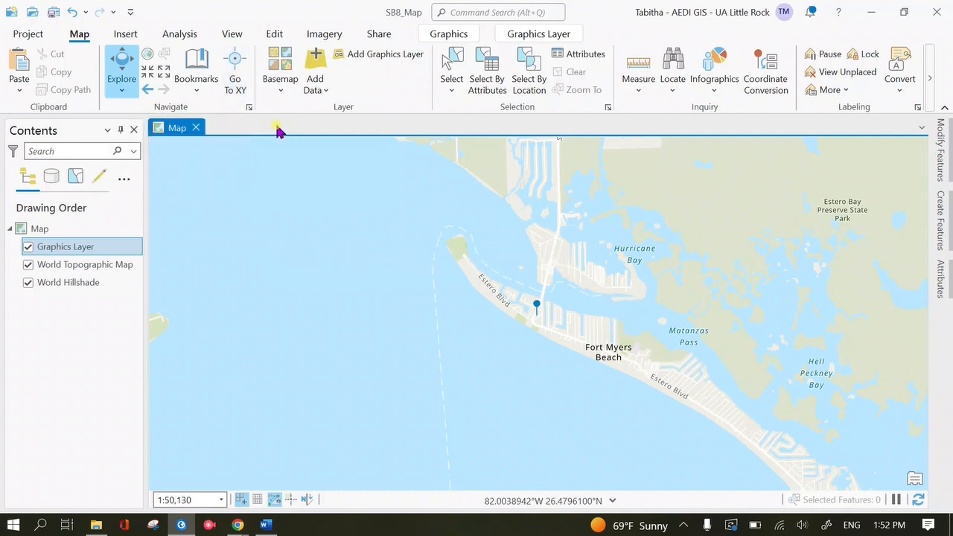
scroll(534, 330, "up", 2)
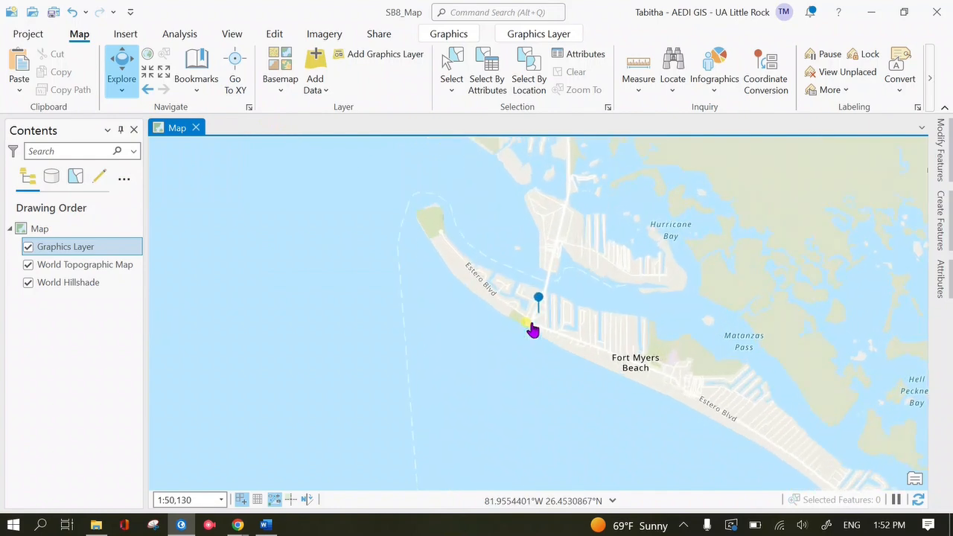
left_click_drag(581, 313, 485, 313)
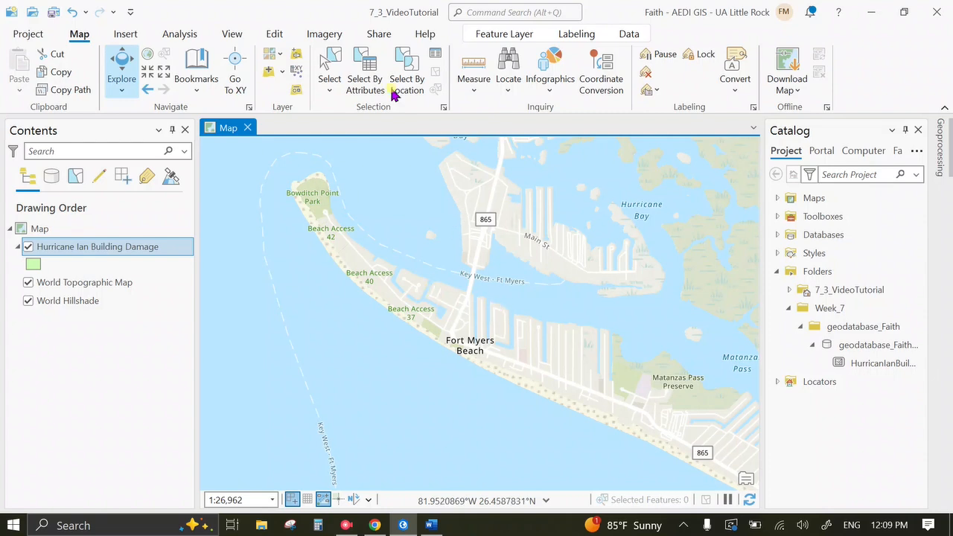
left_click(283, 58)
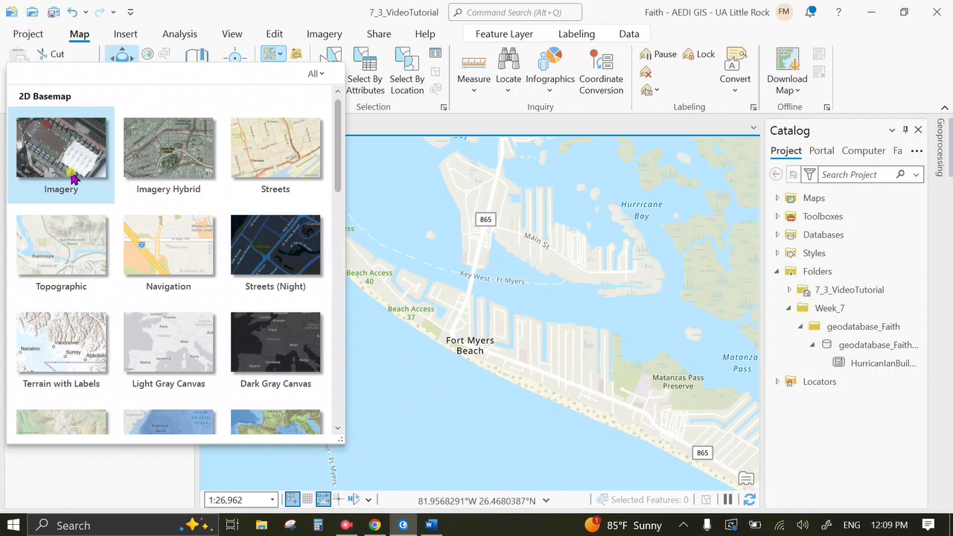
left_click(138, 493)
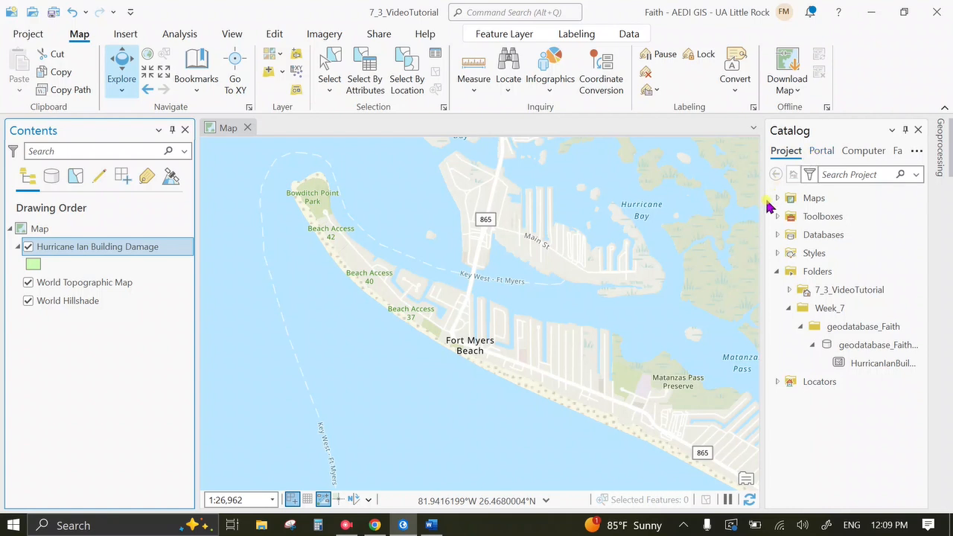
Widen the Catalog pane and search ArcGIS Online for "World Imagery (Wayback 2022-02-24)"
left_click_drag(759, 204, 719, 207)
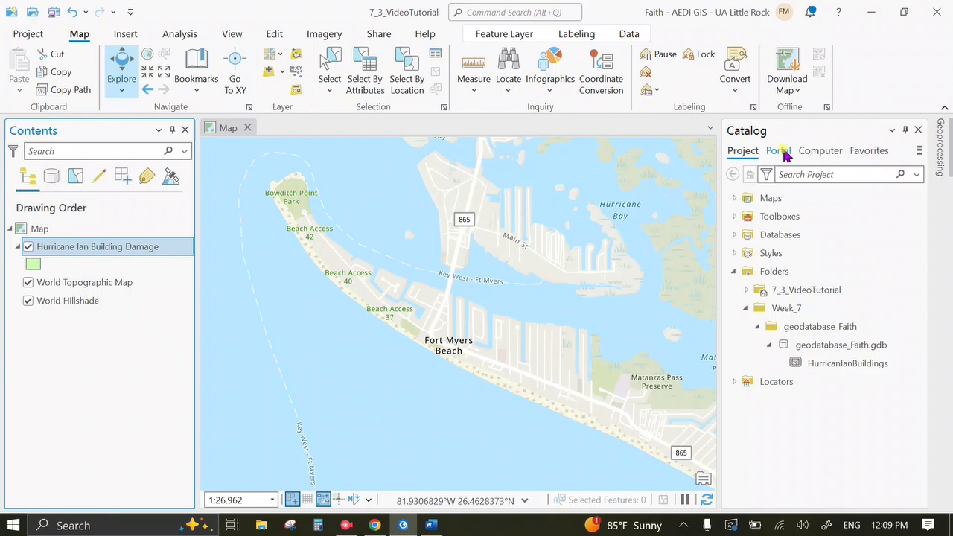
left_click(778, 151)
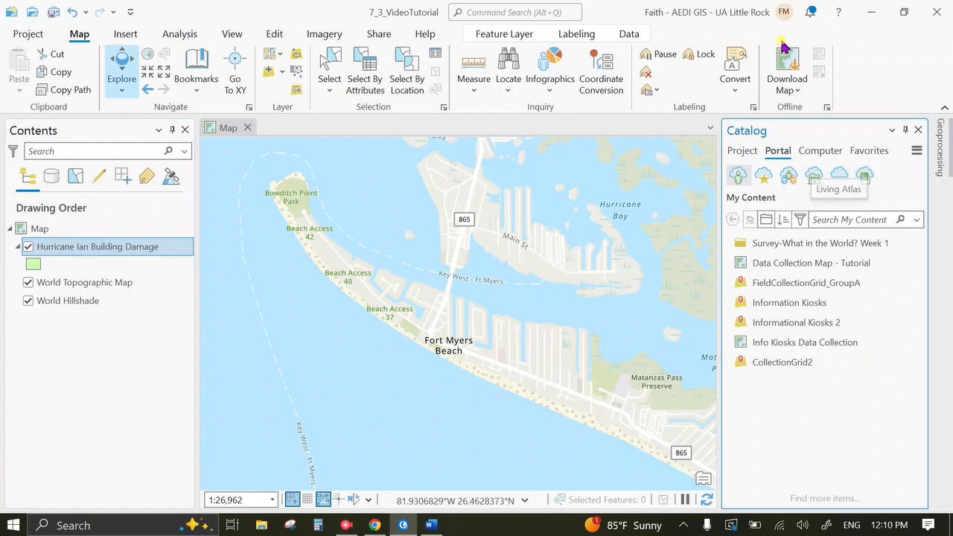
left_click(840, 176)
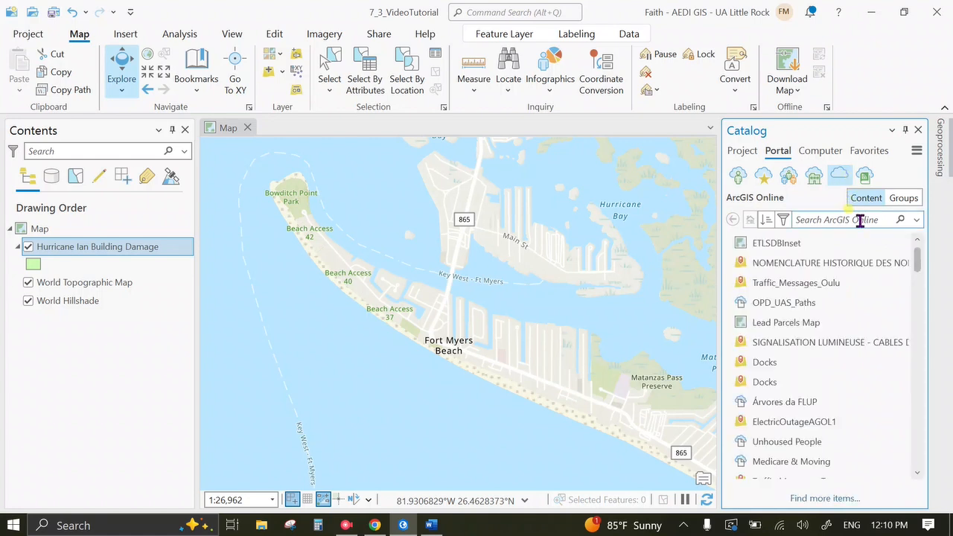
type("World Imager")
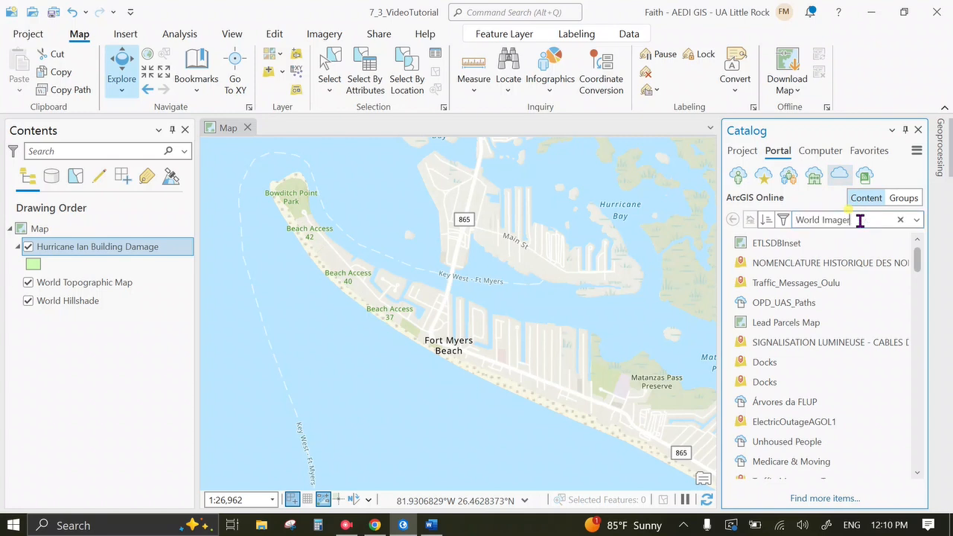
type("y (Wayback")
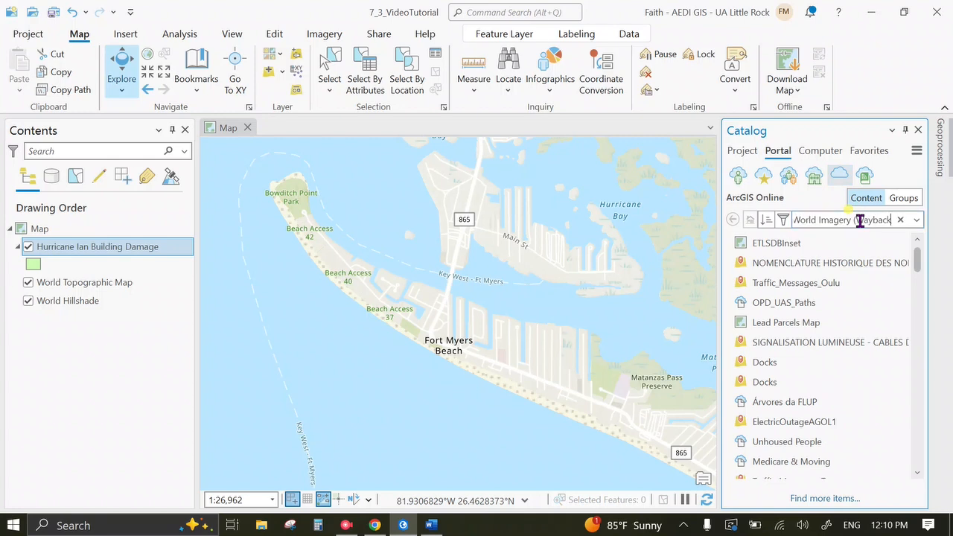
type(" 2022-")
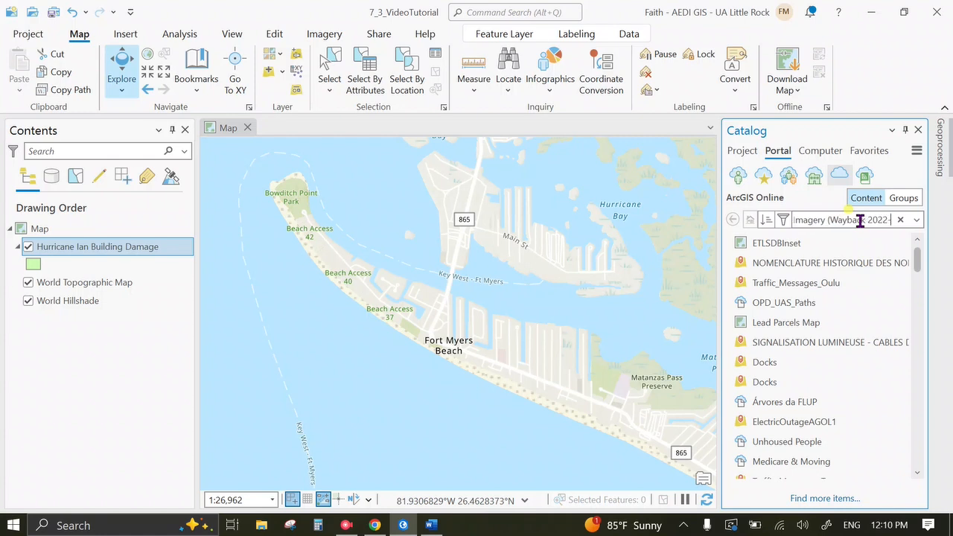
type("02-24)")
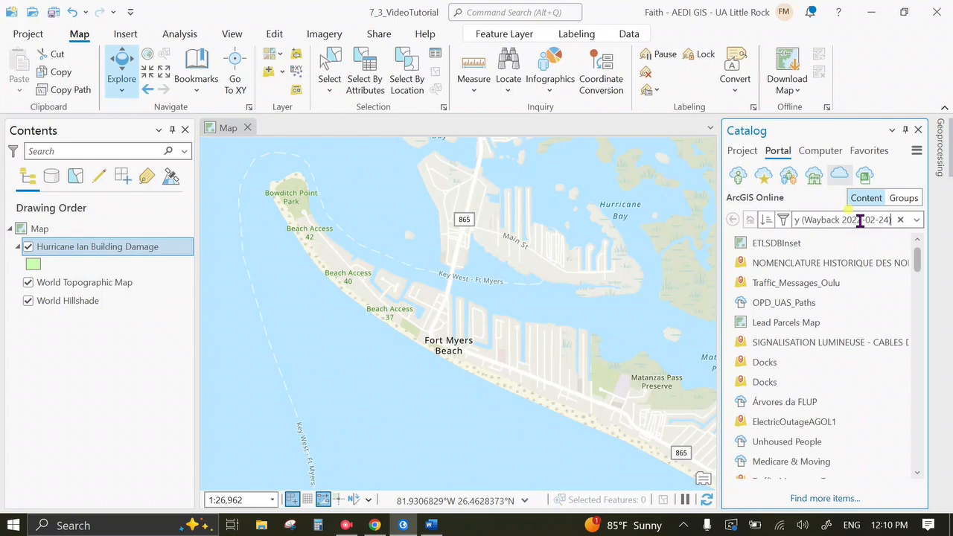
key("Return")
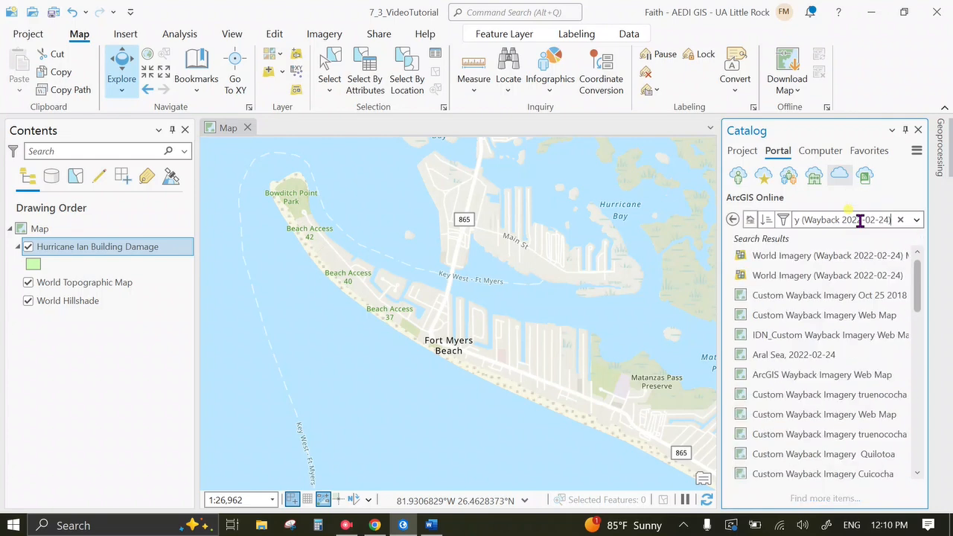
Add the World Imagery (Wayback 2022-02-24) layer from the search results to the current map
left_click_drag(717, 345, 685, 347)
mouse_move(816, 280)
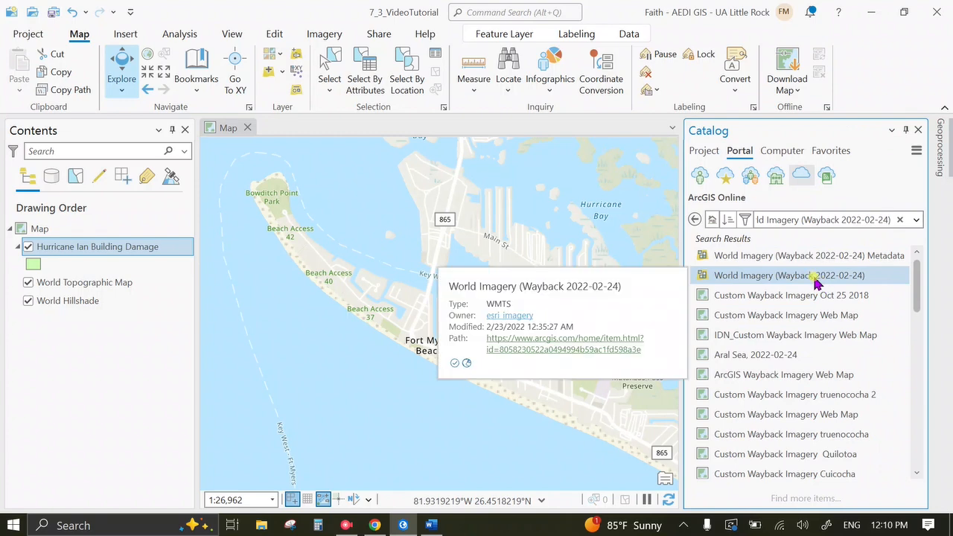
right_click(817, 280)
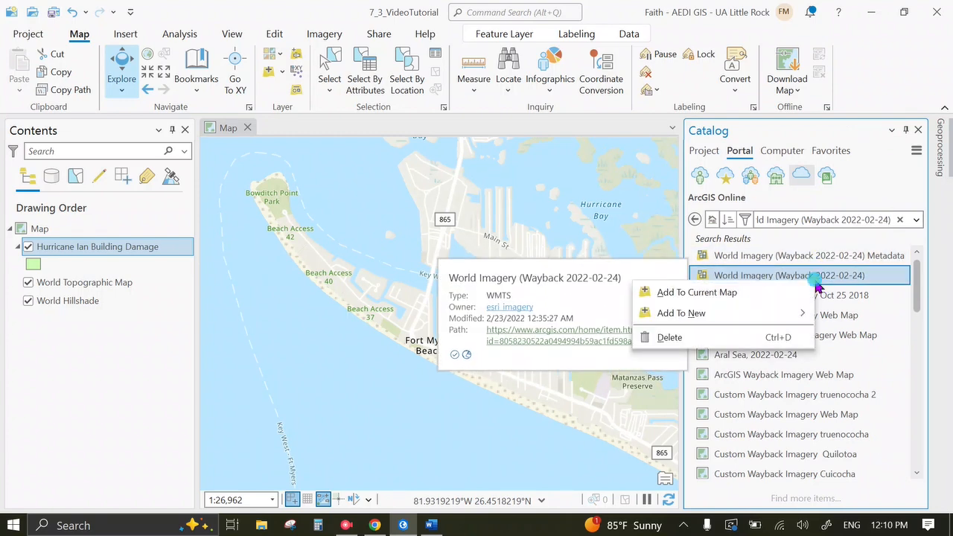
left_click(723, 276)
mouse_move(723, 294)
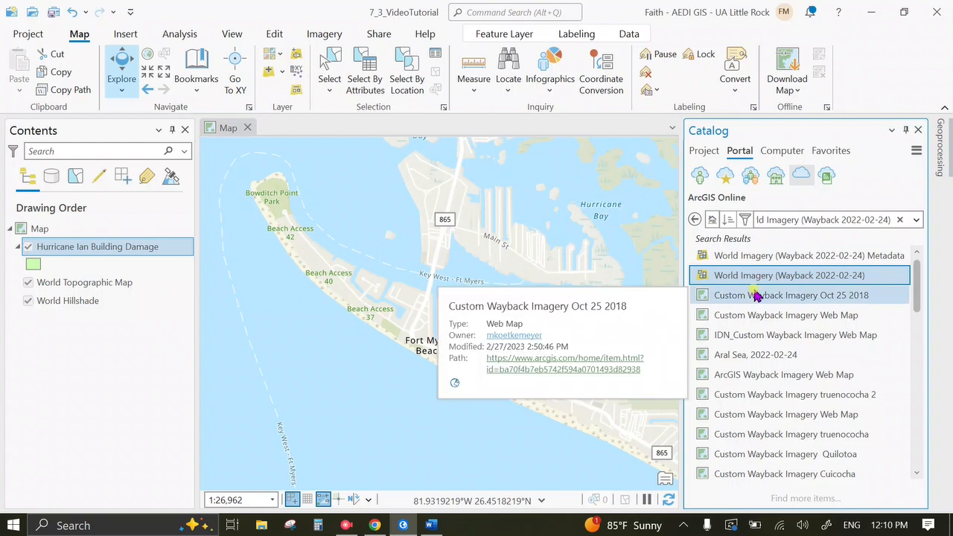
Close the Catalog pane and examine the canal-side buildings west of the Fort Myers Beach bridge in the Wayback imagery
scroll(415, 356, "up", 3)
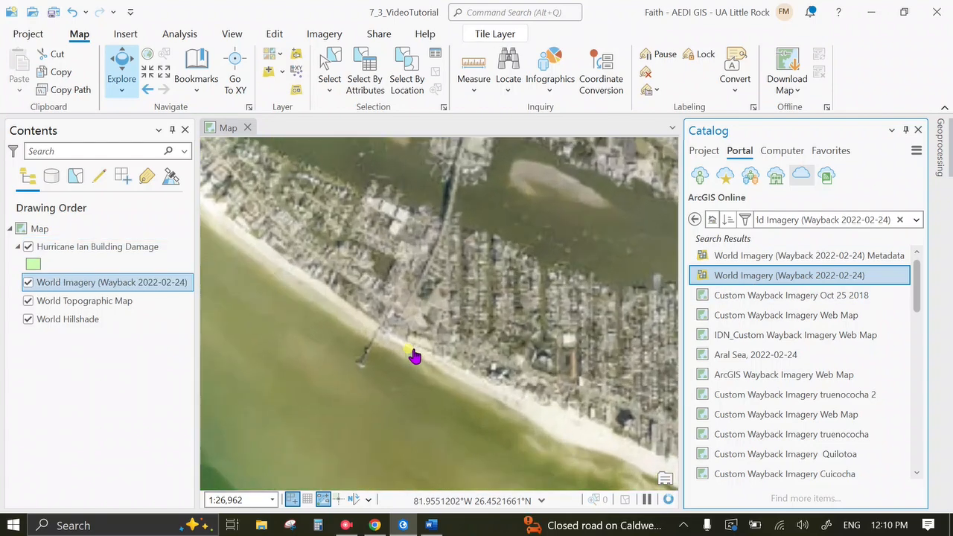
scroll(414, 356, "up", 2)
left_click_drag(372, 291, 431, 388)
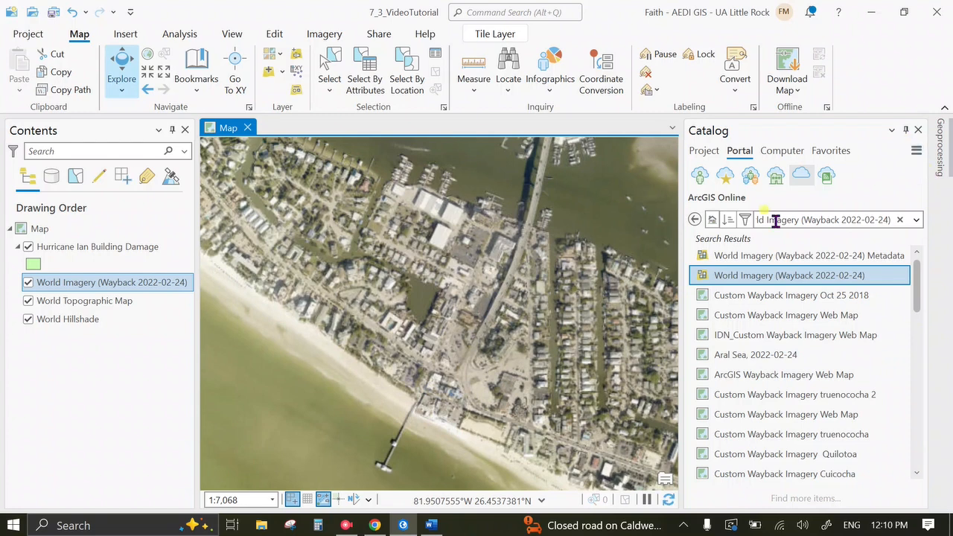
left_click(918, 129)
left_click_drag(538, 223, 555, 291)
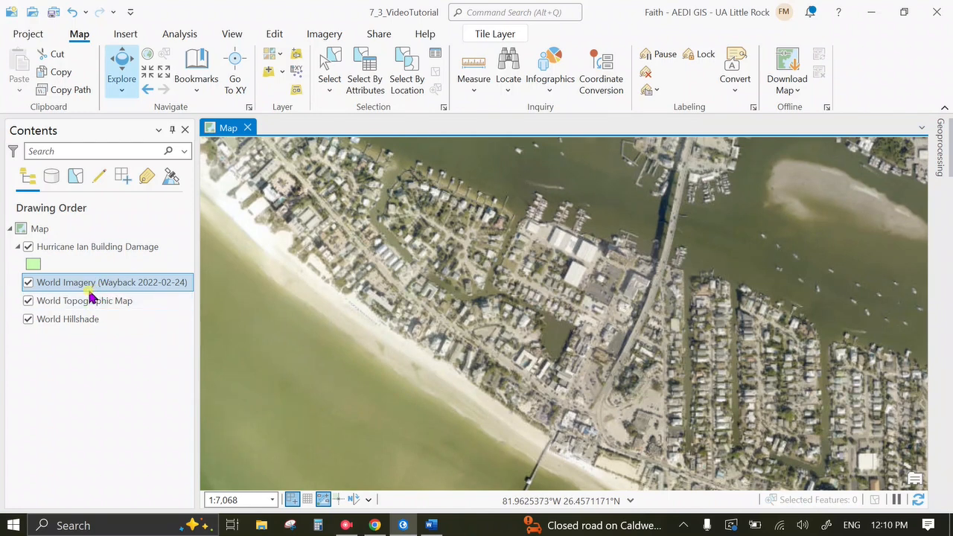
scroll(439, 323, "up", 2)
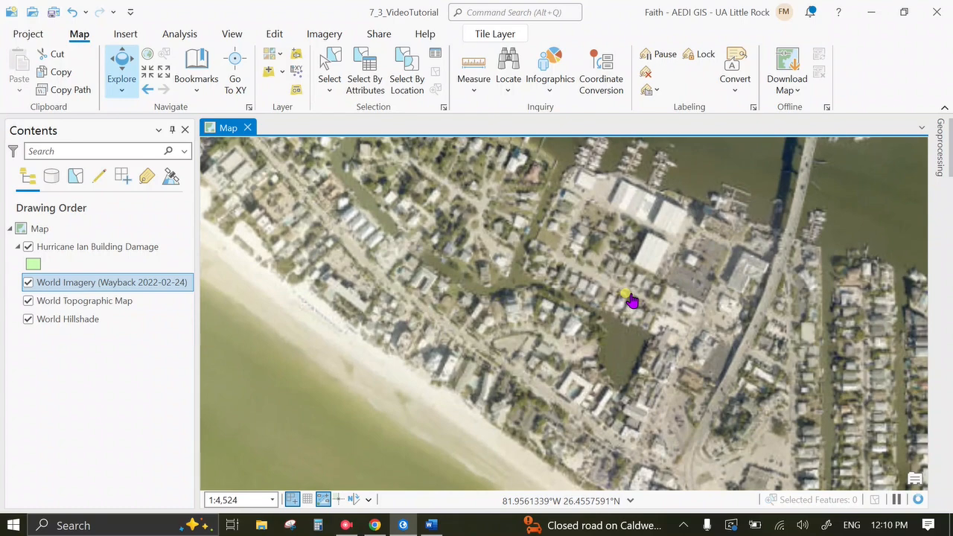
scroll(622, 309, "up", 3)
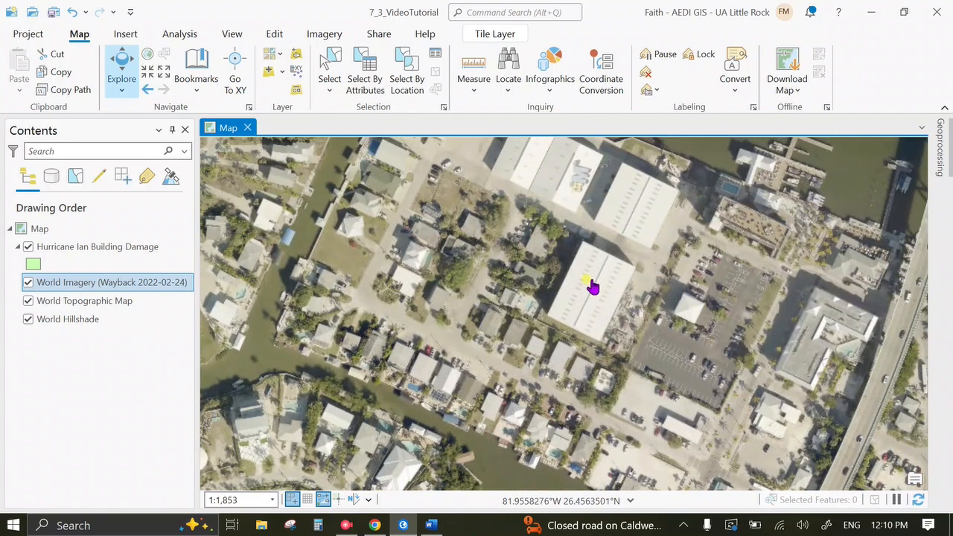
scroll(451, 365, "up", 2)
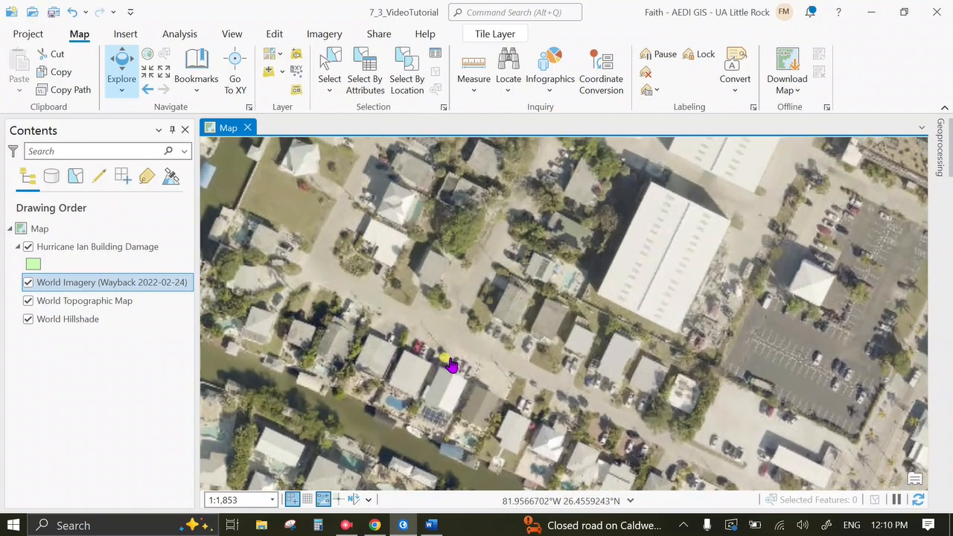
left_click_drag(482, 280, 478, 292)
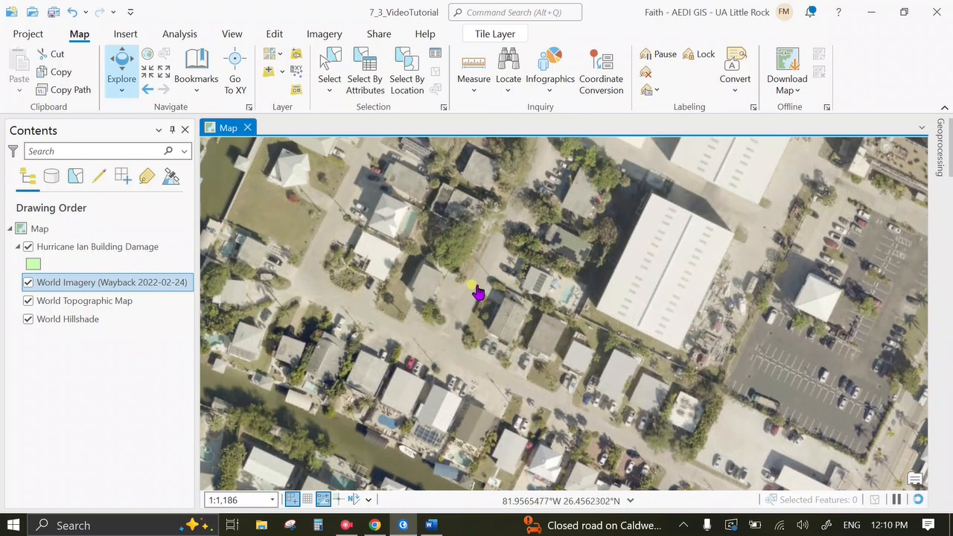
Change the basemap to Imagery and hide the Wayback 2022-02-24 layer to inspect the same neighbourhood after the hurricane
left_click(273, 54)
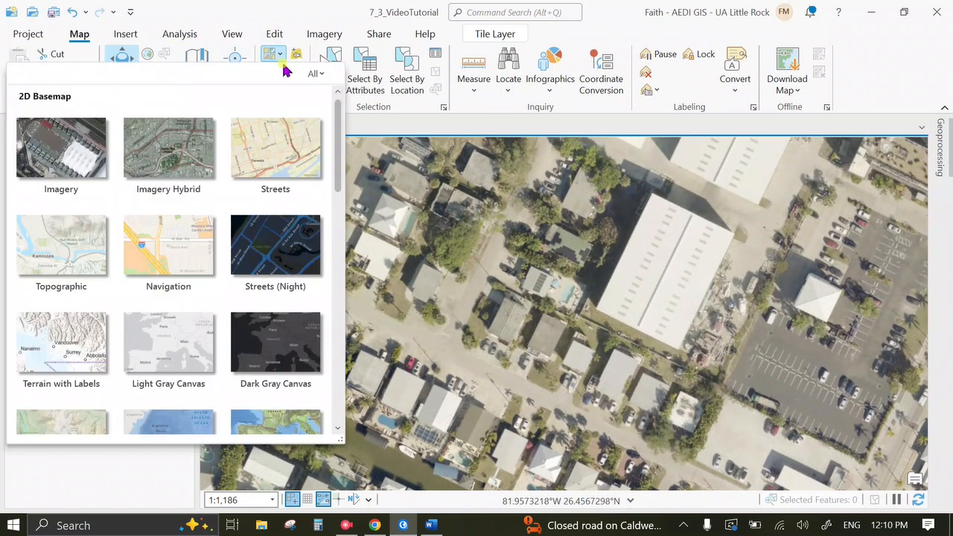
left_click(54, 166)
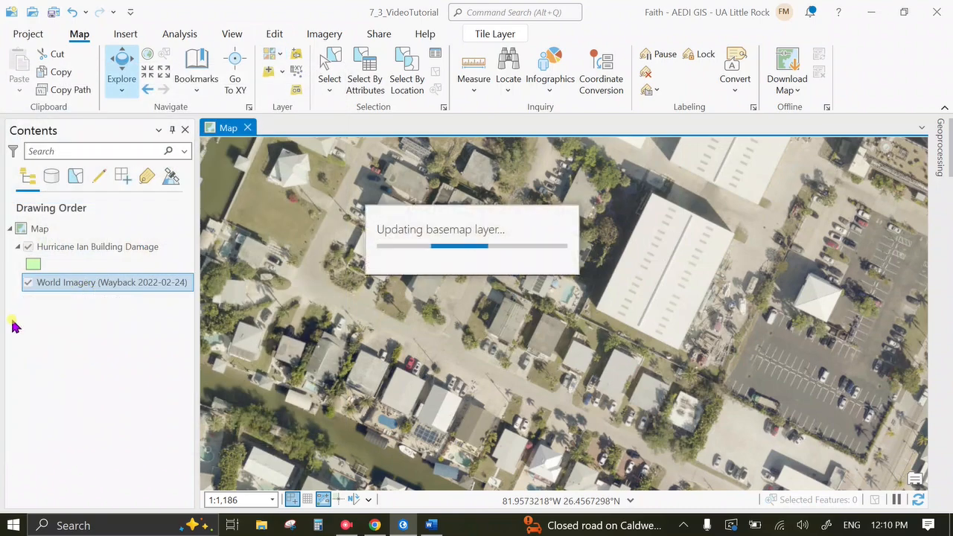
left_click(27, 282)
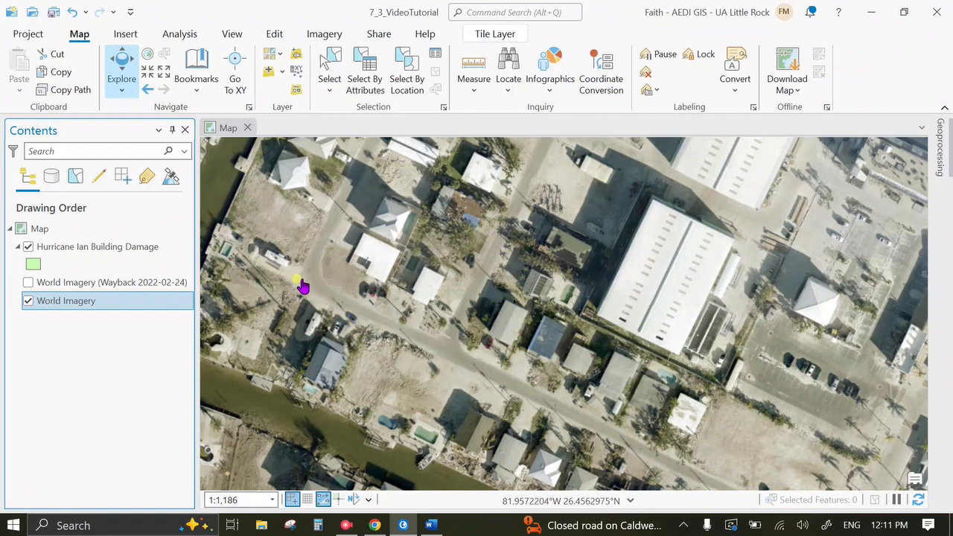
left_click_drag(404, 374, 536, 335)
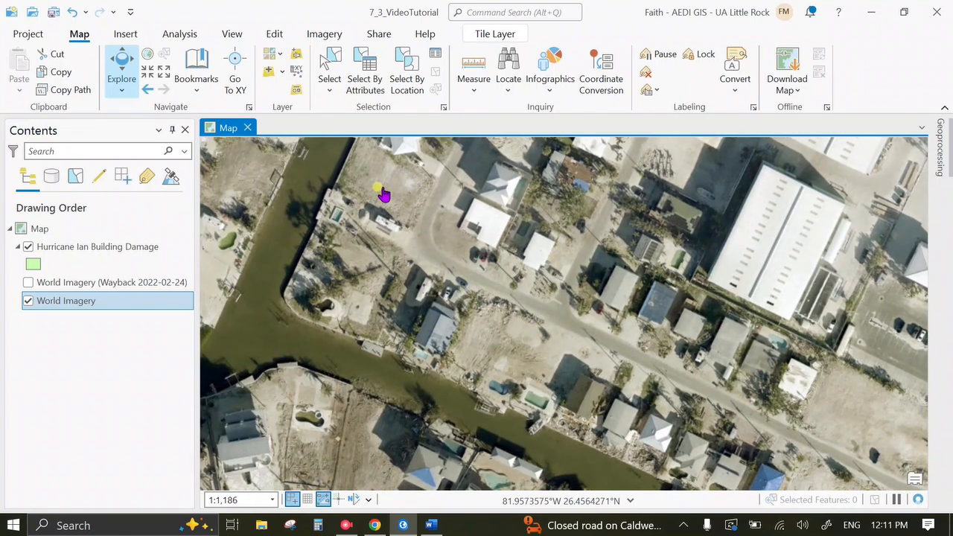
Show the World Imagery (Wayback 2022-02-24) layer again and change the basemap to Navigation
left_click(27, 286)
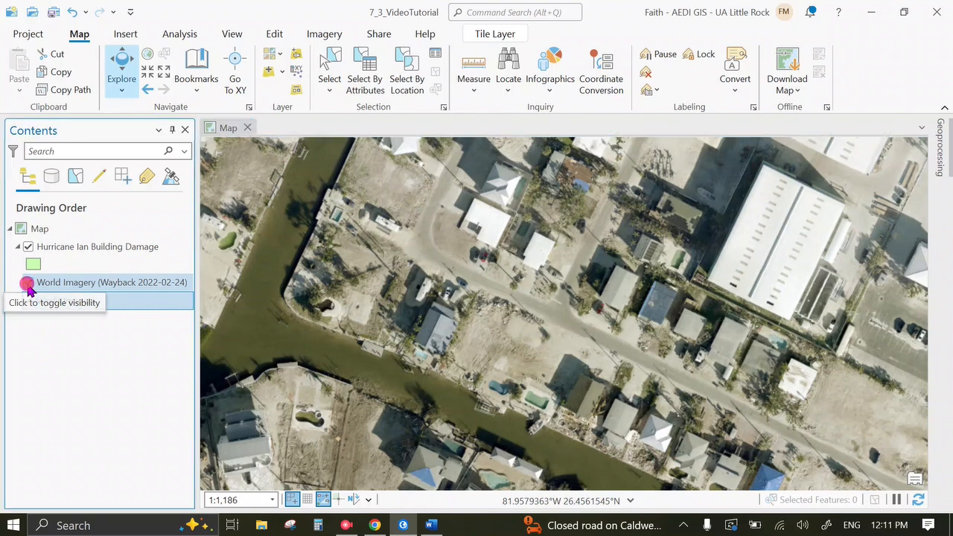
left_click(281, 60)
left_click(422, 225)
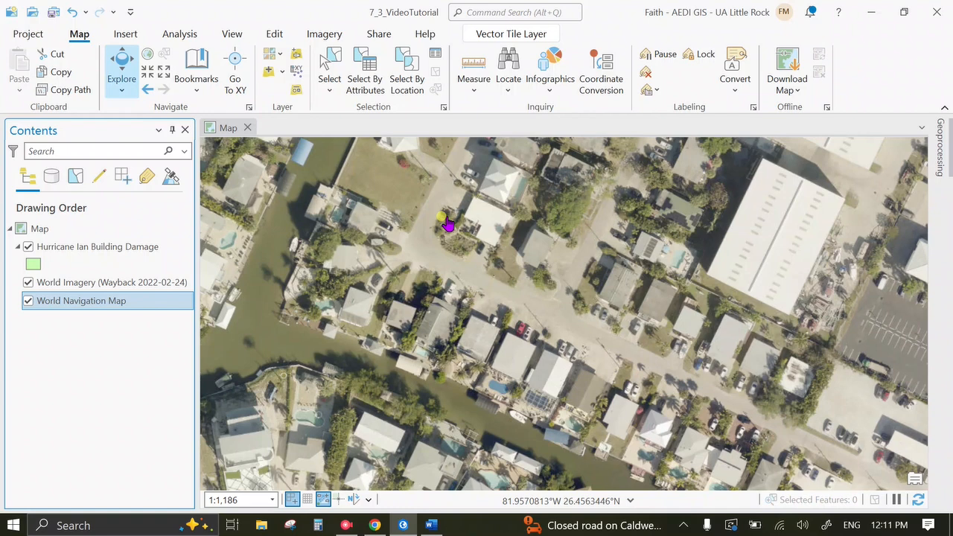
Set the Hurricane Ian Building Damage layer's transparency to 50%
left_click(74, 250)
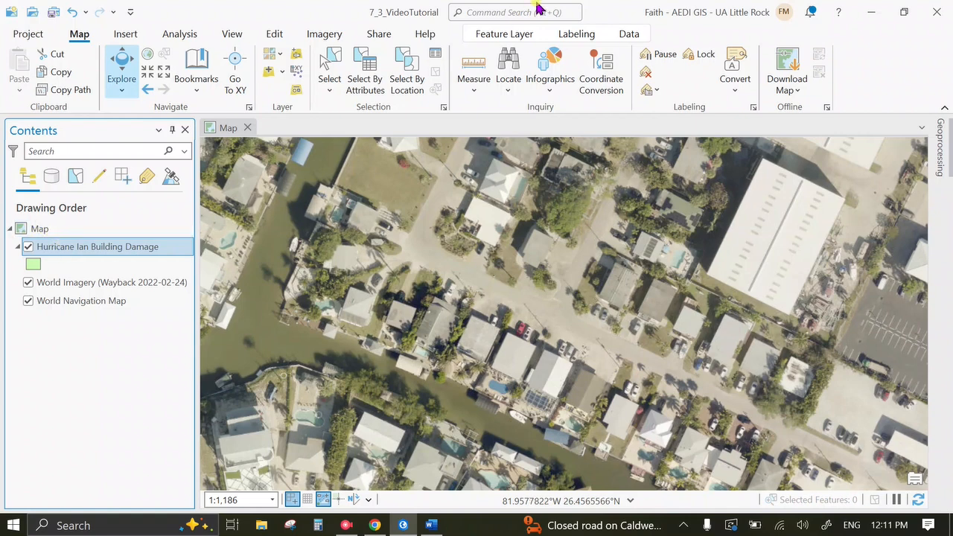
left_click(526, 37)
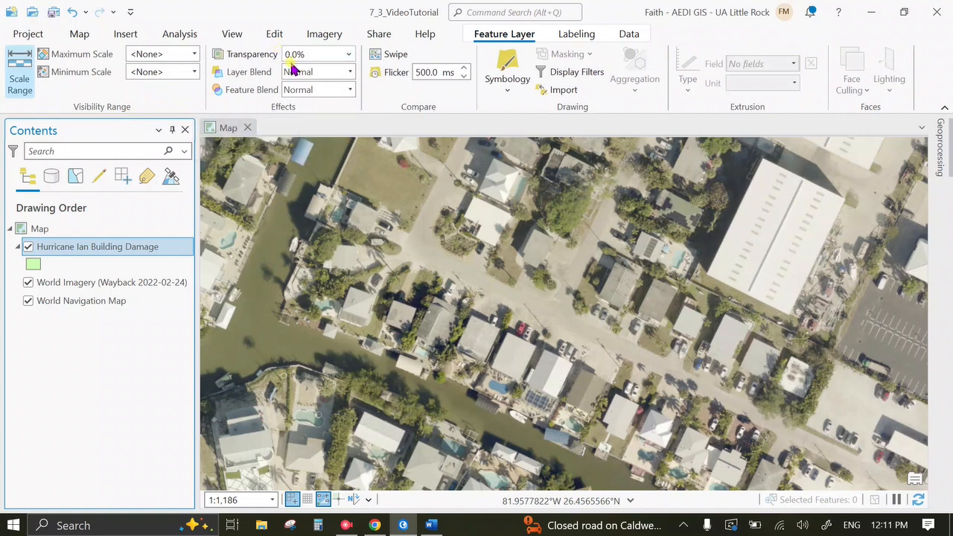
type("5")
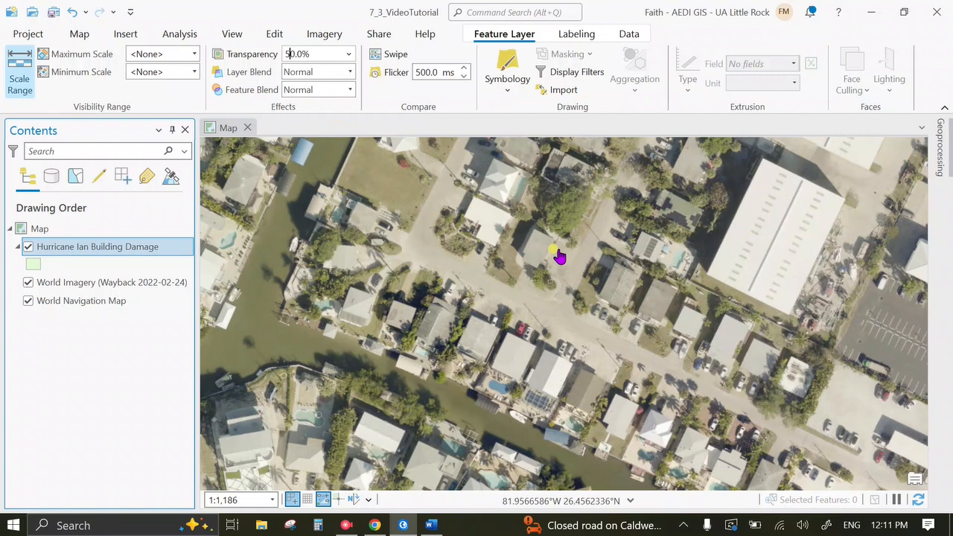
left_click(53, 13)
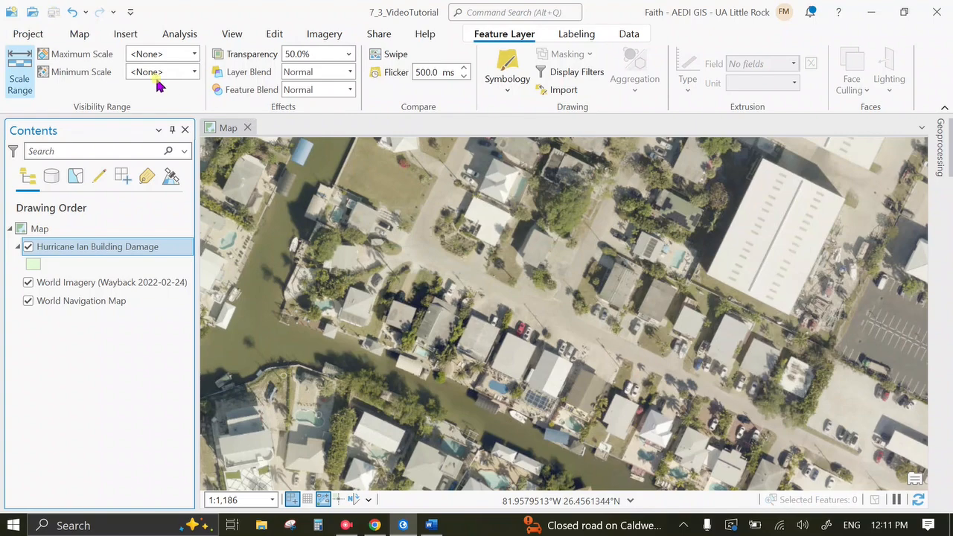
left_click(120, 35)
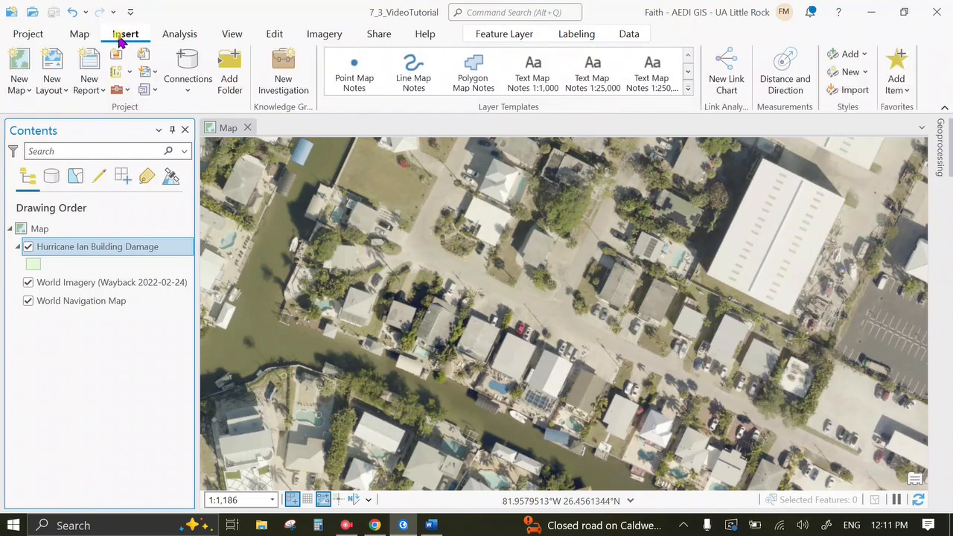
left_click(188, 91)
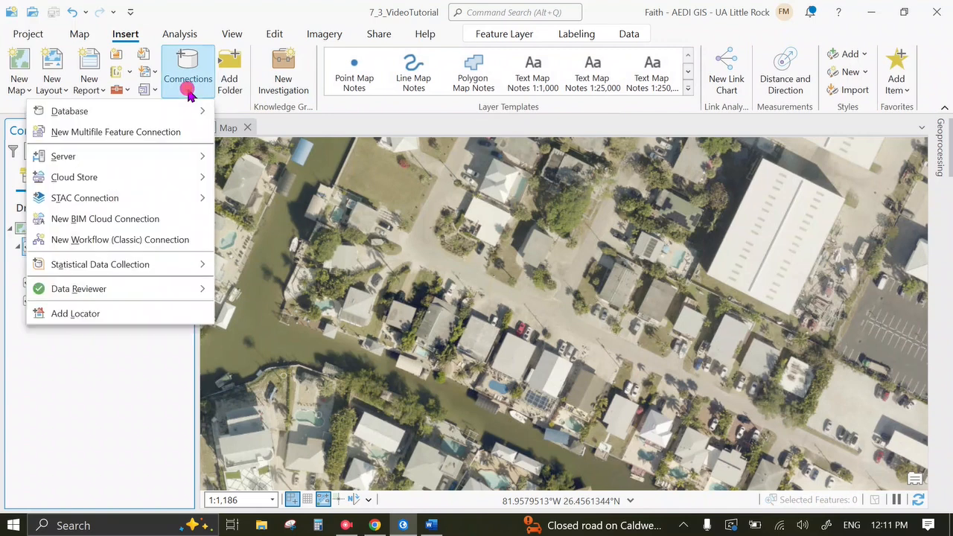
mouse_move(182, 159)
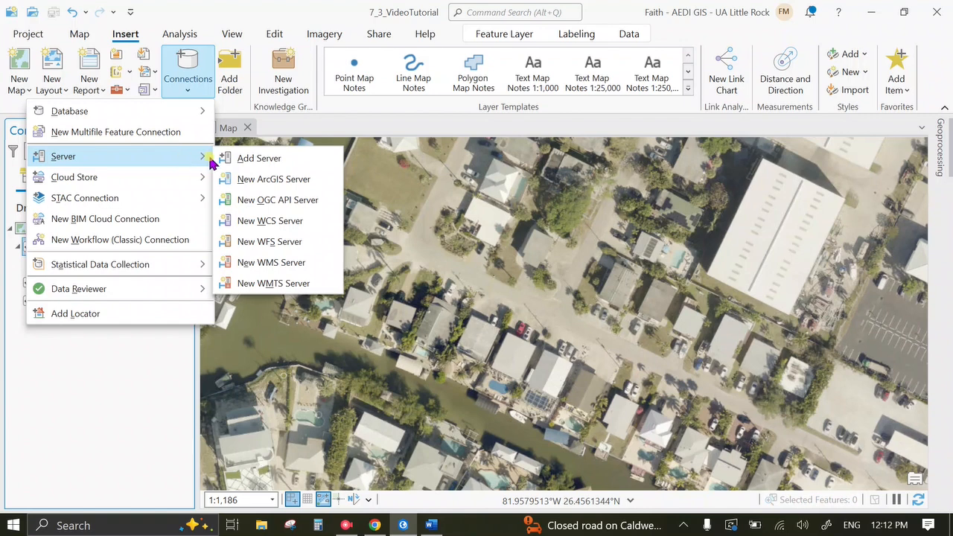
left_click(274, 283)
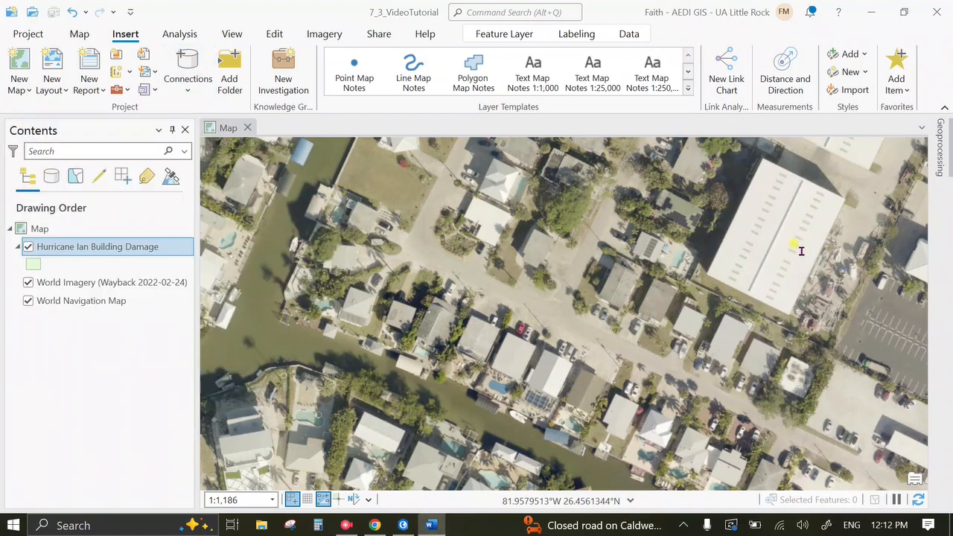
left_click(801, 251)
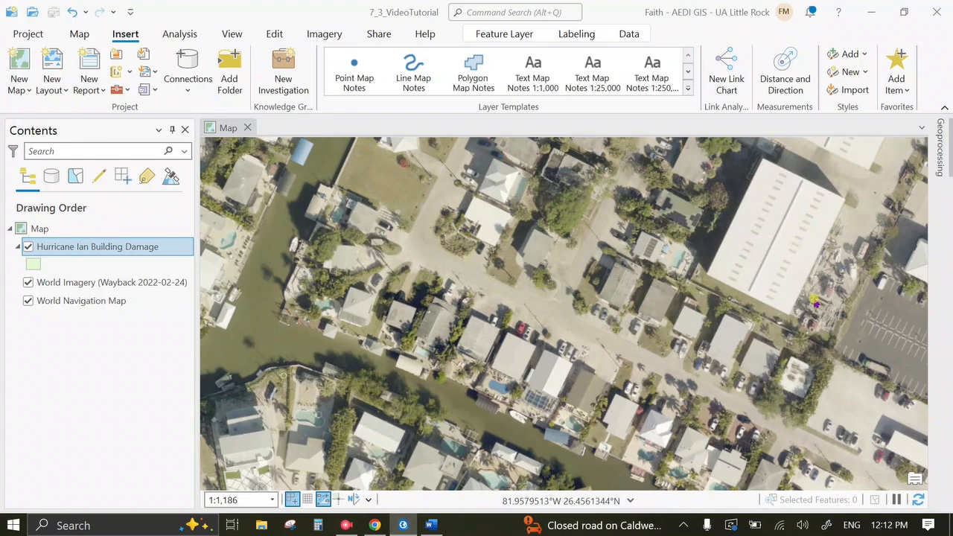
left_click_drag(916, 260, 558, 34)
left_click(268, 94)
type("https://storms.ngs.noaa.gov/storms/ian/services/WMTSCapabilities.xml")
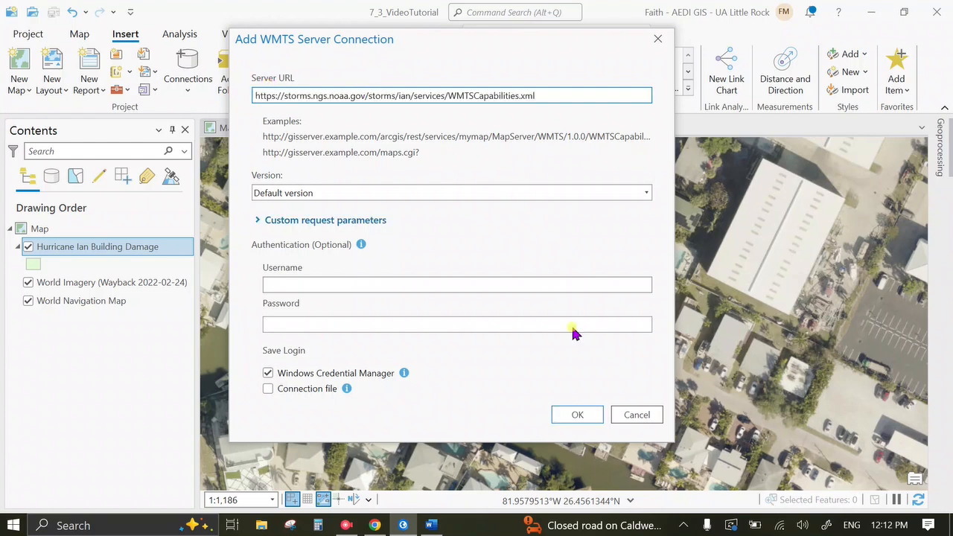
left_click(578, 416)
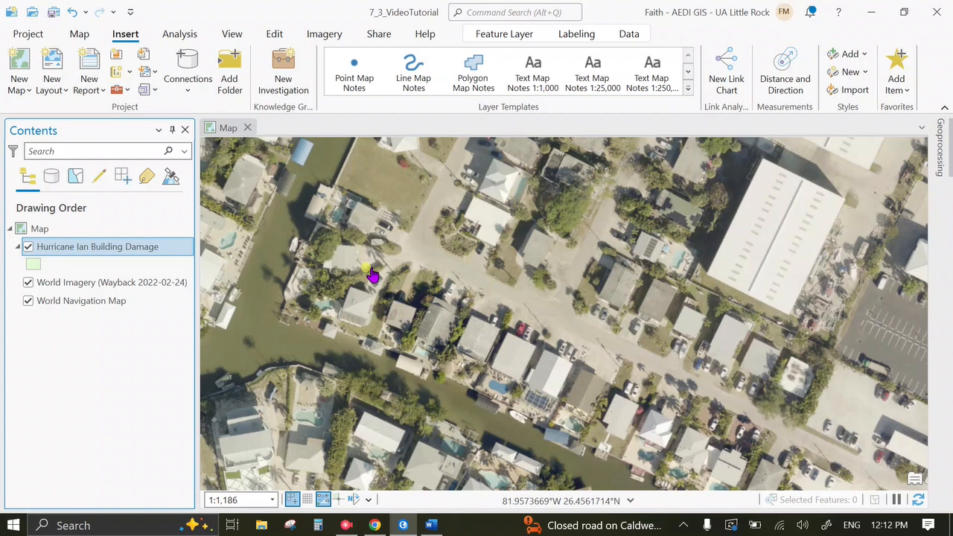
Bring back the Catalog pane in auto-hide mode and display the project's contents with Folders collapsed
left_click(228, 37)
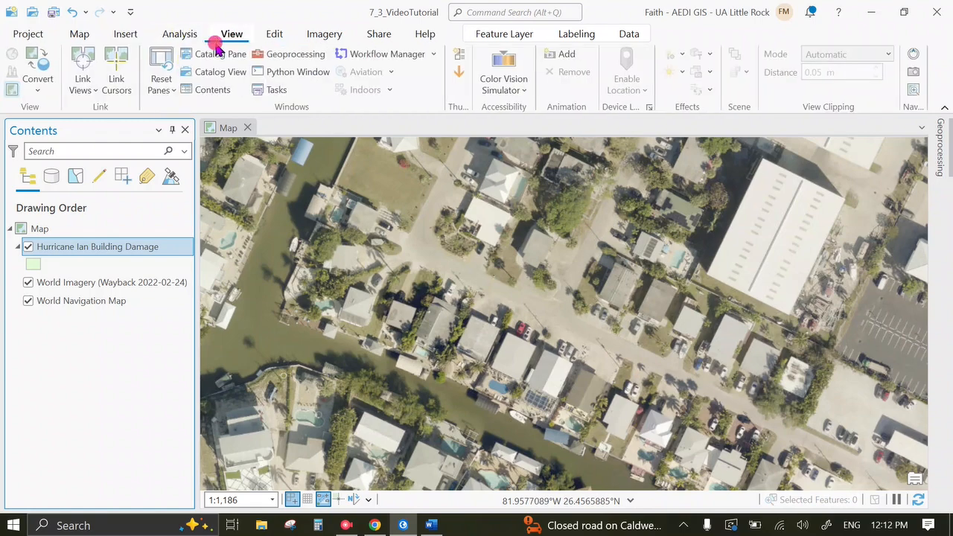
left_click(212, 55)
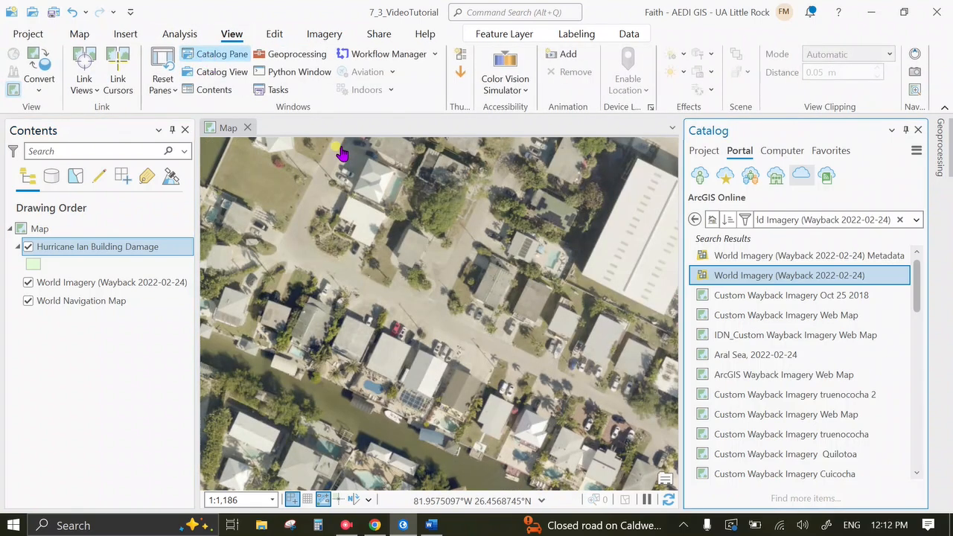
left_click(906, 130)
left_click(941, 203)
left_click(717, 150)
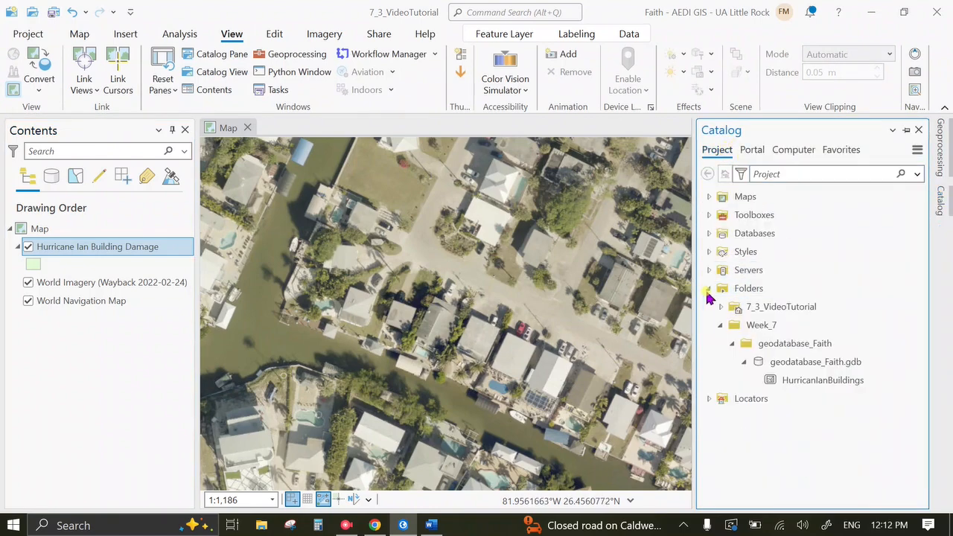
left_click(711, 289)
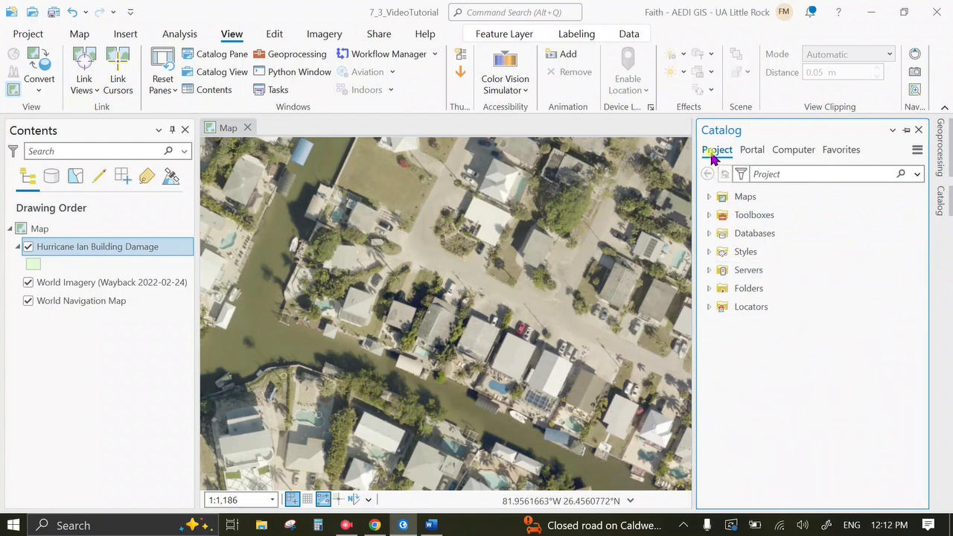
Add the 20220930b_RGB layer from the NOAA-IAN-WMTS server to the current map and view the damaged canal-side neighbourhood
left_click(711, 271)
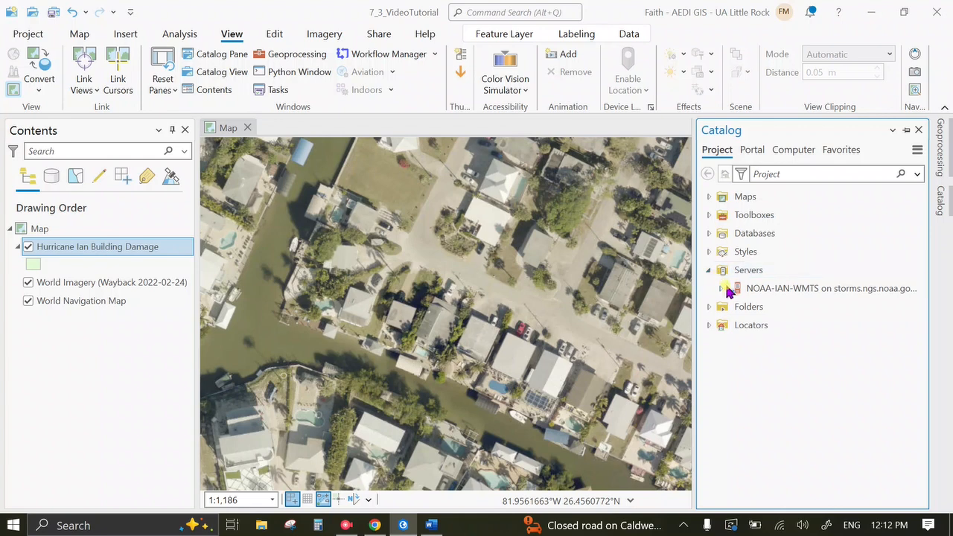
left_click(725, 289)
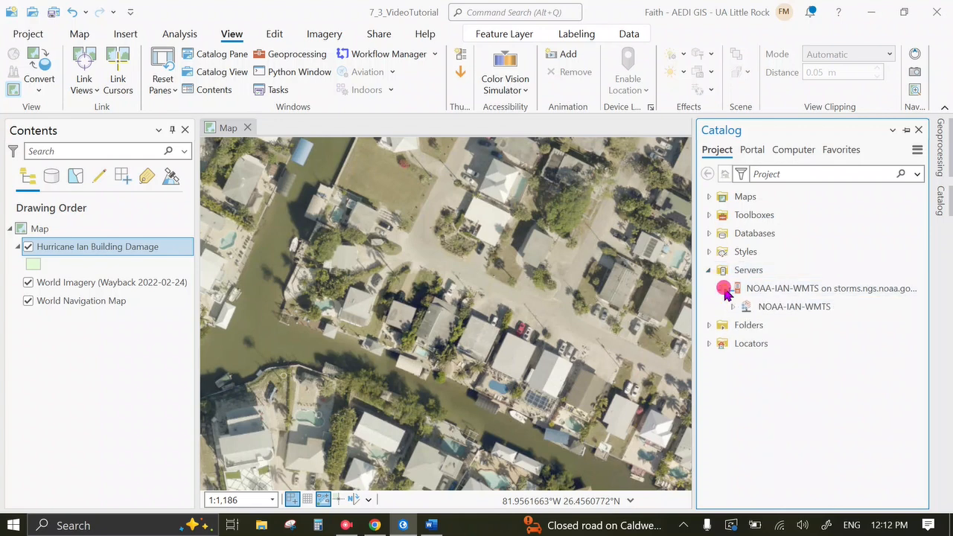
left_click(732, 307)
scroll(833, 277, "down", 1)
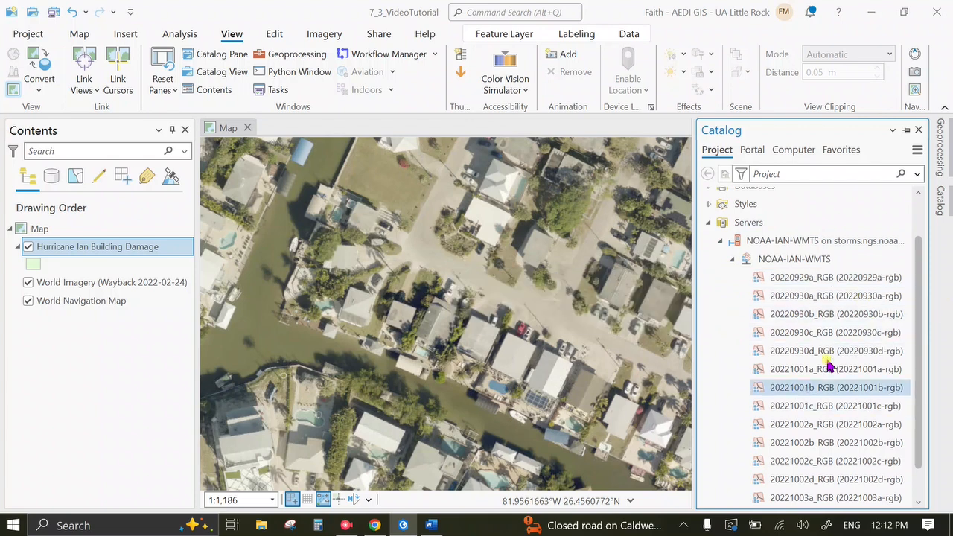
left_click(849, 315)
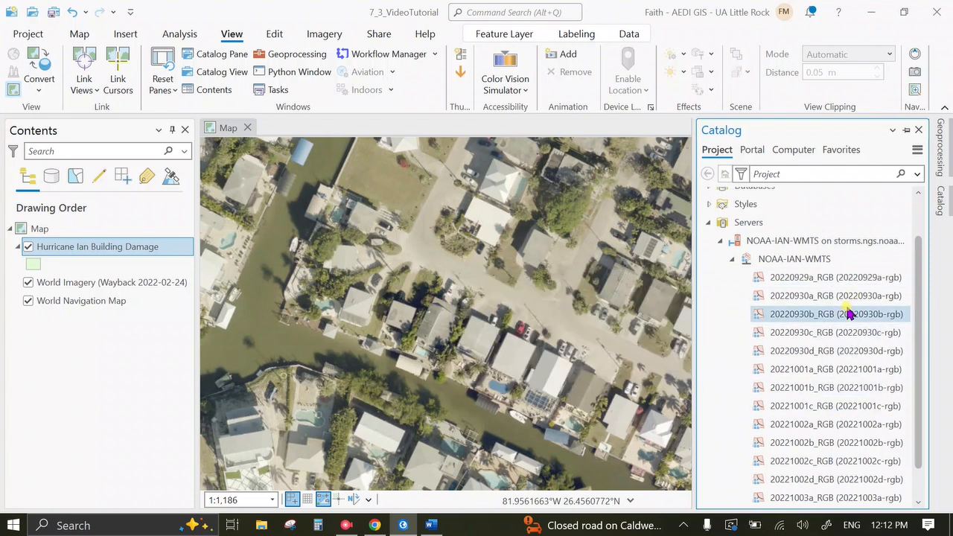
left_click(822, 316)
right_click(823, 316)
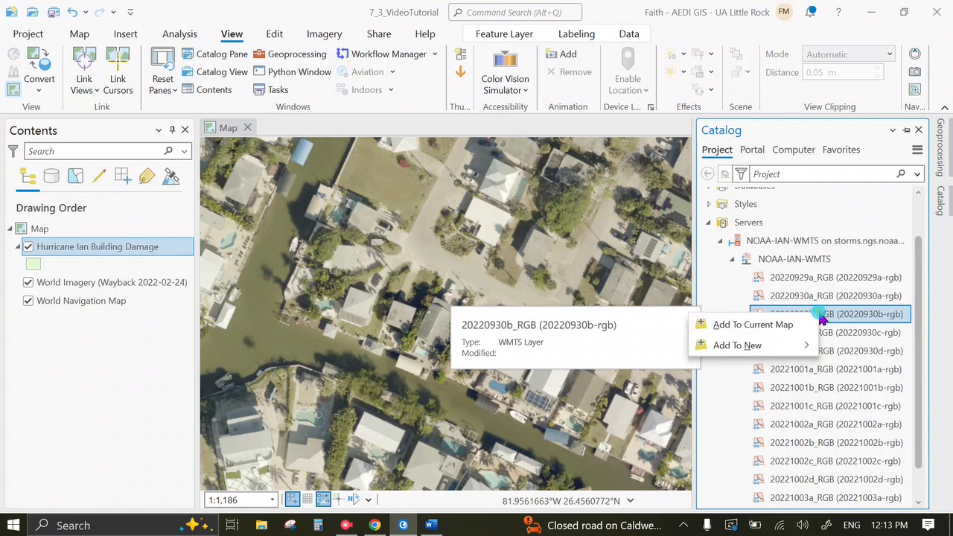
left_click(775, 324)
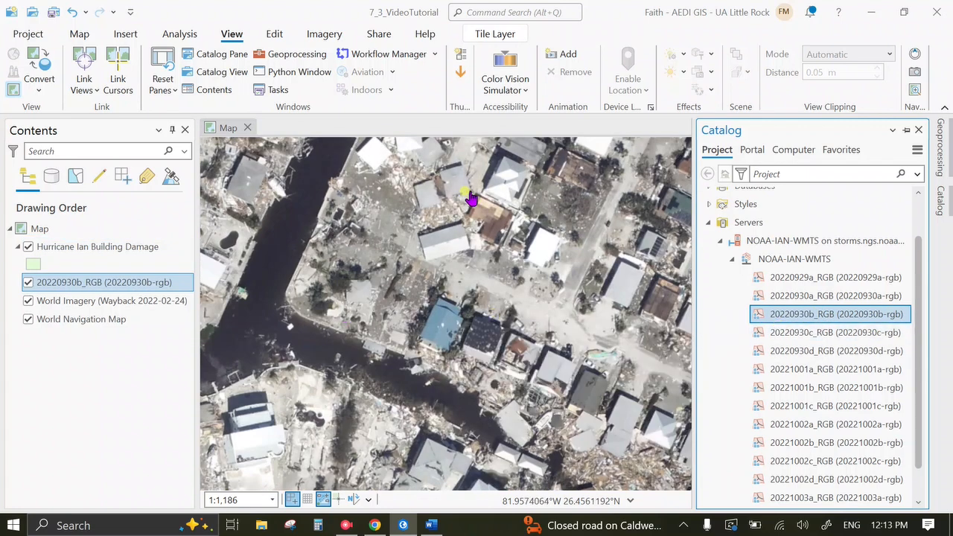
left_click(526, 212)
mouse_move(529, 216)
left_mouse_down()
mouse_move(570, 365)
mouse_move(632, 364)
mouse_move(649, 331)
left_mouse_up()
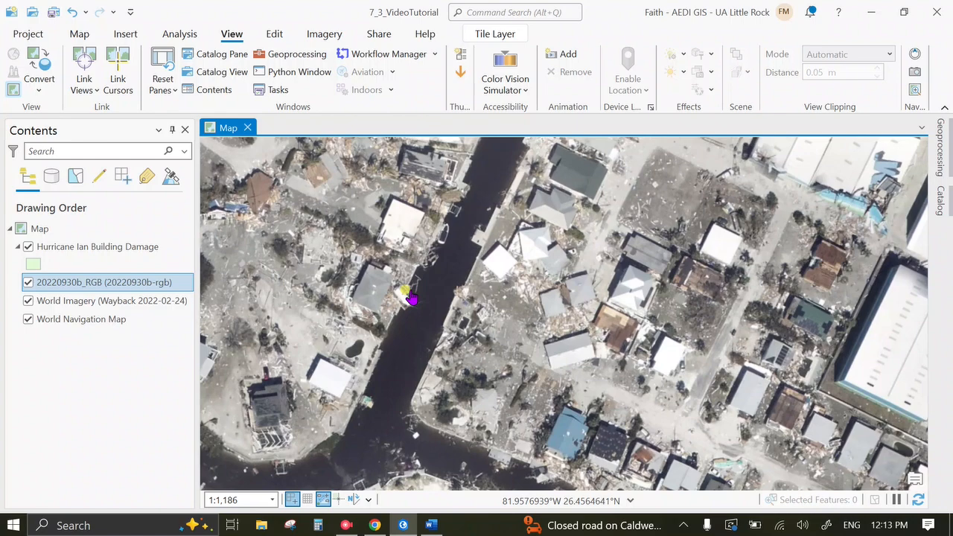
left_click(346, 525)
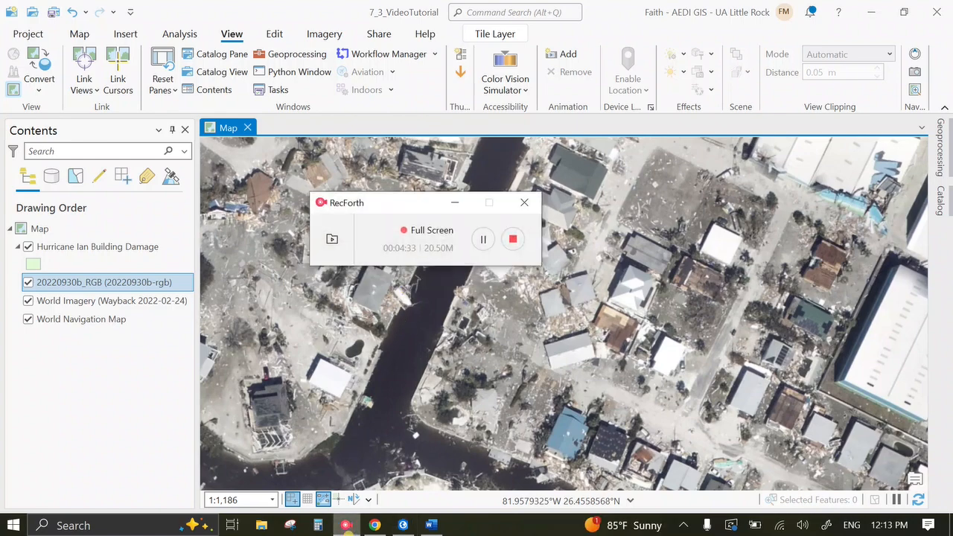
left_click(520, 241)
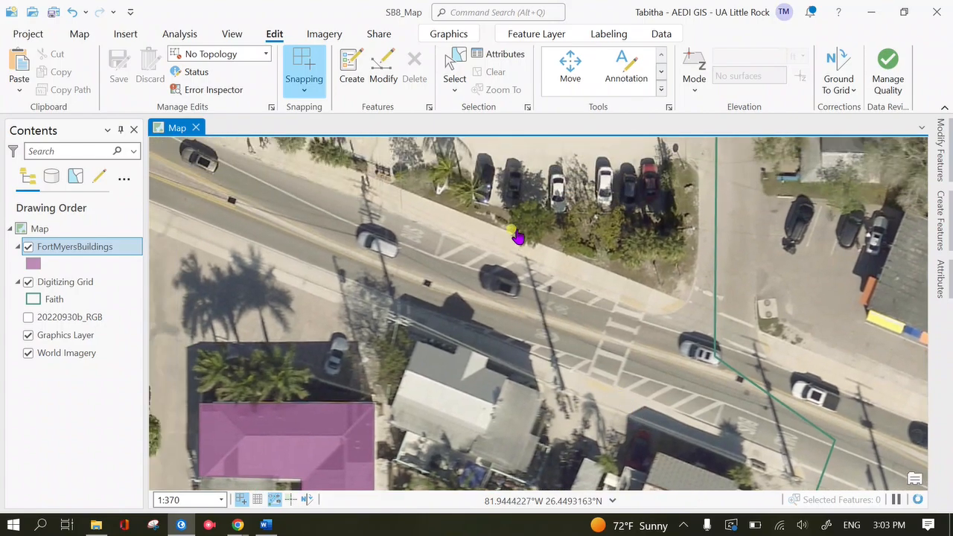
Locate the gray-roofed house east of the kidney-shaped pool and activate the FortMyersBuildings template for creating features
left_click_drag(522, 237, 562, 470)
scroll(561, 466, "down", 2)
left_click_drag(430, 399, 467, 458)
left_click_drag(551, 288, 533, 326)
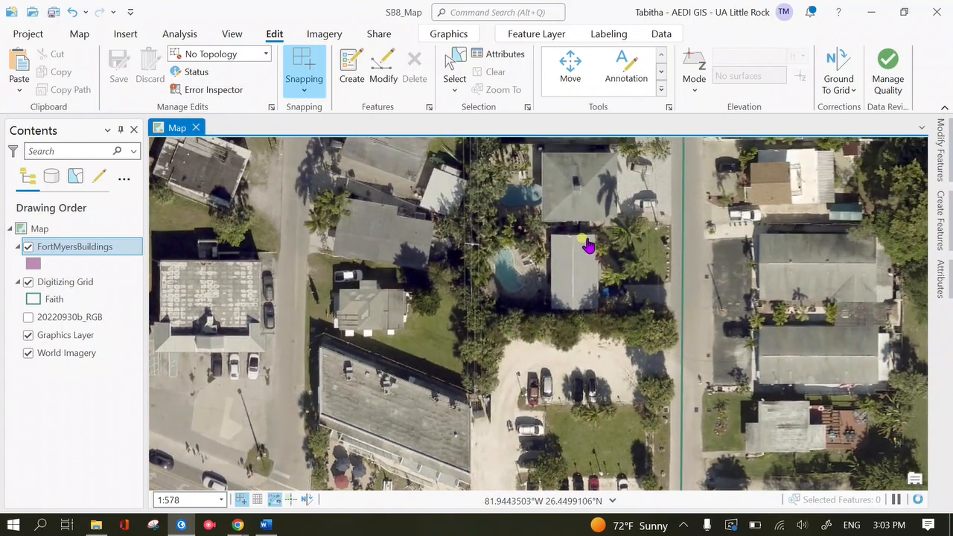
scroll(588, 246, "up", 2)
scroll(570, 289, "up", 2)
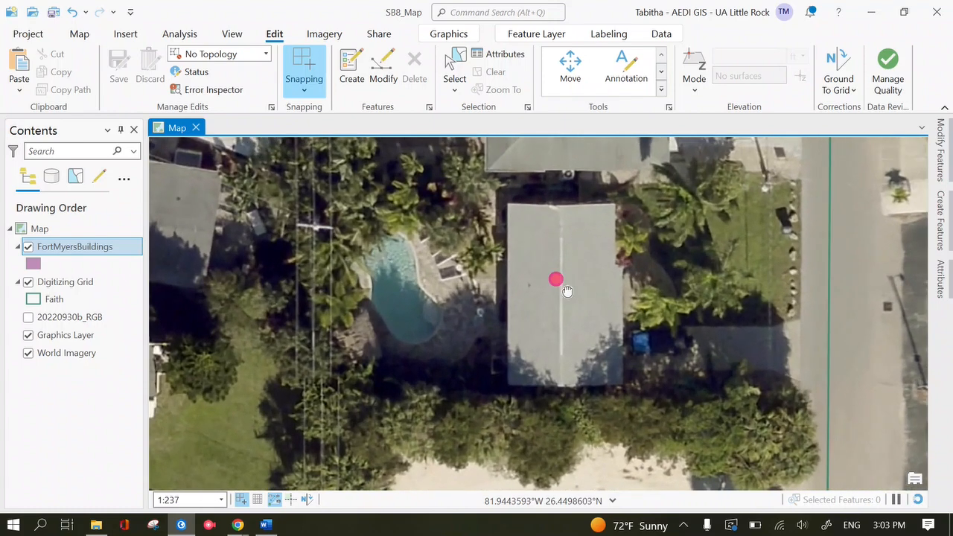
left_click_drag(567, 291, 488, 302)
left_click(947, 229)
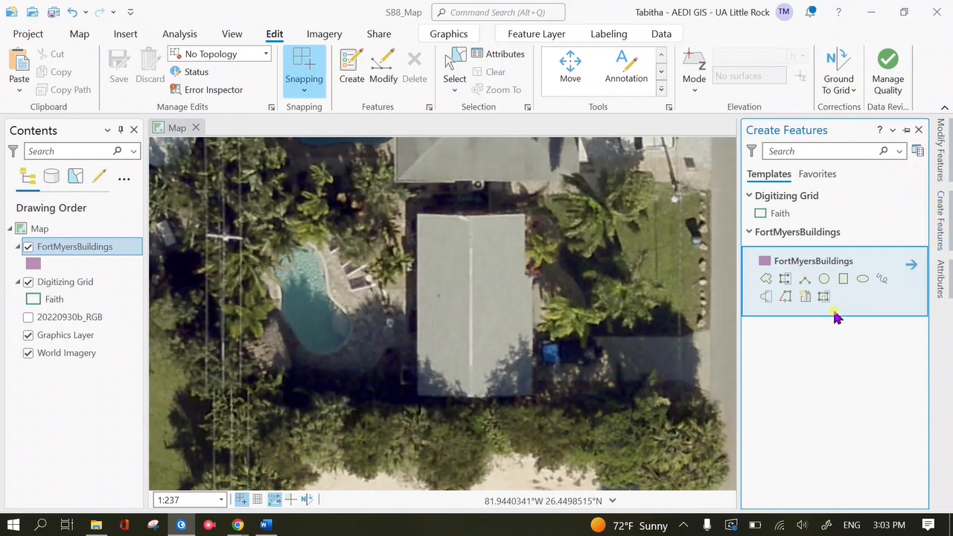
left_click(749, 232)
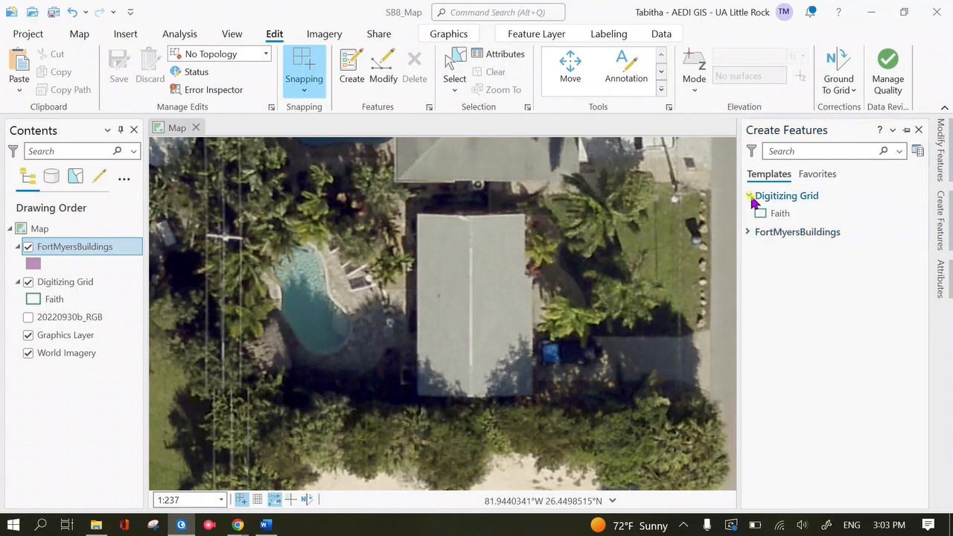
left_click(749, 196)
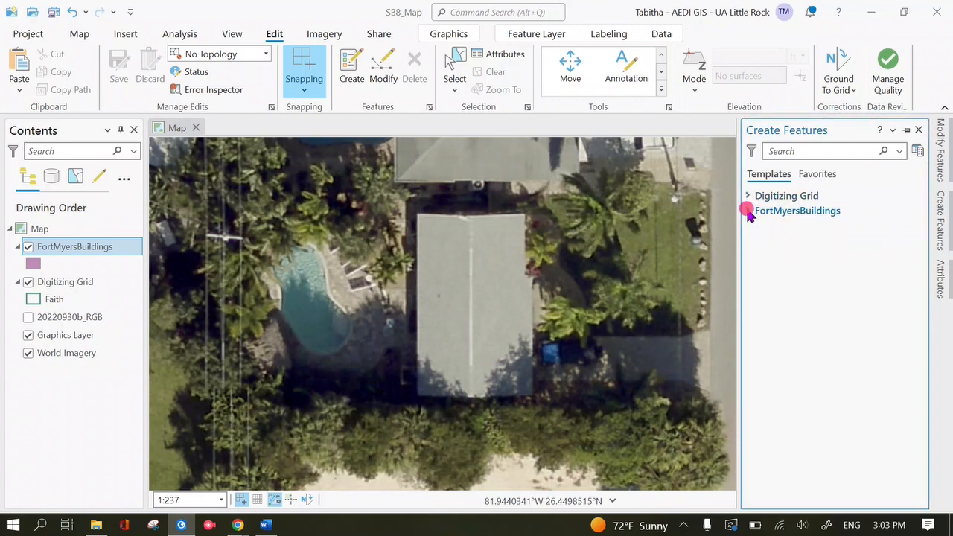
left_click(747, 211)
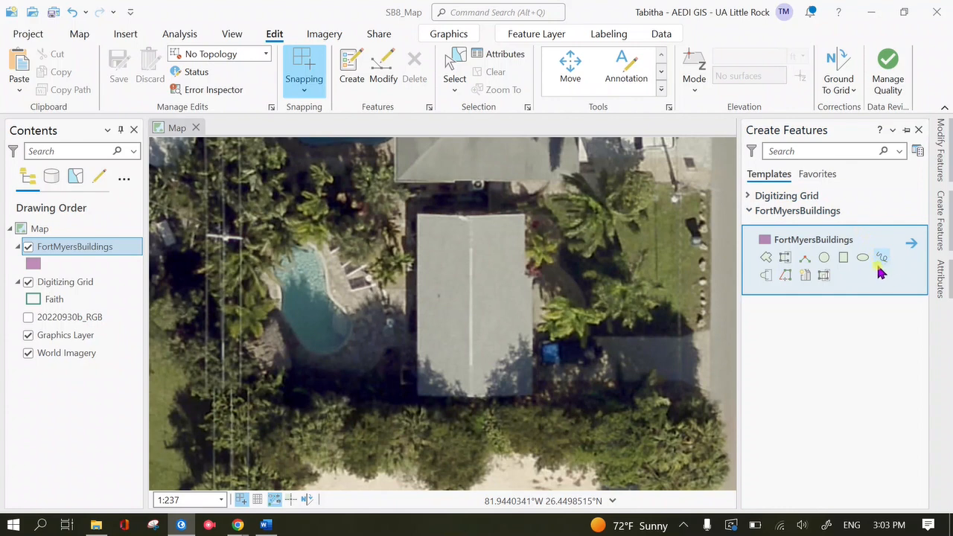
left_click(803, 244)
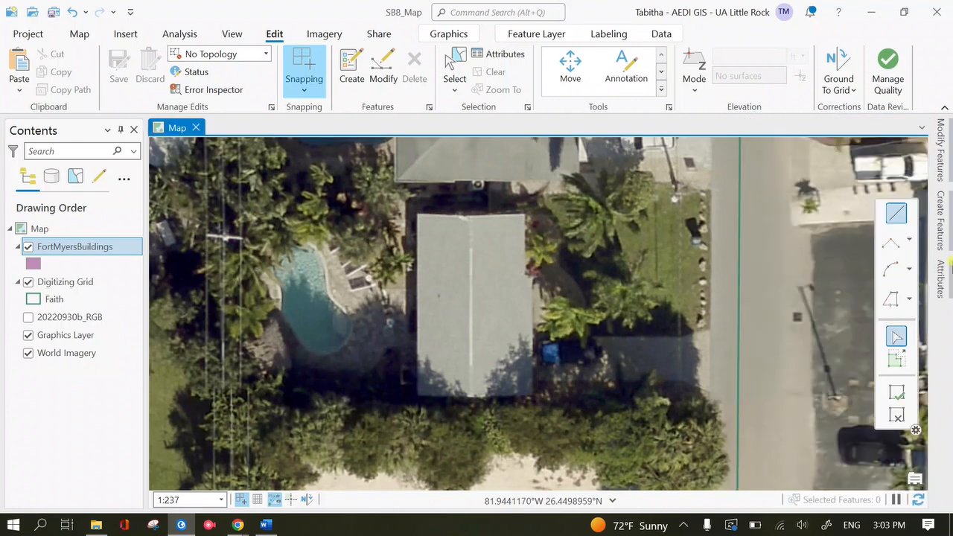
mouse_move(943, 227)
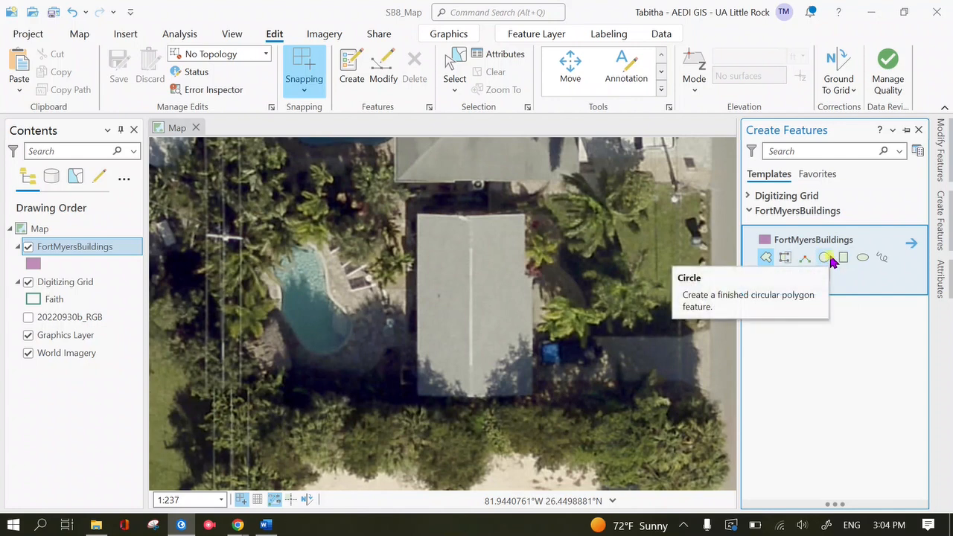
left_click(825, 261)
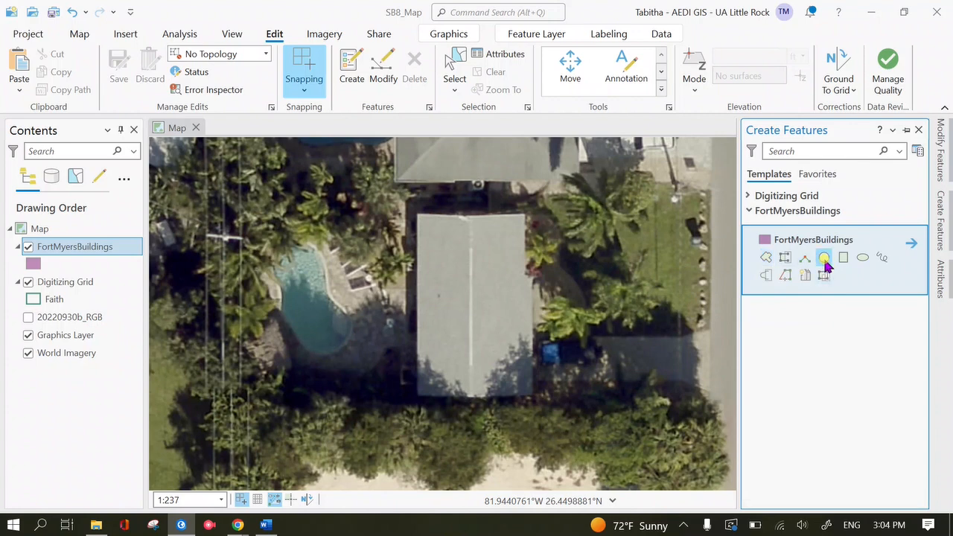
left_click(497, 269)
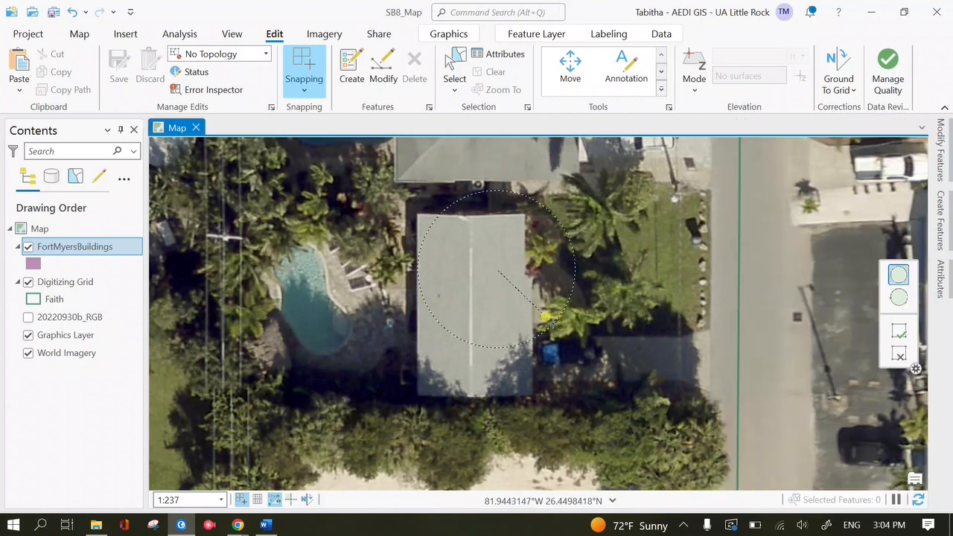
key("Escape")
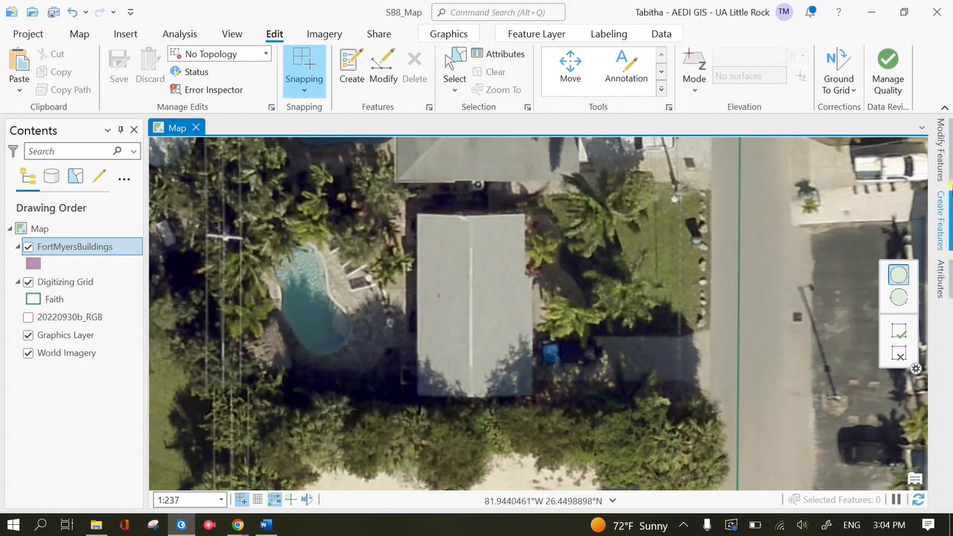
Digitize the gray-roofed house beside the pool as a FortMyersBuildings feature with the Rectangle tool, following its roof corners
left_click(944, 222)
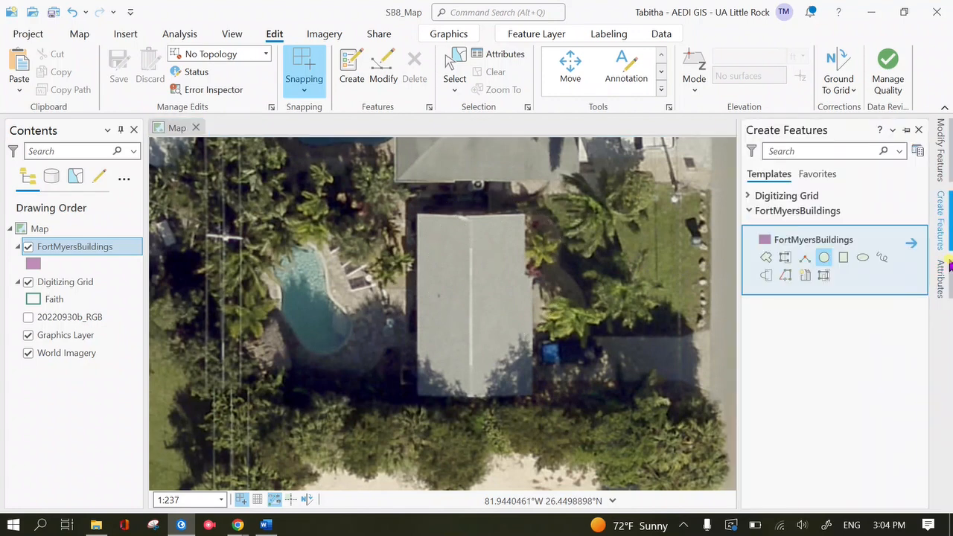
left_click(844, 258)
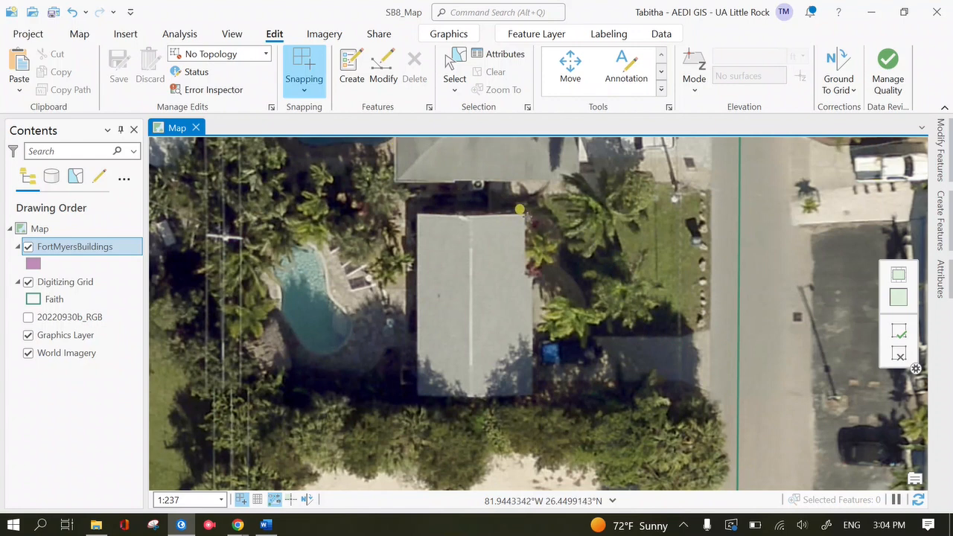
left_click(524, 215)
left_click(418, 215)
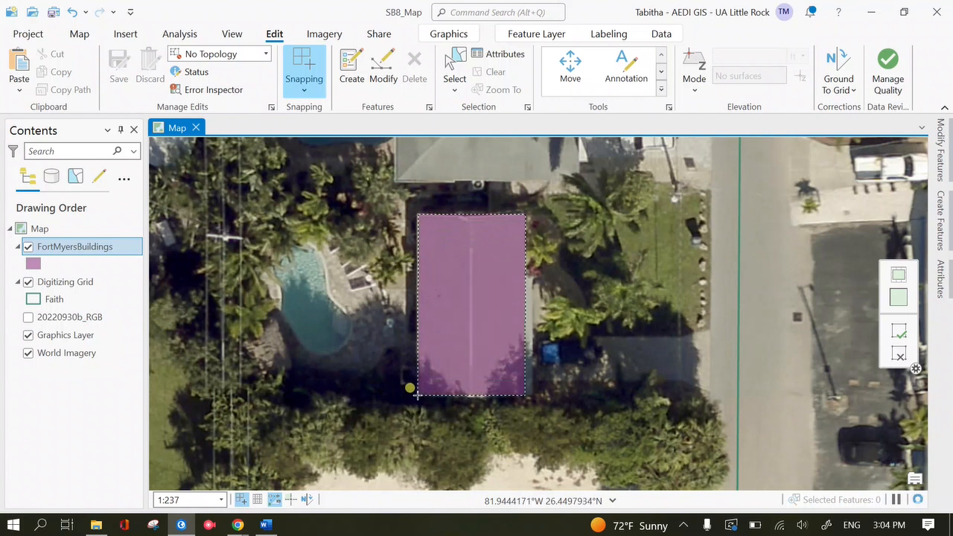
Finish the rectangular footprint at the last roof corner of the gray-roofed house and save the edits
left_click(417, 395)
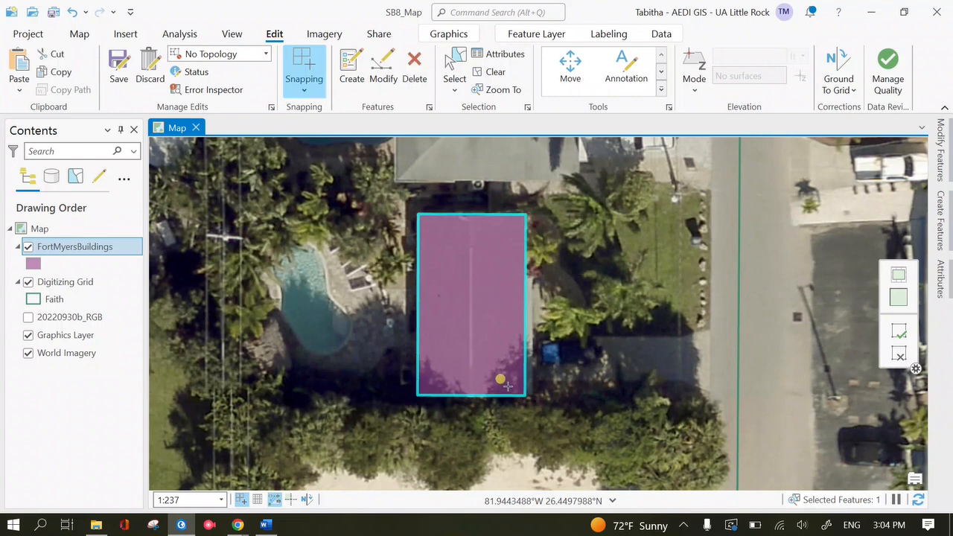
left_click(941, 277)
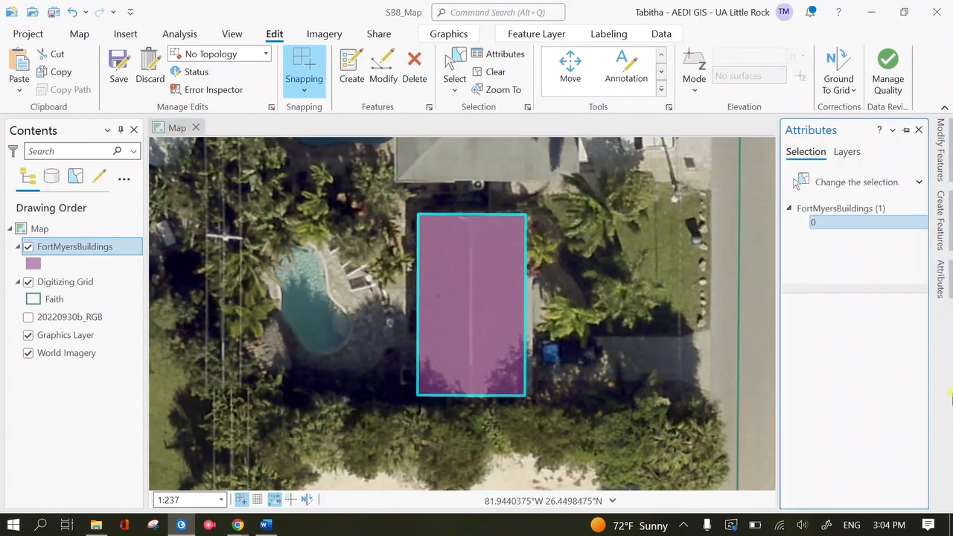
left_click(941, 277)
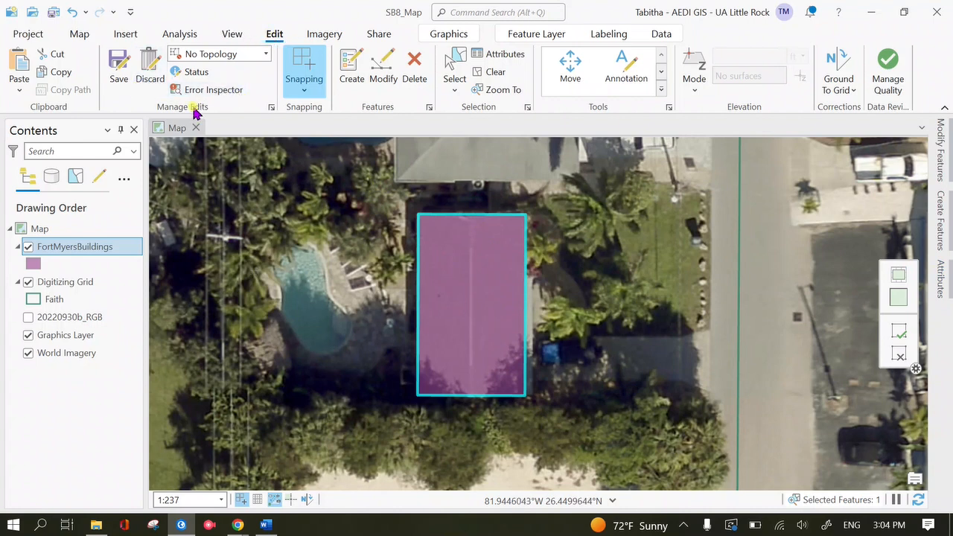
left_click(119, 71)
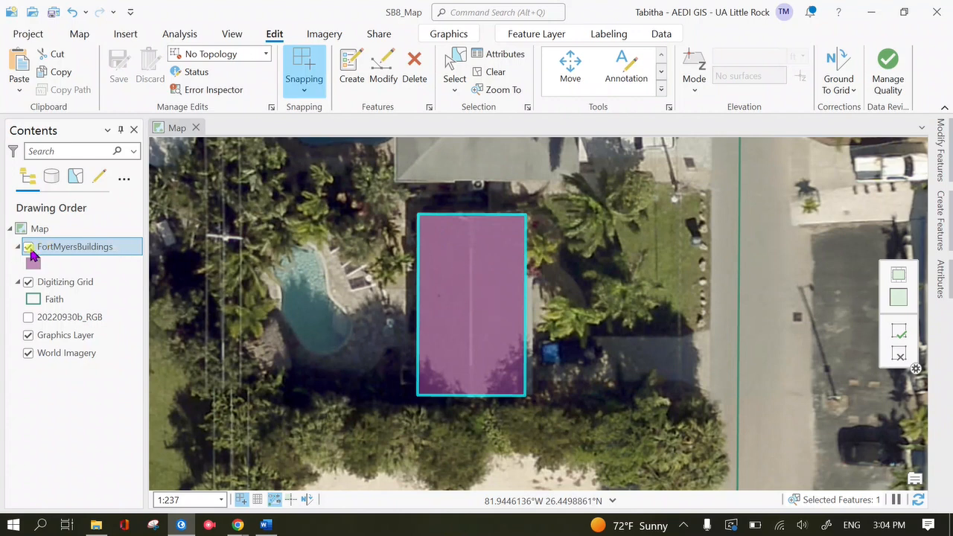
Compare the house in the 20220930b_RGB and World Imagery layers with FortMyersBuildings hidden, then restore the footprint's display over World Imagery
left_click(29, 246)
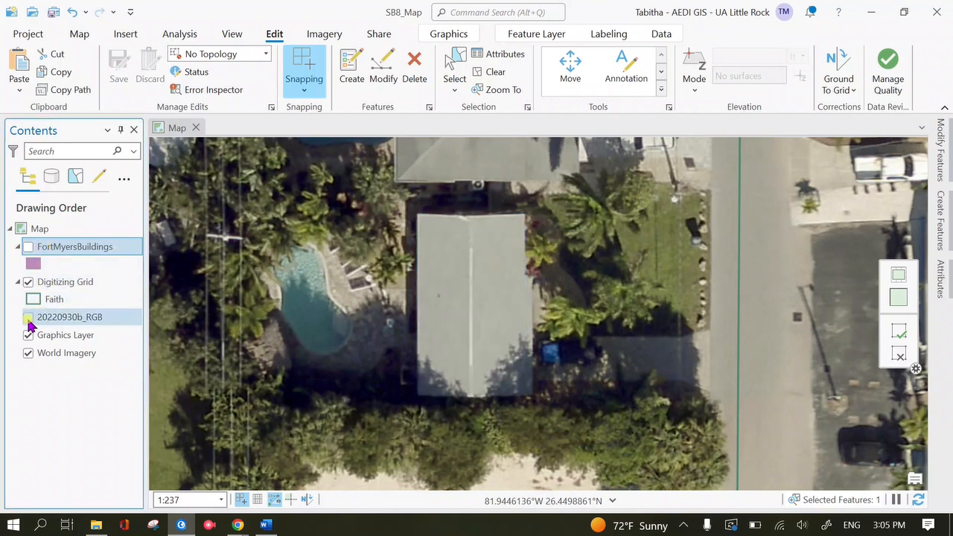
left_click(28, 318)
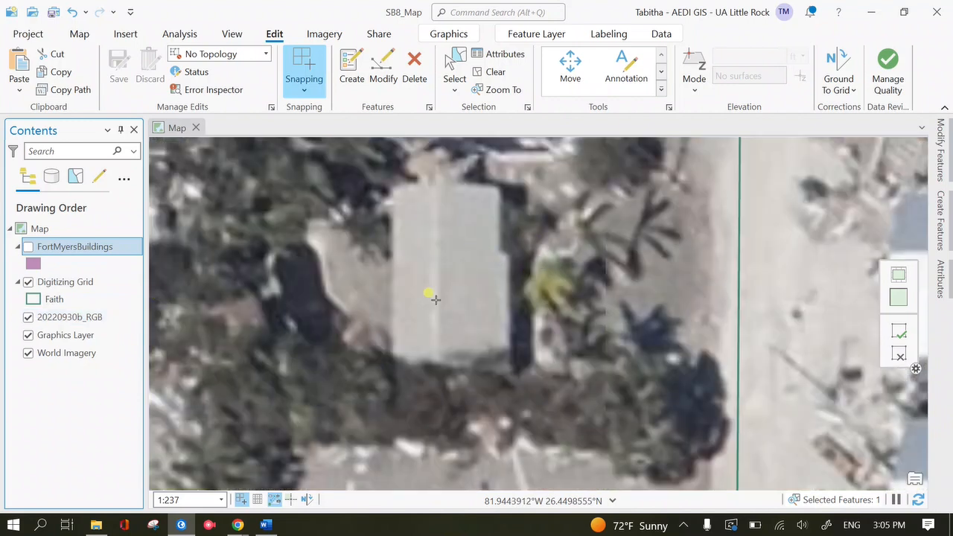
left_click(35, 317)
left_click(29, 318)
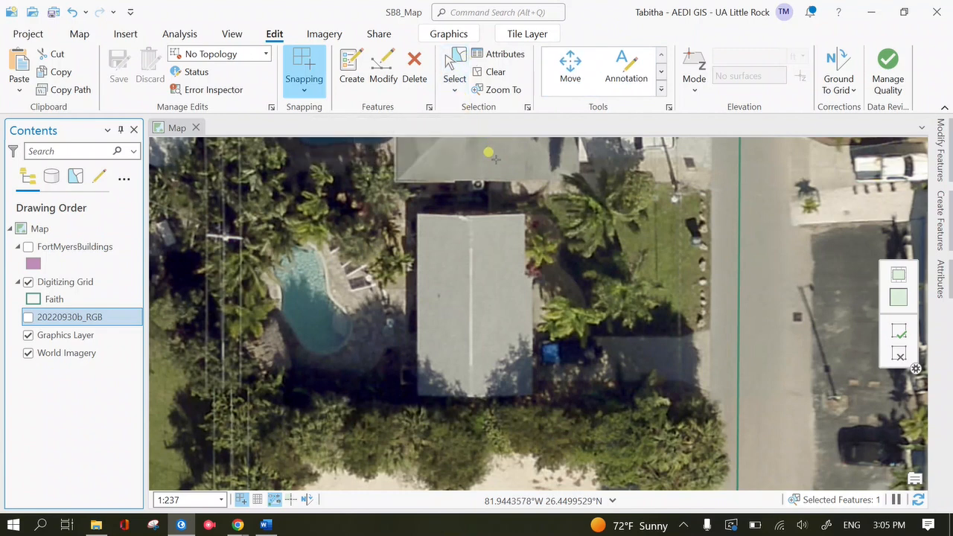
left_click(28, 247)
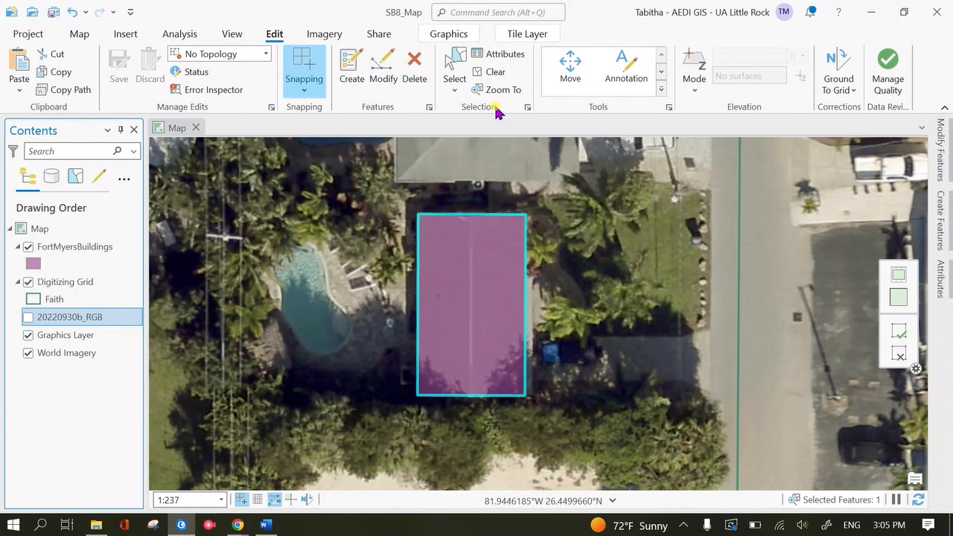
Fill in the selected footprint's attributes: the technician's first name for GIS Tech and "standing" for Building Damage
left_click(509, 59)
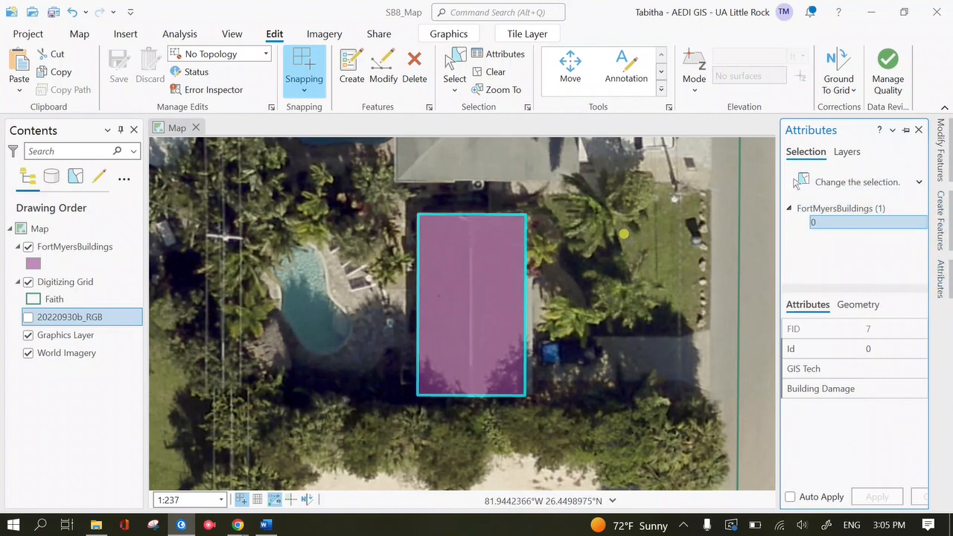
left_click(836, 231)
left_click(888, 368)
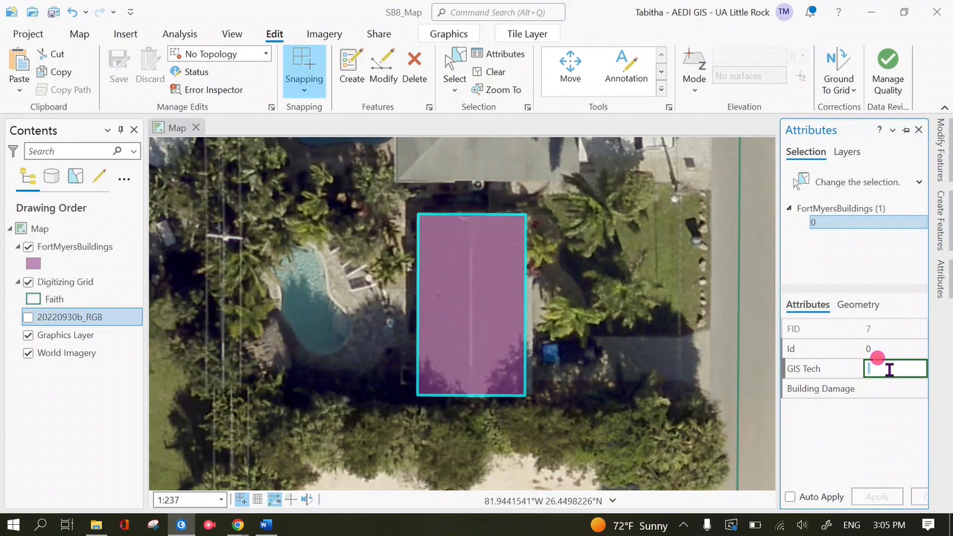
type("Faith")
key("Tab")
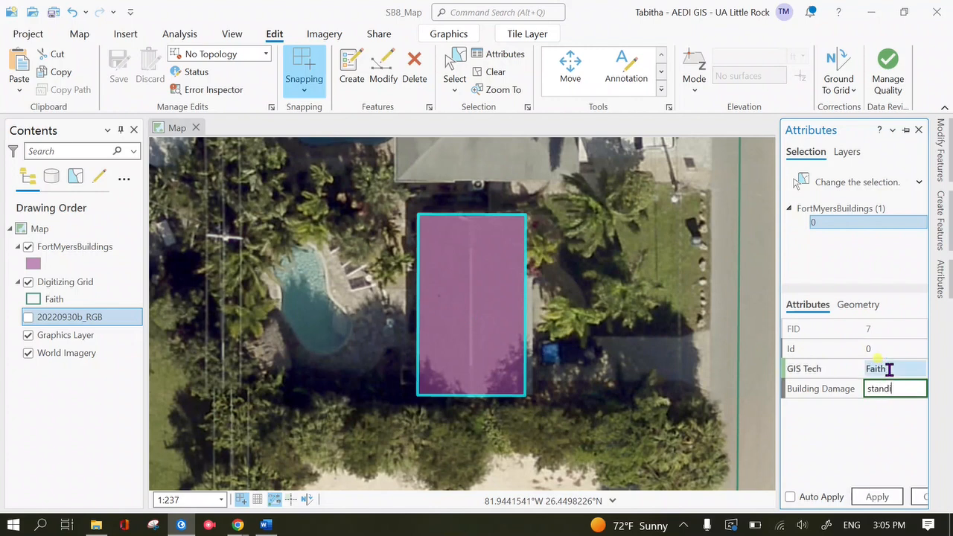
key("Return")
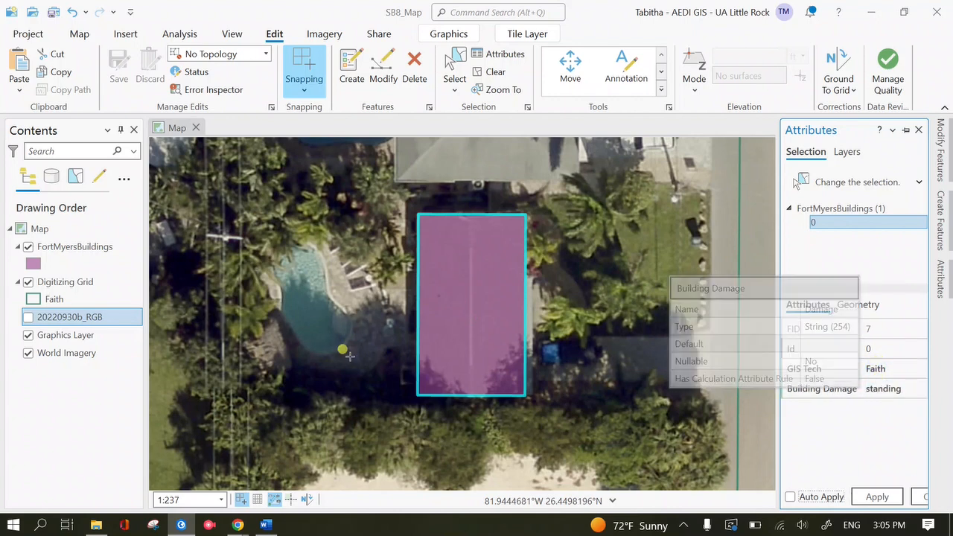
Apply the pending attribute edits and check the footprint against the 20220930b_RGB imagery, leaving that layer hidden
left_click(29, 317)
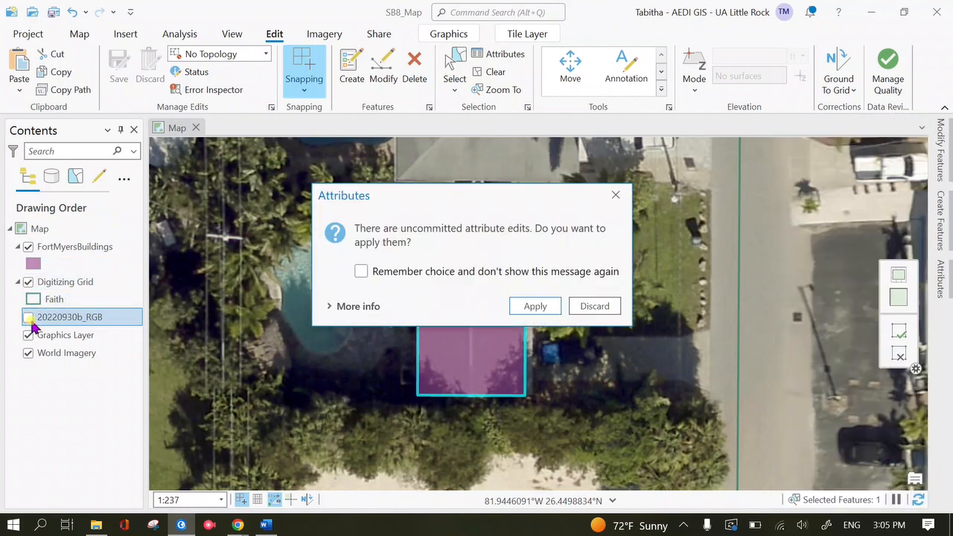
left_click(512, 306)
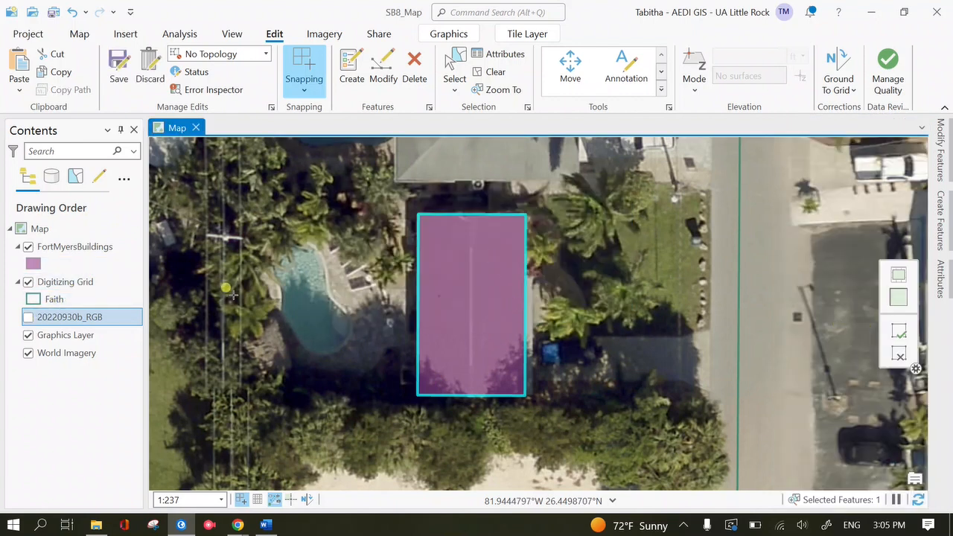
left_click(27, 318)
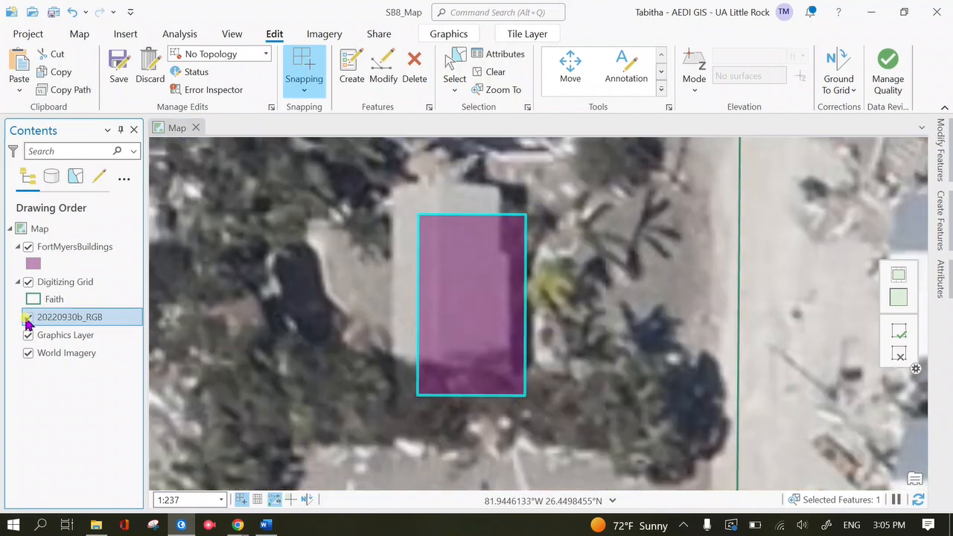
left_click(27, 318)
Change the selected footprint's Building Damage attribute to "asfasf" and apply the edit
left_click(937, 296)
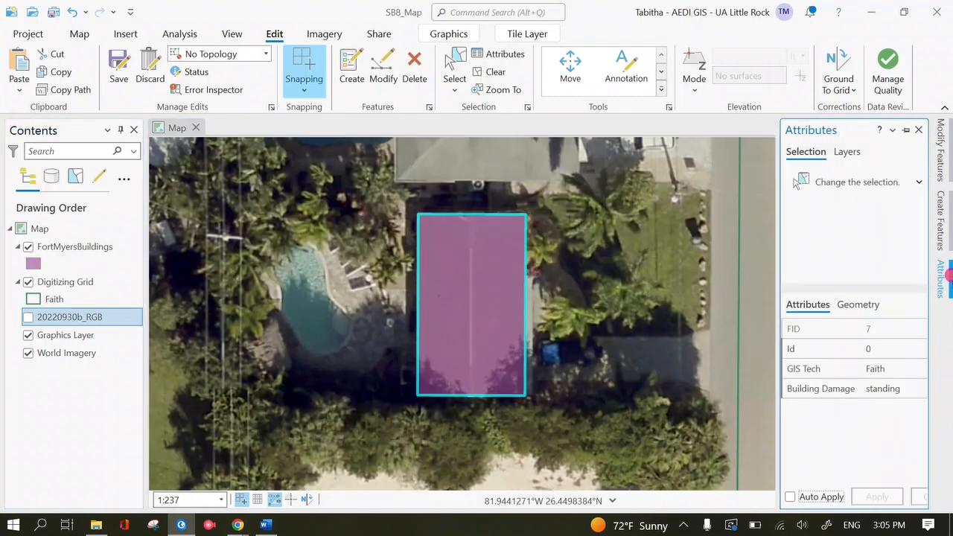
double_click(893, 389)
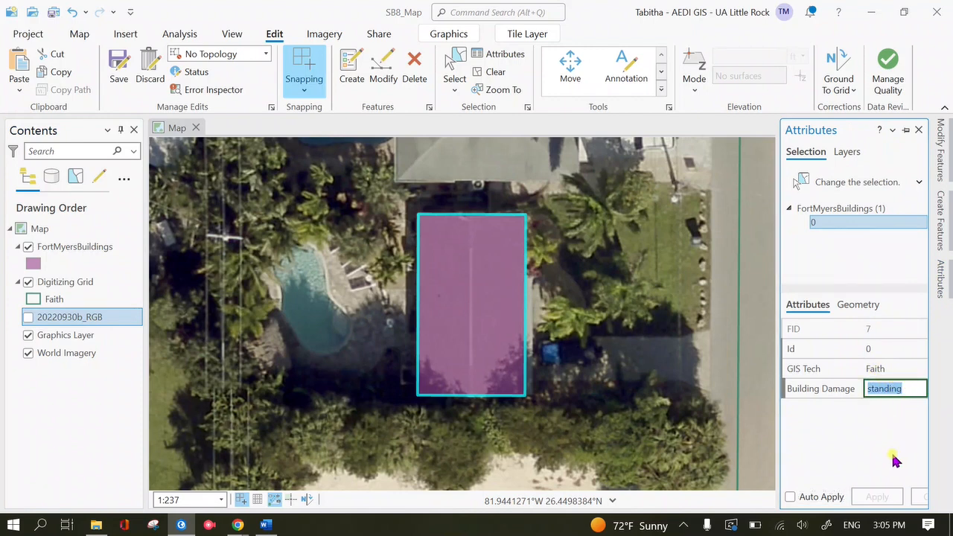
left_click(683, 525)
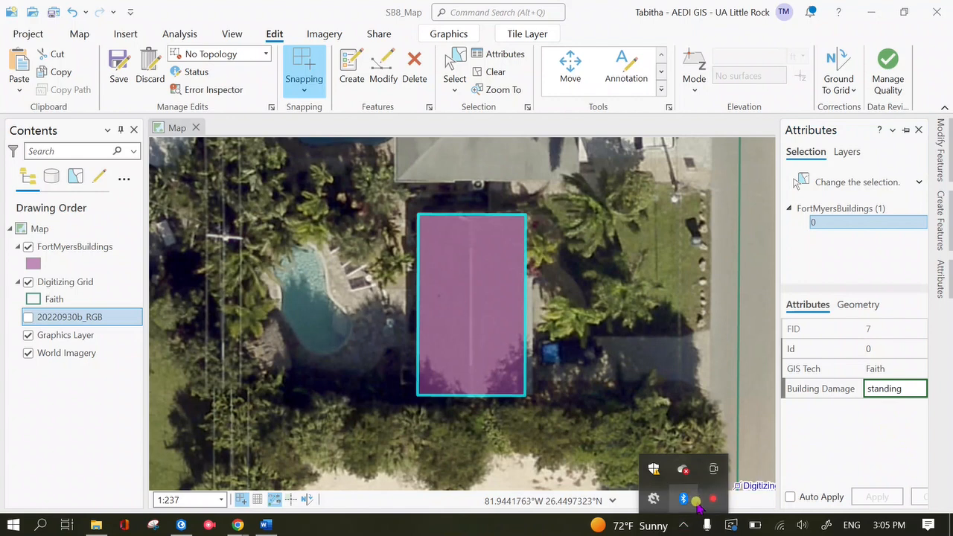
left_click(900, 386)
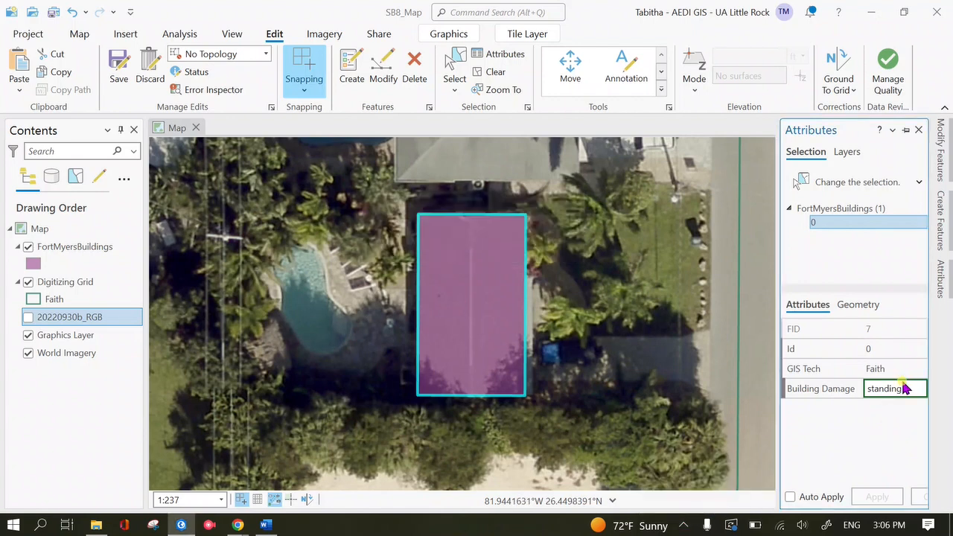
key("Return")
left_click(919, 395)
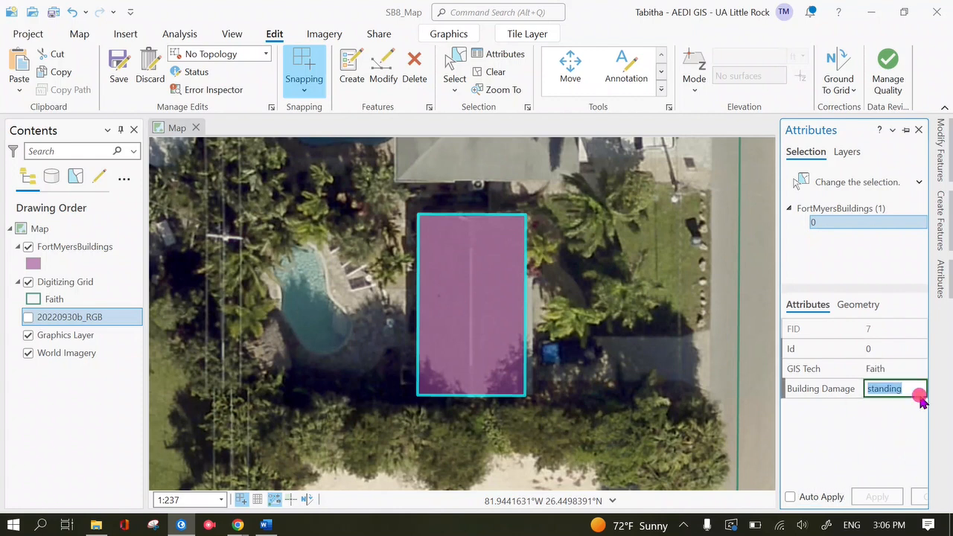
type("asfasf")
key("Return")
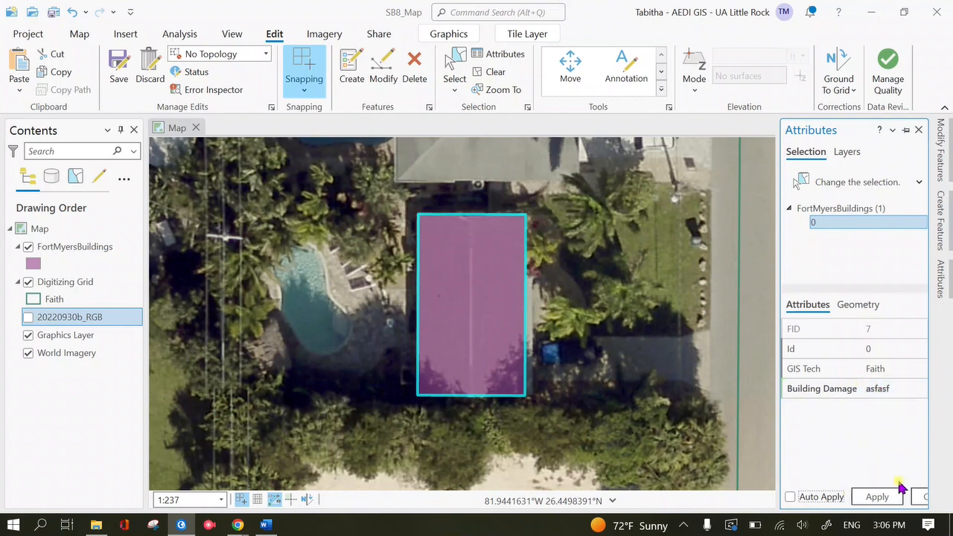
left_click(884, 501)
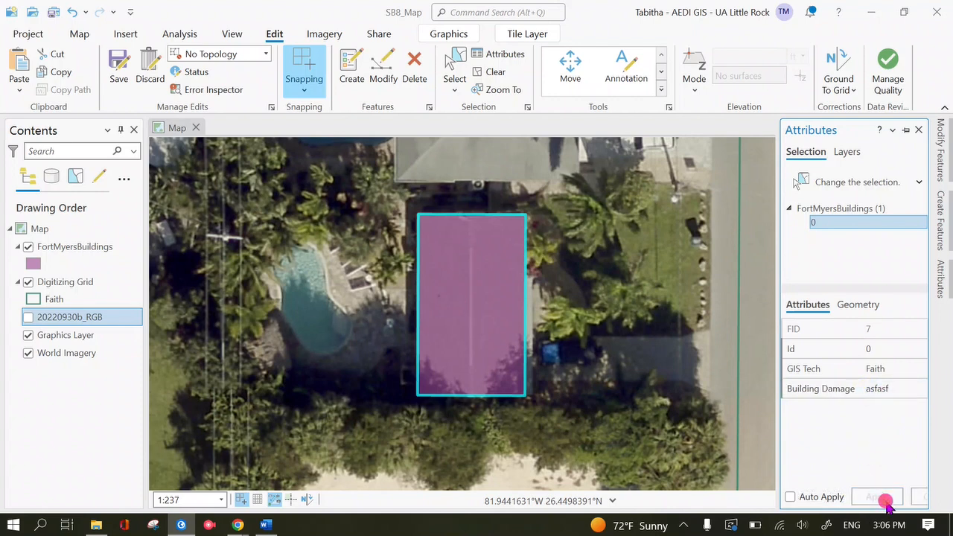
Set the selected building's Building Damage to "standing" and apply the attribute edit
left_click(884, 383)
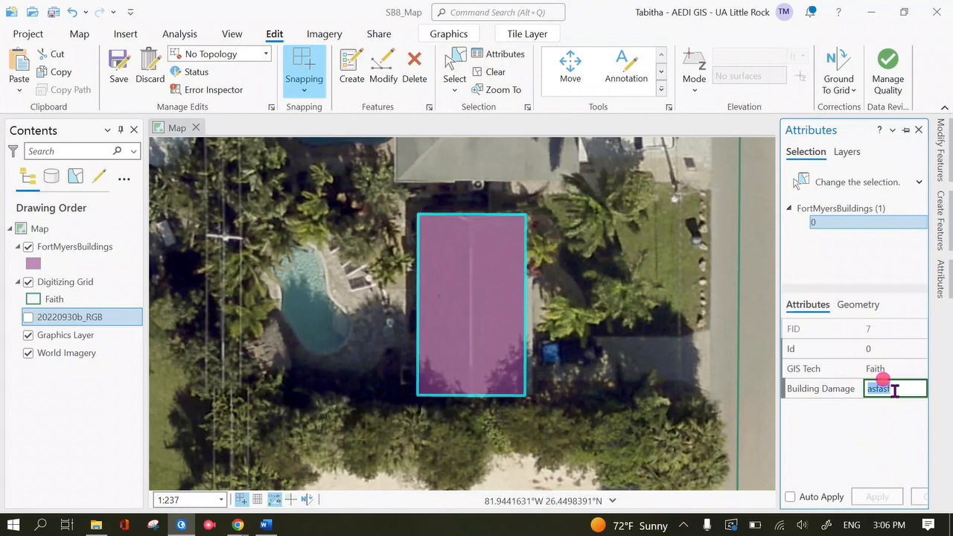
type("standing")
key("Return")
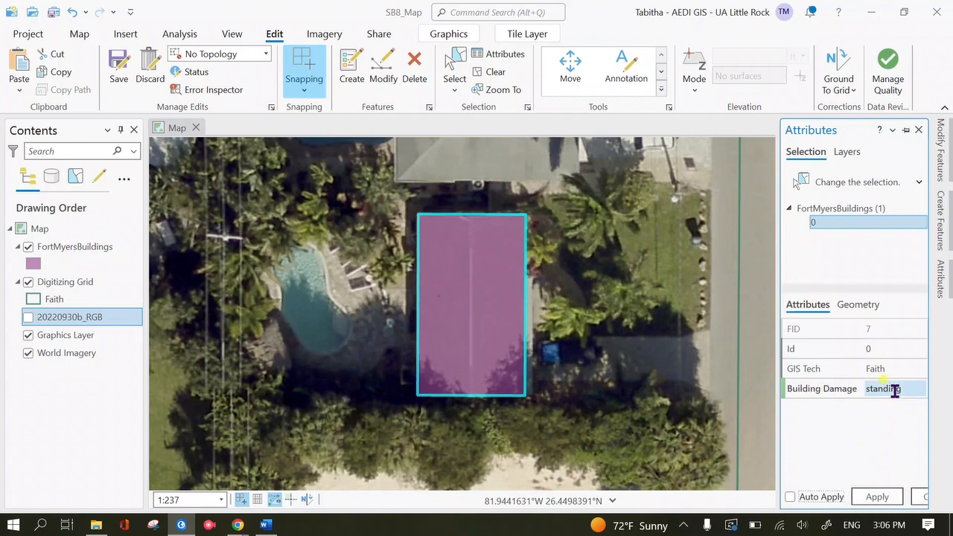
left_click(878, 498)
left_click(27, 319)
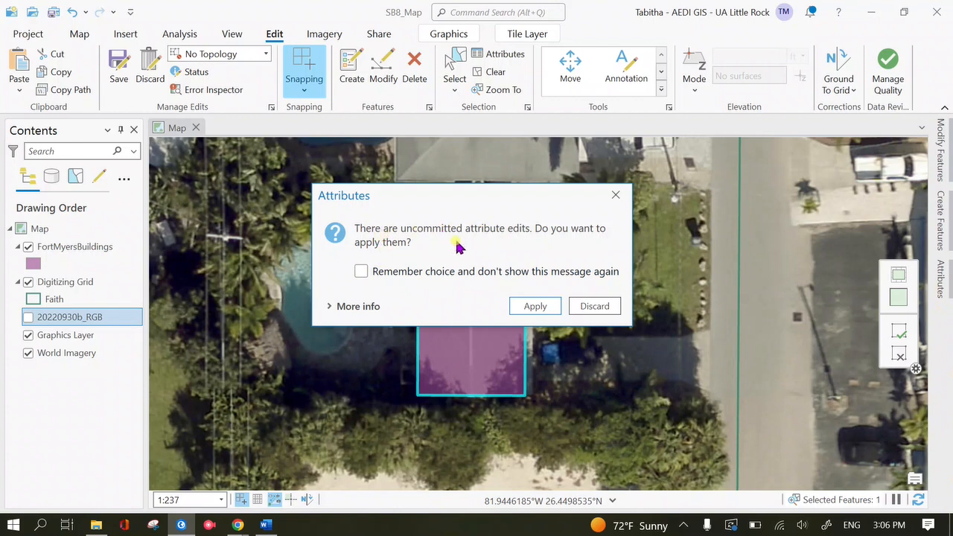
left_click(543, 306)
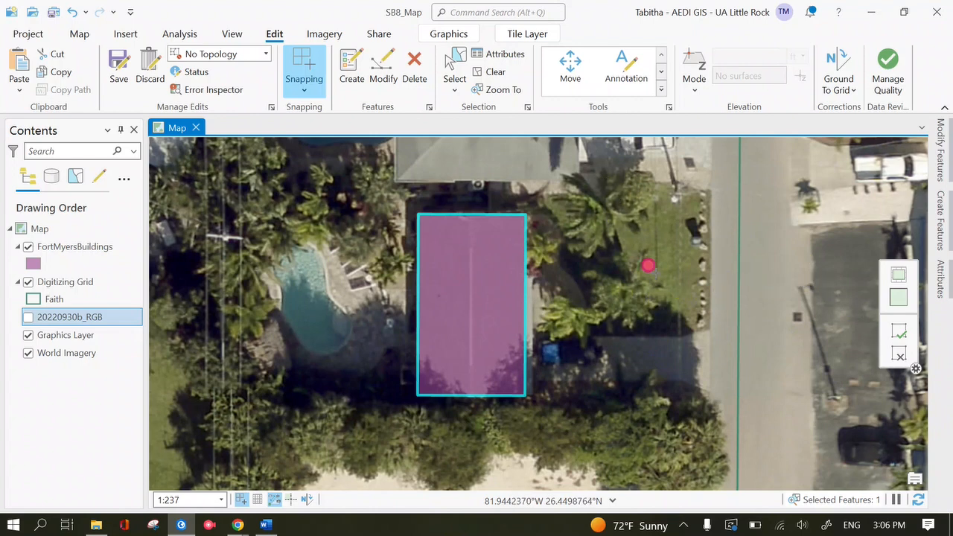
left_click(625, 293)
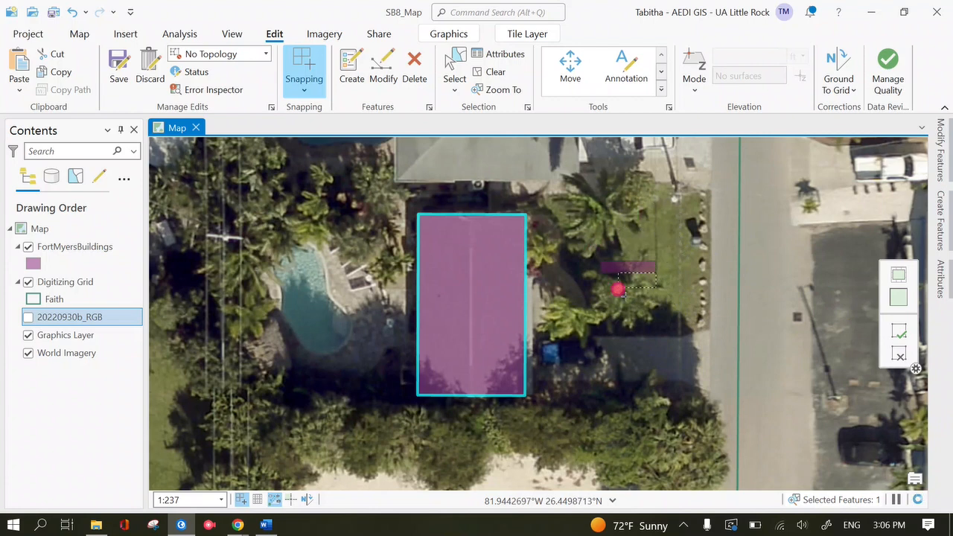
left_click(739, 220)
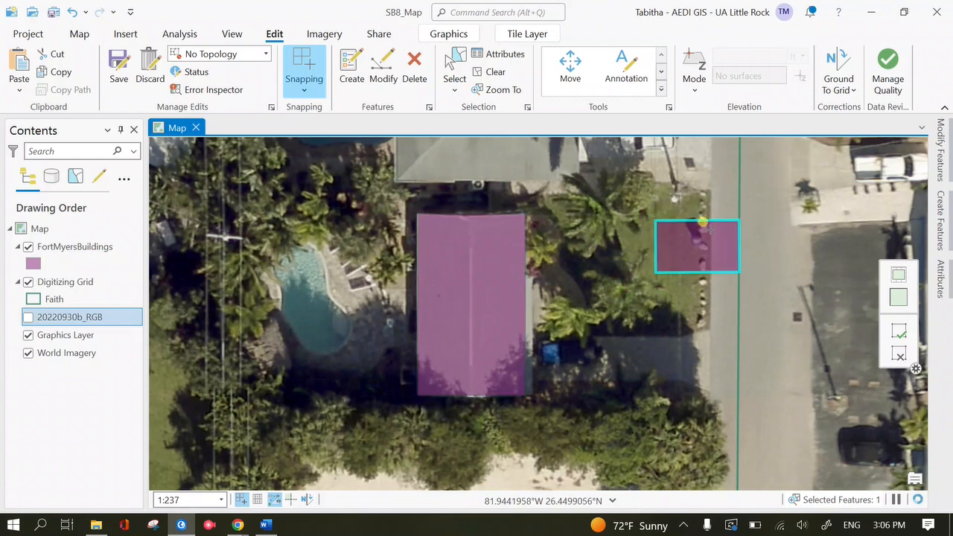
left_click(453, 74)
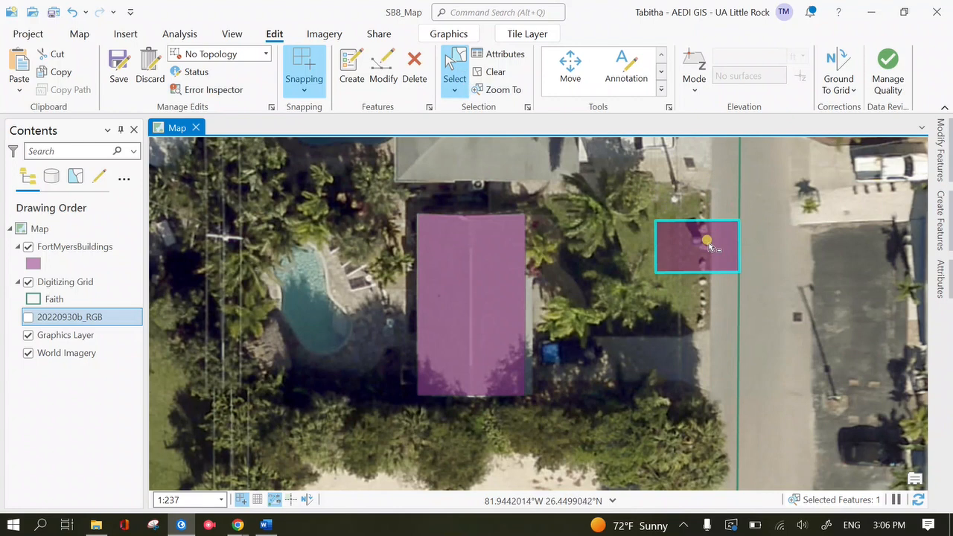
left_click(940, 282)
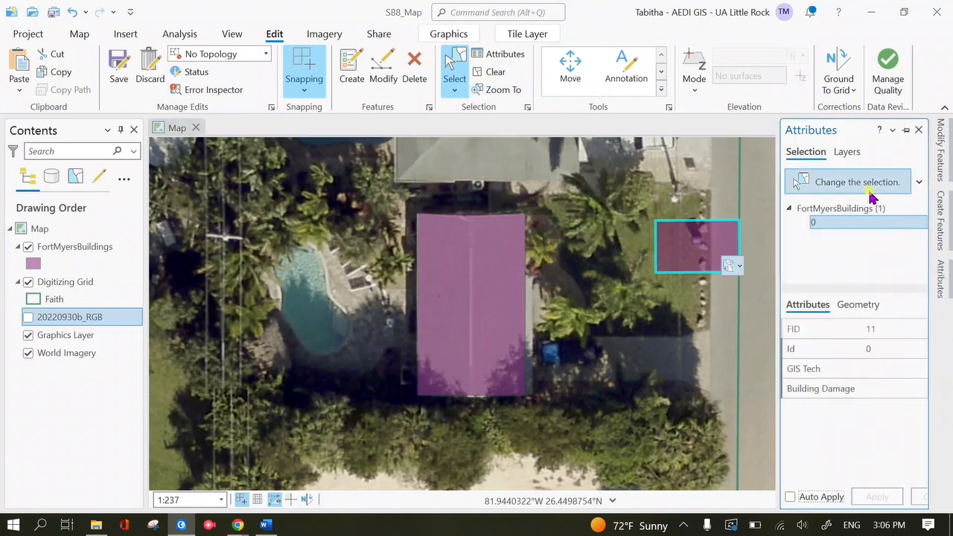
left_click(873, 222)
right_click(872, 222)
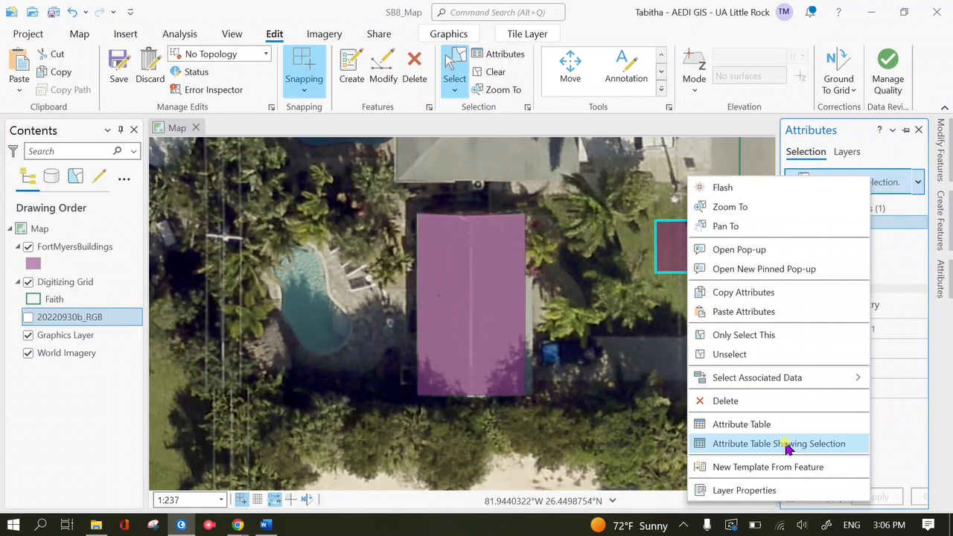
left_click(768, 402)
left_click(516, 301)
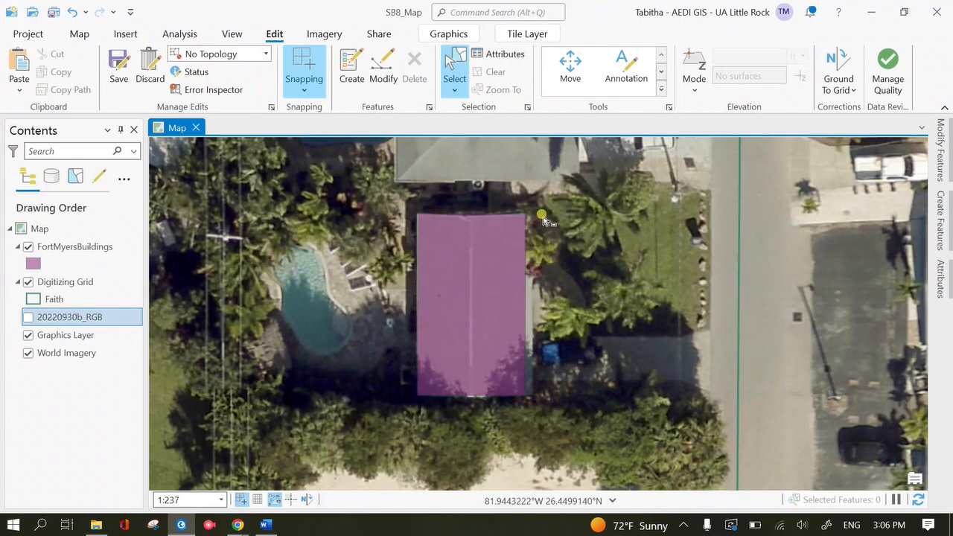
Bring the large grey-roofed building just north of the digitized one into view
left_click(78, 35)
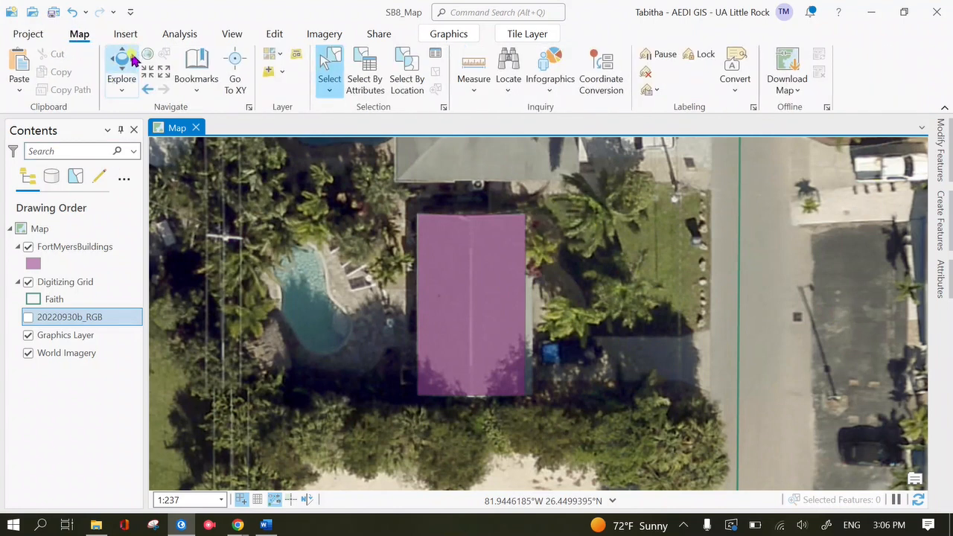
left_click(283, 34)
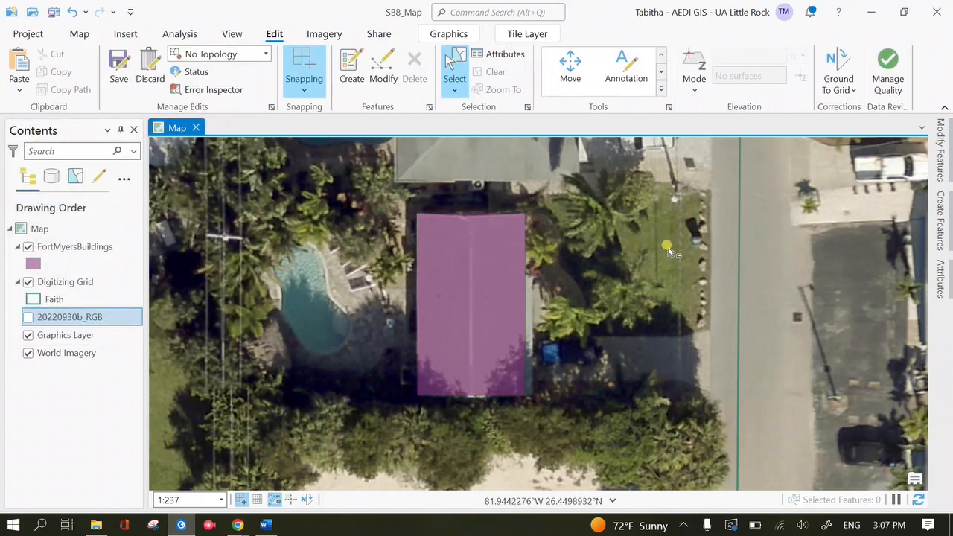
left_click_drag(670, 258, 625, 384)
left_click_drag(586, 246, 633, 355)
left_click_drag(610, 266, 646, 330)
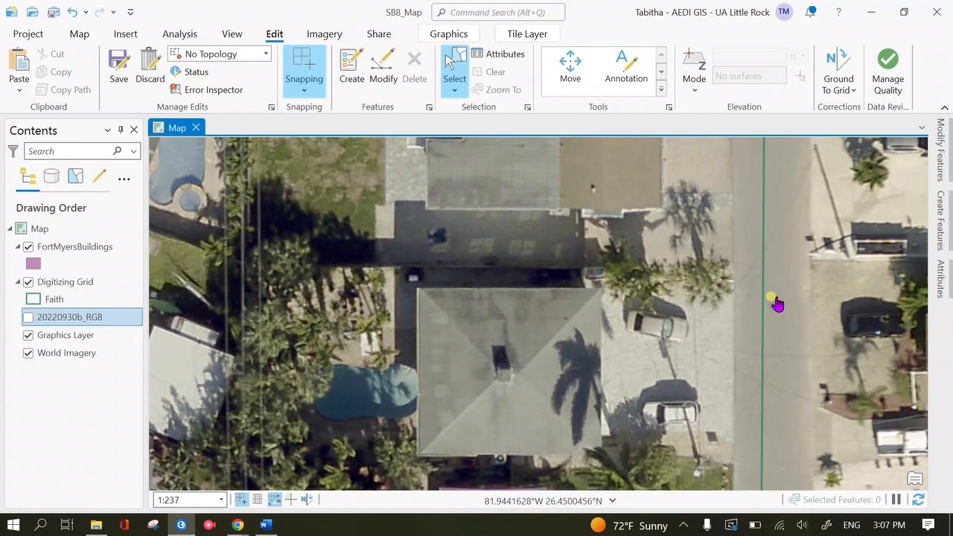
left_click_drag(761, 291, 698, 282)
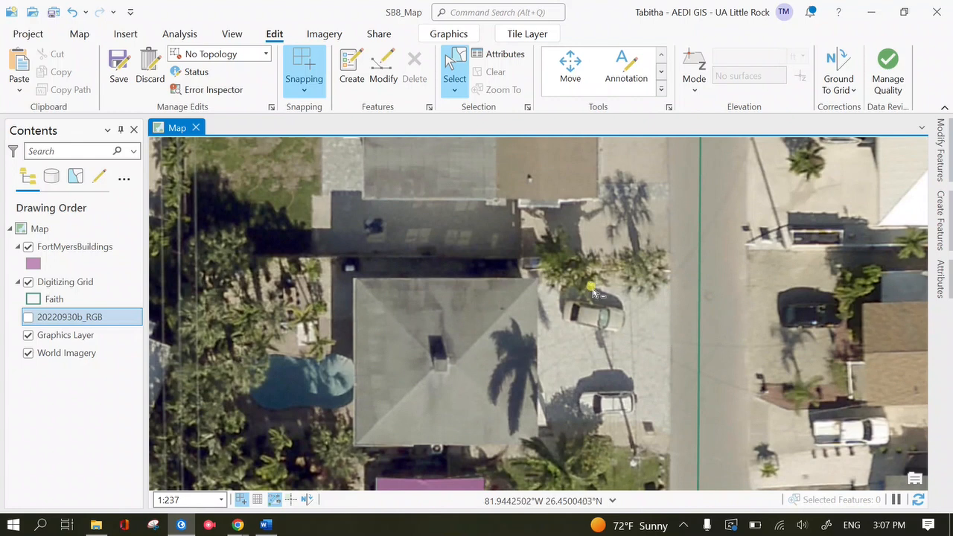
left_click(596, 315)
left_click_drag(599, 321, 613, 272)
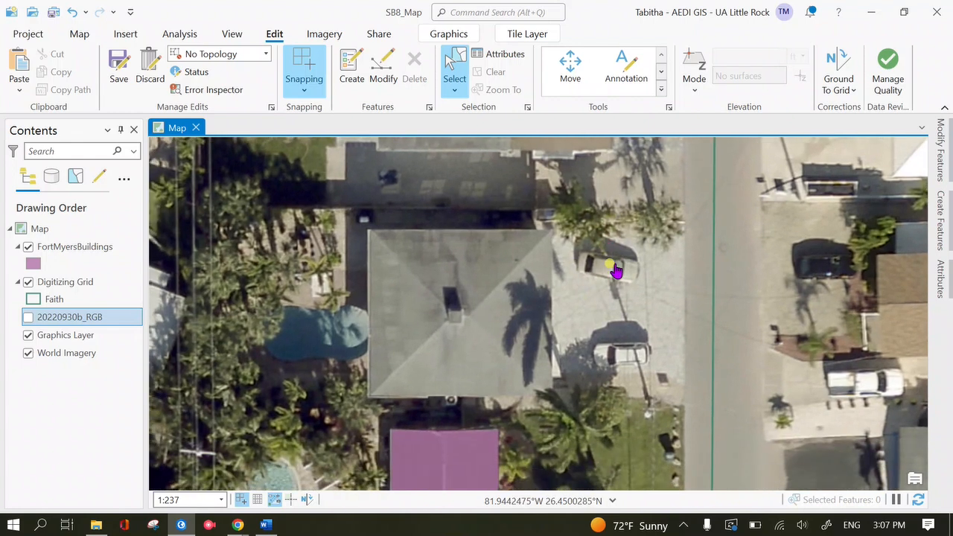
left_click(369, 229)
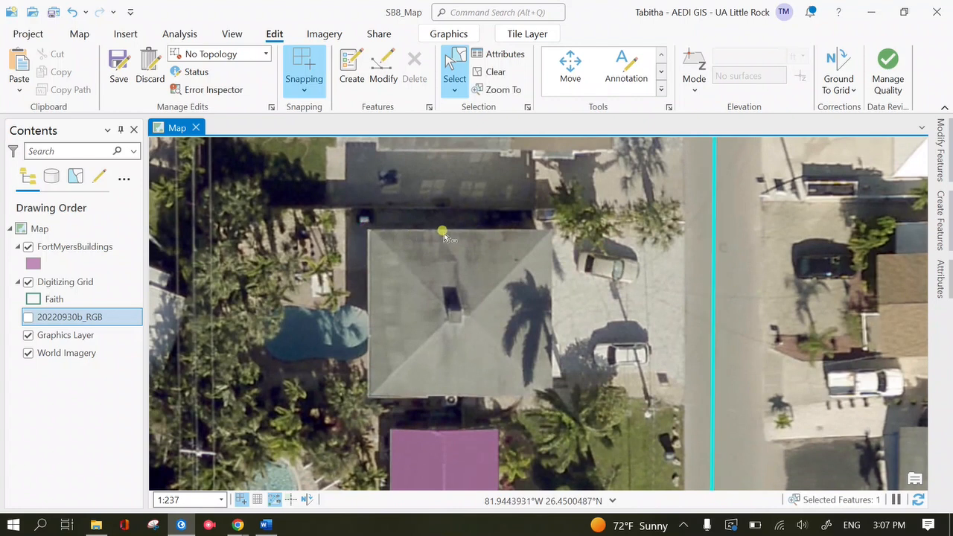
left_click(351, 67)
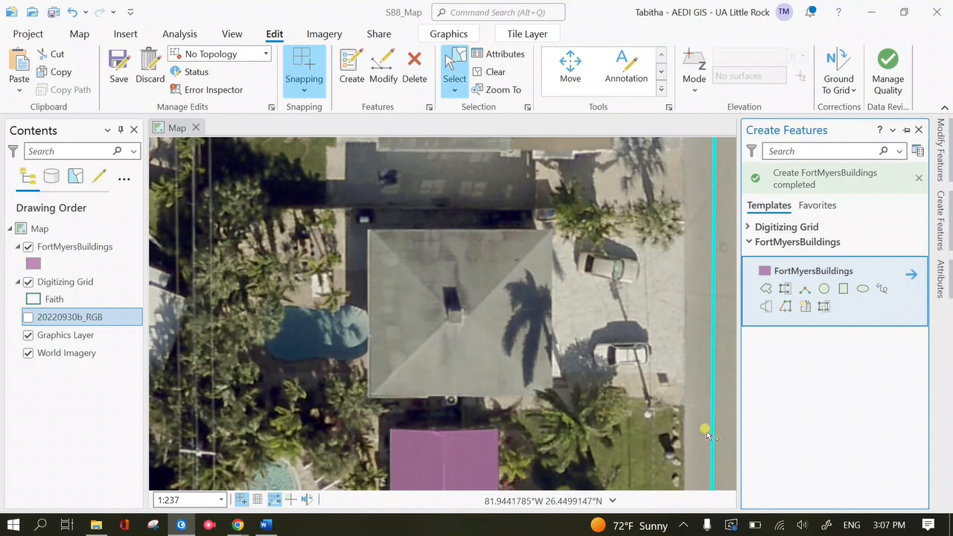
left_click(521, 245)
left_click_drag(663, 323, 294, 274)
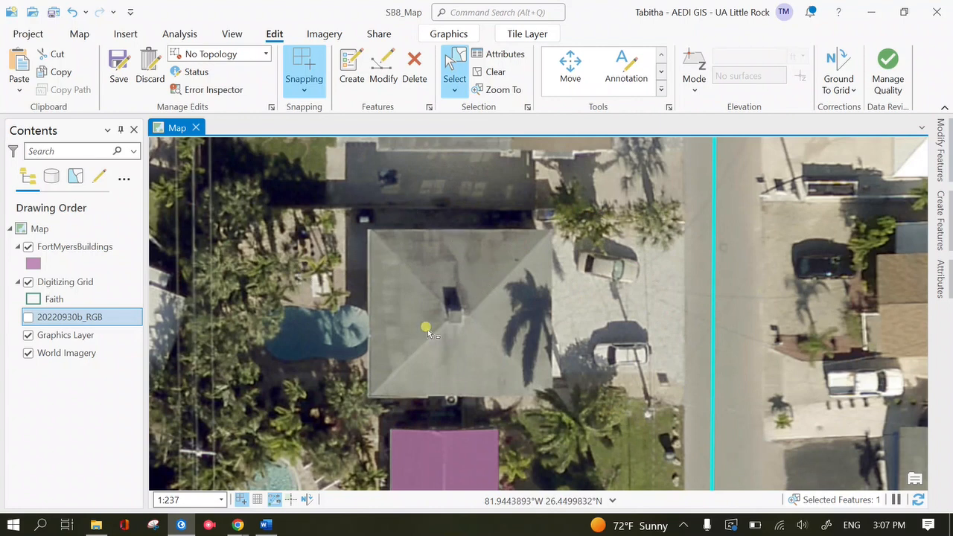
Digitize the large grey roof as a rectangle in FortMyersBuildings, tracing its outer corners, and save the edits
left_click(941, 214)
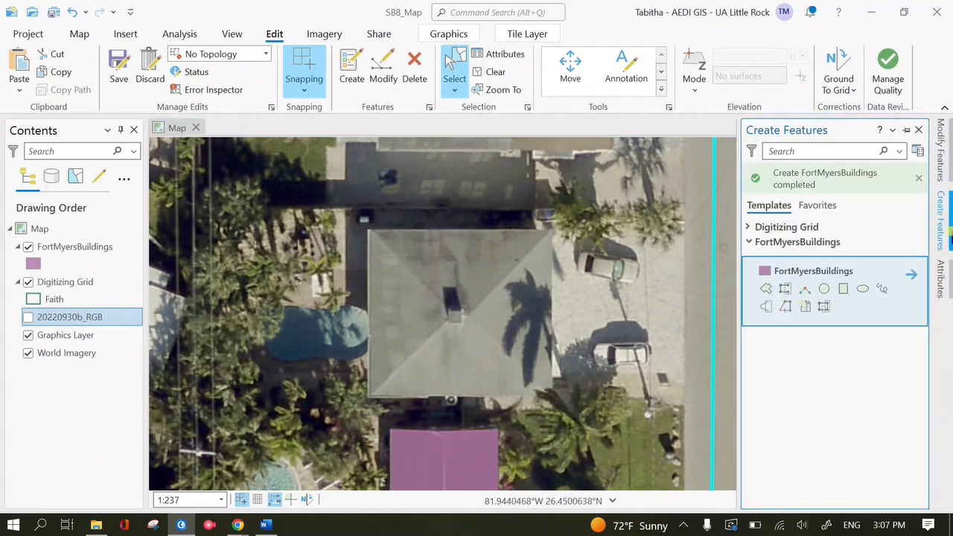
left_click(843, 289)
left_click(378, 228)
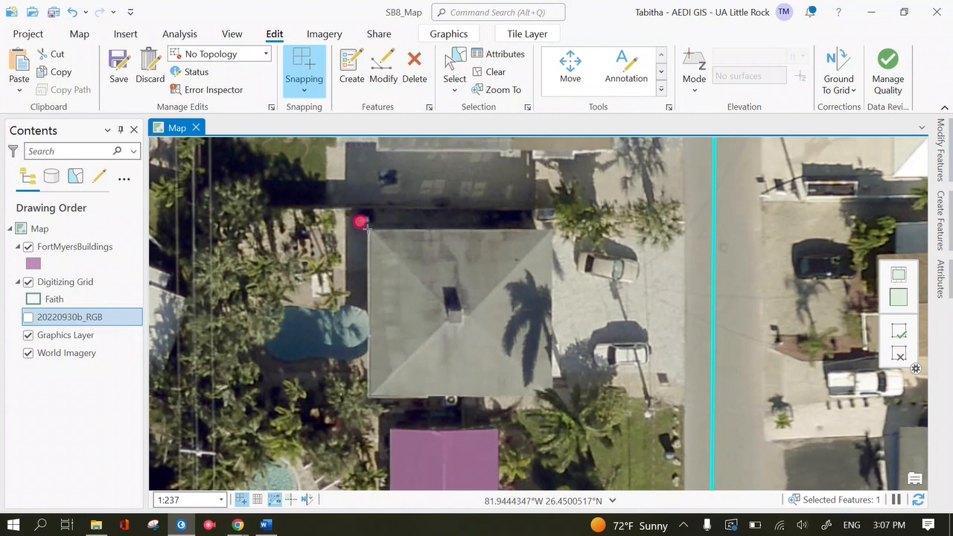
left_click(555, 228)
left_click(567, 417)
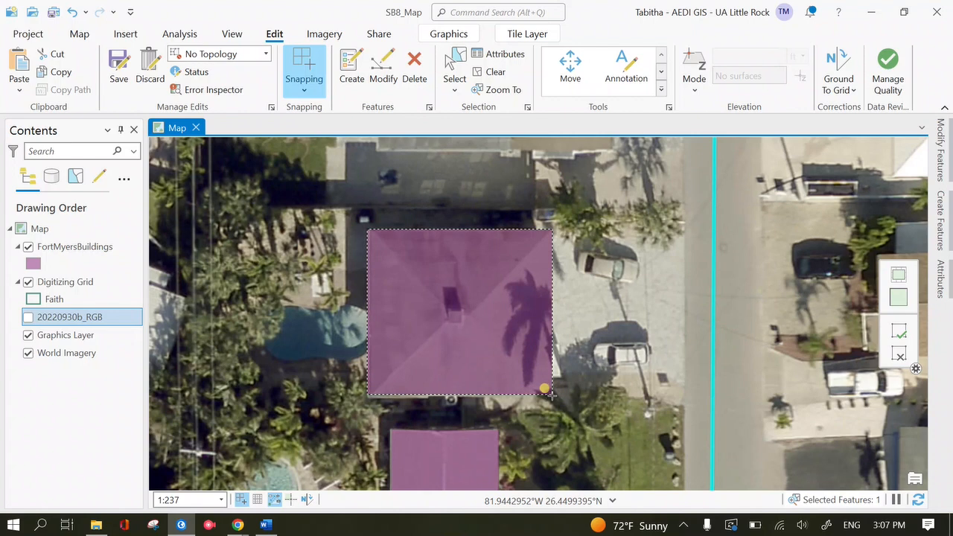
left_click(552, 395)
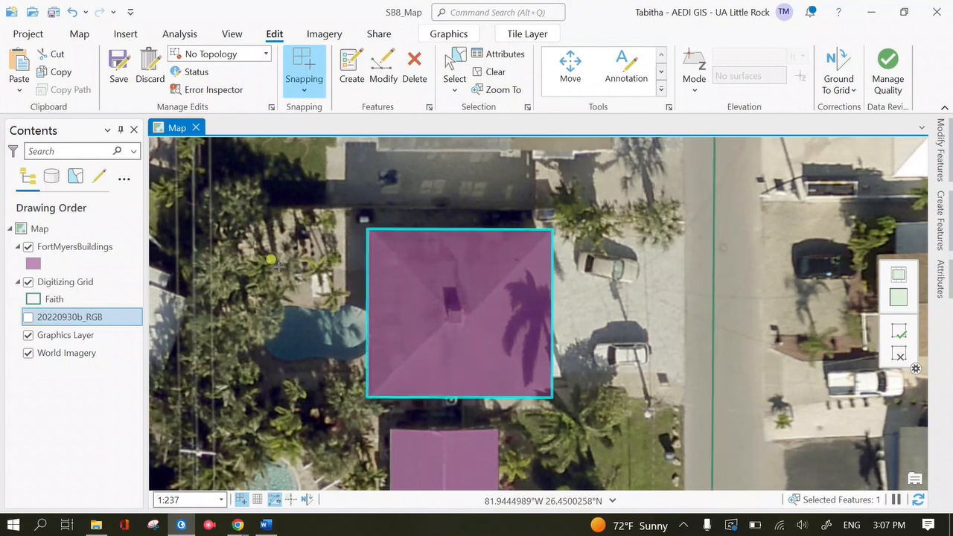
left_click(115, 71)
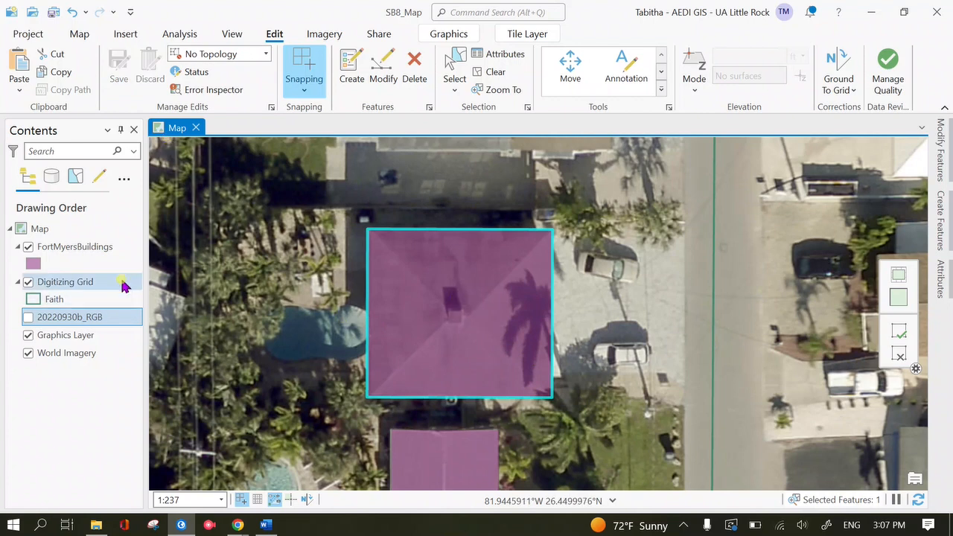
Hide FortMyersBuildings, check the building's damage in the 20220930b_RGB imagery, and show the buildings layer again
left_click(28, 246)
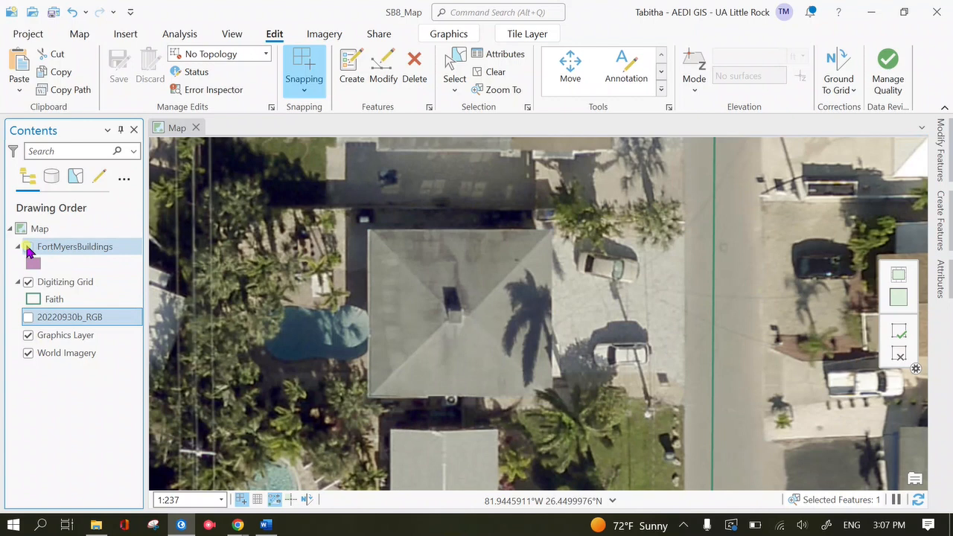
left_click(29, 317)
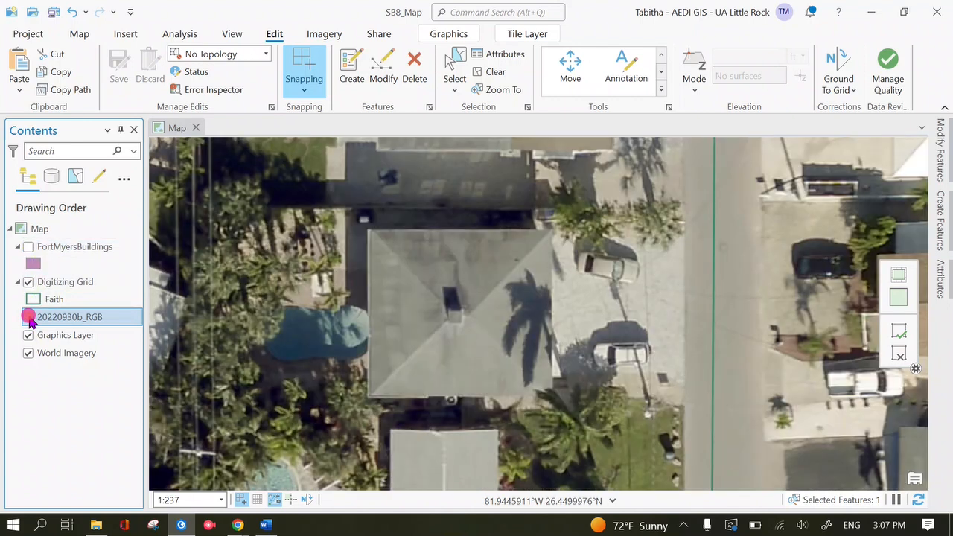
left_click(947, 286)
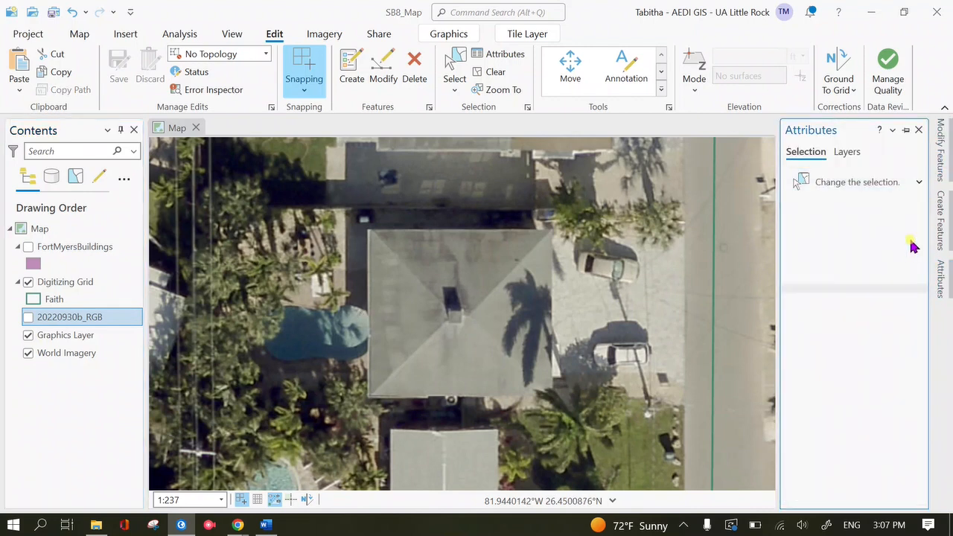
left_click(455, 67)
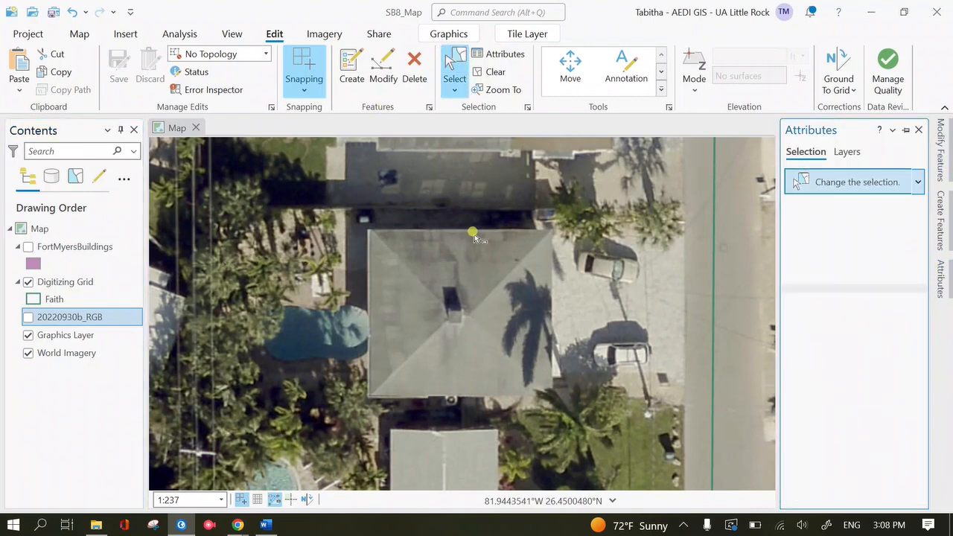
left_click(41, 250)
left_click(29, 247)
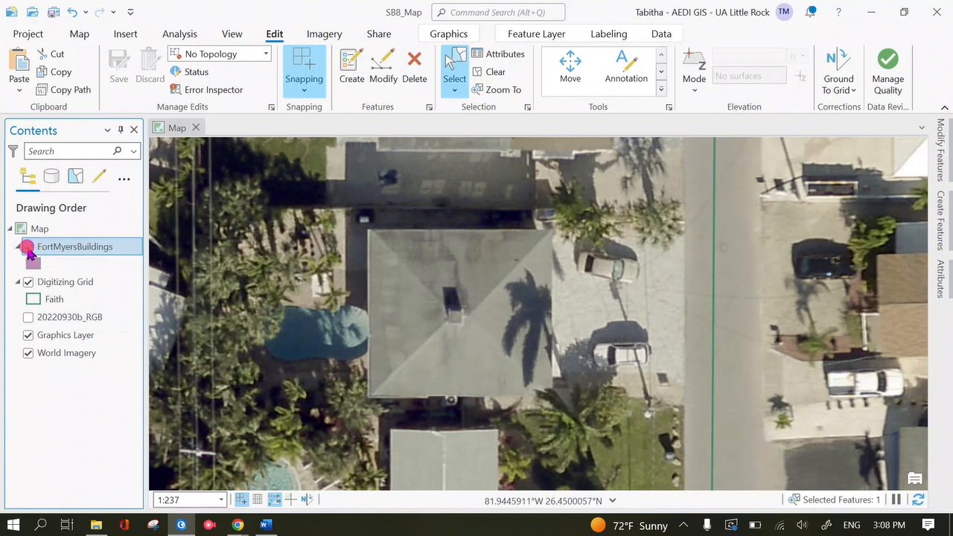
Enter the technician's name as GIS Tech and "standing" as Building Damage for the new building, and apply the edits
left_click(475, 274)
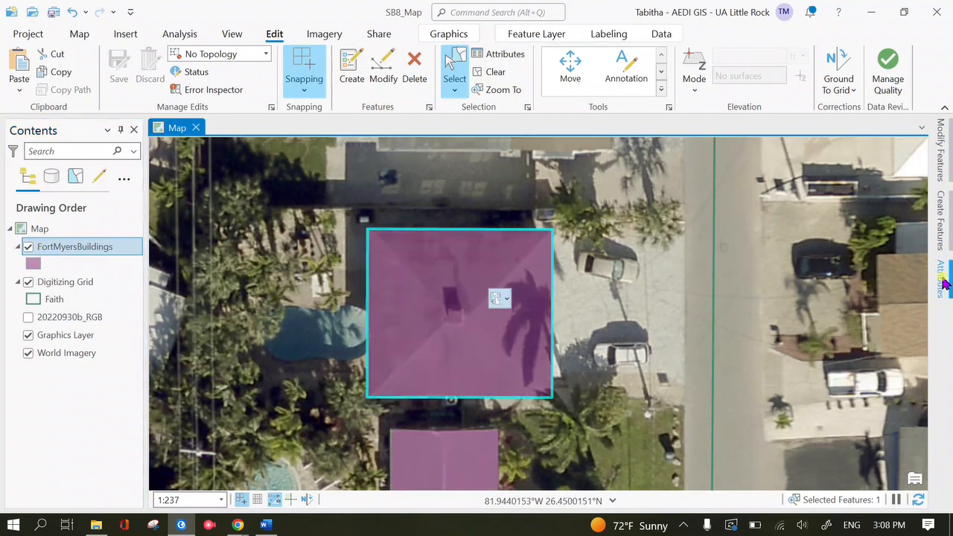
left_click(942, 280)
left_click(877, 368)
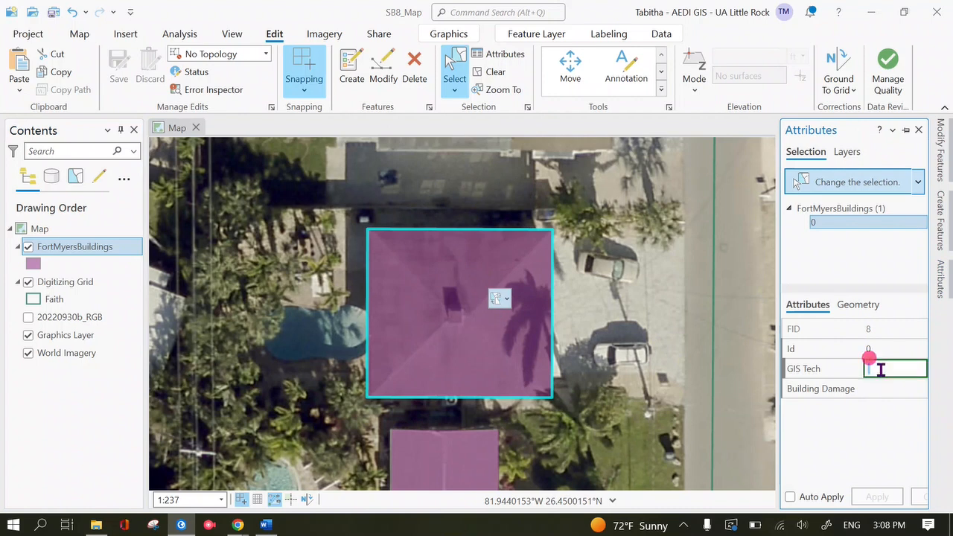
type("Faith")
key("Tab")
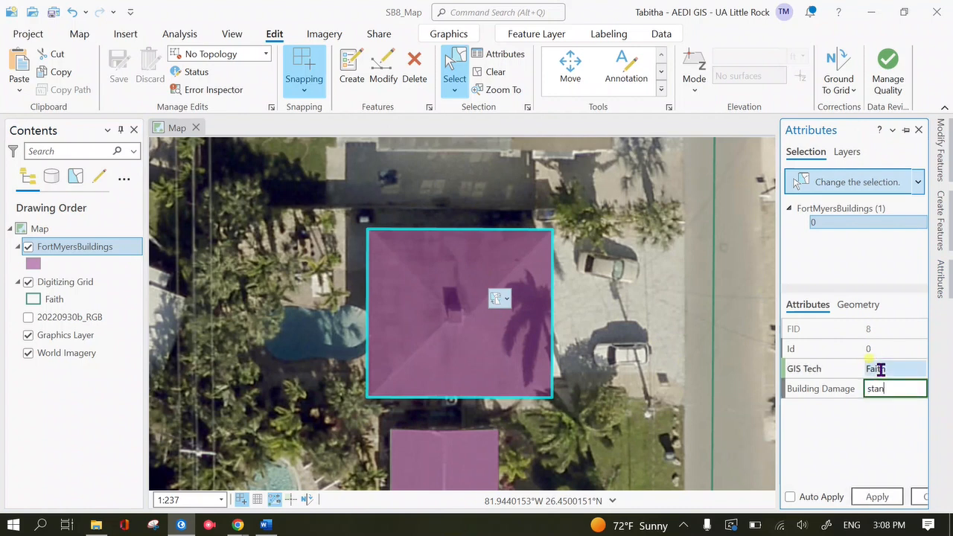
key("Tab")
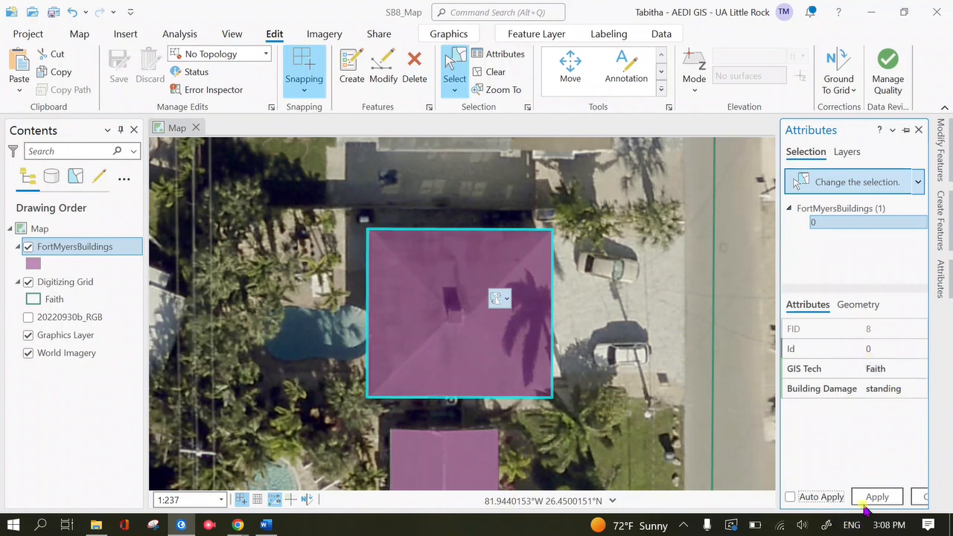
left_click(876, 499)
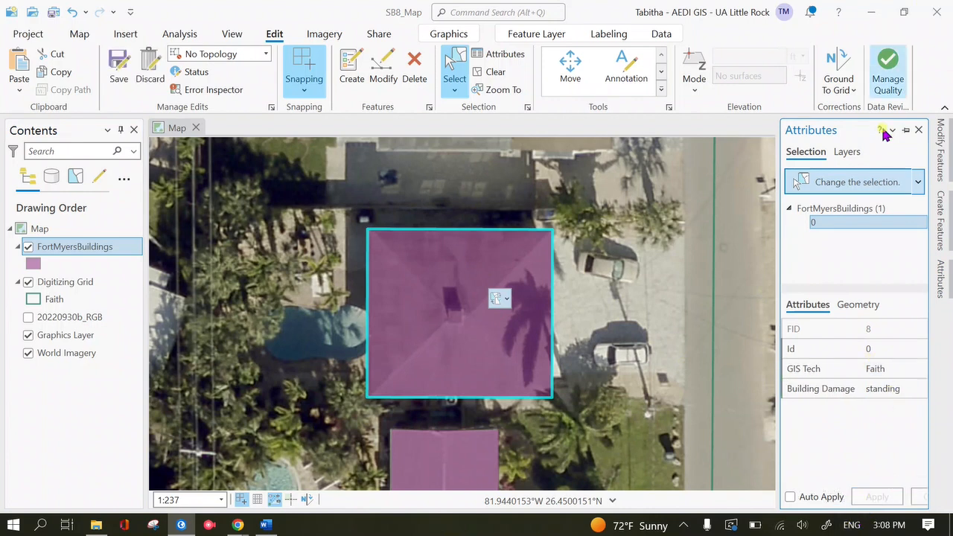
Close and reopen the Attributes pane, try its docking and auto-hide, and close it again
left_click(918, 130)
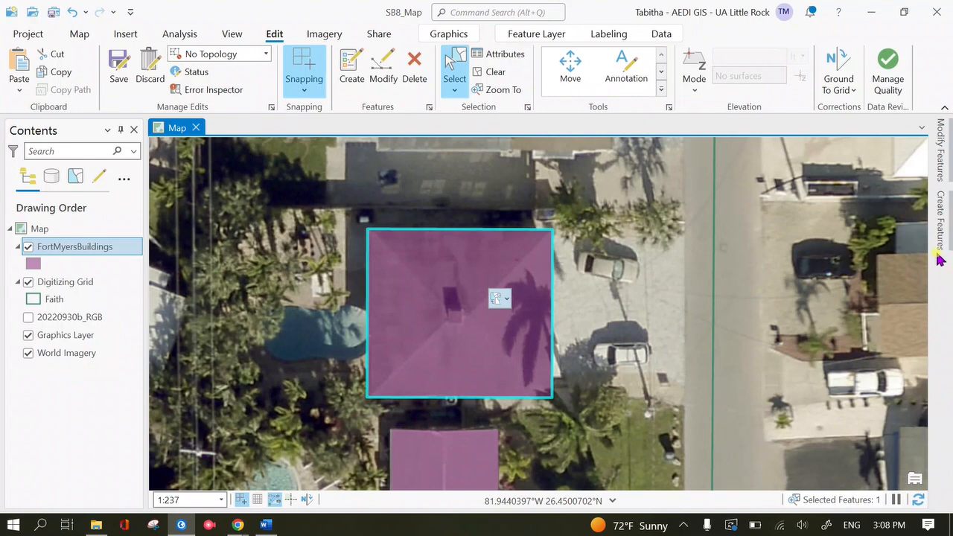
left_click(941, 224)
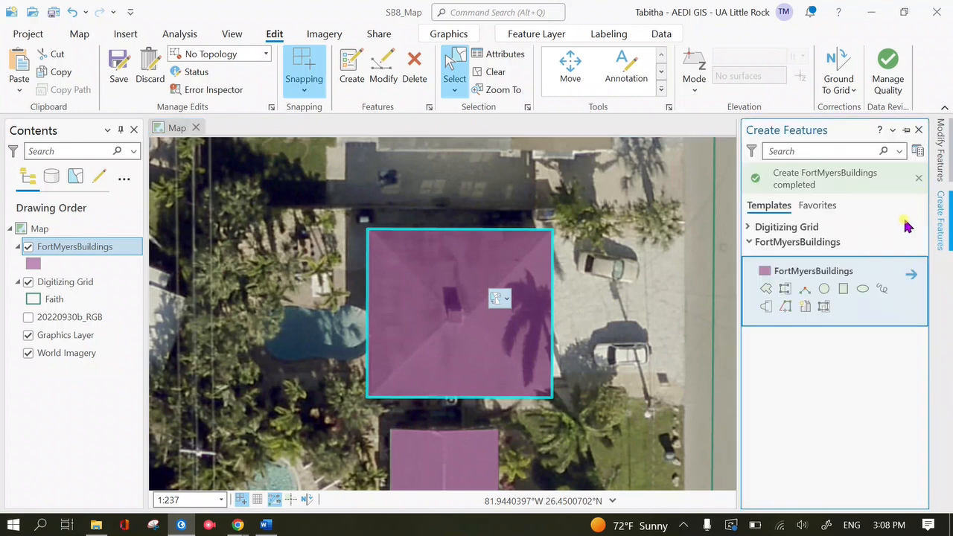
left_click(908, 131)
left_click(496, 55)
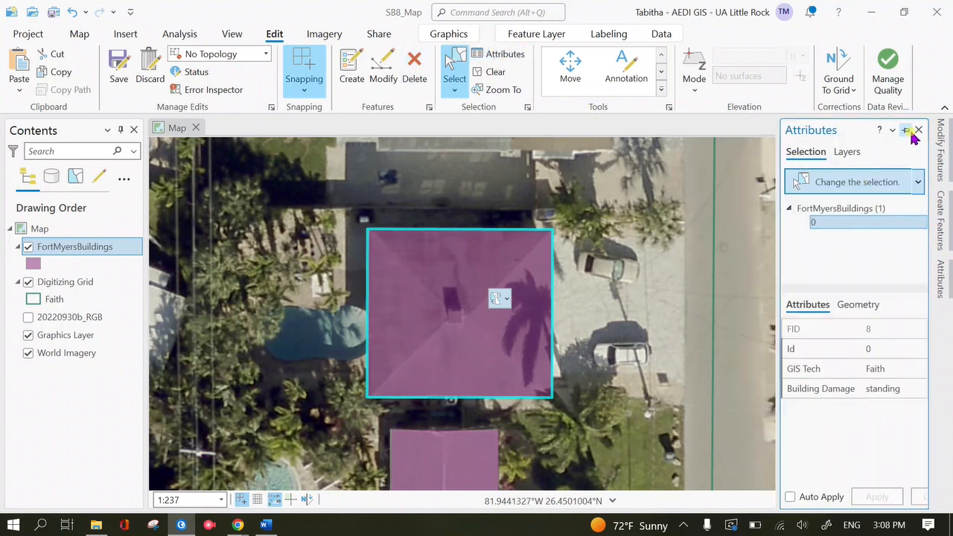
left_click(907, 131)
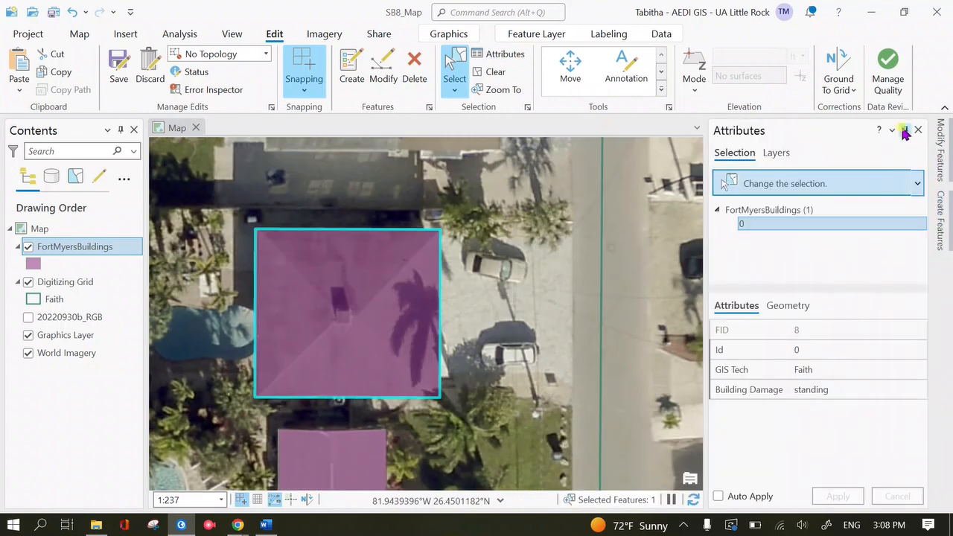
left_click(906, 130)
left_click(946, 291)
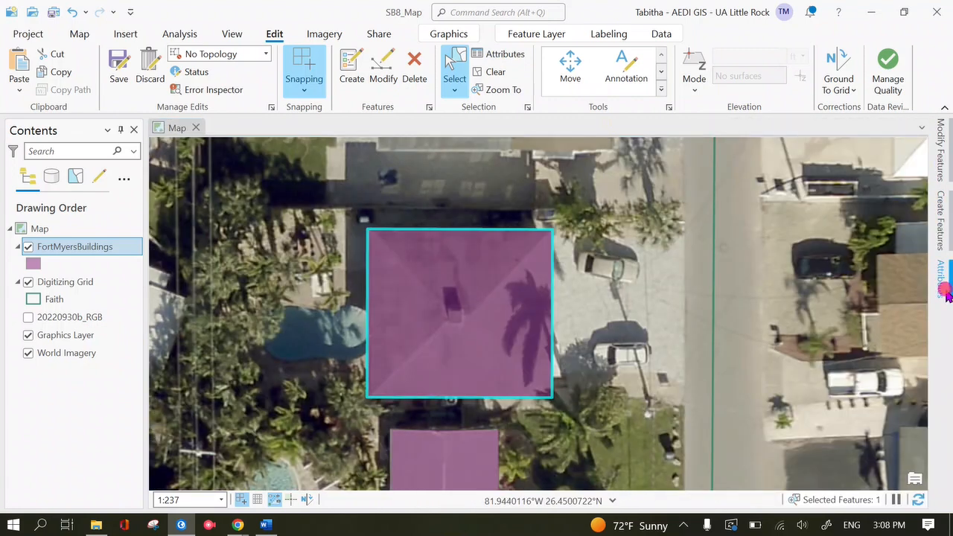
left_click(945, 289)
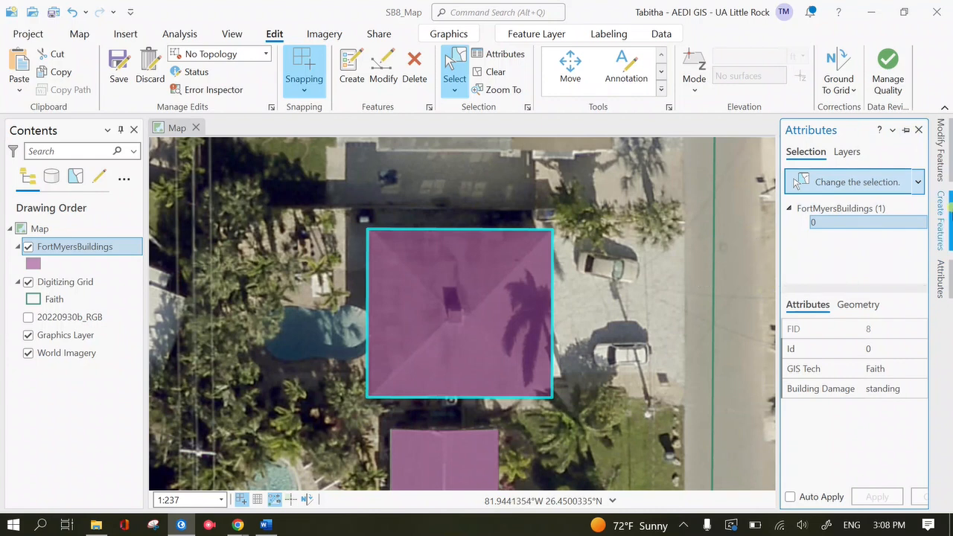
left_click(919, 130)
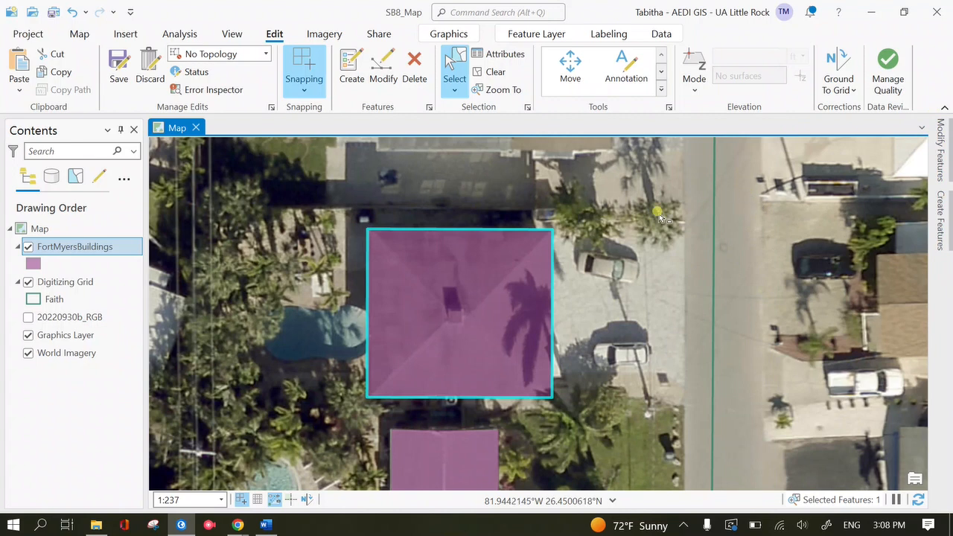
Digitize the grey-and-brown roof north of the last building as a rectangle in FortMyersBuildings, spanning the roof's outer extent
left_click(642, 268)
mouse_move(642, 269)
left_mouse_down()
mouse_move(633, 489)
mouse_move(627, 291)
mouse_move(632, 302)
left_mouse_up()
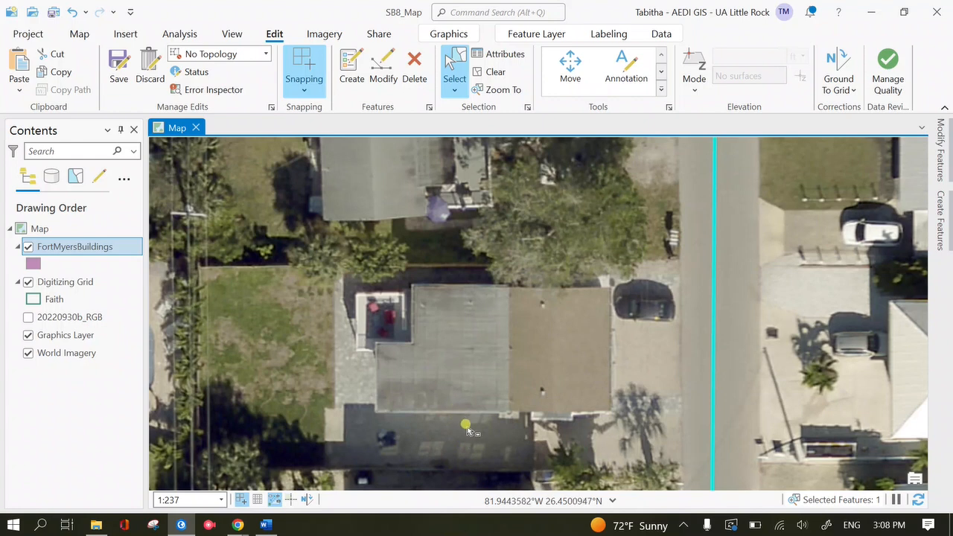
left_click(942, 220)
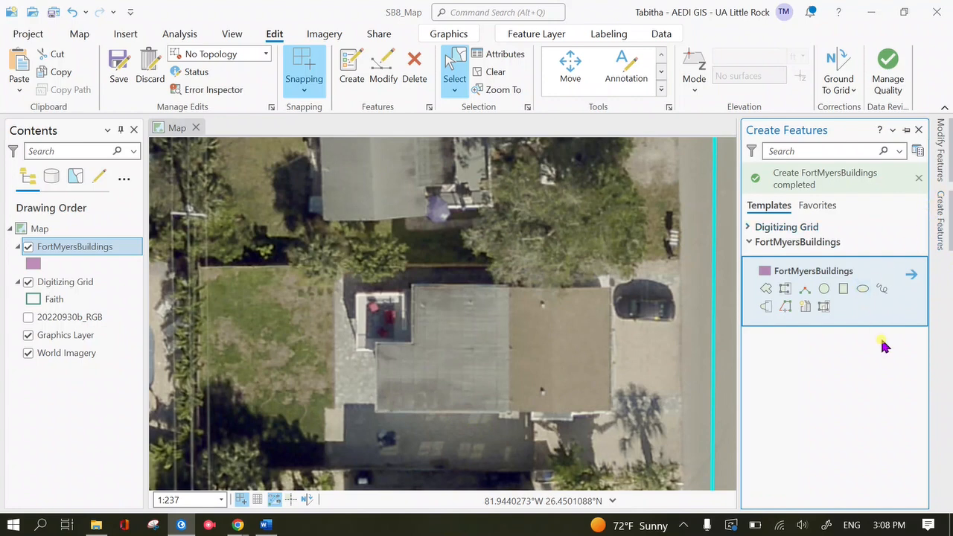
left_click(844, 290)
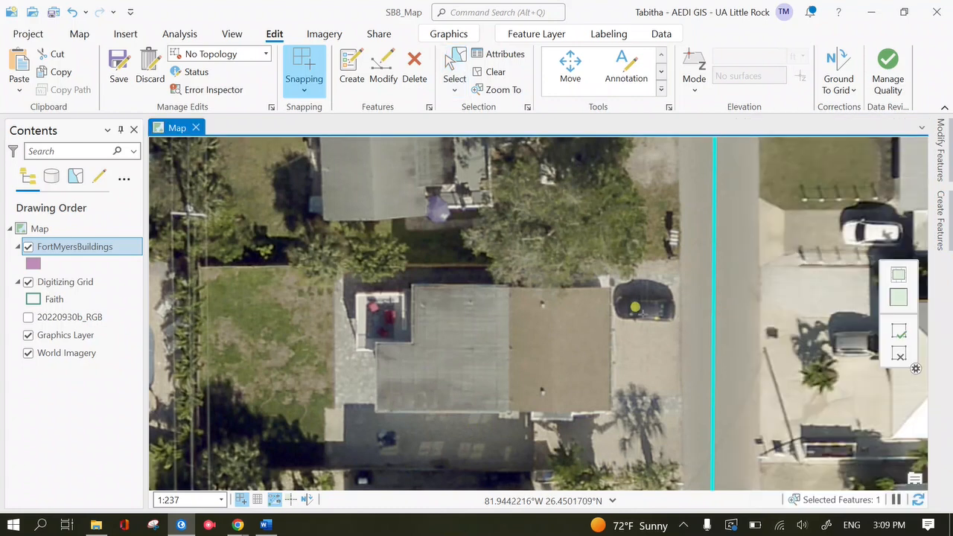
left_click(603, 283)
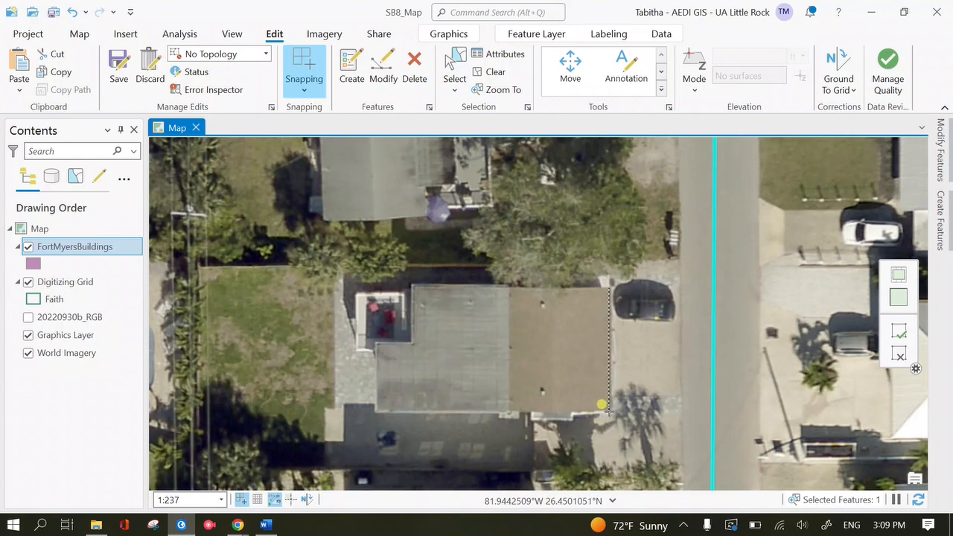
left_click(603, 407)
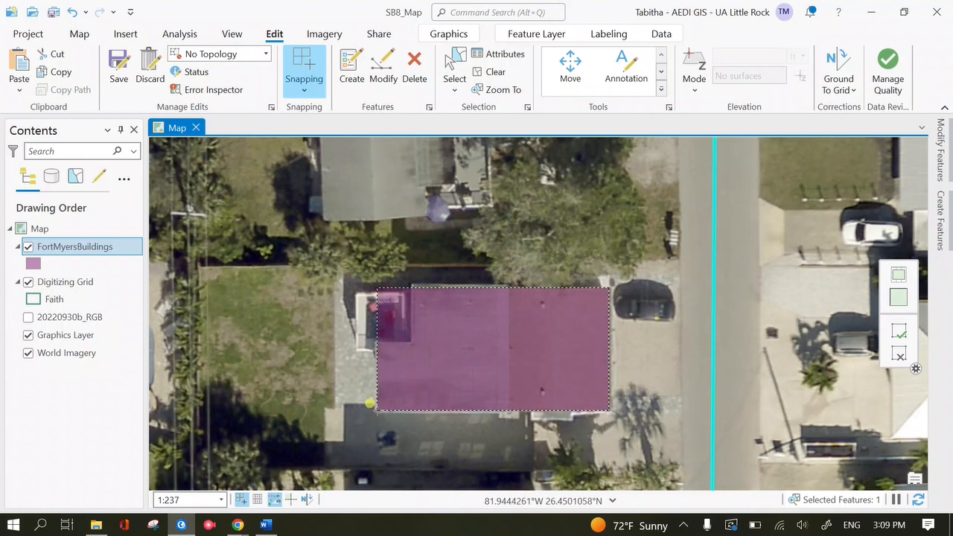
left_click(377, 410)
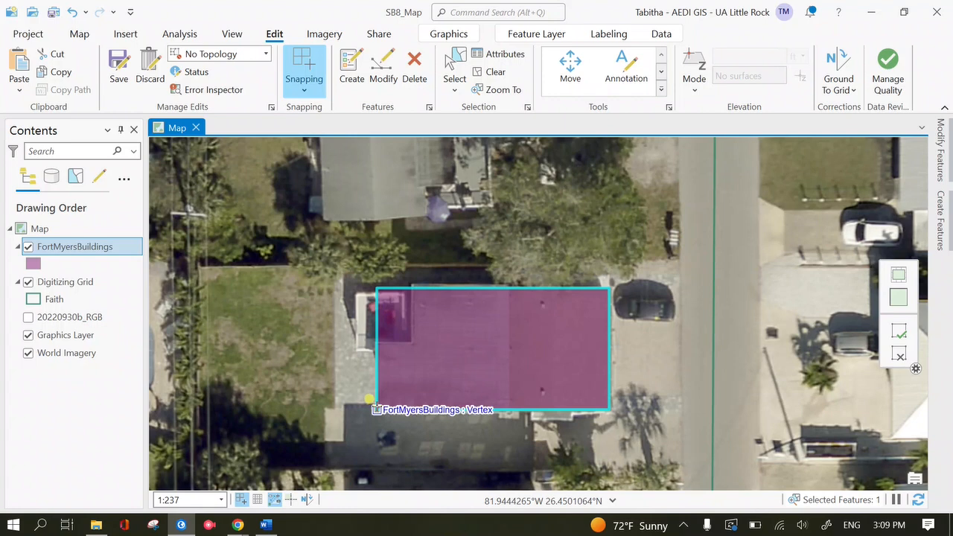
Zoom in on the new rectangle and compare its northwest corner with the roof outline in the imagery
scroll(426, 372, "up", 4)
scroll(625, 303, "down", 3)
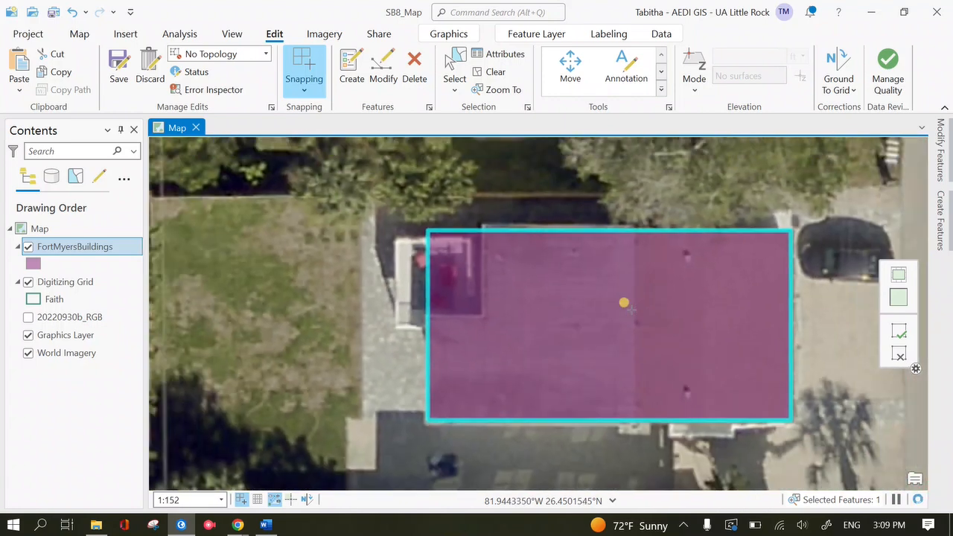
left_click(941, 218)
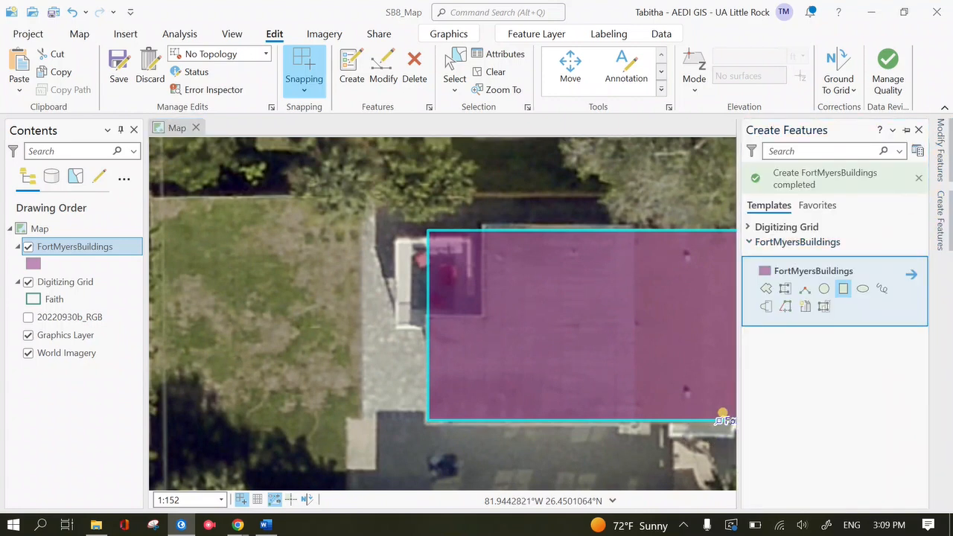
left_click(511, 287)
left_click_drag(489, 299, 421, 319)
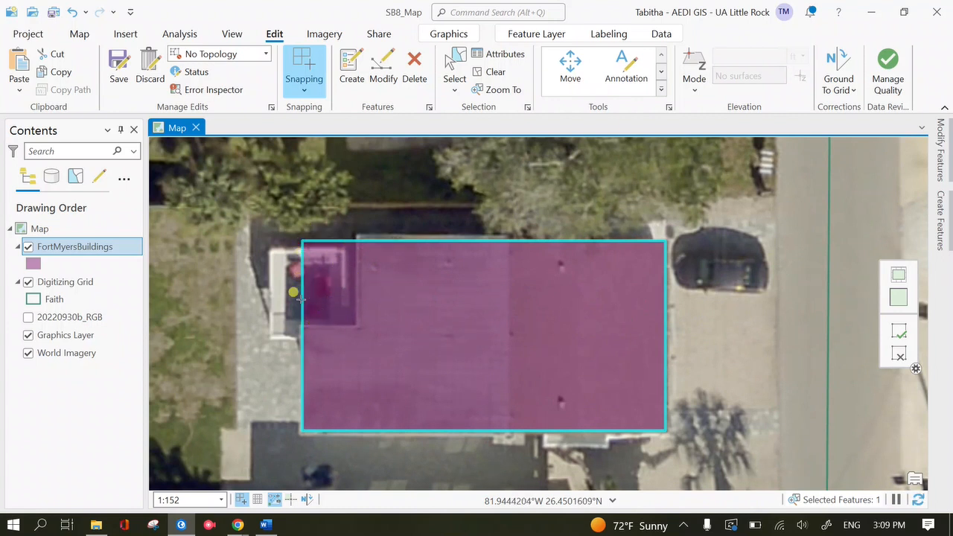
left_click(950, 226)
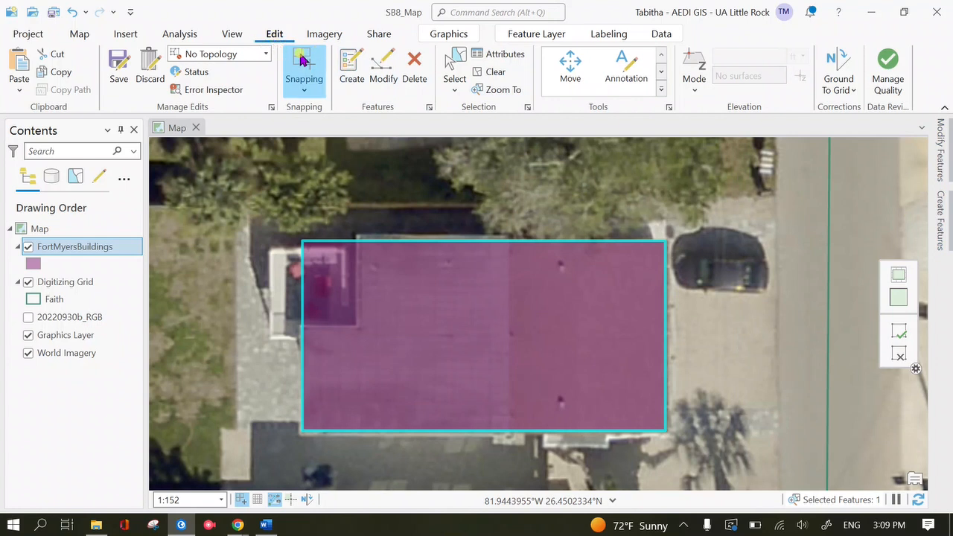
Open the Modify Features tools and start Reshape on the newly digitized building
left_click(383, 75)
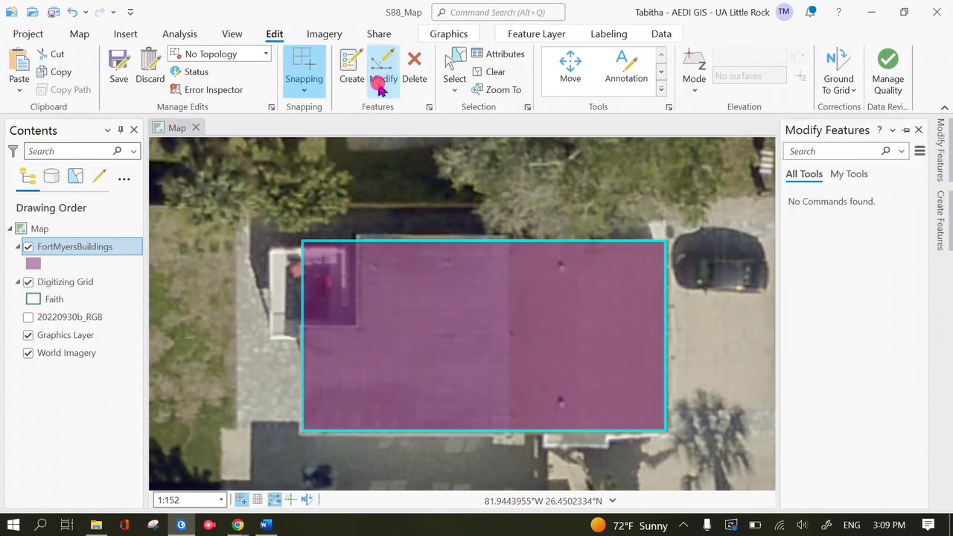
left_click(905, 132)
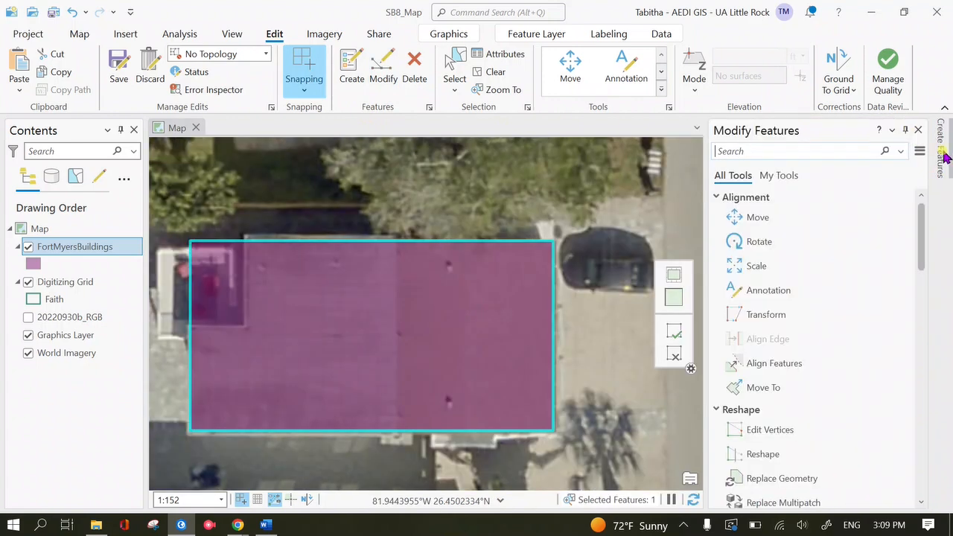
left_click(906, 131)
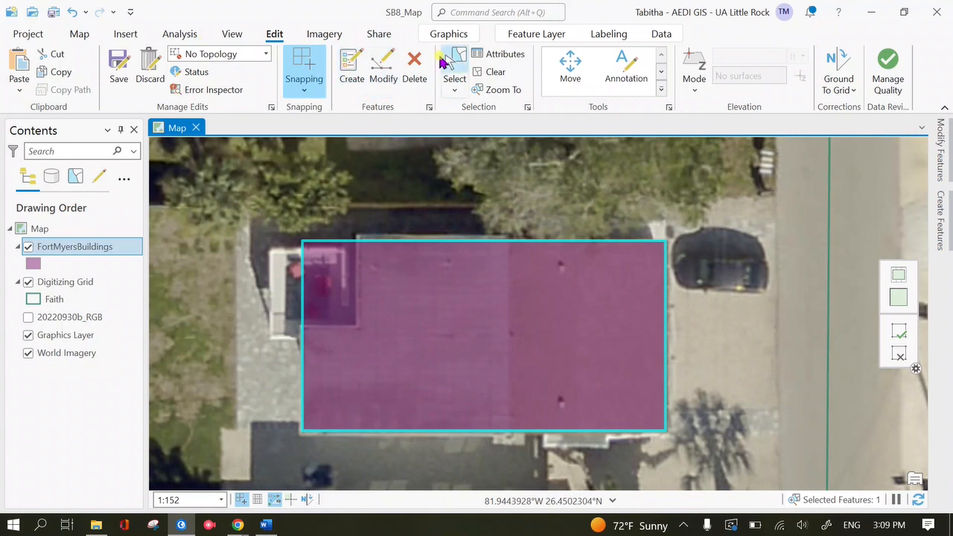
left_click(941, 156)
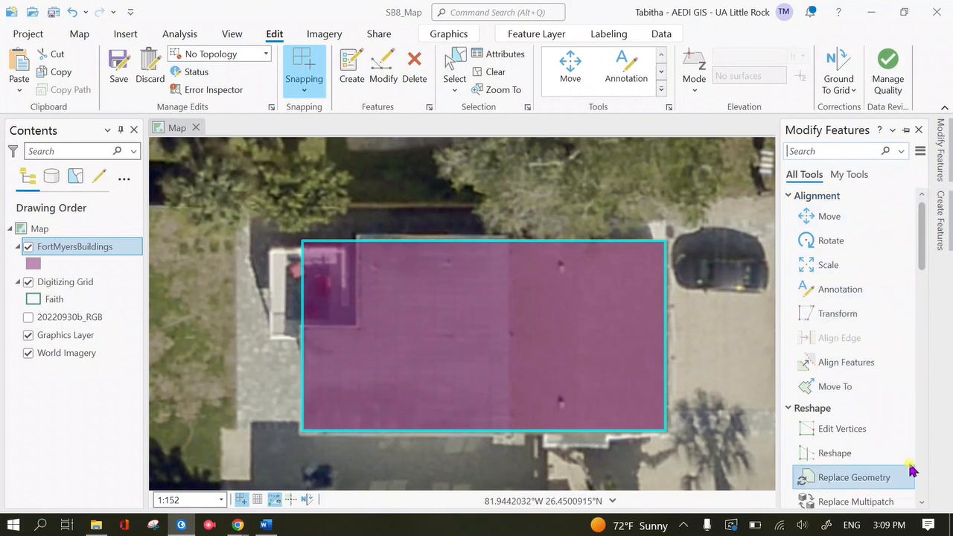
left_click(861, 454)
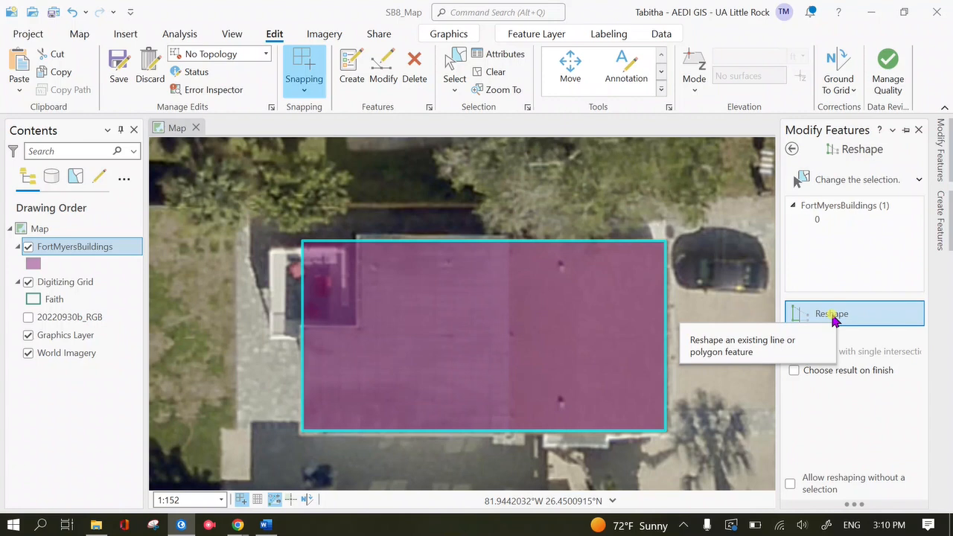
left_click(943, 158)
left_click(792, 150)
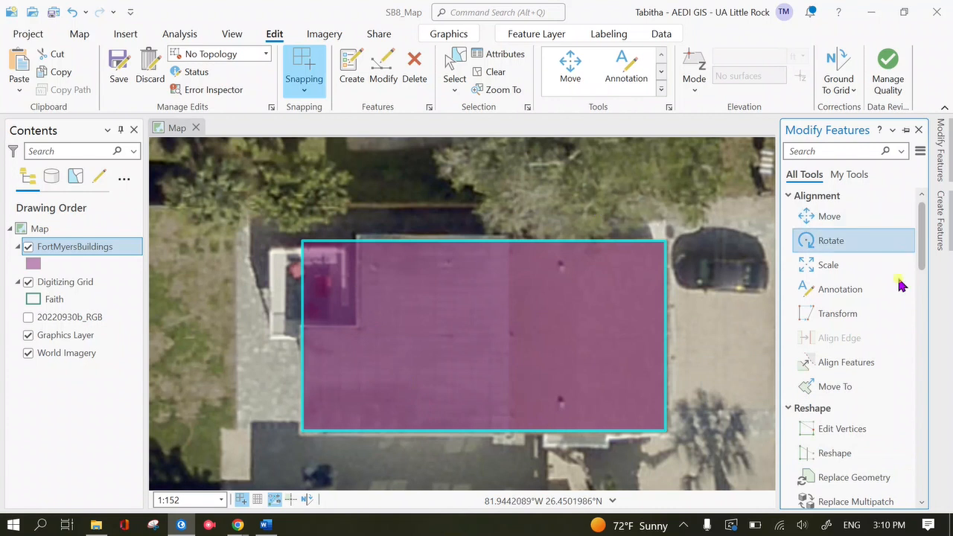
left_click(839, 460)
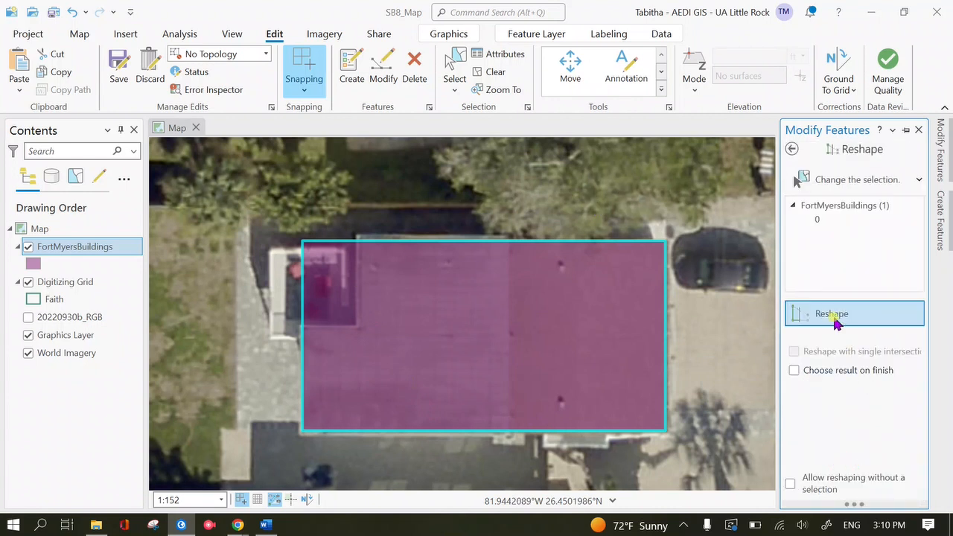
left_click(836, 318)
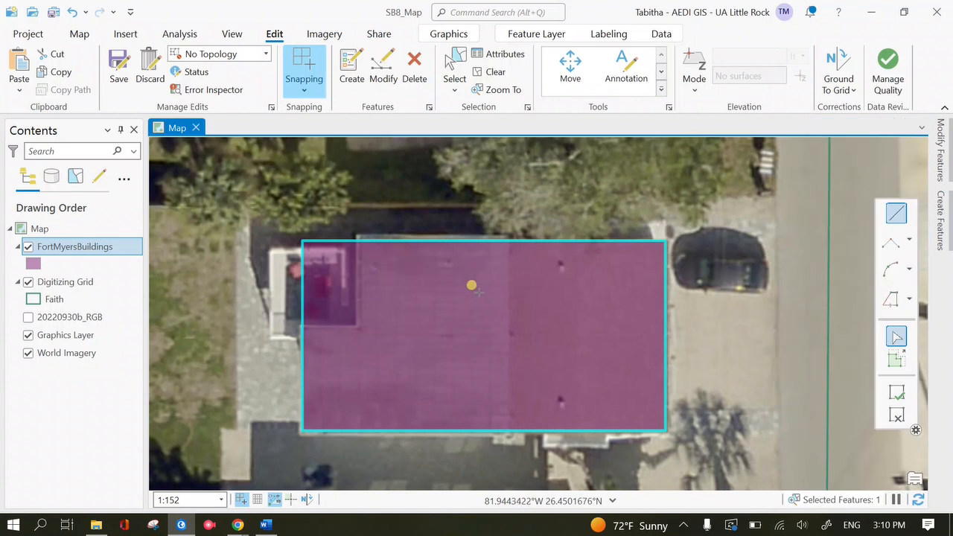
Try to cut the patio notch out of the building's northwest corner with a three-point reshape, and undo the reshape
left_click(354, 240)
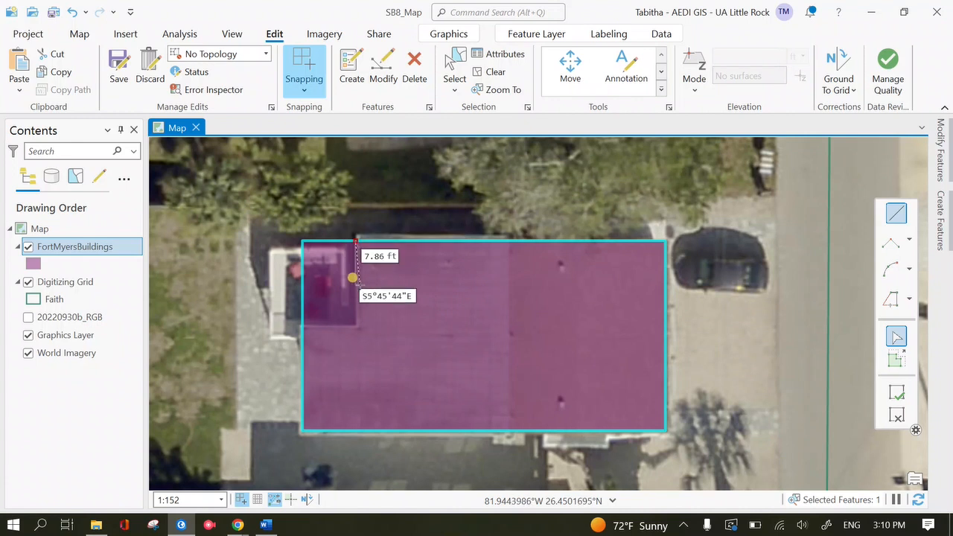
left_click(355, 321)
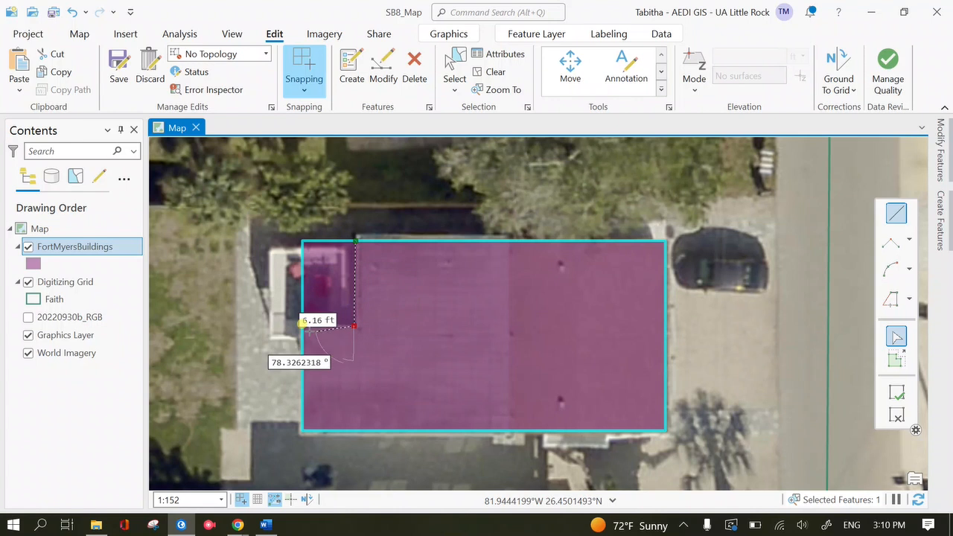
left_click(301, 326)
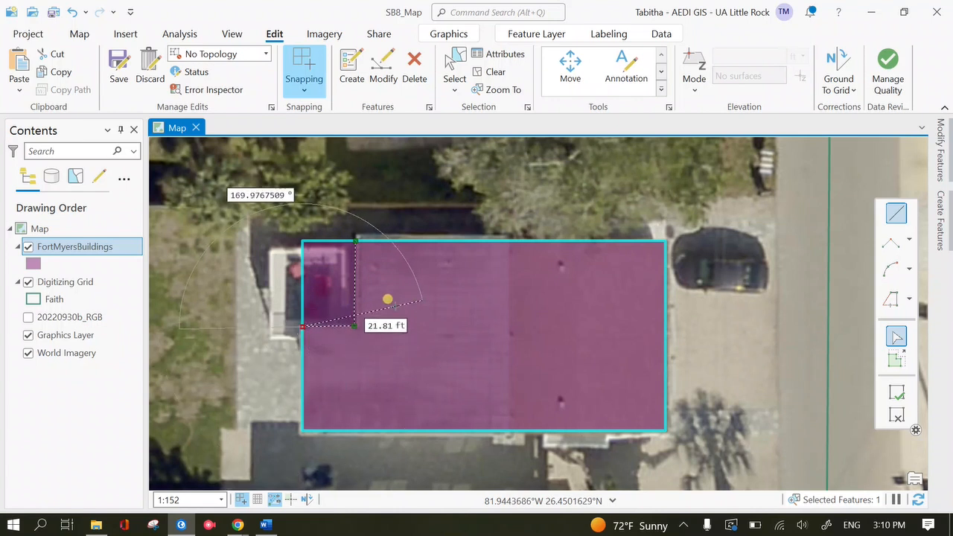
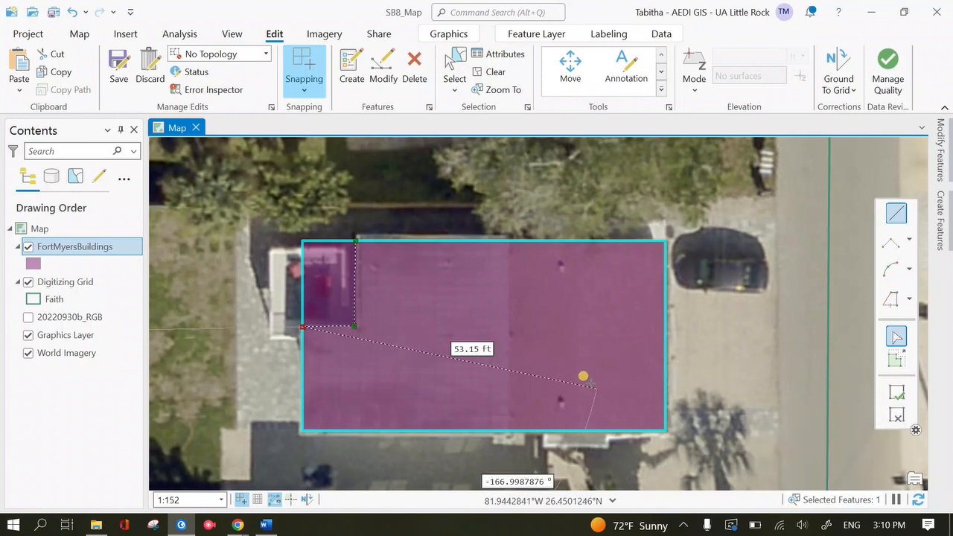
right_click(536, 334)
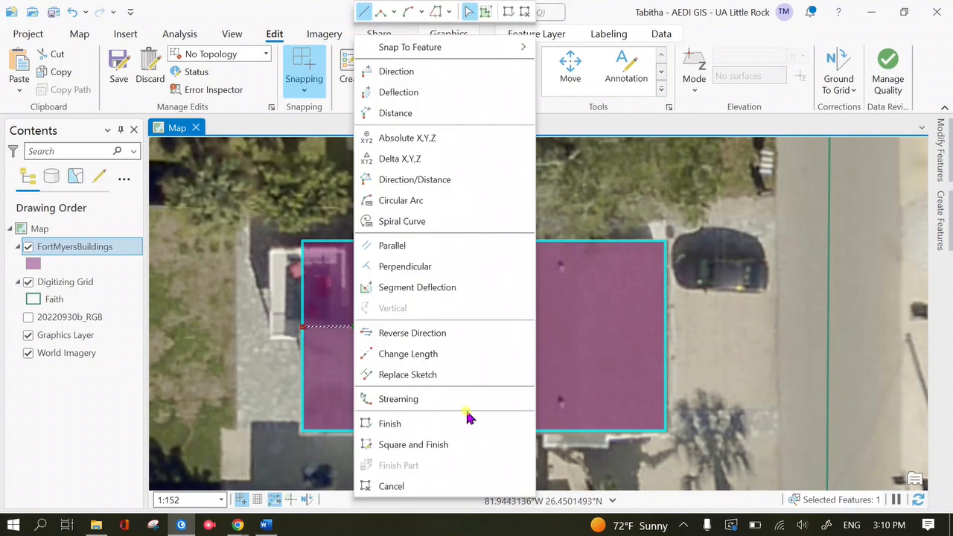
left_click(411, 428)
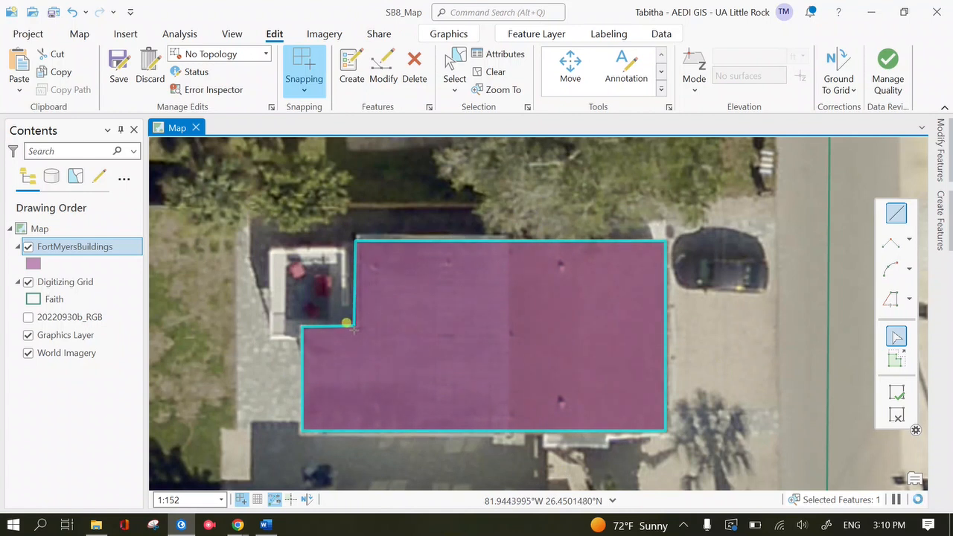
left_click(71, 12)
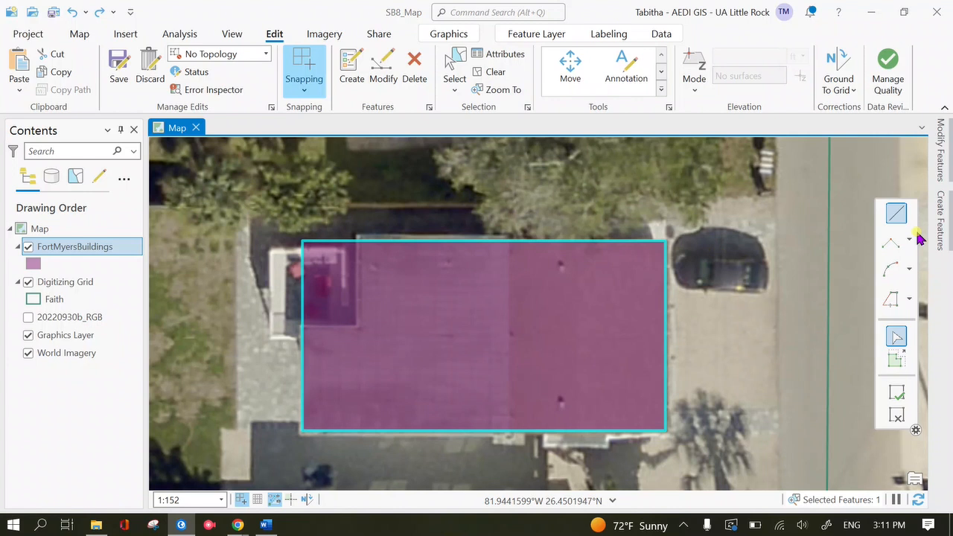
Start the northwest notch reshape with a segment perpendicular to the building's north edge, about 15 ft south to the patio's inner corner
left_click(941, 145)
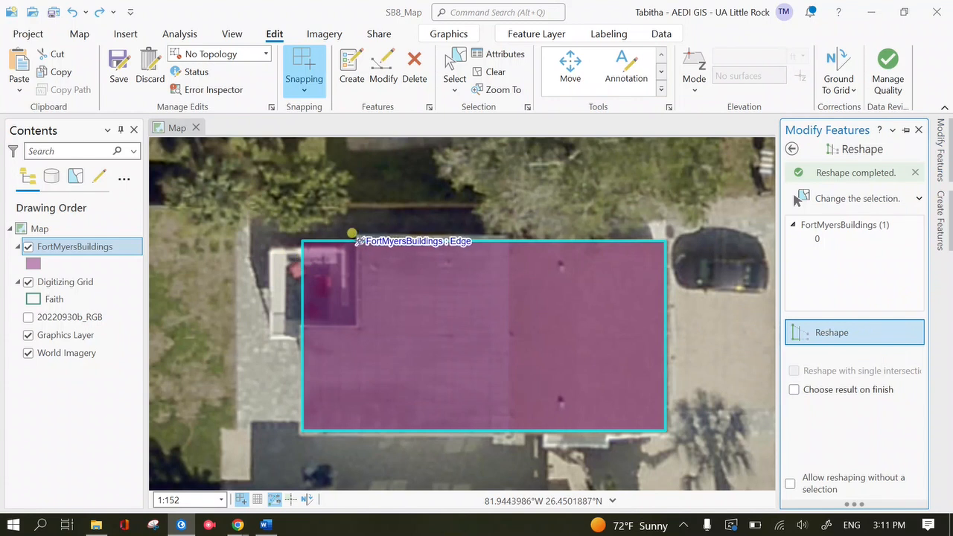
left_click(358, 241)
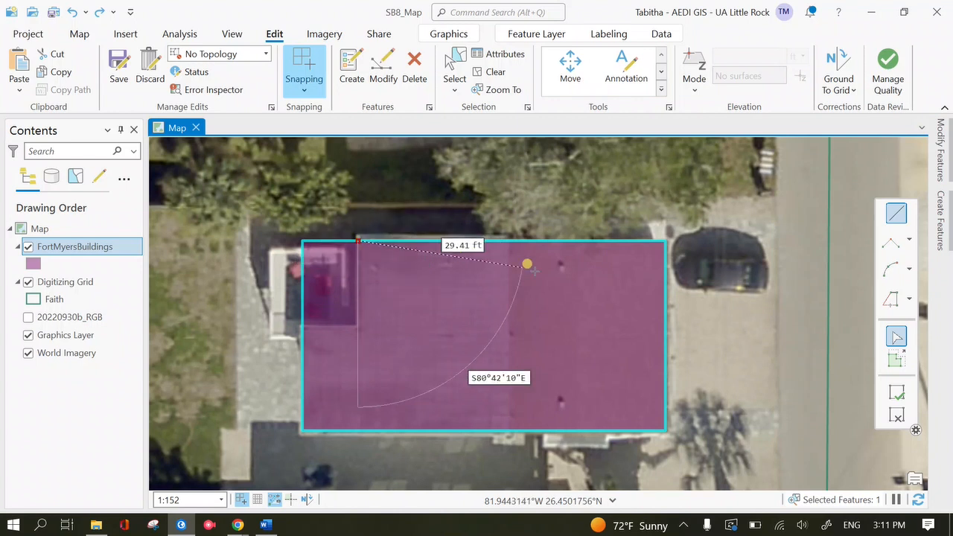
right_click(461, 247)
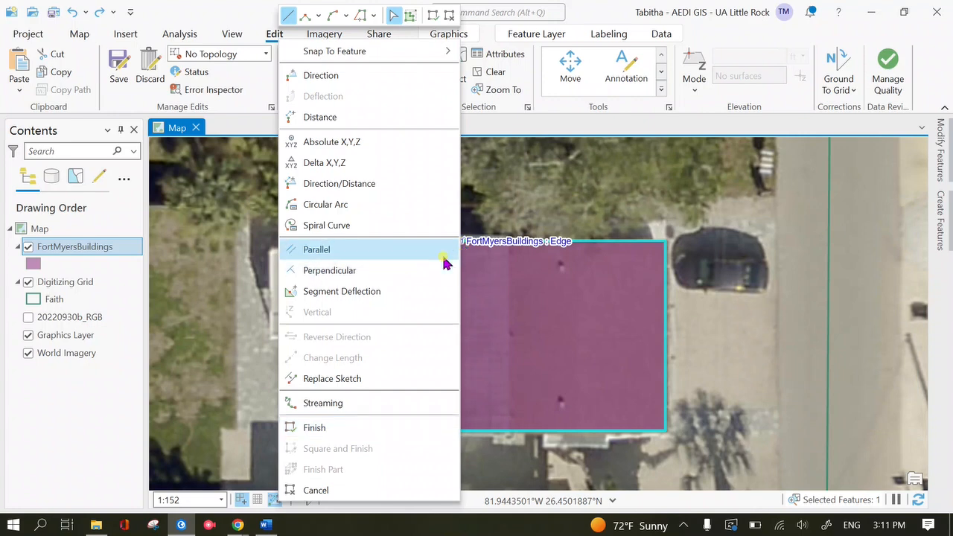
left_click(432, 278)
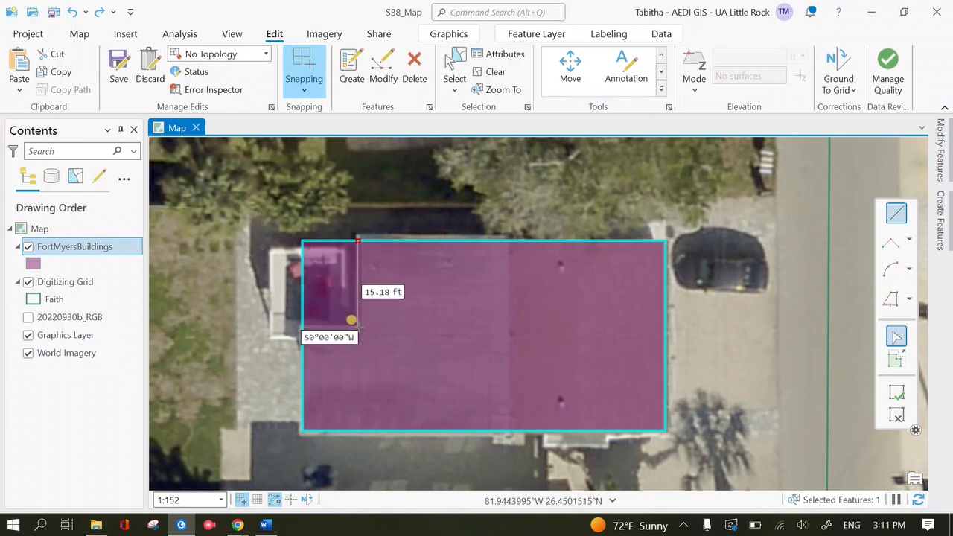
left_click(351, 321)
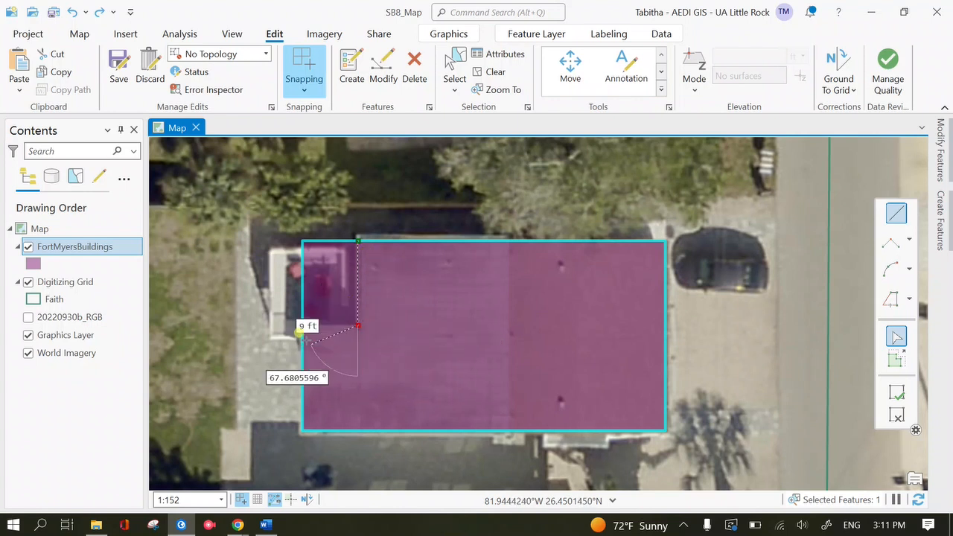
Complete the notch reshape with a segment parallel to the north edge ending on the building's west edge, and save the edits
right_click(407, 240)
left_click(319, 266)
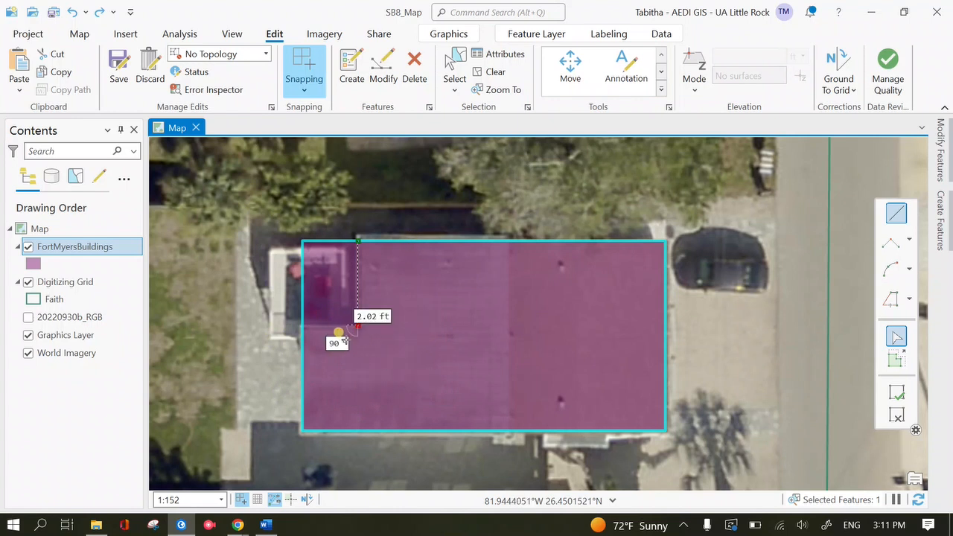
left_click(302, 325)
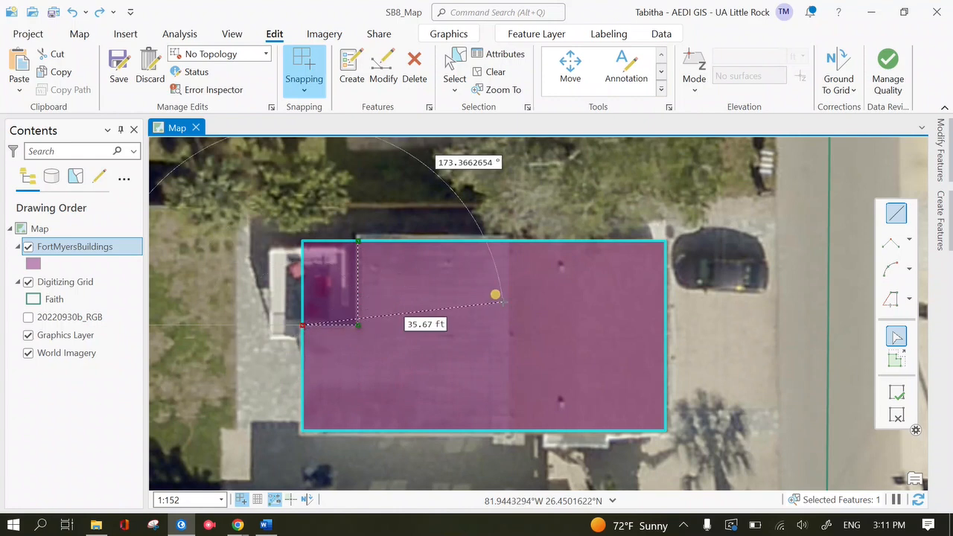
right_click(540, 337)
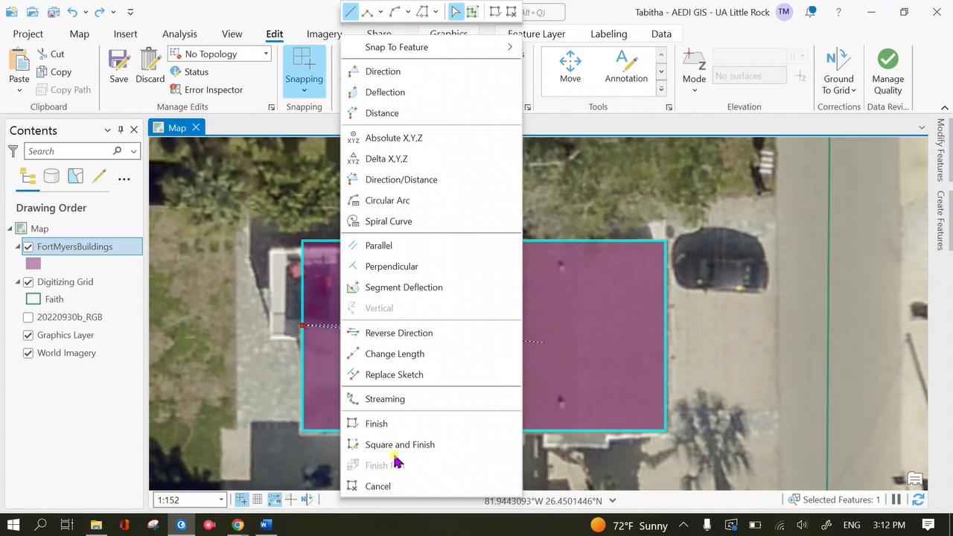
left_click(740, 326)
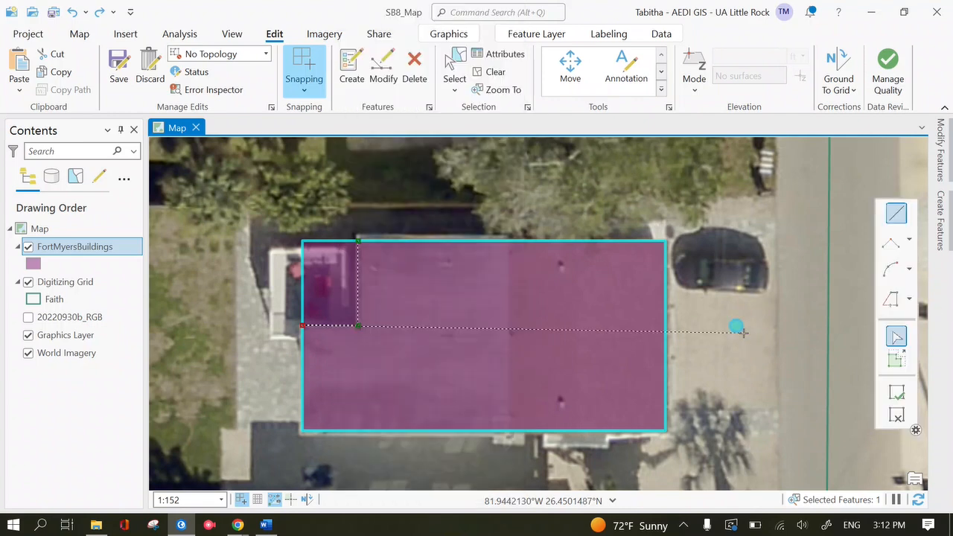
left_click(898, 401)
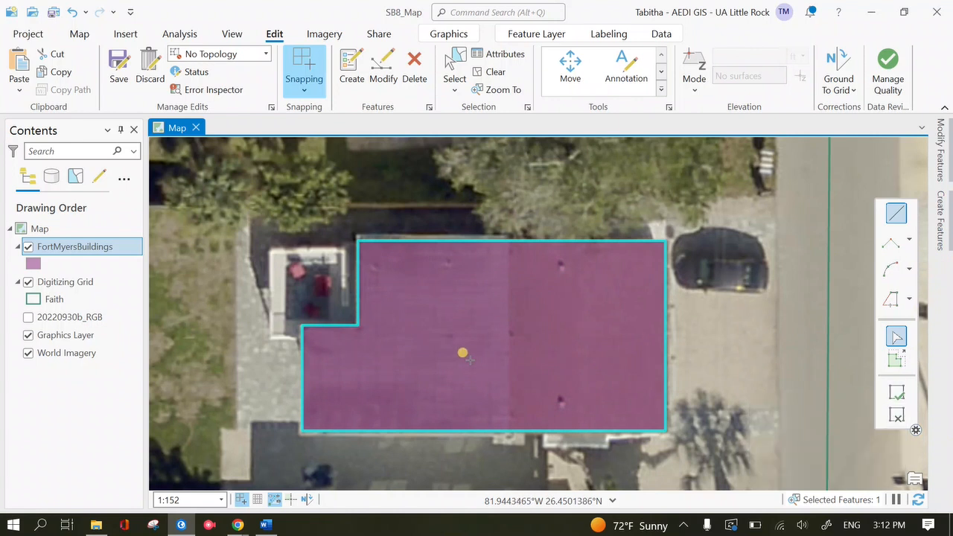
left_click(119, 67)
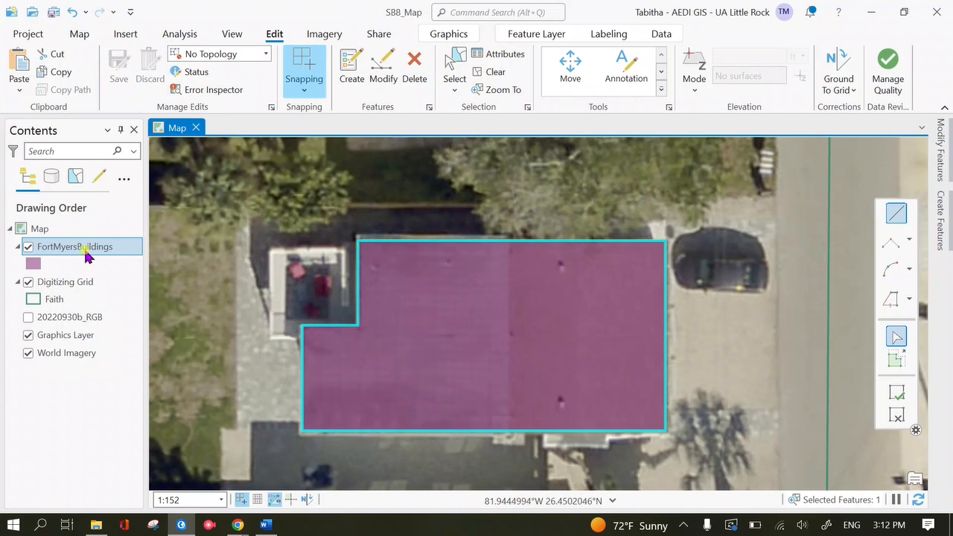
Compare the building in World Imagery and the 20220930b_RGB post-storm imagery with FortMyersBuildings hidden, and restore the original layer visibility
left_click(29, 247)
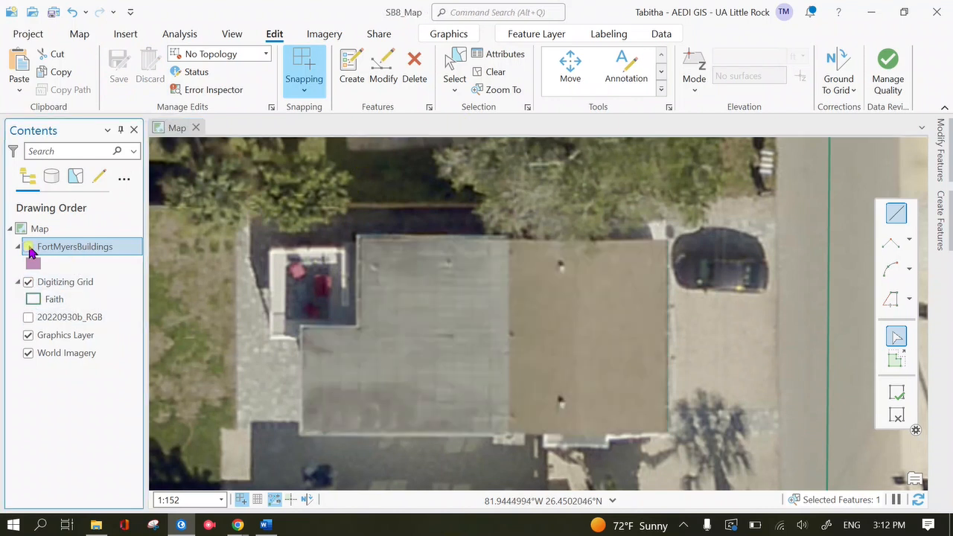
left_click(27, 317)
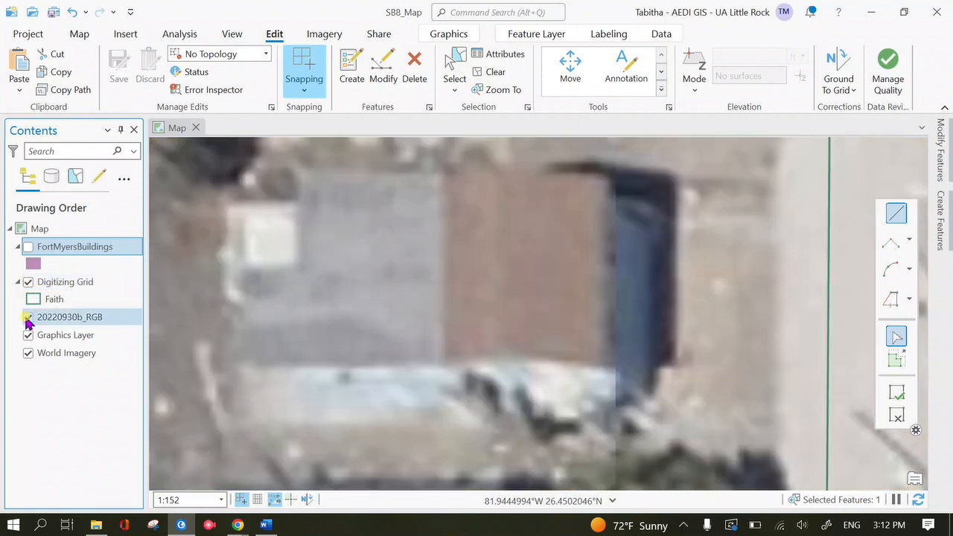
scroll(461, 297, "up", 1)
scroll(460, 297, "down", 2)
scroll(458, 296, "down", 1)
scroll(458, 296, "up", 1)
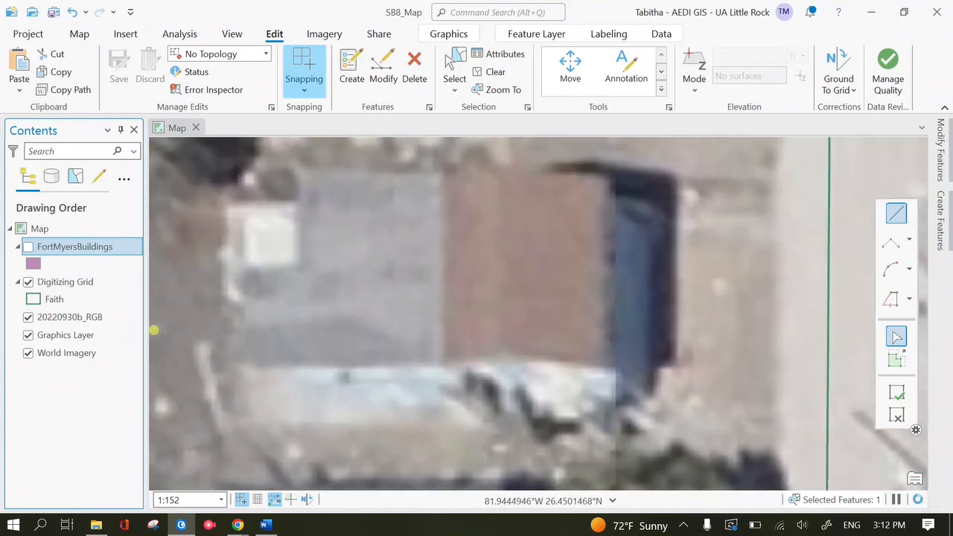
left_click(28, 317)
left_click(28, 317)
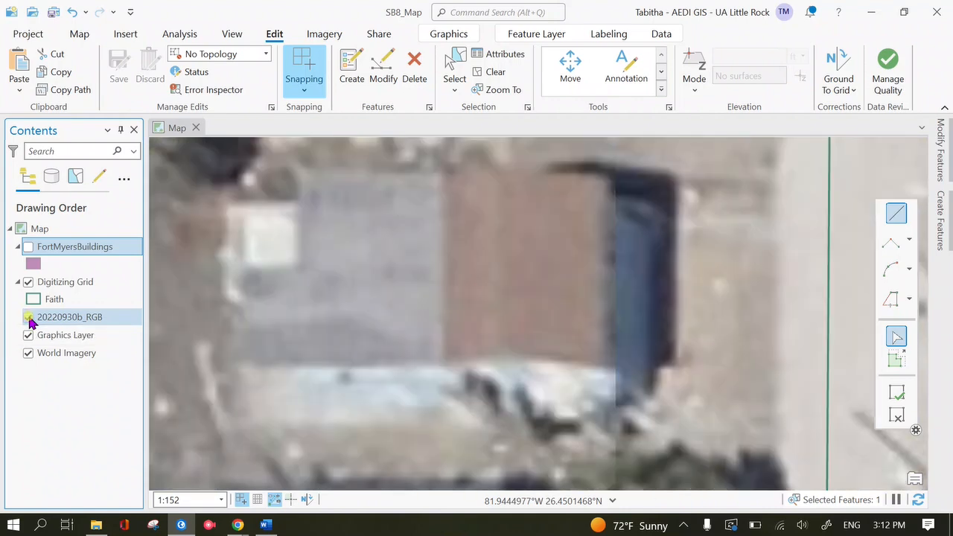
left_click(29, 317)
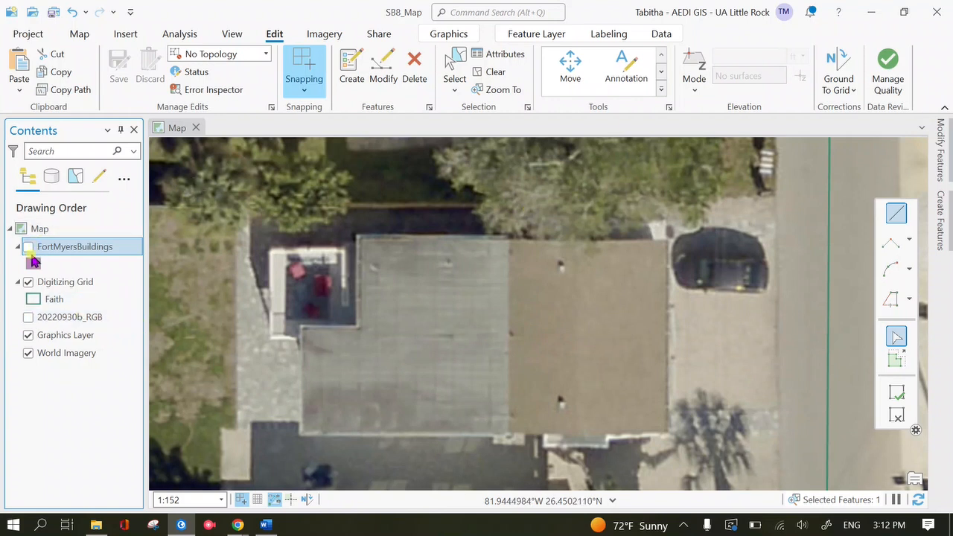
left_click(27, 247)
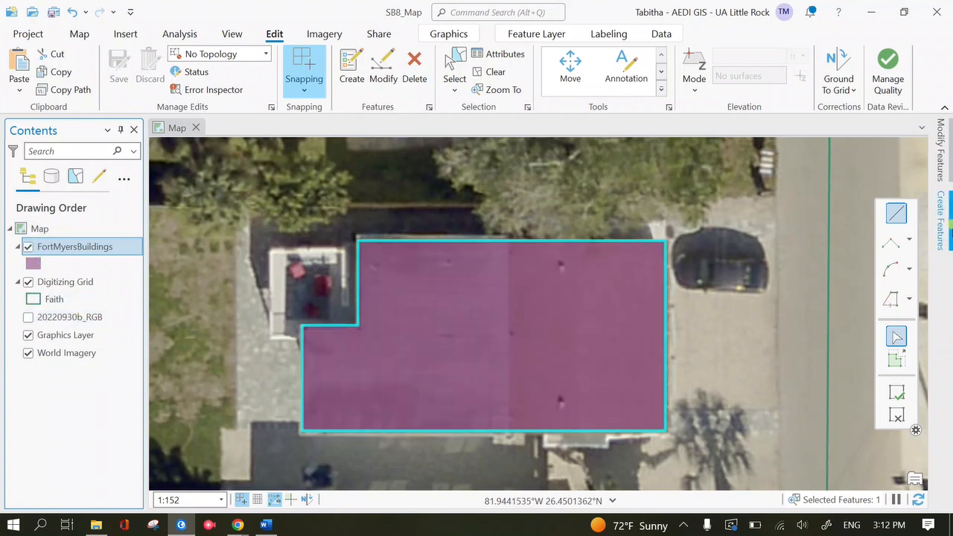
Enter the technician's name as GIS Tech and "standing" as Building Damage for the reshaped building, and apply the attributes
left_click(499, 54)
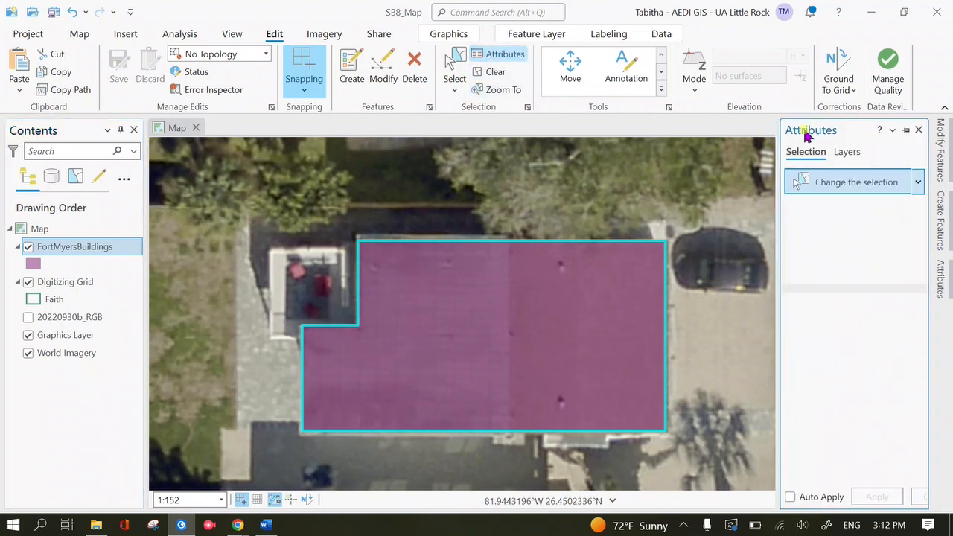
left_click(830, 191)
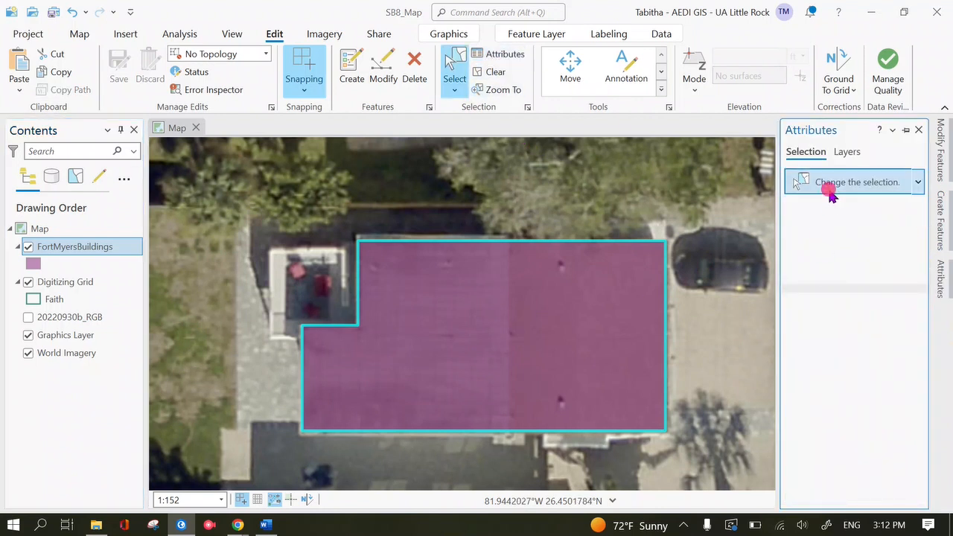
left_click(589, 379)
left_click(587, 324)
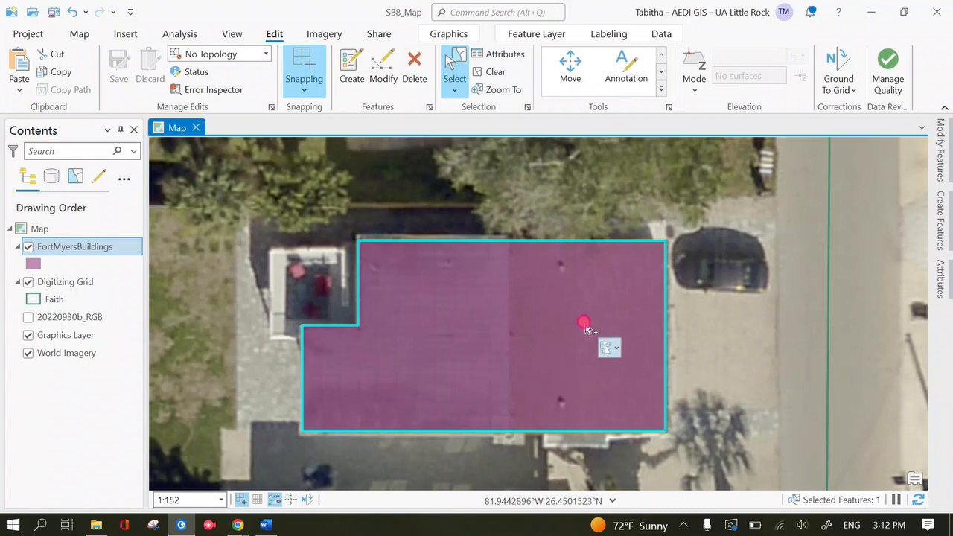
left_click(942, 283)
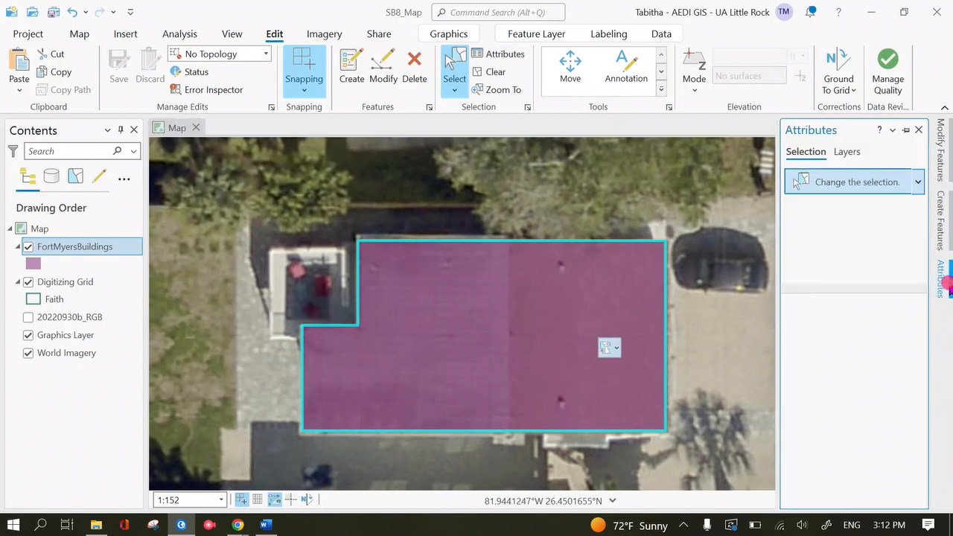
left_click(871, 368)
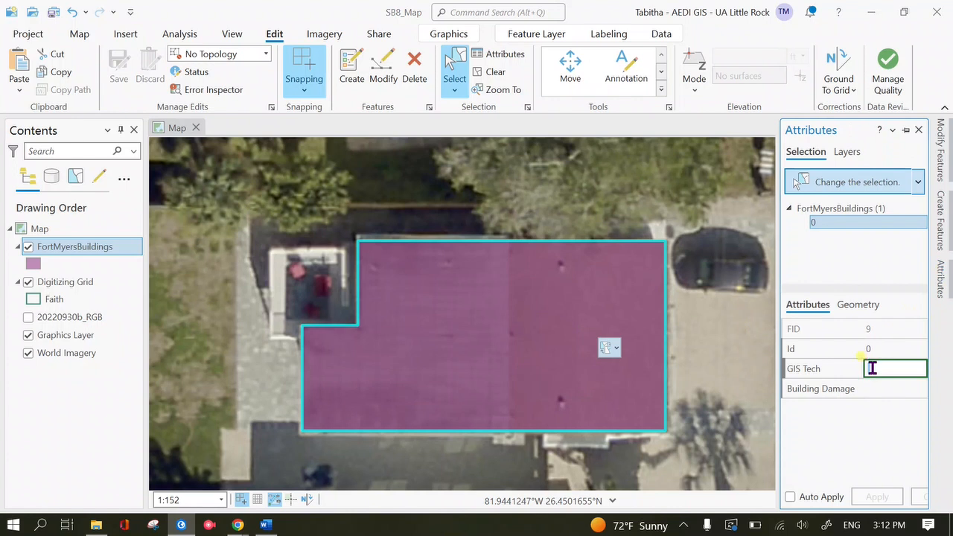
type("Faith")
key("Tab")
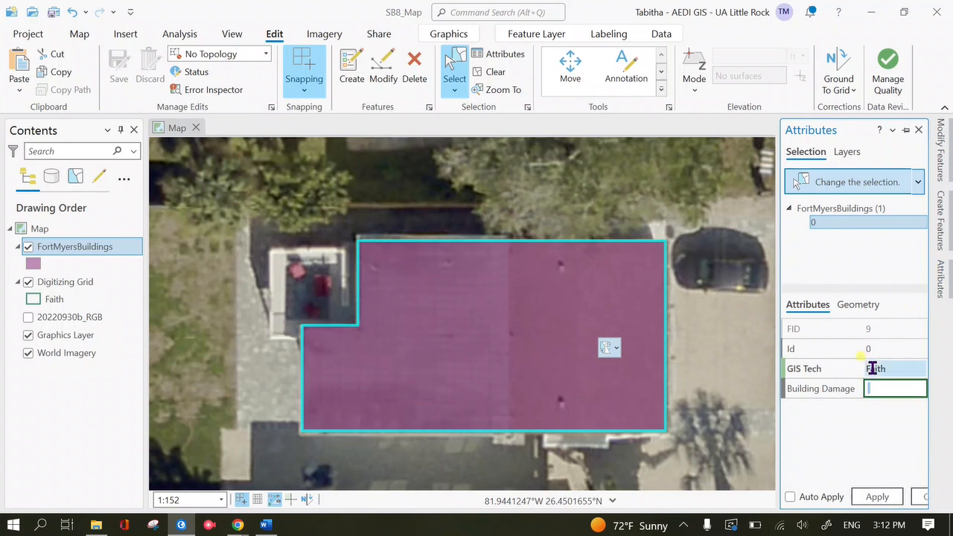
type("standing")
key("Return")
left_click(887, 496)
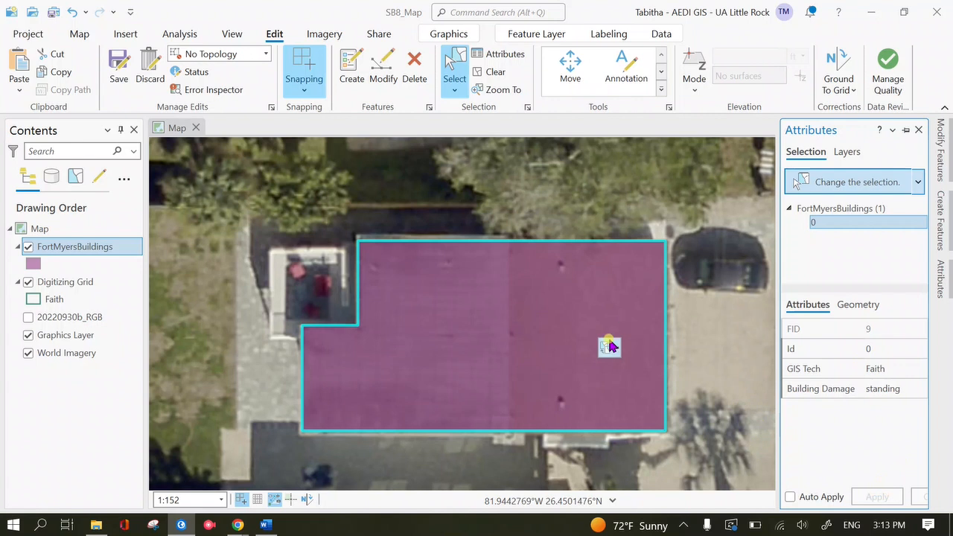
left_click(611, 346)
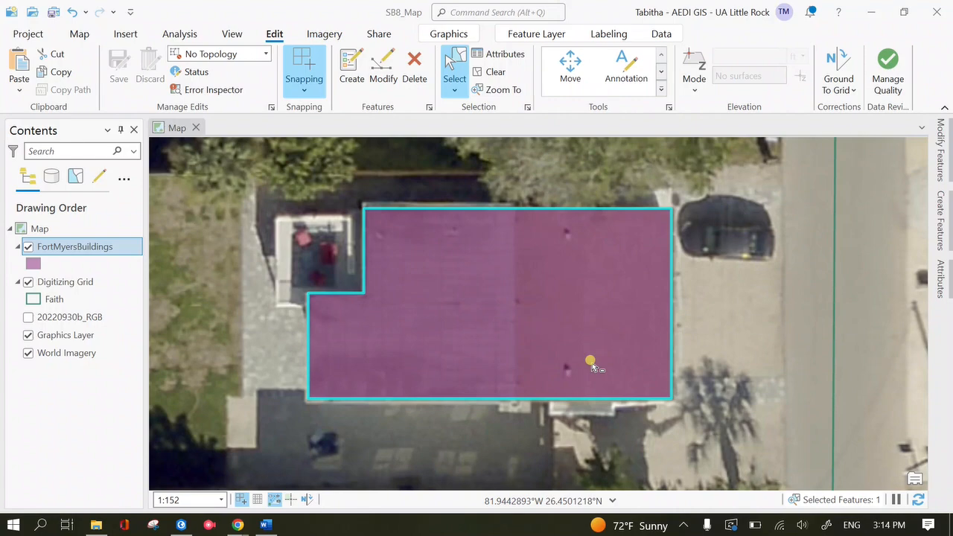
Digitize a rectangular FortMyersBuildings footprint over the main body of the long white-roofed building, from its south edge north to the courtyard's south edge
scroll(592, 365, "up", 1)
scroll(592, 365, "down", 6)
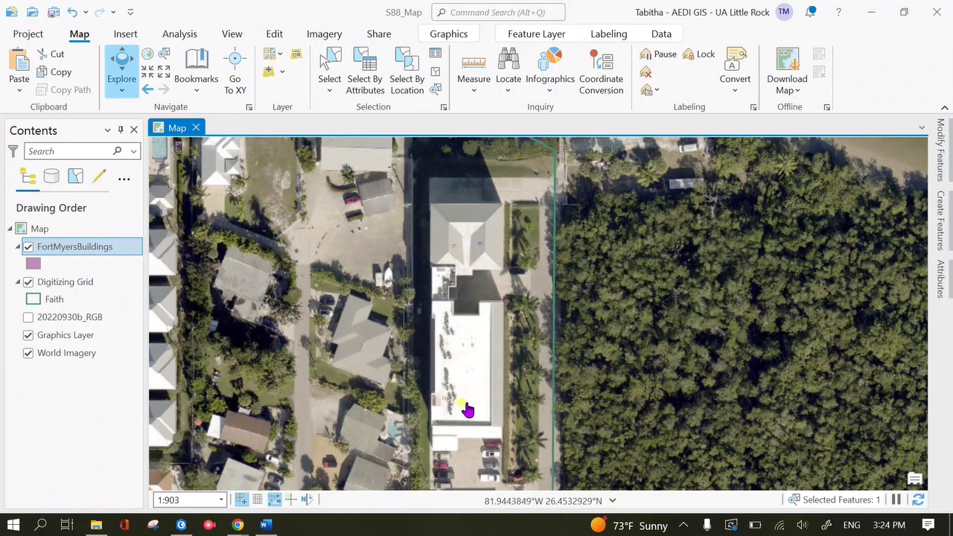
left_click_drag(484, 341, 481, 336)
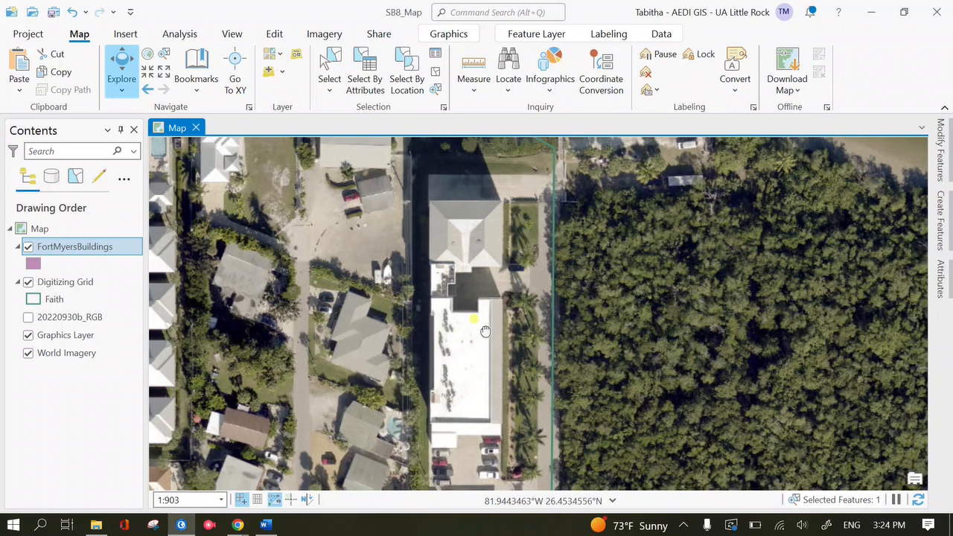
left_click(944, 110)
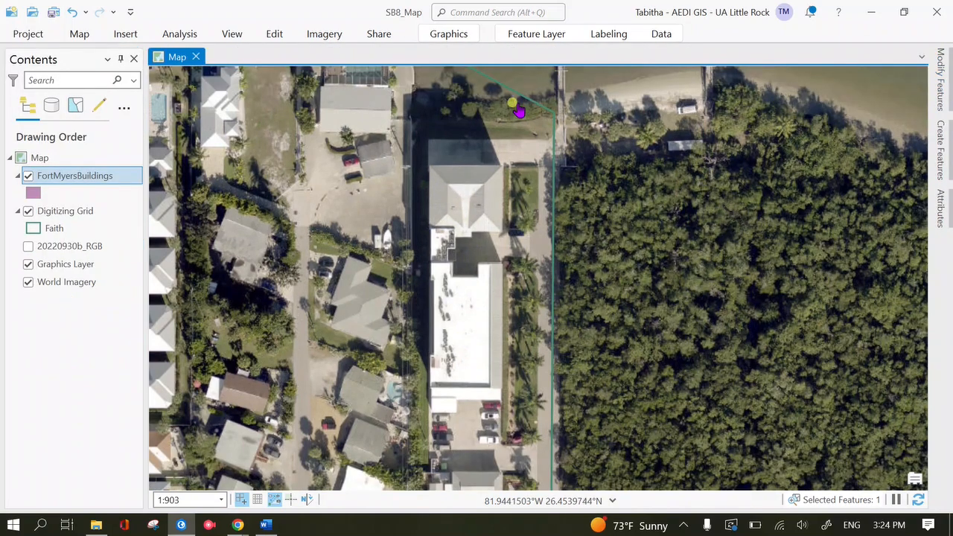
left_click_drag(484, 268, 517, 235)
scroll(516, 235, "up", 2)
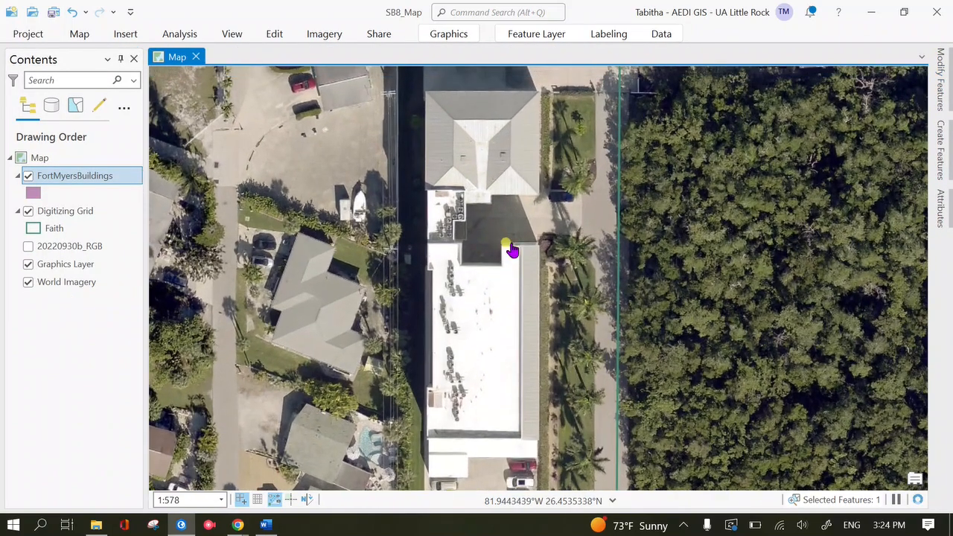
left_click_drag(506, 243, 512, 249)
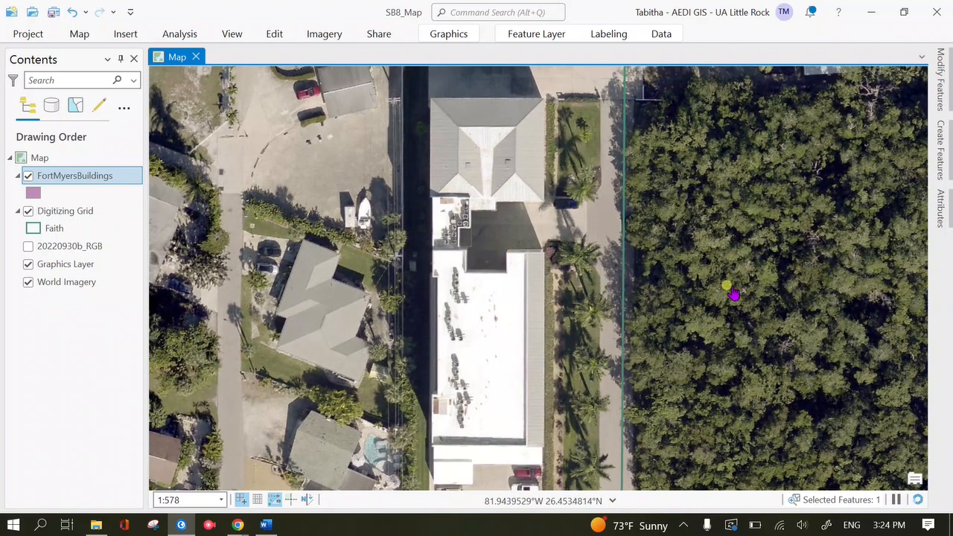
left_click(945, 173)
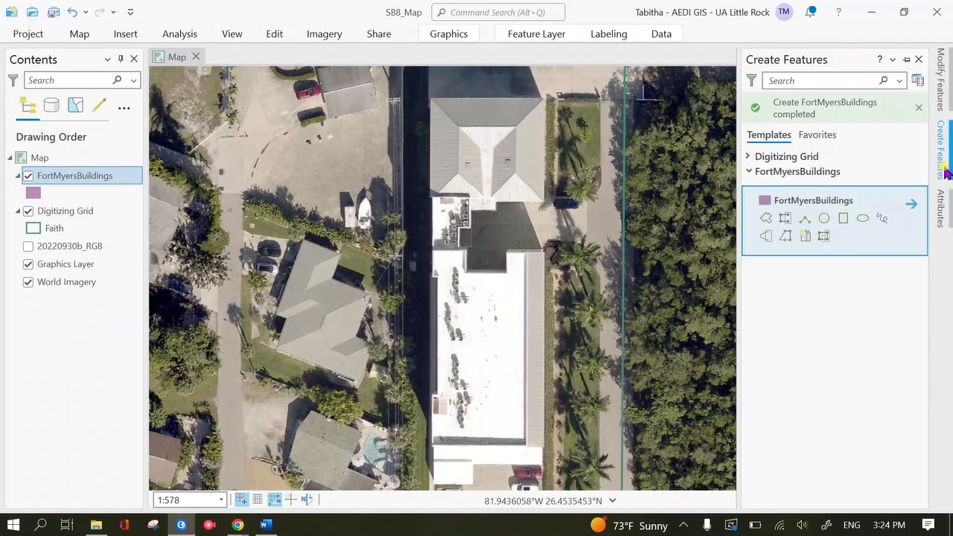
left_click(826, 201)
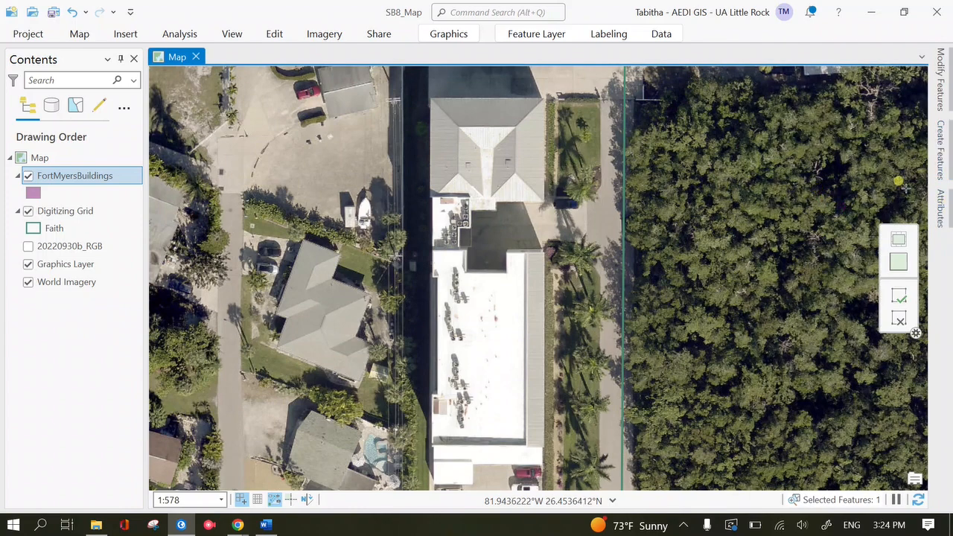
left_click(941, 160)
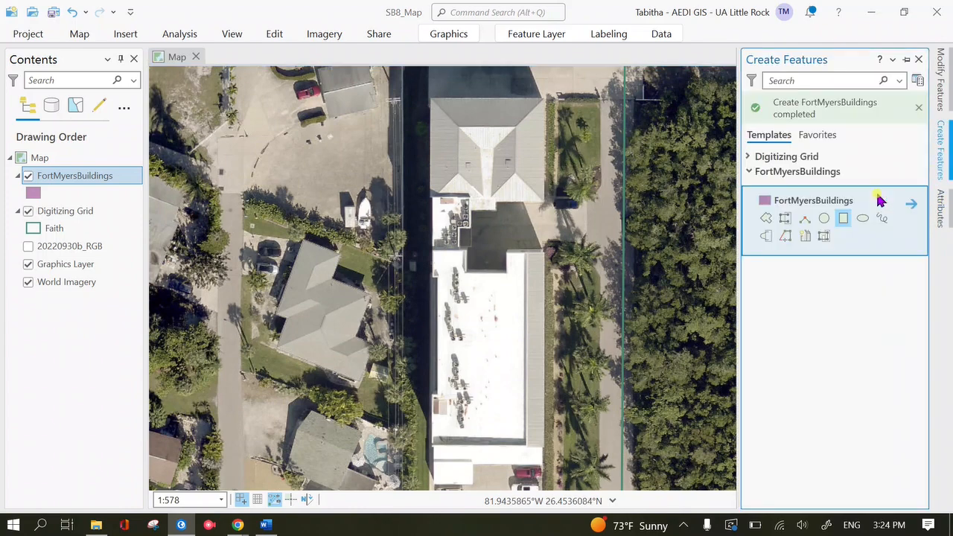
left_click(843, 219)
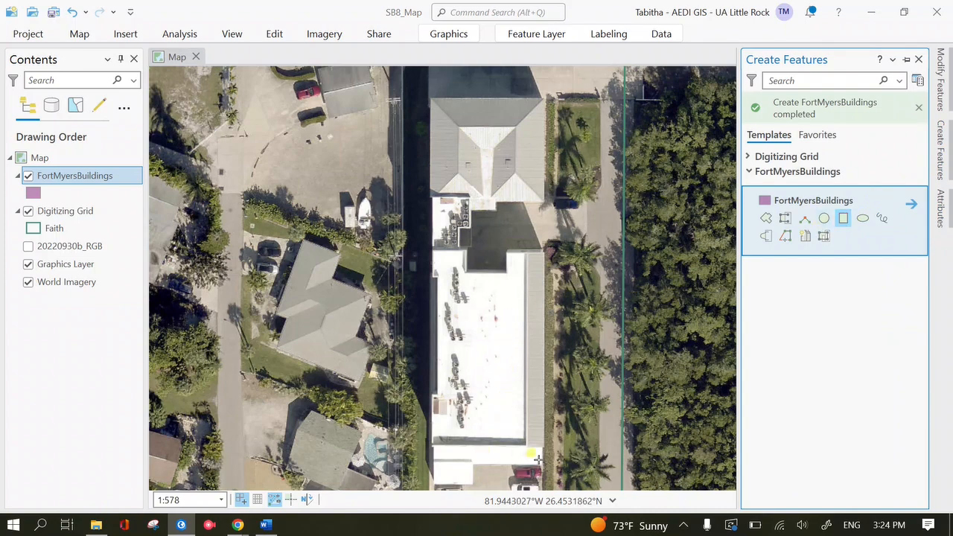
left_click(533, 457)
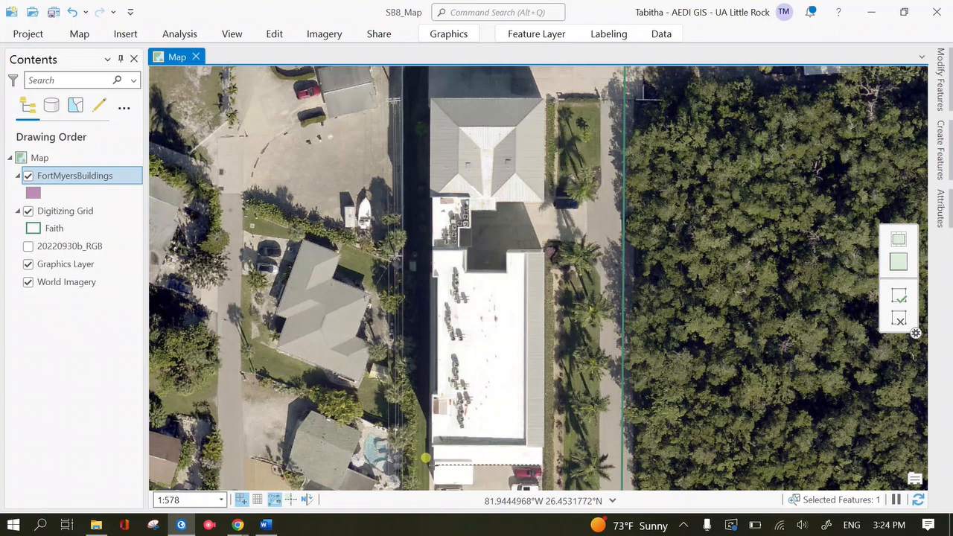
left_click(424, 458)
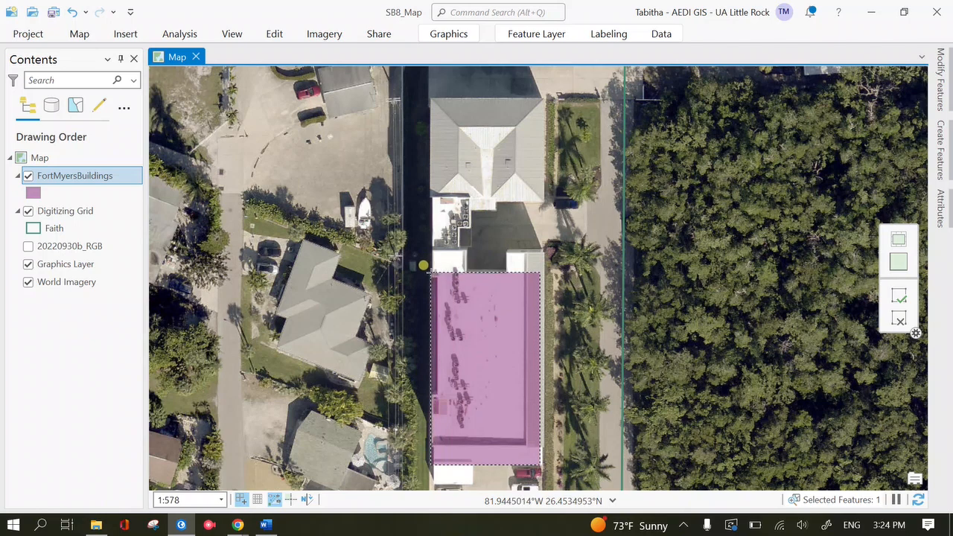
left_click(425, 266)
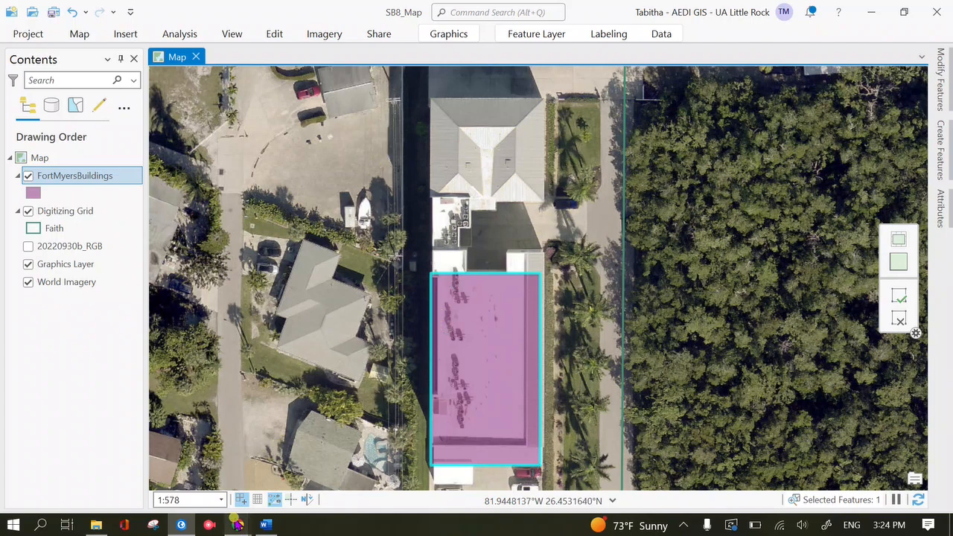
In Google Maps, leave the current Street View, find the same white-roofed building in the satellite view, and enter Street View on Mango St beside it
mouse_move(240, 526)
left_click(819, 488)
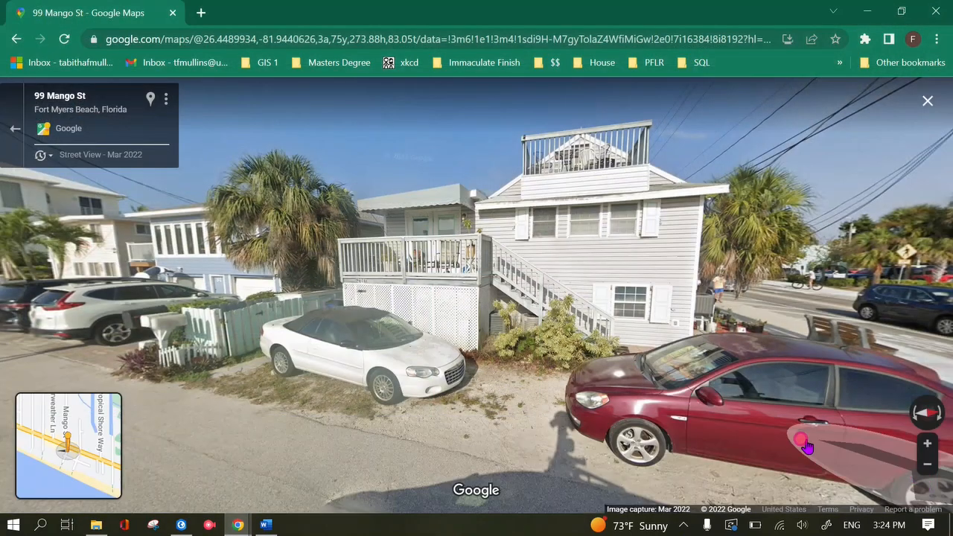
left_click(7, 128)
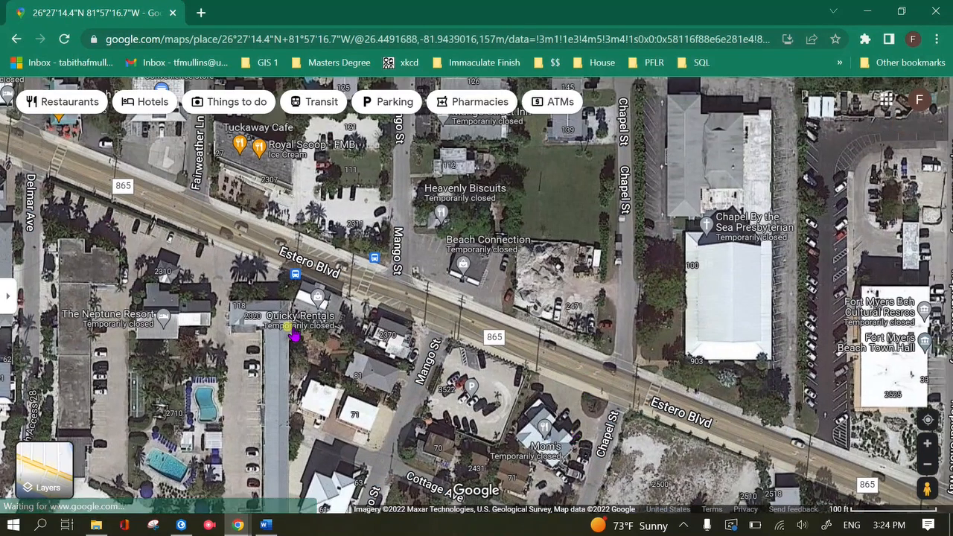
left_click_drag(442, 259, 435, 458)
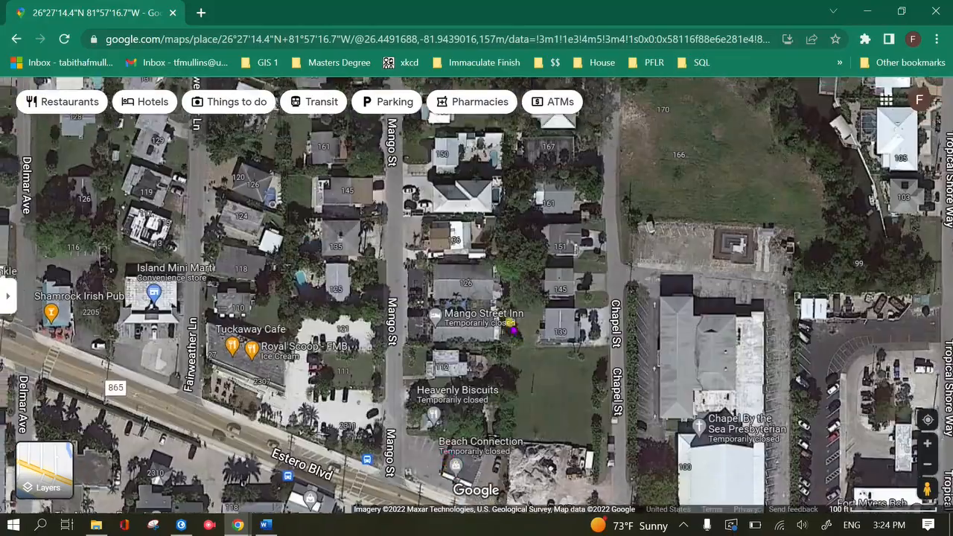
left_click_drag(529, 280, 506, 454)
left_click_drag(458, 253, 489, 427)
left_click_drag(503, 223, 528, 372)
left_click_drag(517, 261, 519, 404)
left_click_drag(532, 292, 538, 399)
left_click_drag(502, 189, 534, 318)
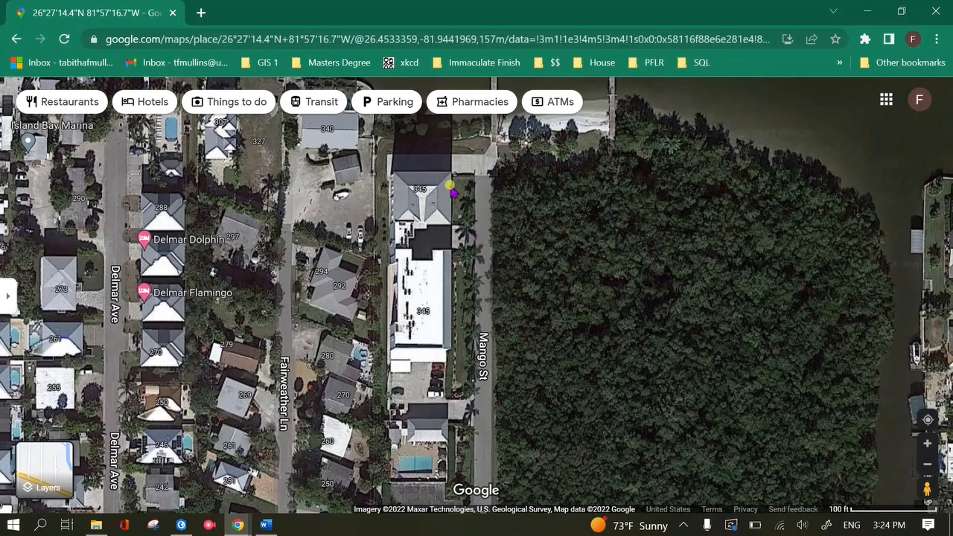
left_click_drag(559, 360, 560, 421)
left_click_drag(922, 488, 484, 301)
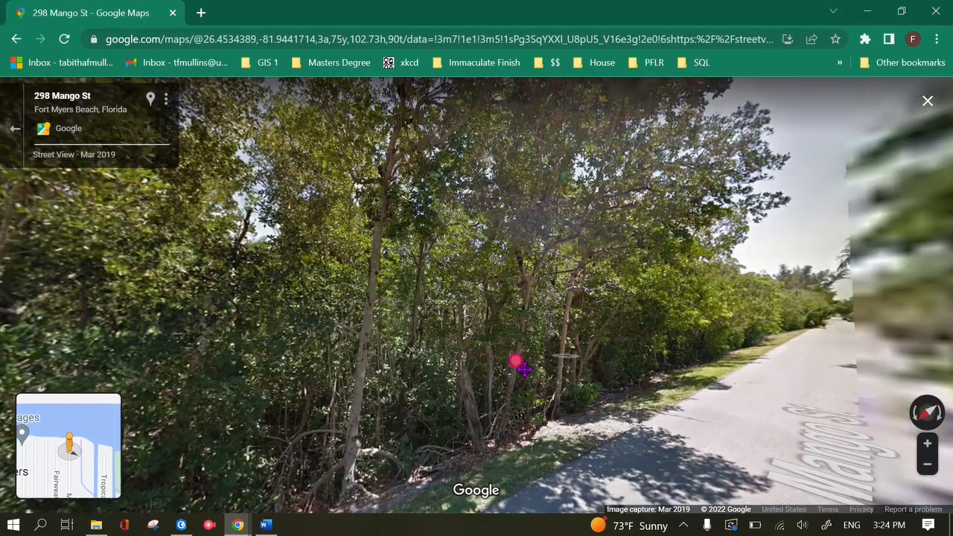
Examine the building's facade, wings and recessed entrance courtyard in Street View from Mango St
left_click_drag(525, 369, 187, 347)
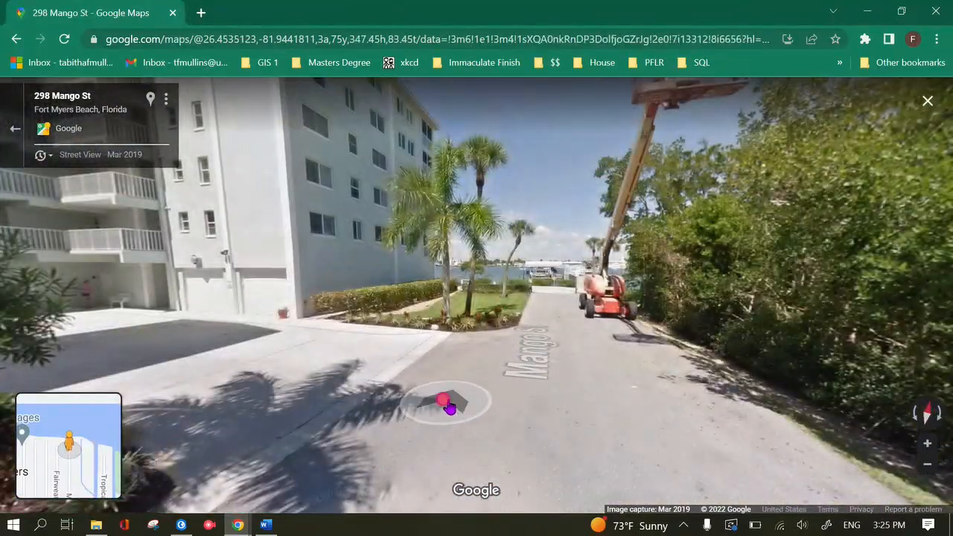
left_click(447, 405)
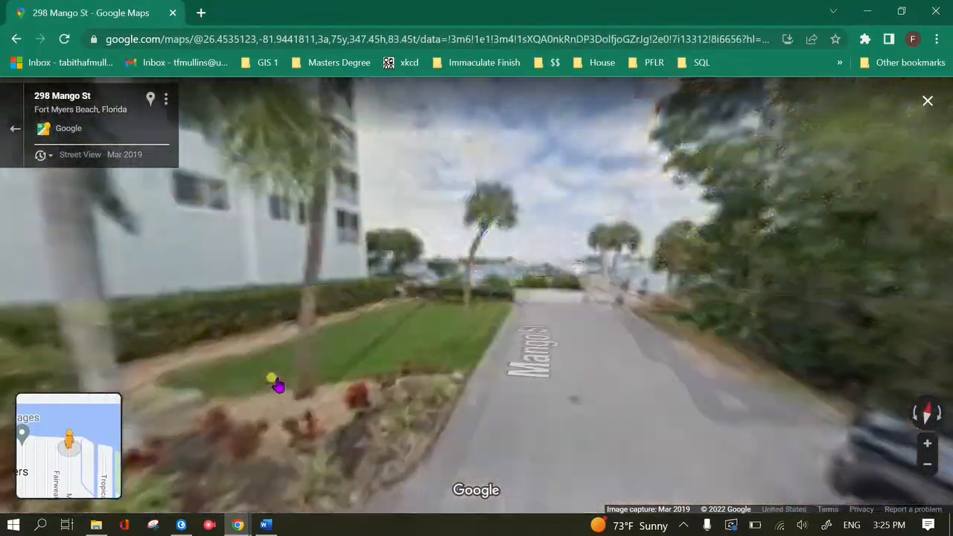
left_click_drag(279, 385, 413, 398)
left_click_drag(497, 261, 323, 329)
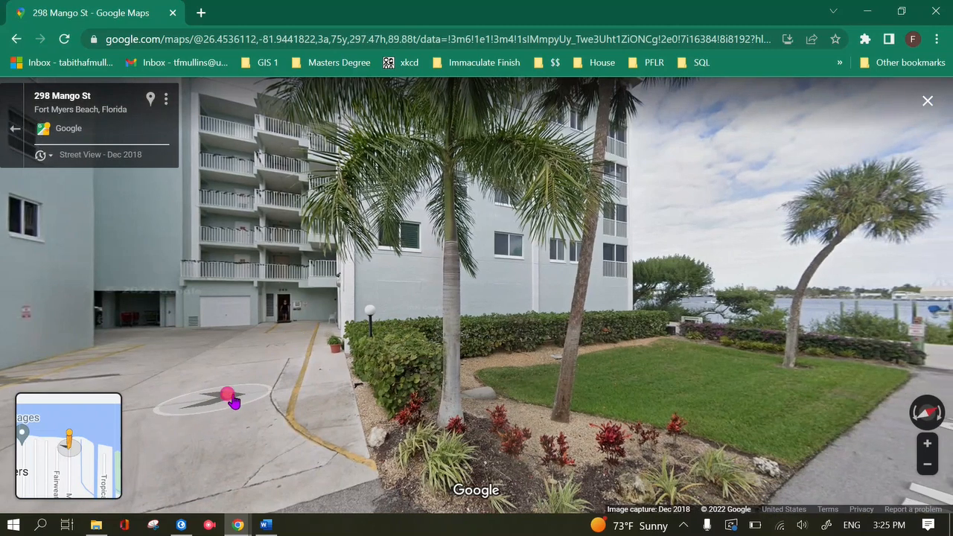
left_click(233, 402)
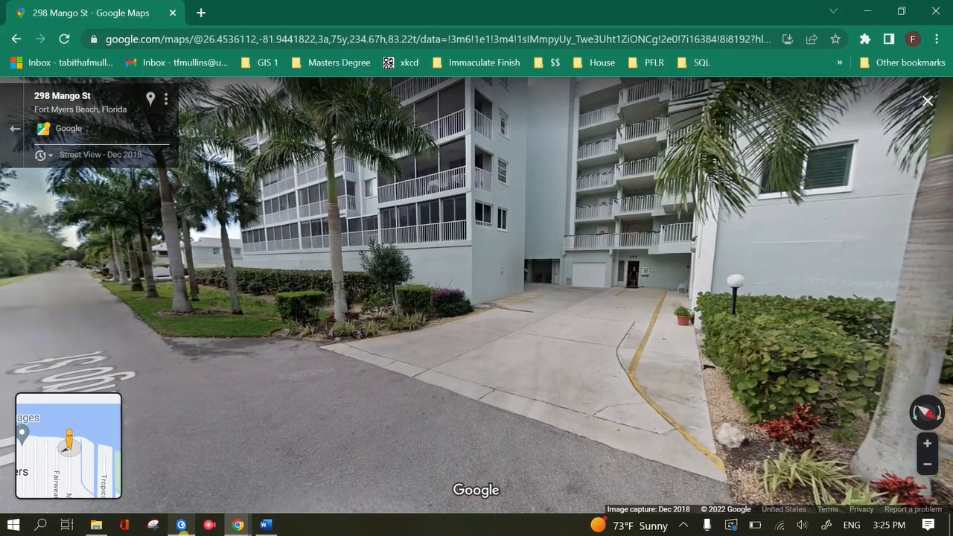
Back in ArcGIS Pro, start reshaping the new footprint with a segment perpendicular to its south edge, ending at the small white roof extension's southeast corner
left_click(179, 526)
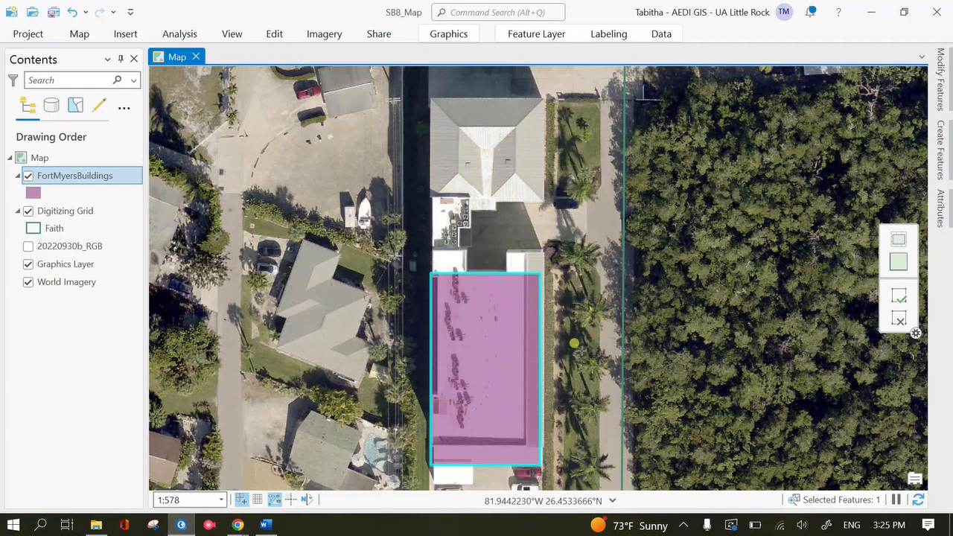
left_click(476, 343)
left_click(946, 99)
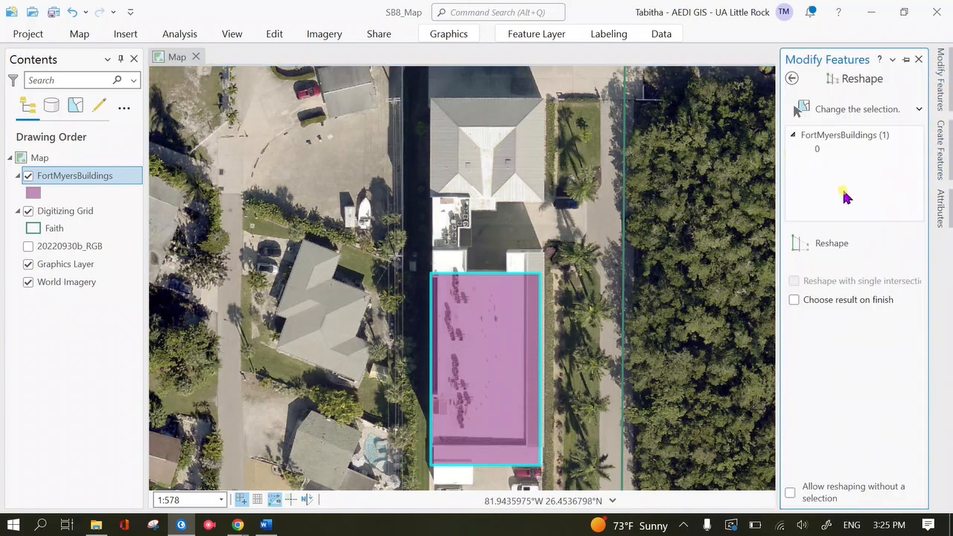
left_click(851, 253)
scroll(510, 318, "up", 2)
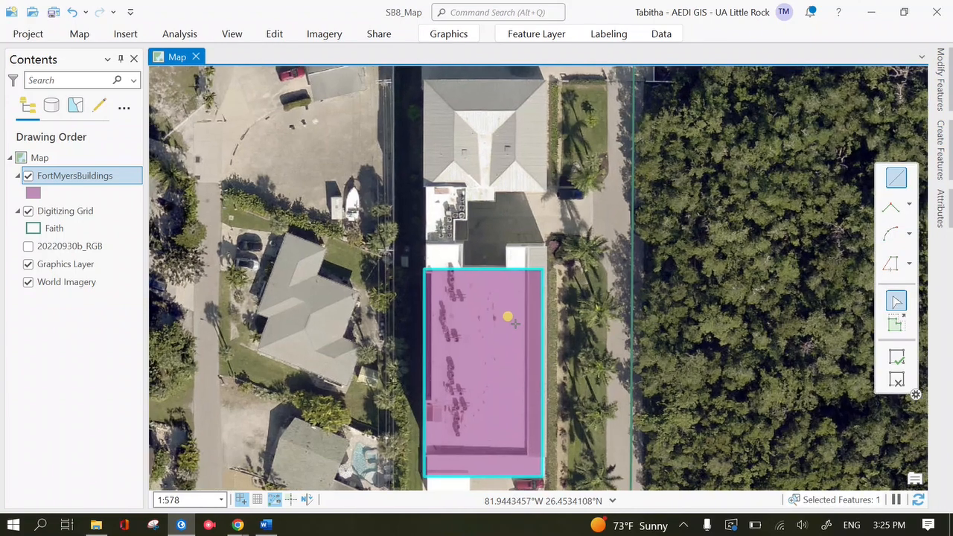
scroll(496, 372, "up", 1)
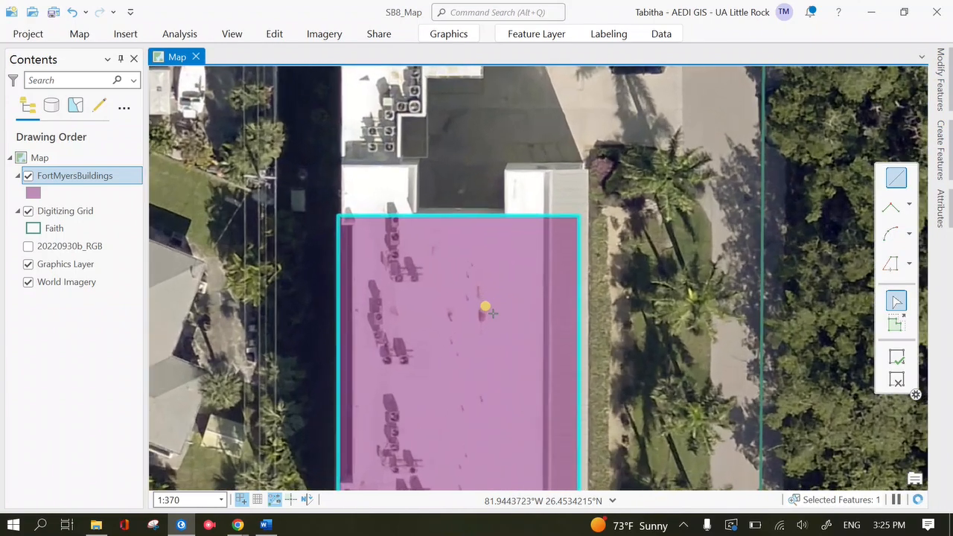
left_click_drag(487, 394, 545, 128)
left_click_drag(357, 380, 388, 252)
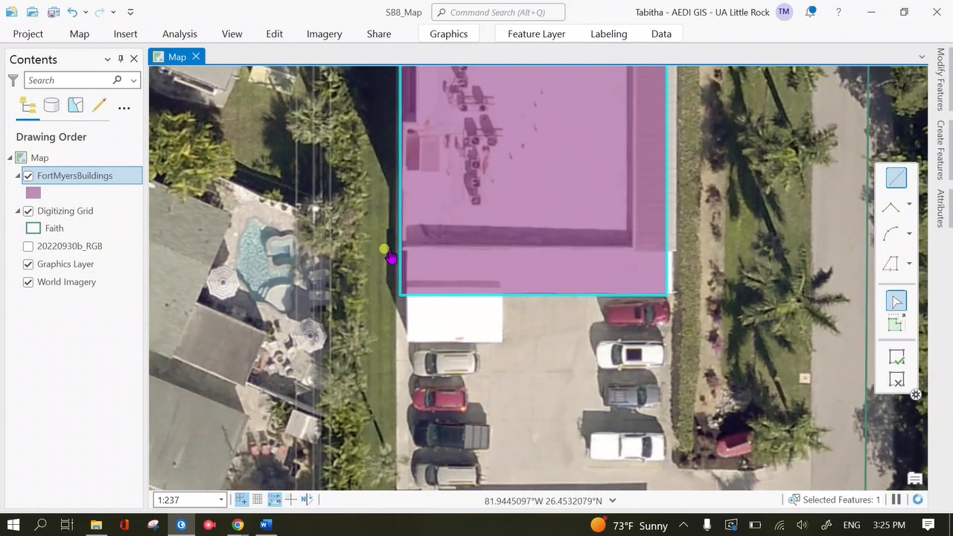
left_click(513, 296)
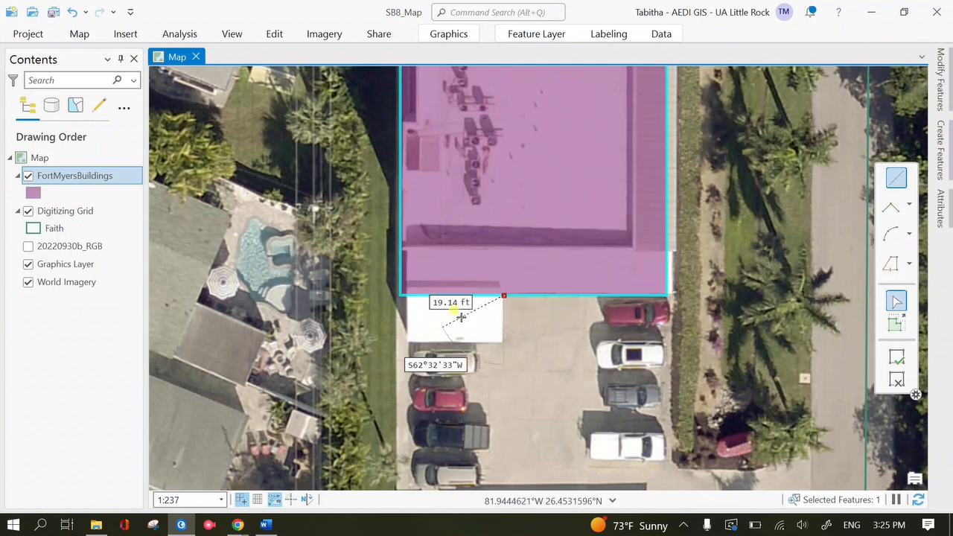
right_click(540, 296)
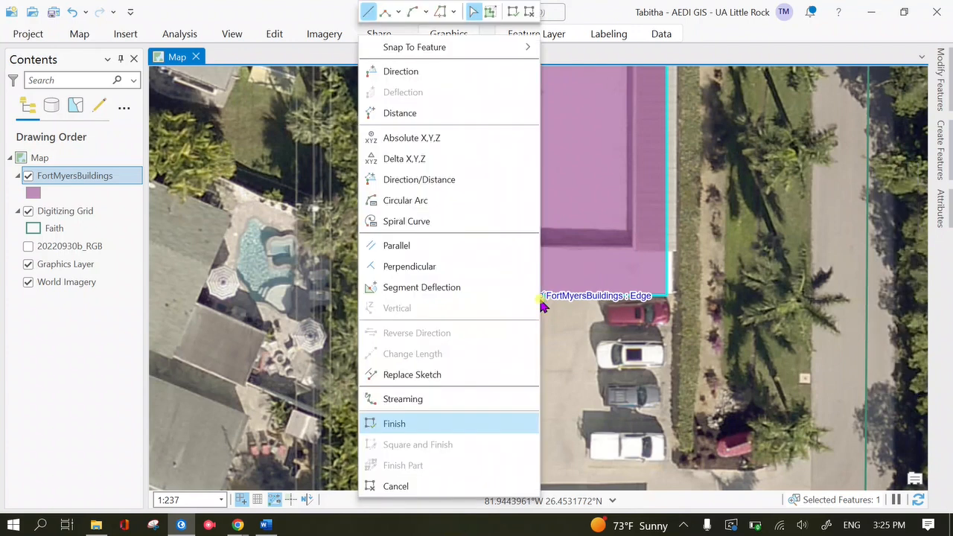
left_click(496, 269)
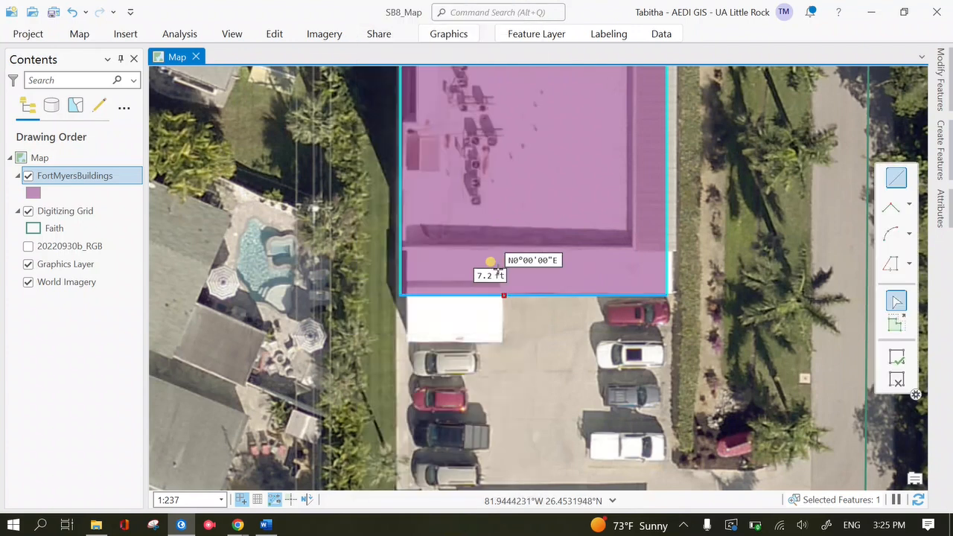
left_click(504, 341)
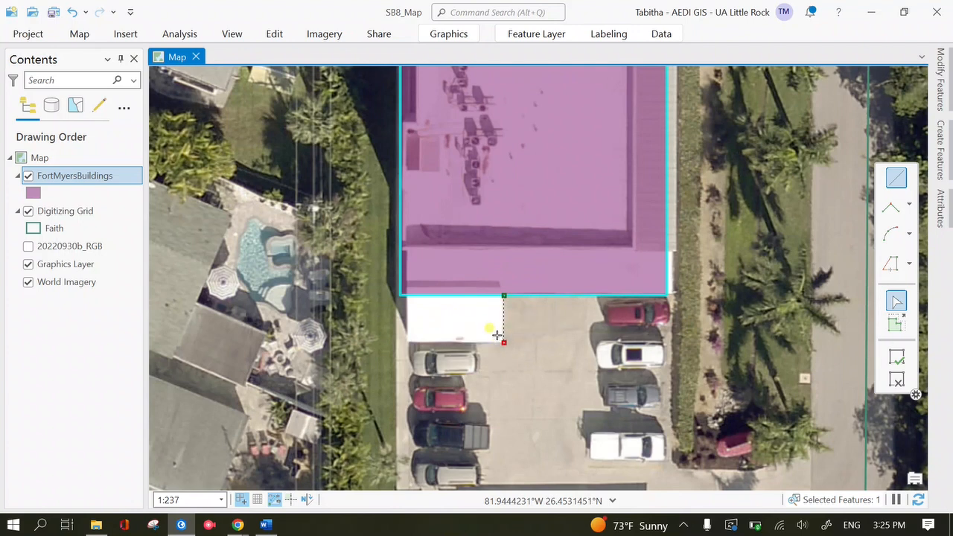
Continue the reshape sketch about 26 ft west, parallel to the footprint's south edge, to the extension's southwest corner, and bring it perpendicularly back to that edge
right_click(468, 296)
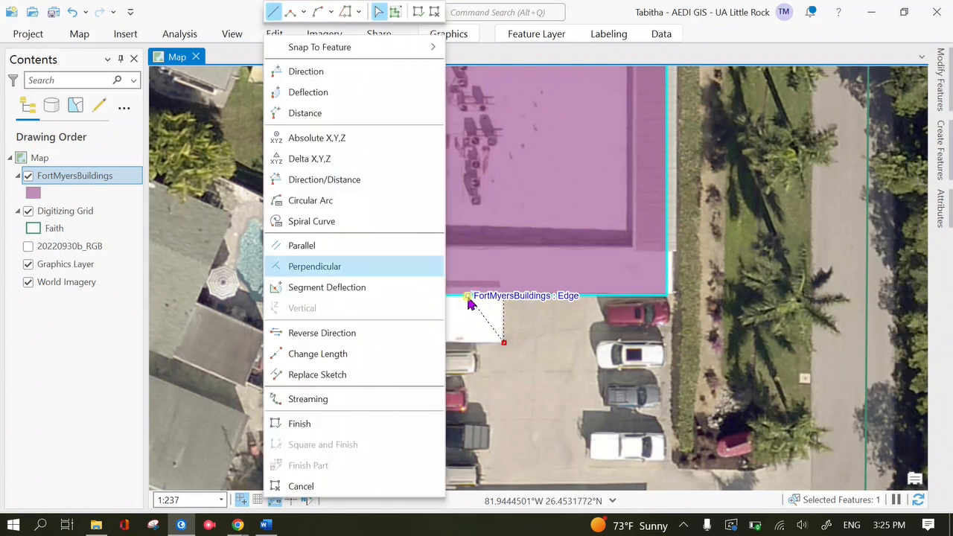
left_click(410, 247)
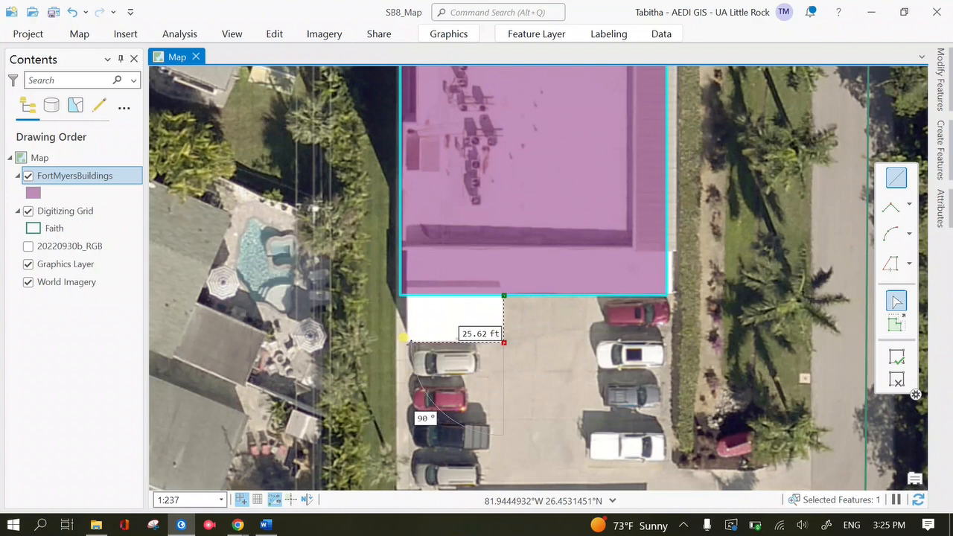
left_click(407, 340)
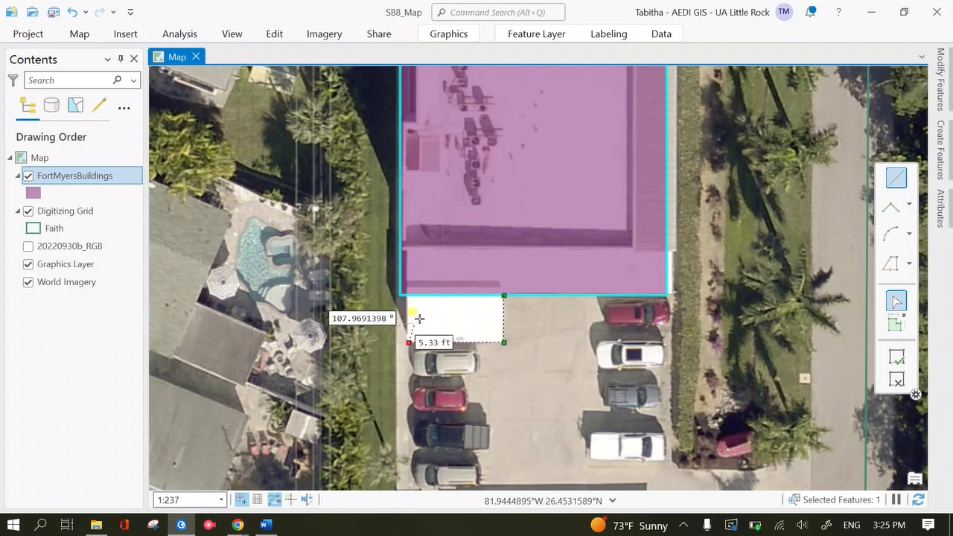
right_click(440, 296)
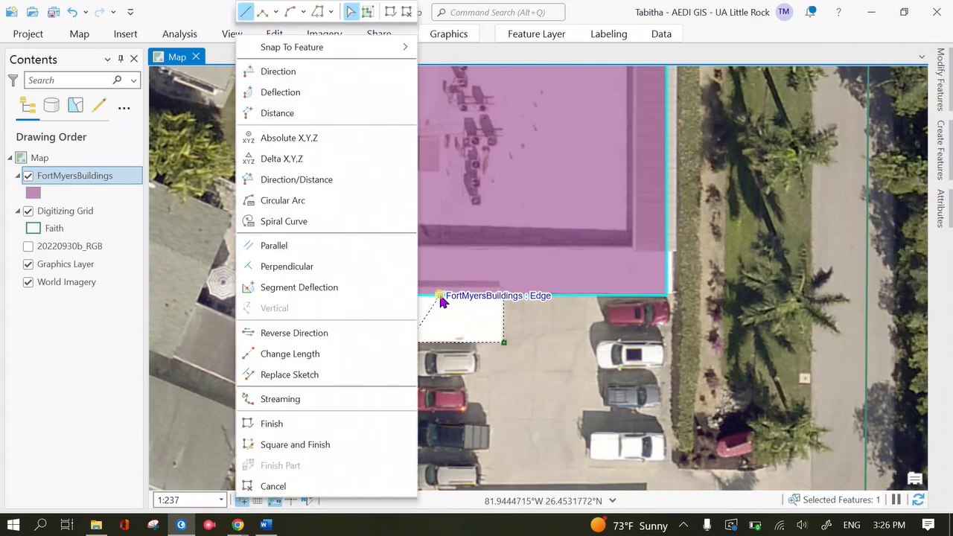
left_click(387, 280)
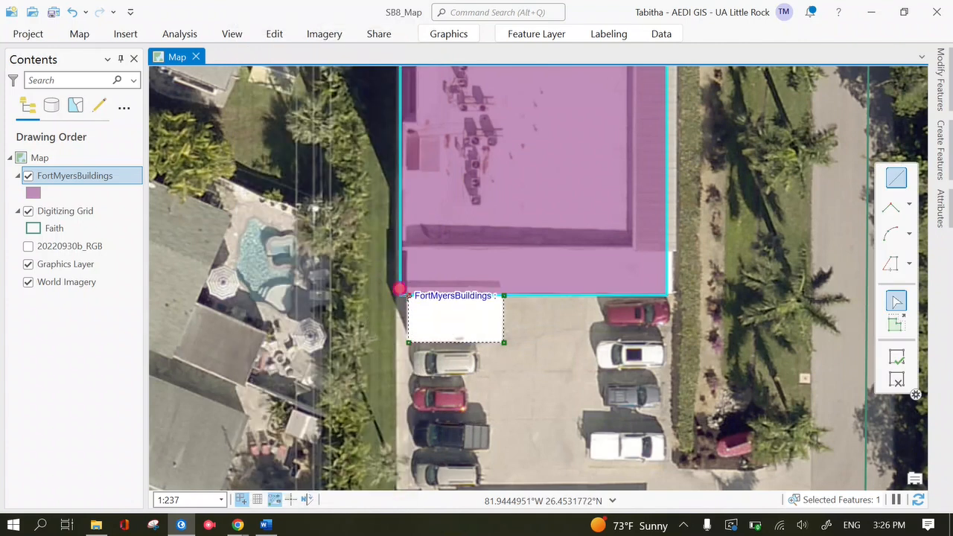
Finish the reshape so the footprint takes in the small white roof extension on its south side
right_click(459, 296)
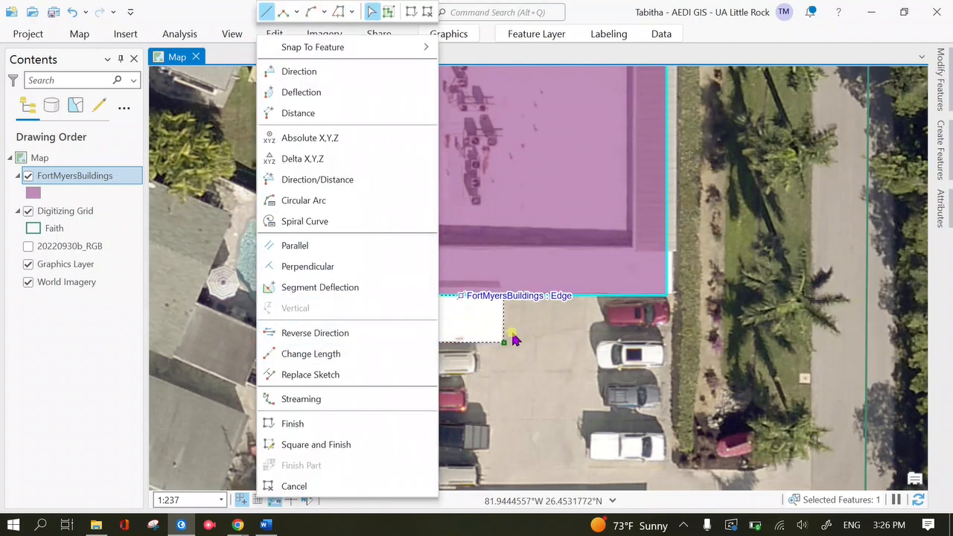
left_click(389, 424)
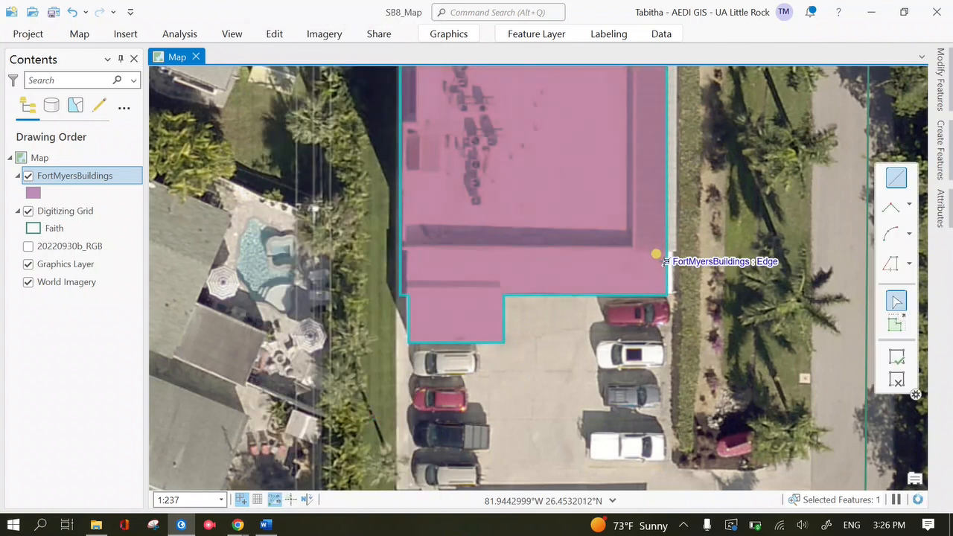
Start another reshape at the footprint's northeast corner, with a segment about 13 ft north, parallel to the east edge, to the east wing's north end
left_click_drag(464, 206, 421, 497)
left_click_drag(497, 244, 545, 392)
left_click_drag(545, 277, 539, 317)
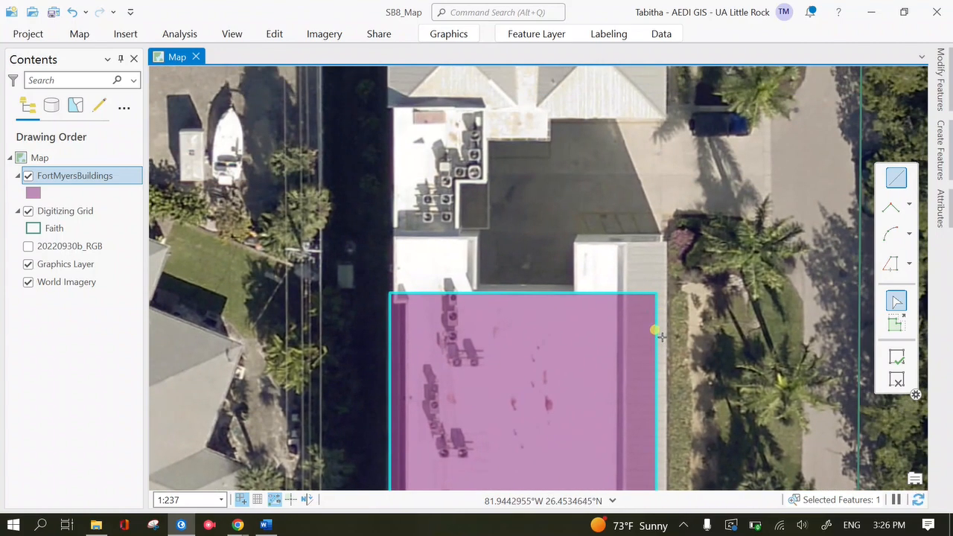
left_click_drag(606, 381, 613, 174)
left_click_drag(645, 435, 578, 253)
left_click_drag(572, 197, 609, 376)
left_click_drag(580, 266, 608, 277)
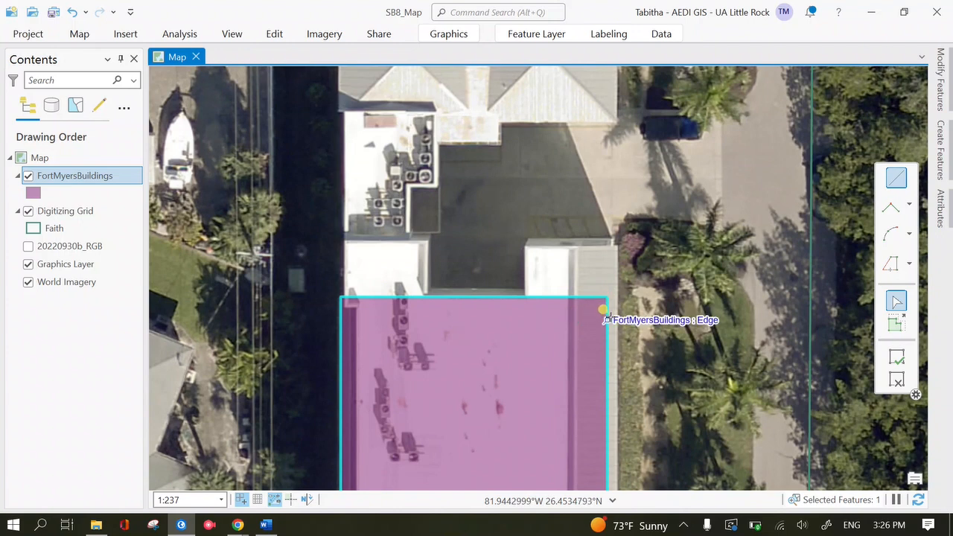
left_click(941, 110)
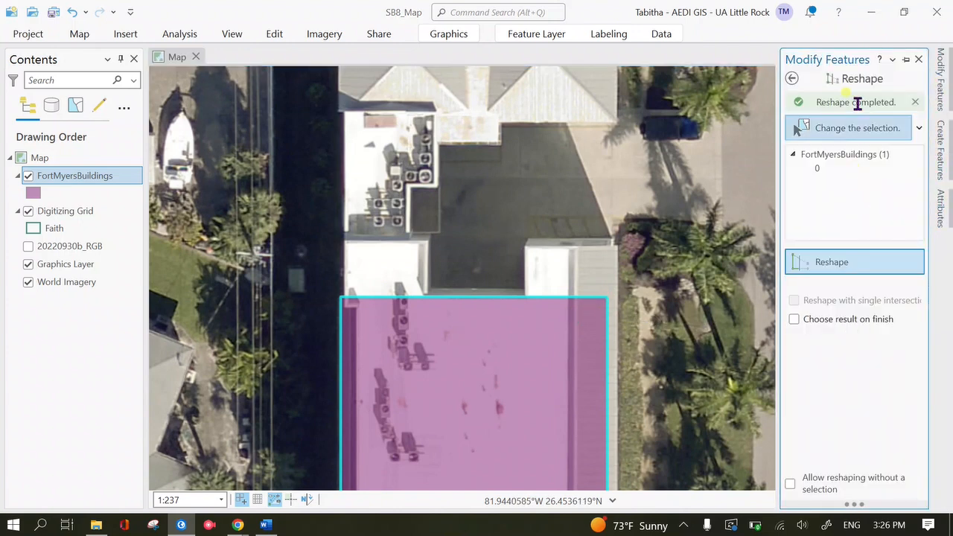
left_click(854, 267)
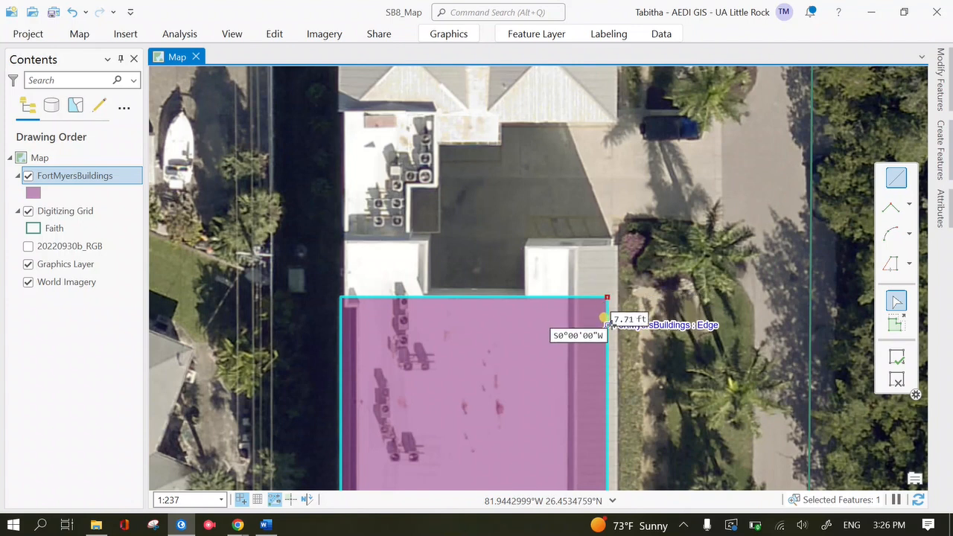
right_click(611, 320)
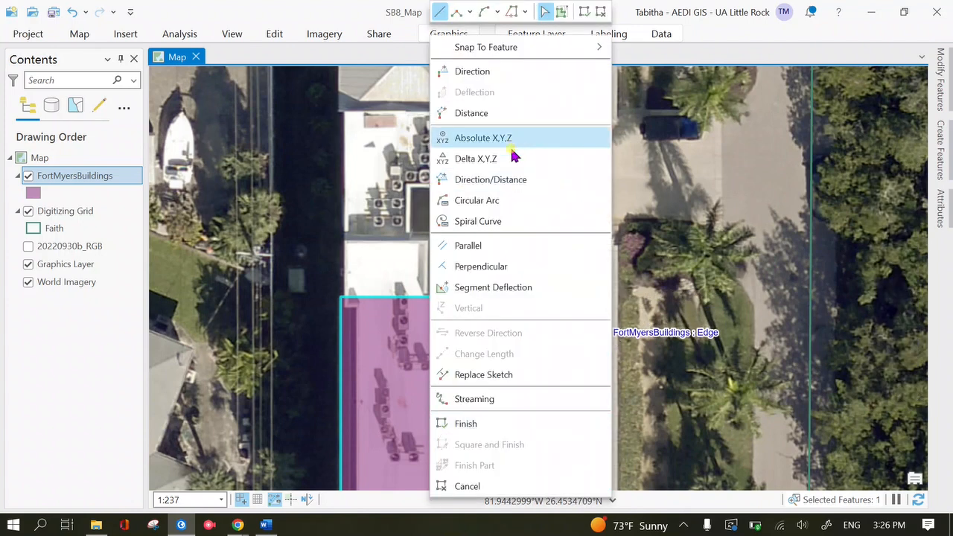
left_click(513, 255)
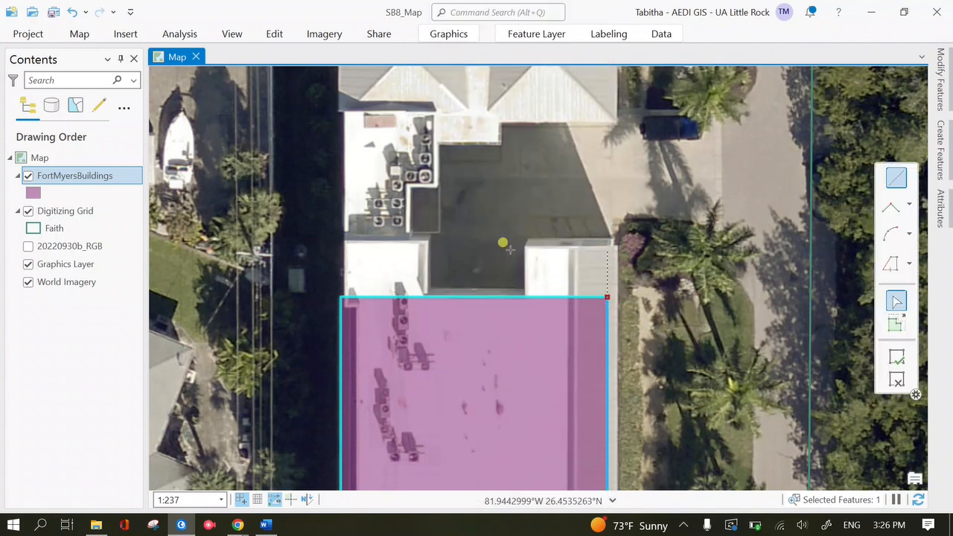
left_click(608, 251)
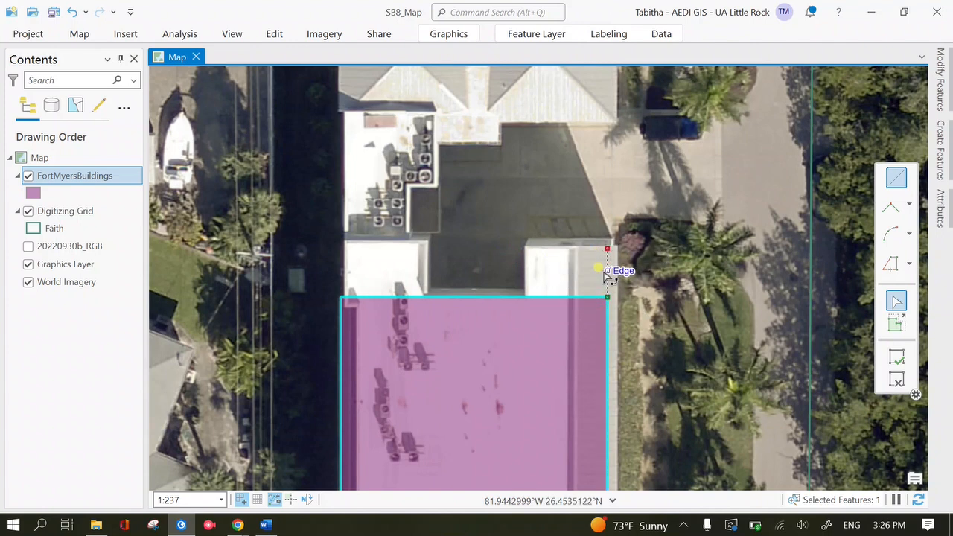
Continue parallel to the north edge to the east wing's northwest corner, return parallel to the east edge, and finish the reshape
right_click(553, 303)
left_click(432, 247)
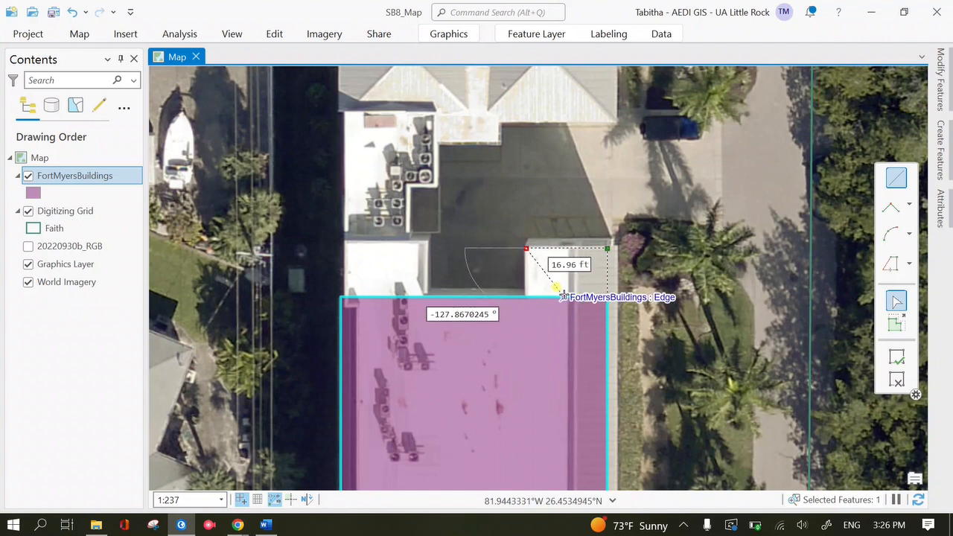
right_click(608, 358)
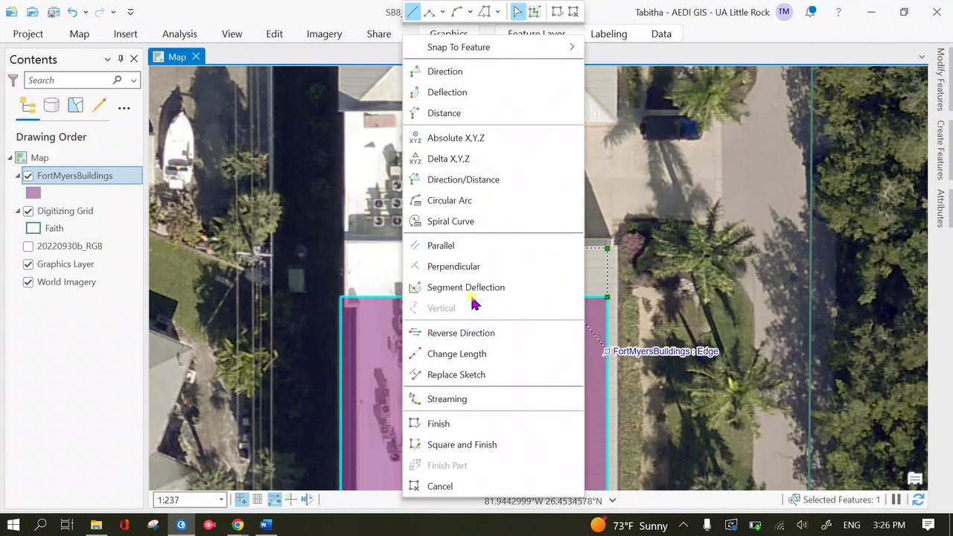
left_click(493, 246)
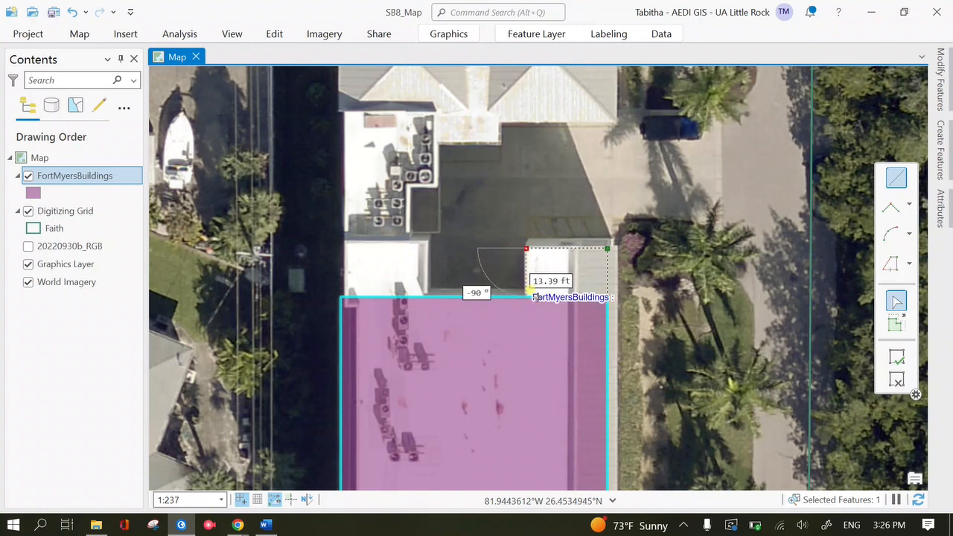
left_click(526, 297)
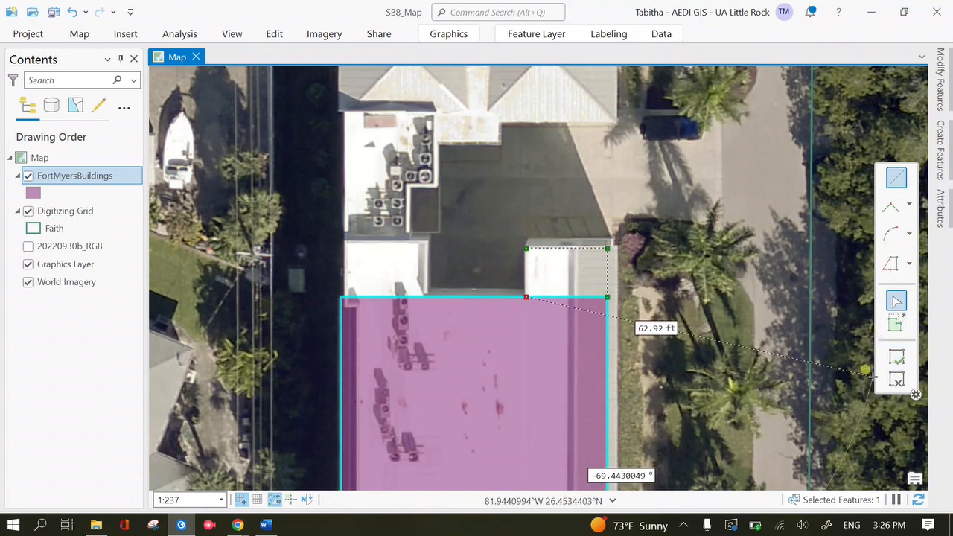
left_click(898, 361)
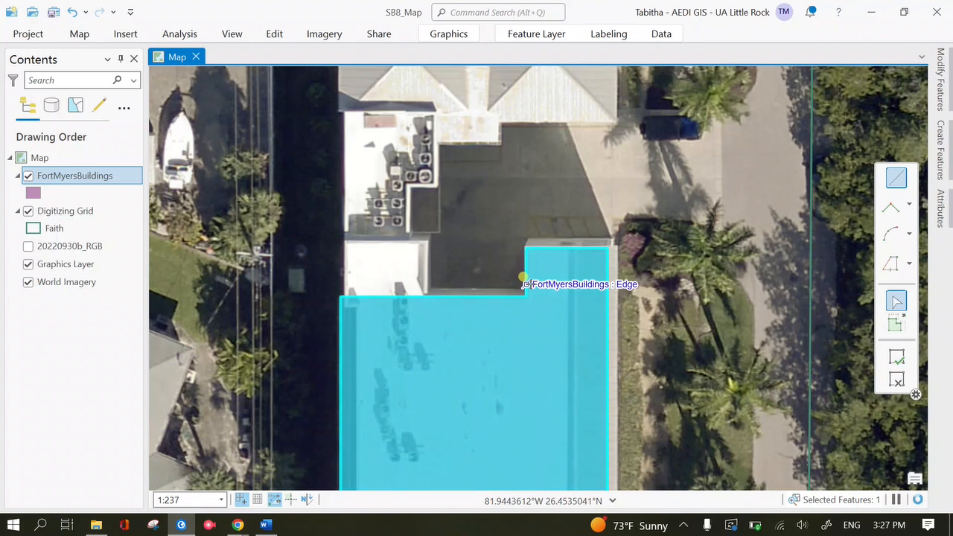
Start a reshape on the north edge at the courtyard's southwest corner, with a perpendicular segment north to the jog in the west wing's roof
left_click(941, 85)
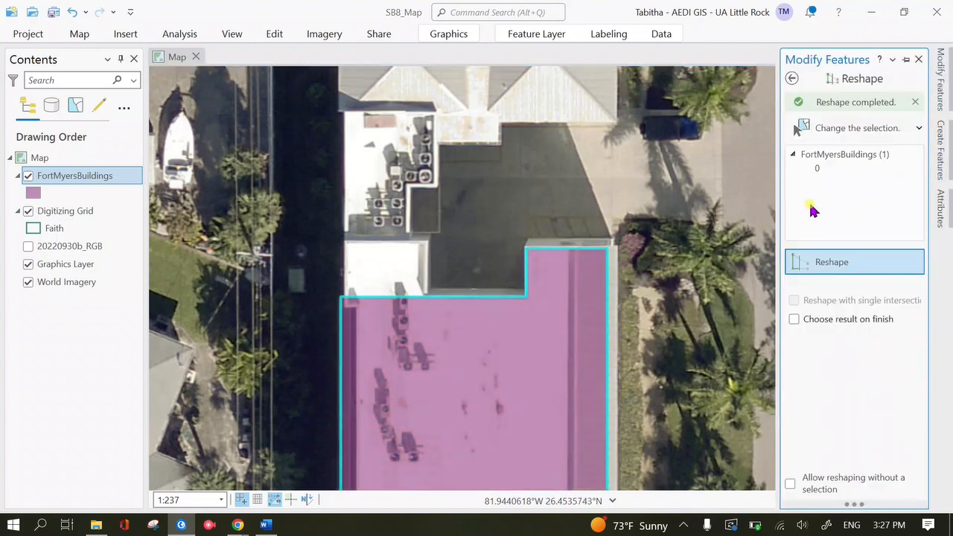
left_click(844, 263)
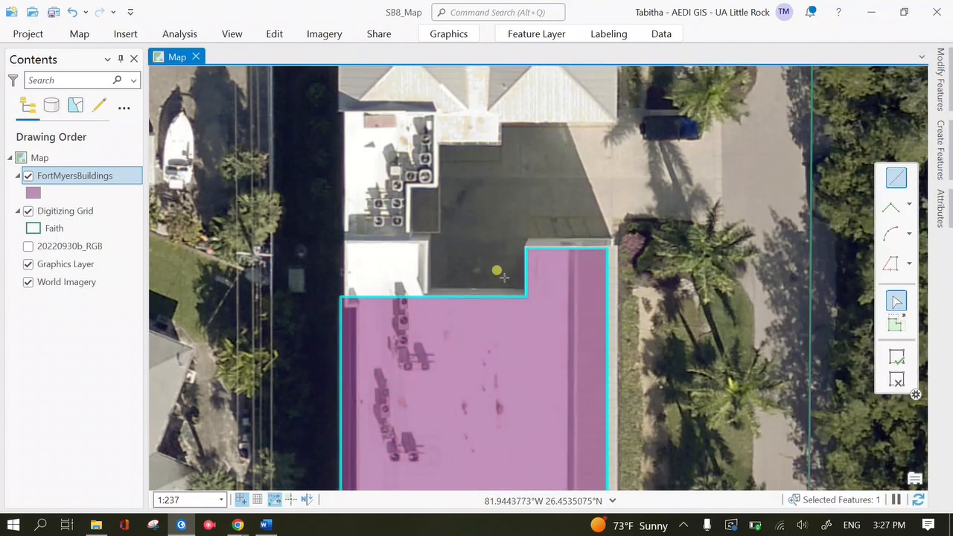
left_click(428, 298)
right_click(463, 297)
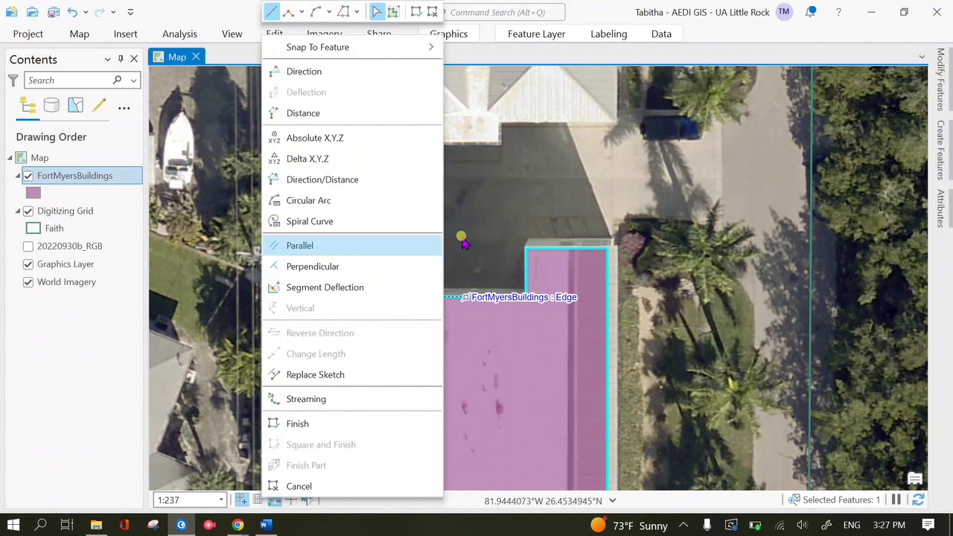
left_click(398, 265)
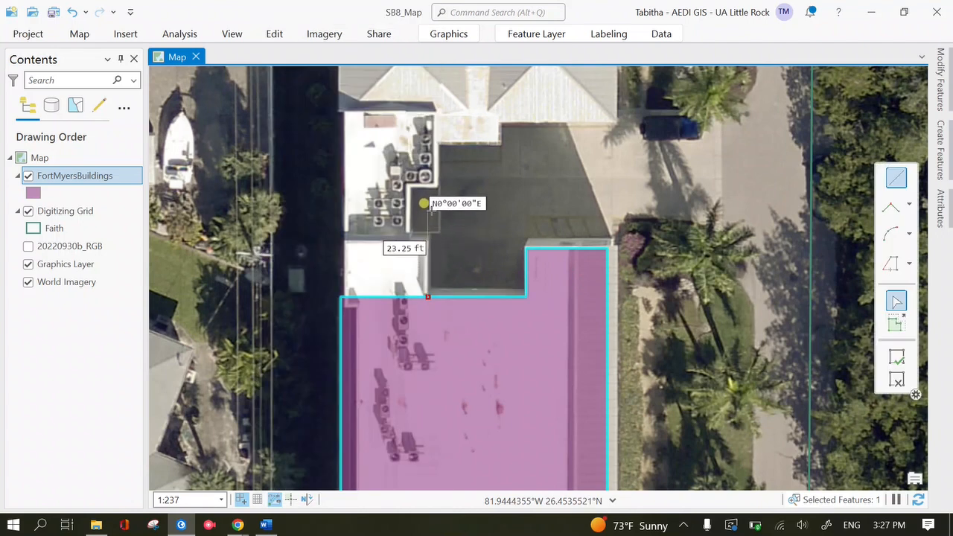
left_click(428, 182)
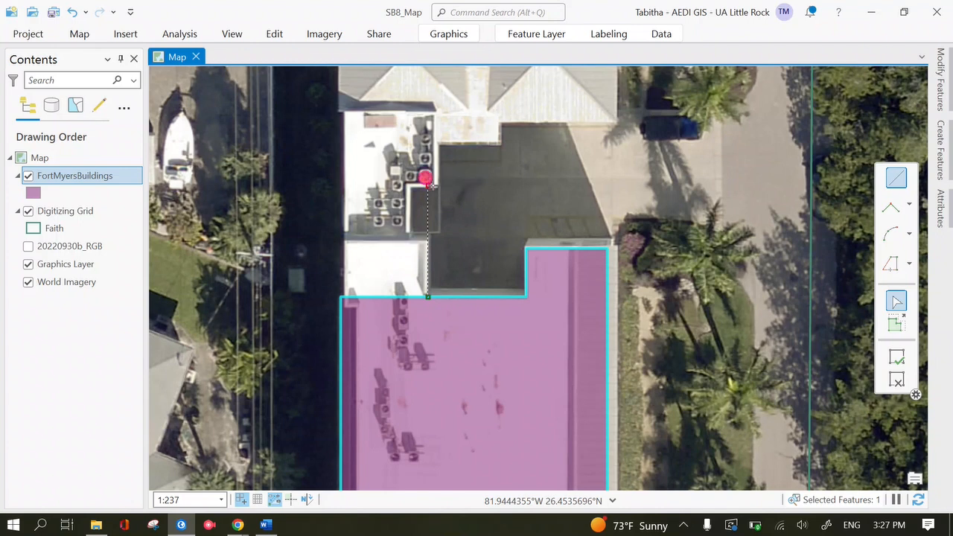
Continue the sketch around the roof jog with segments parallel and perpendicular to the north edge, ending at the small white canopy's southeast corner
right_click(489, 307)
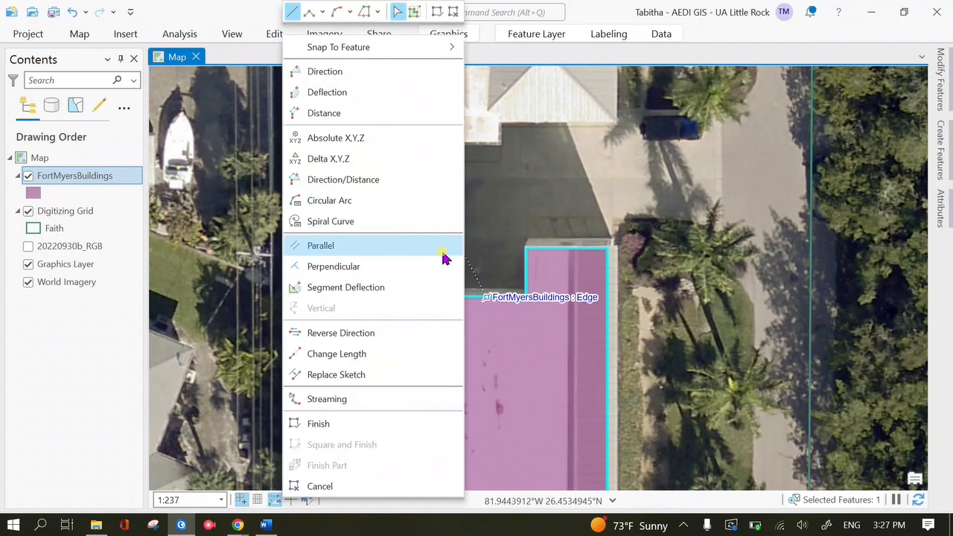
left_click(442, 248)
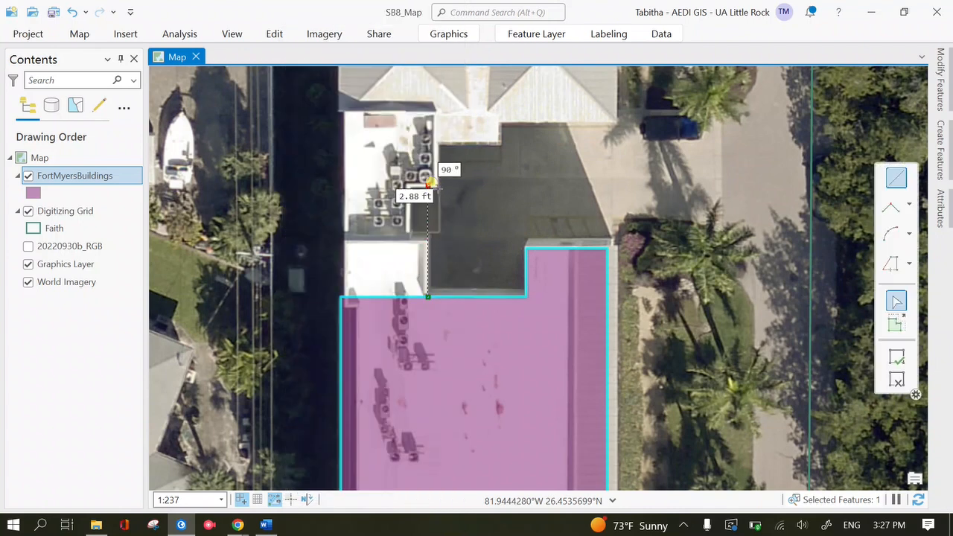
right_click(471, 296)
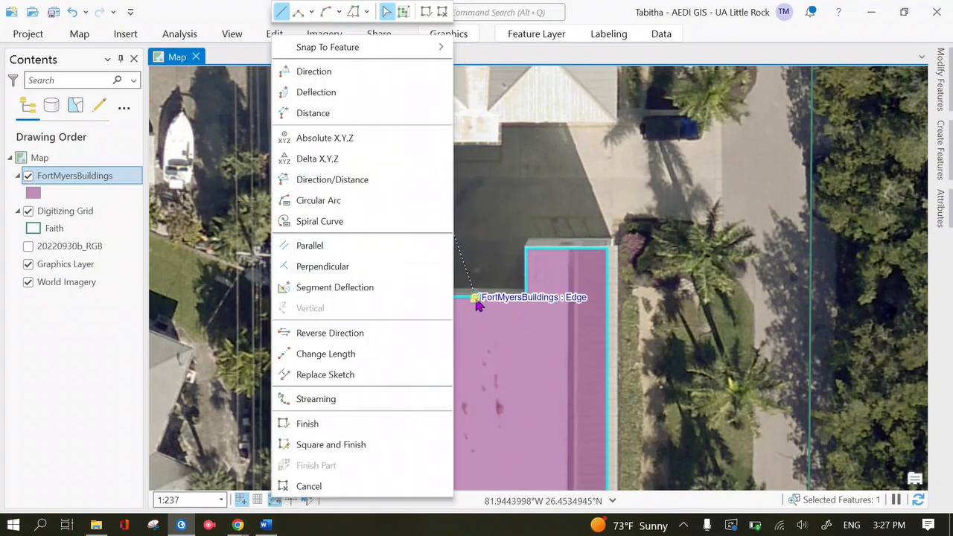
left_click(347, 267)
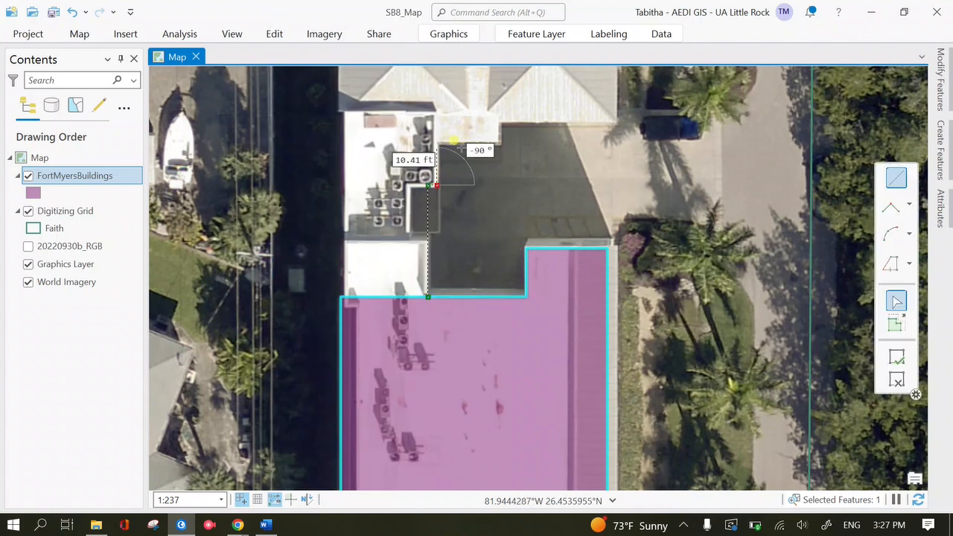
right_click(472, 296)
left_click(322, 245)
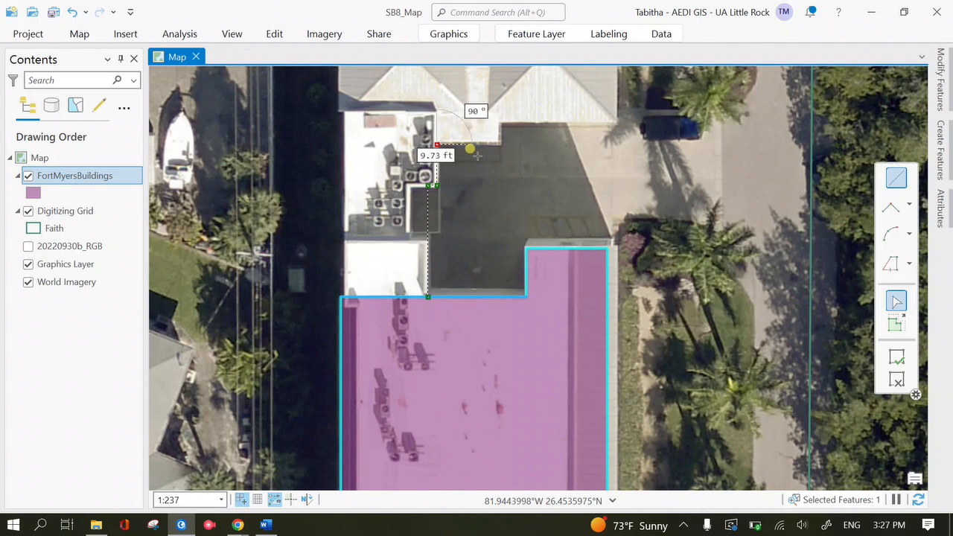
left_click(499, 146)
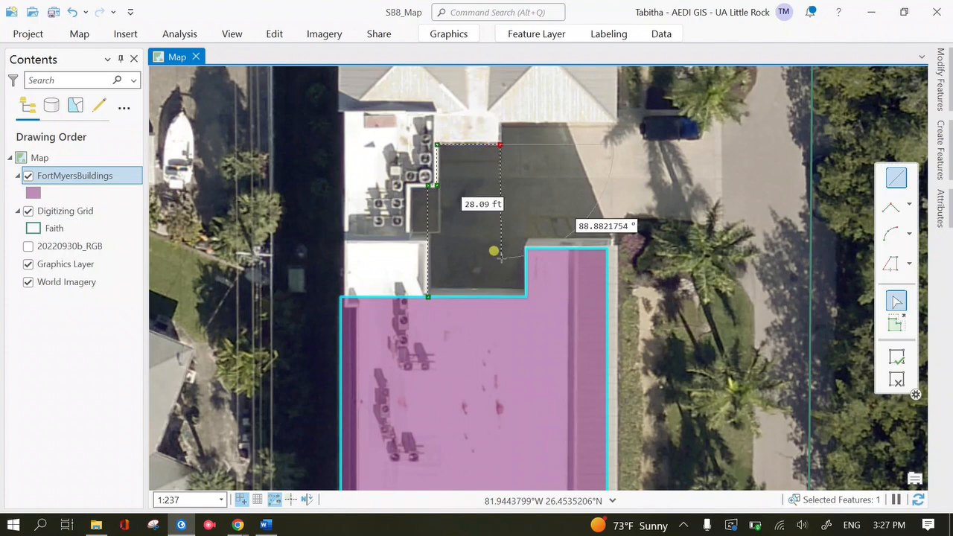
Continue the sketch about 5 ft north, perpendicular to the footprint's north edge, and parallel to it east to the hipped roof's southeast corner
right_click(497, 296)
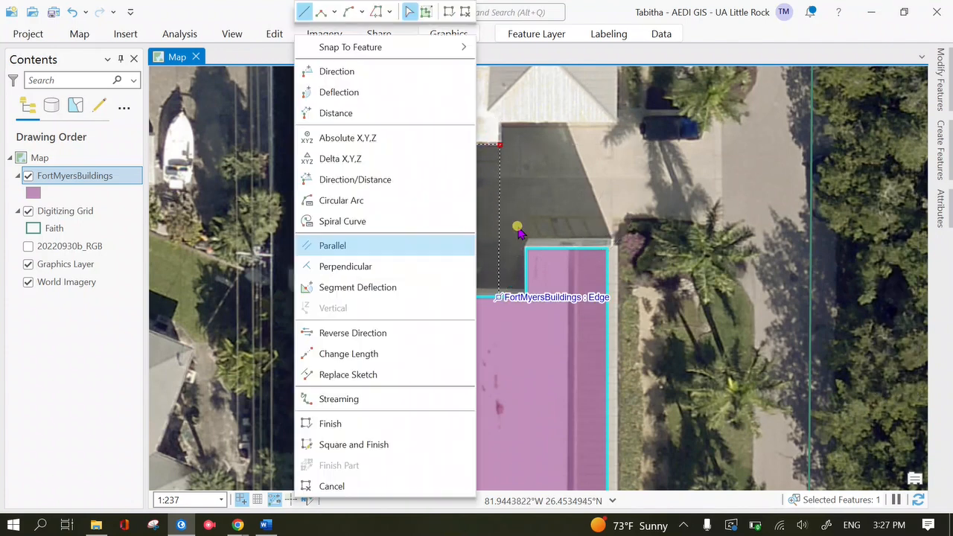
left_click(406, 267)
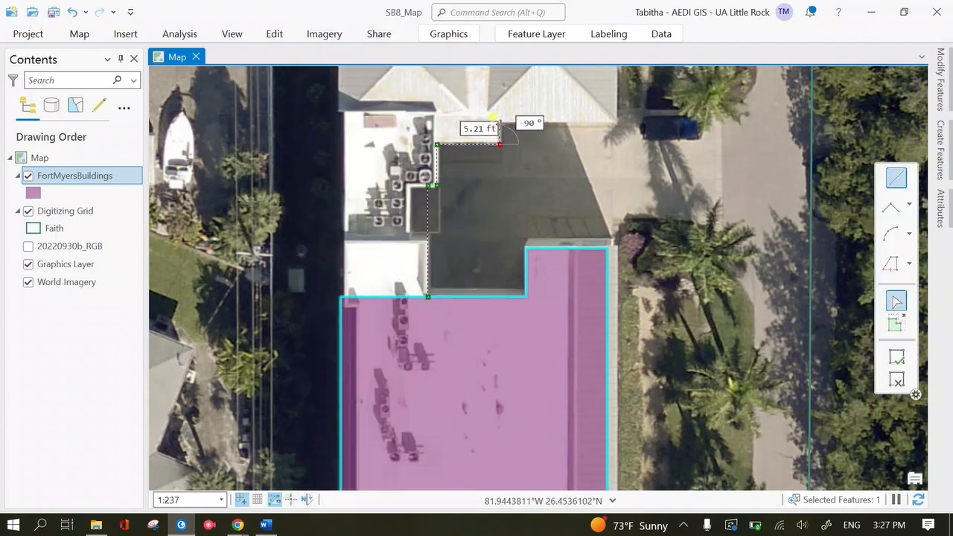
right_click(484, 297)
left_click(390, 243)
left_click(611, 112)
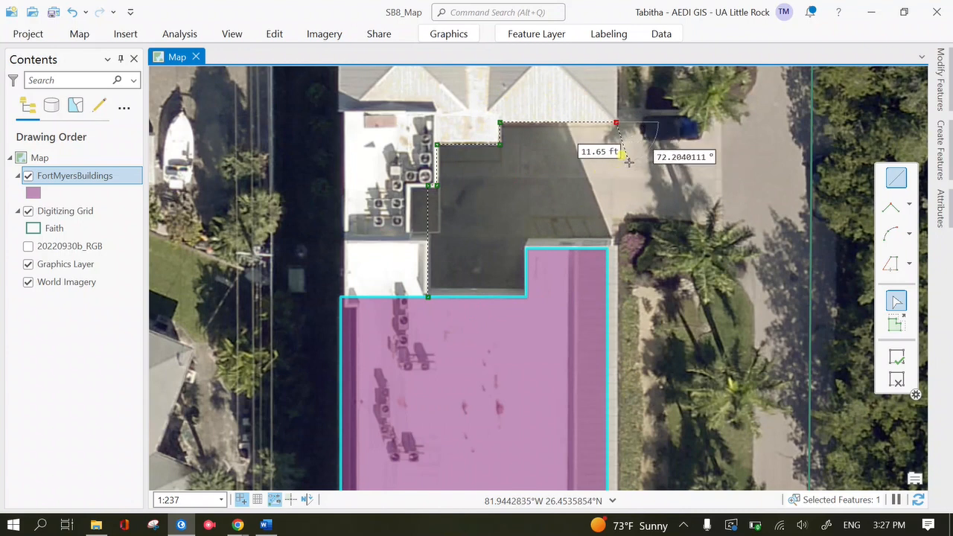
key("c")
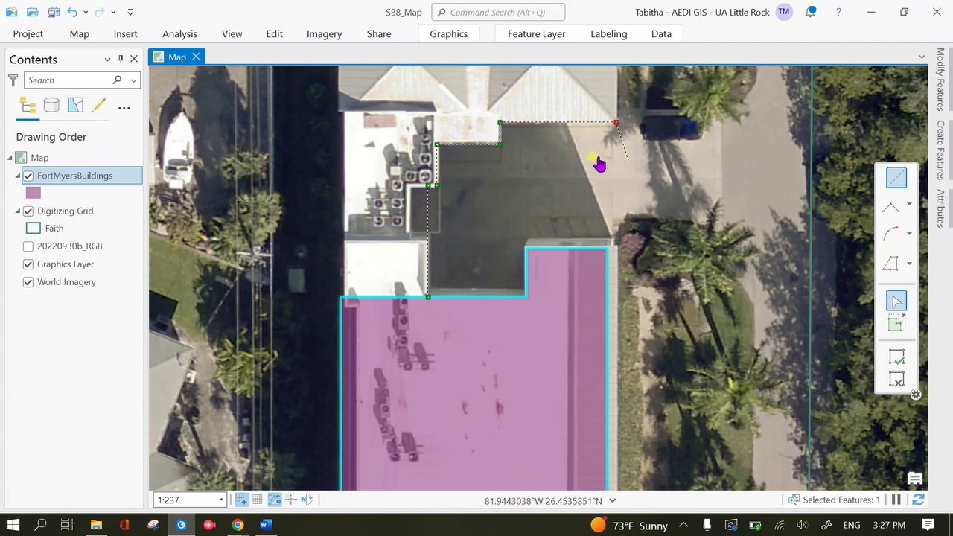
mouse_move(588, 113)
left_mouse_down()
mouse_move(611, 173)
mouse_move(513, 335)
mouse_move(523, 295)
mouse_move(621, 328)
mouse_move(639, 321)
left_mouse_up()
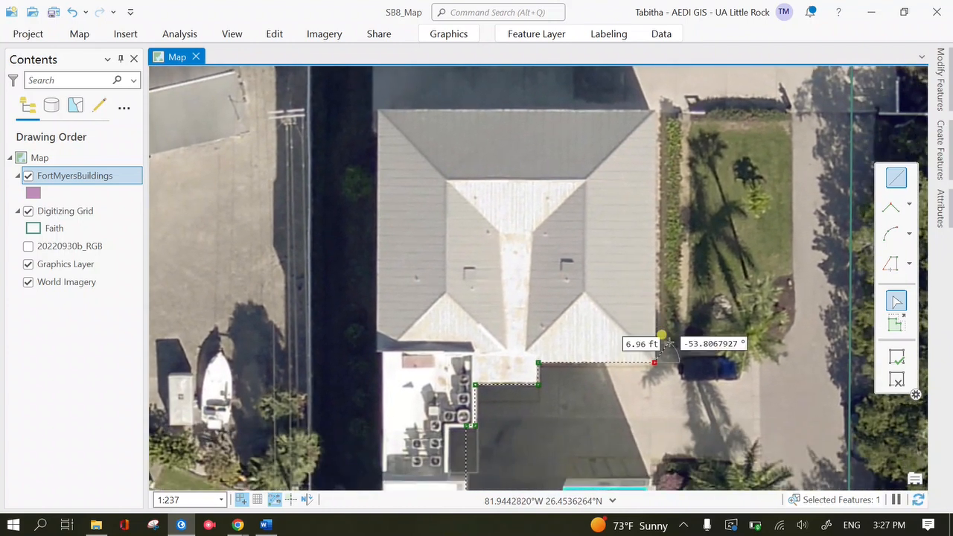
mouse_move(627, 350)
left_mouse_down()
mouse_move(645, 272)
mouse_move(651, 283)
left_mouse_up()
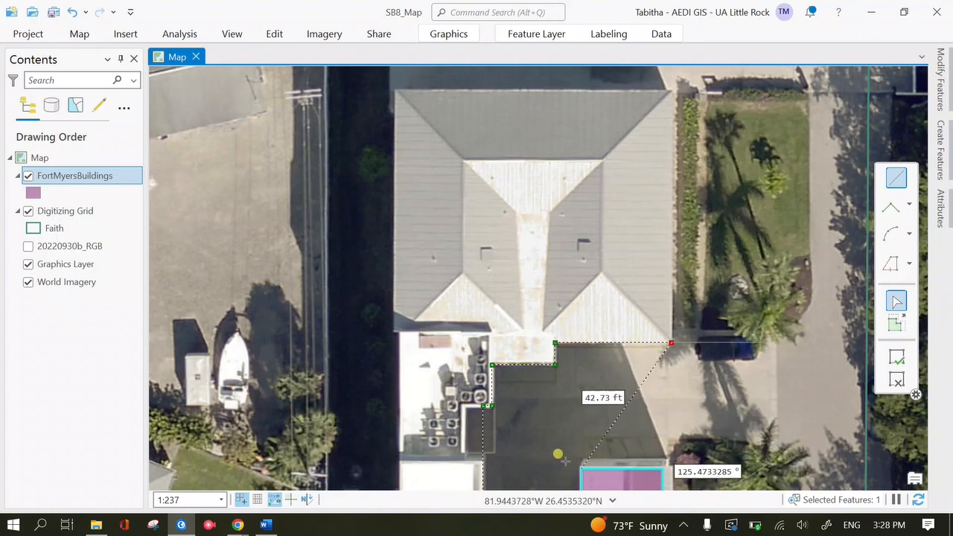
right_click(615, 467)
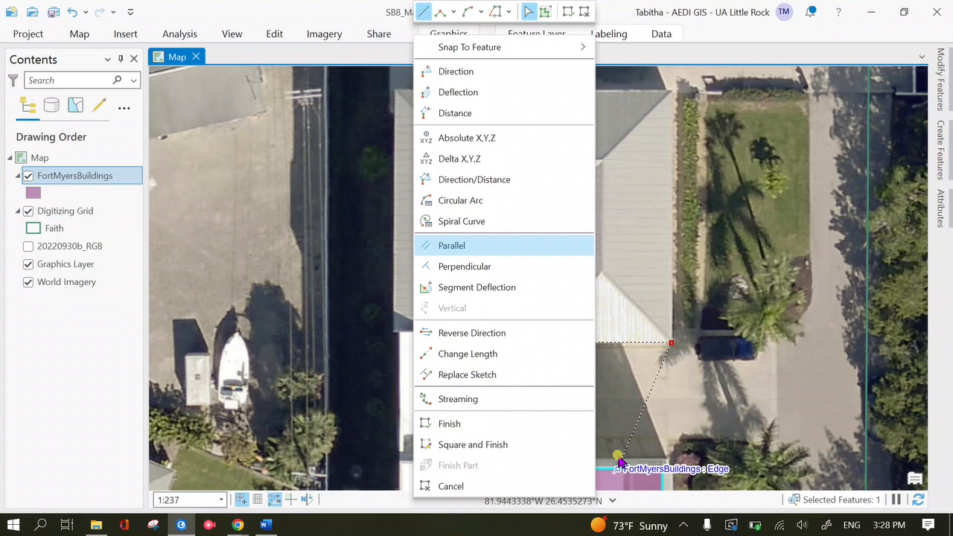
left_click(686, 374)
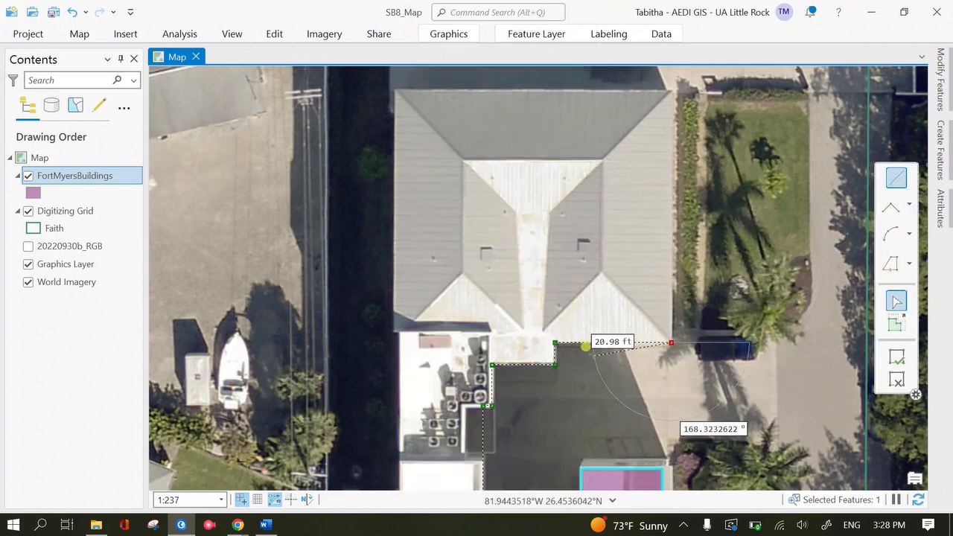
right_click(582, 341)
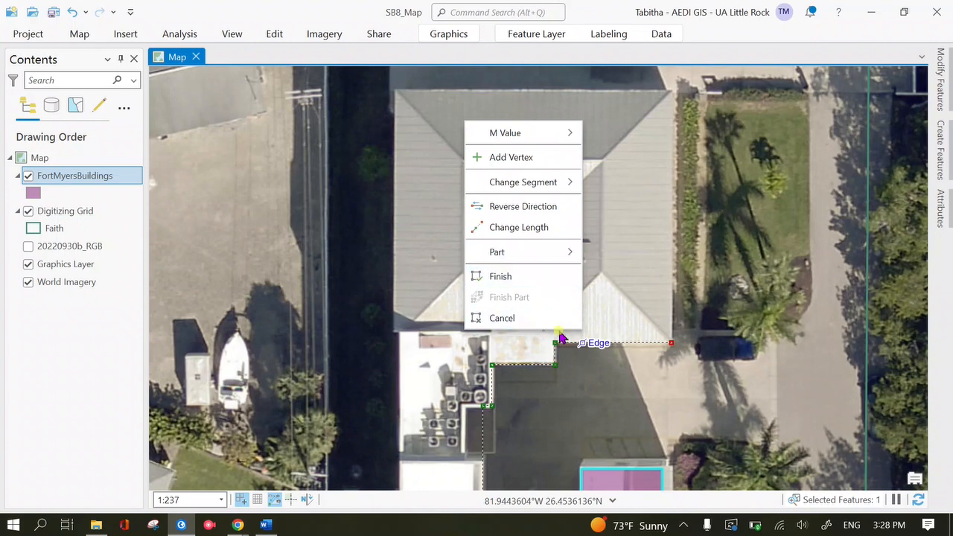
left_click(644, 437)
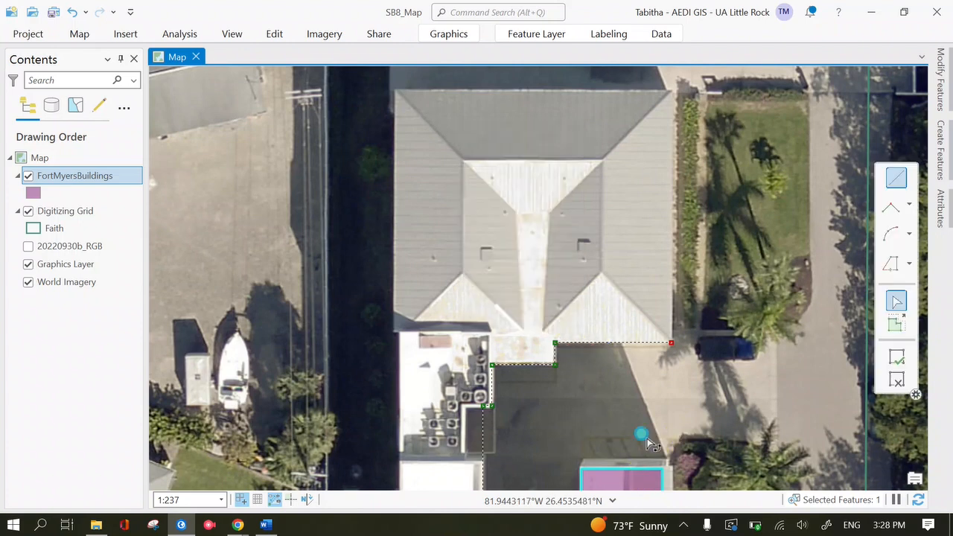
Continue the sketch around the hipped roof, perpendicular to the footprint's north edge to its northeast corner, and parallel west to its northwest corner
right_click(632, 468)
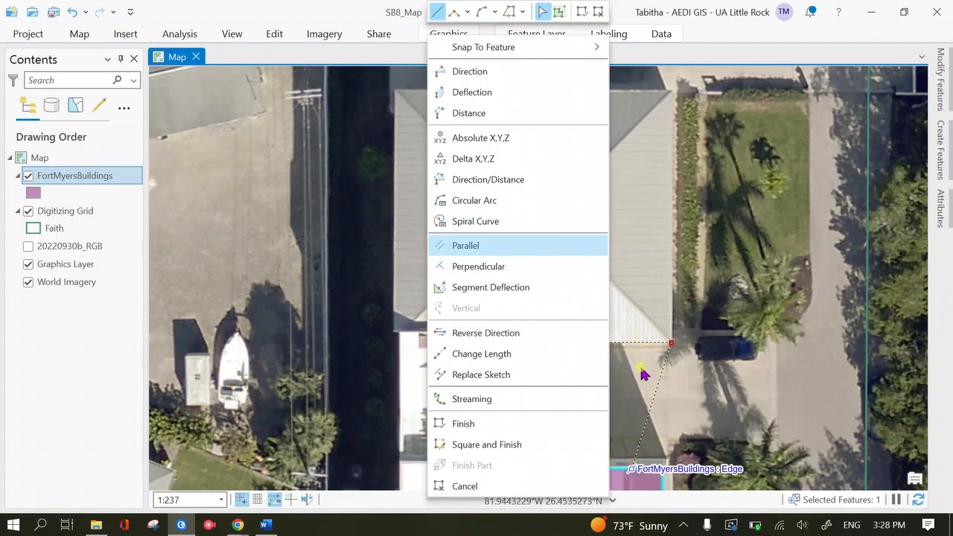
left_click(446, 266)
left_click(671, 92)
right_click(627, 468)
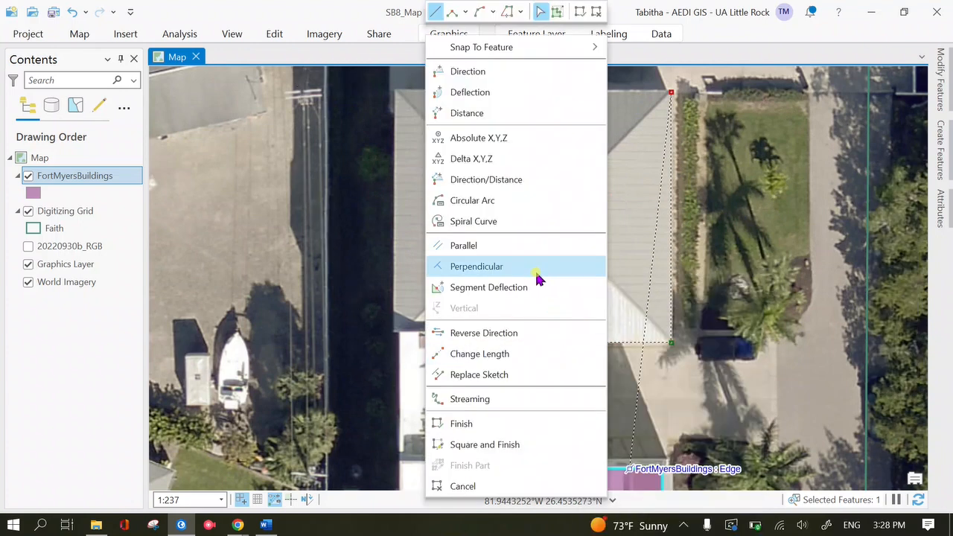
left_click(514, 252)
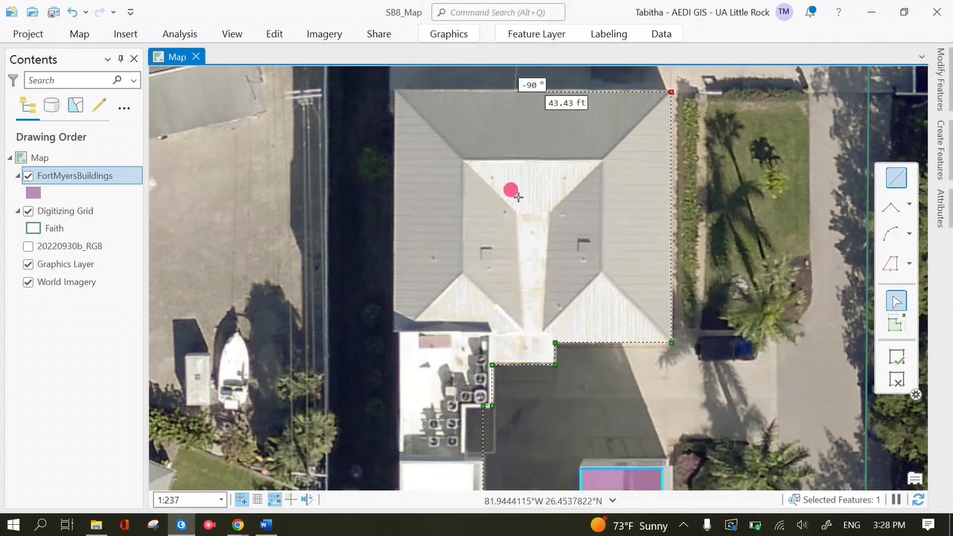
left_click(394, 92)
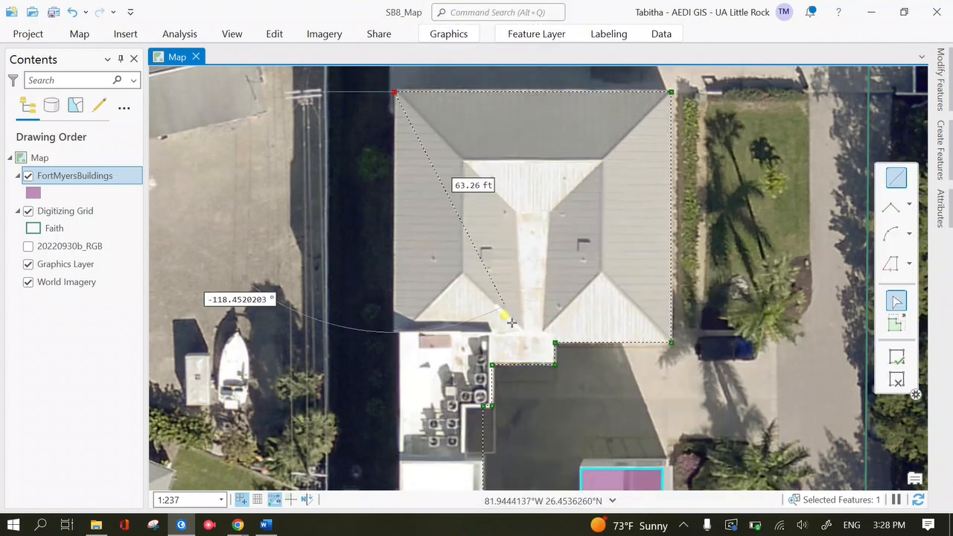
Add a segment along the hipped roof's west side, perpendicular to the footprint's north edge, ending at the roof's southwest corner
right_click(601, 475)
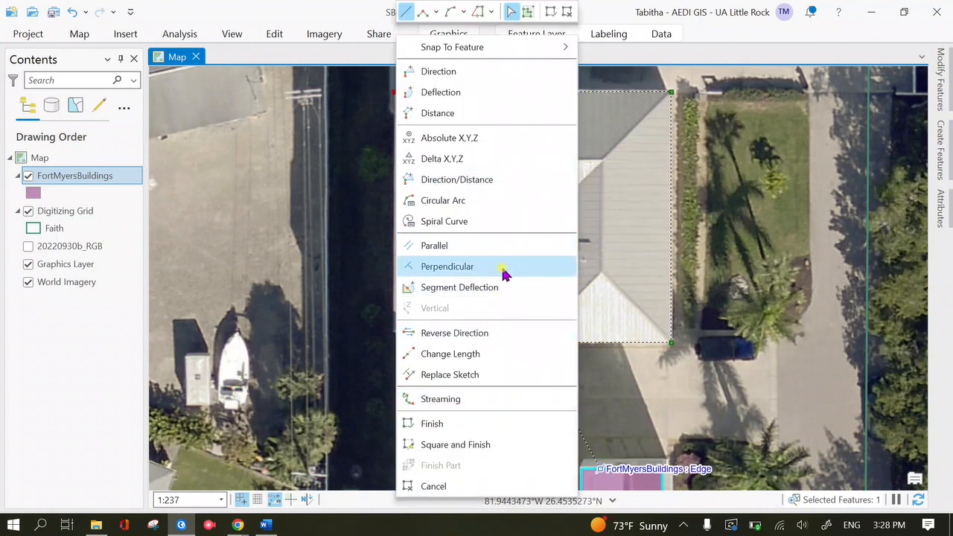
left_click(503, 269)
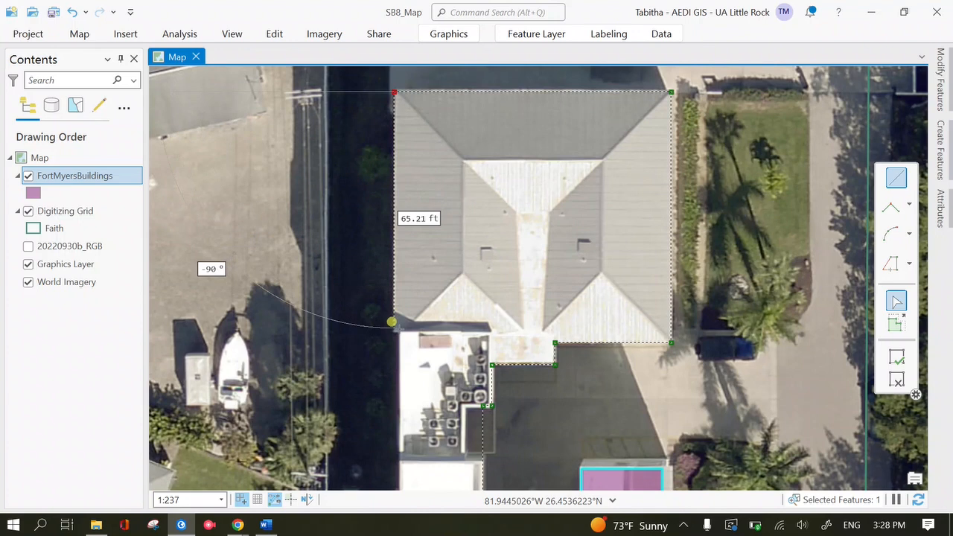
left_click(394, 332)
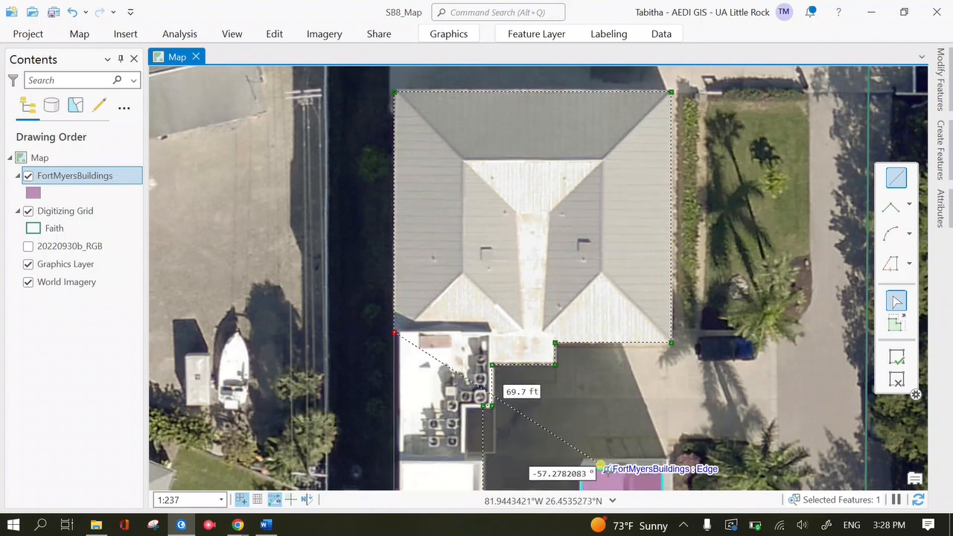
Add a short segment east, parallel to the footprint's north edge, from the hipped roof's southwest corner to the white roof's northwest corner
right_click(600, 463)
left_click(513, 248)
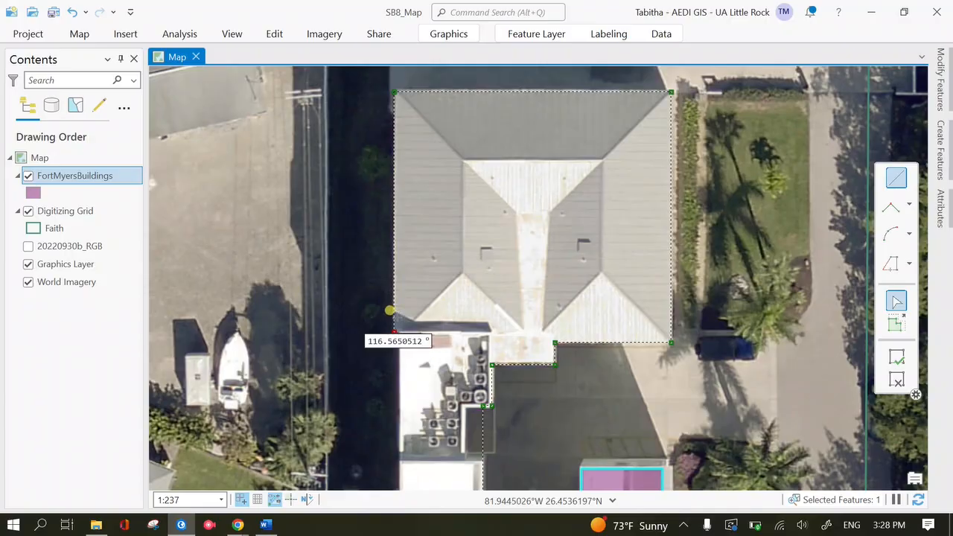
scroll(398, 333, "down", 1)
scroll(399, 333, "down", 10)
scroll(398, 333, "up", 8)
scroll(398, 333, "up", 5)
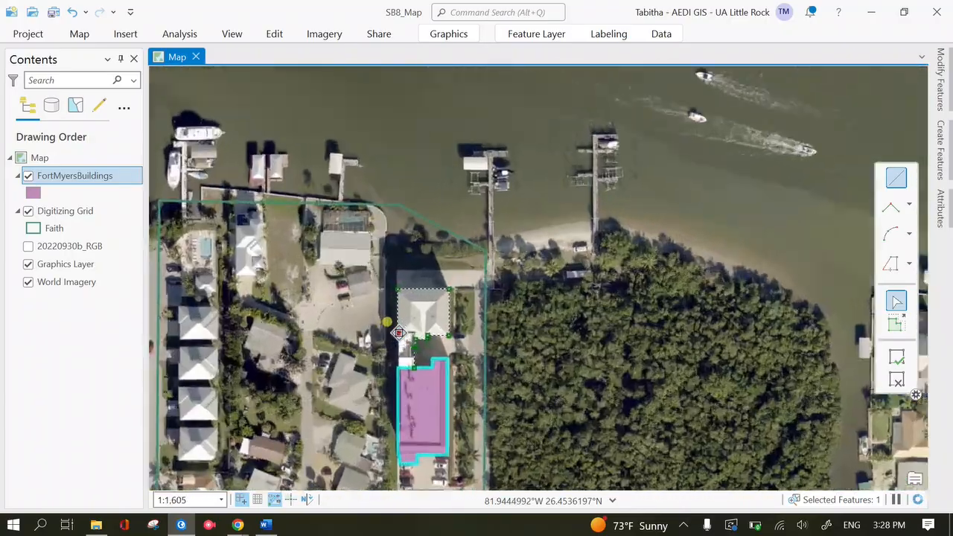
scroll(402, 333, "up", 2)
scroll(405, 334, "up", 4)
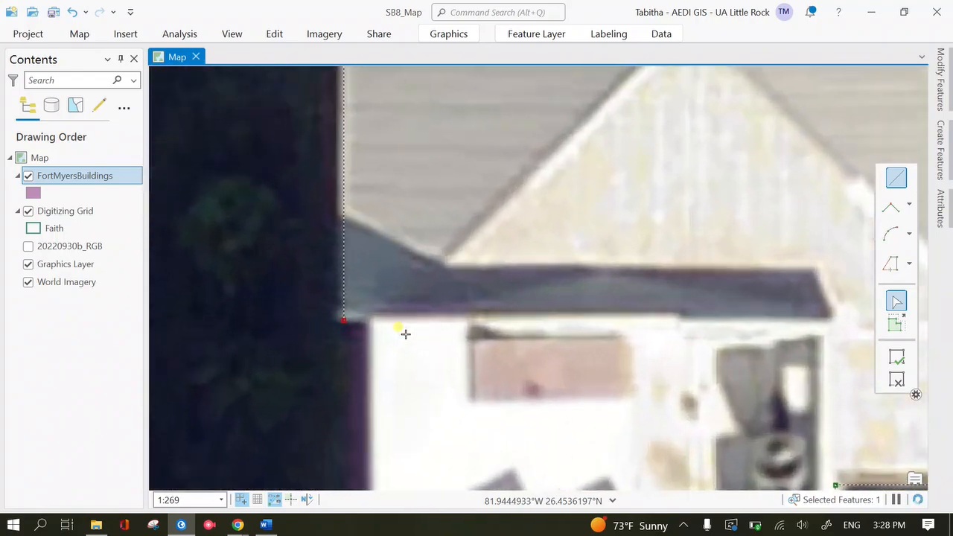
left_click(366, 321)
scroll(455, 334, "down", 5)
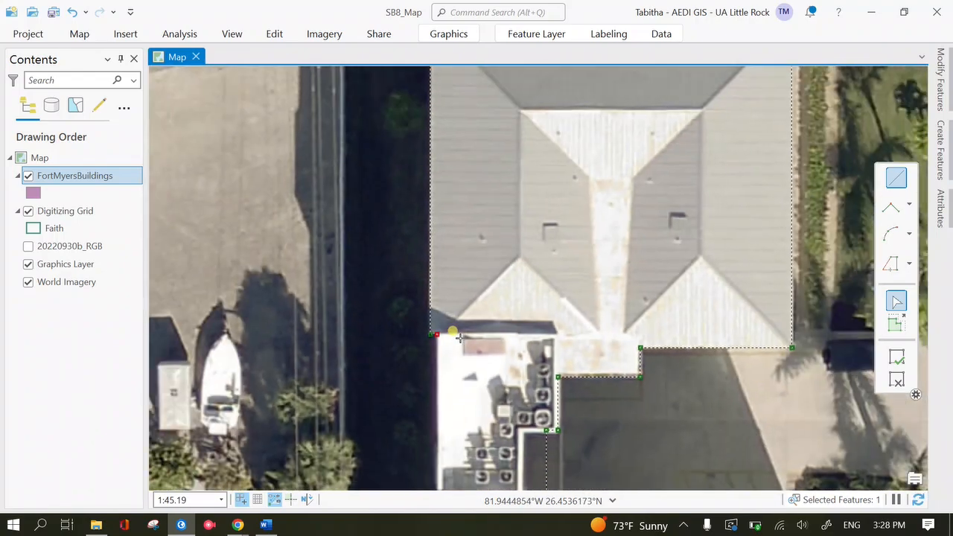
Run a segment about 51 ft south along the white roof, perpendicular to the footprint's north edge, and finish the reshape there
scroll(462, 422, "up", 2)
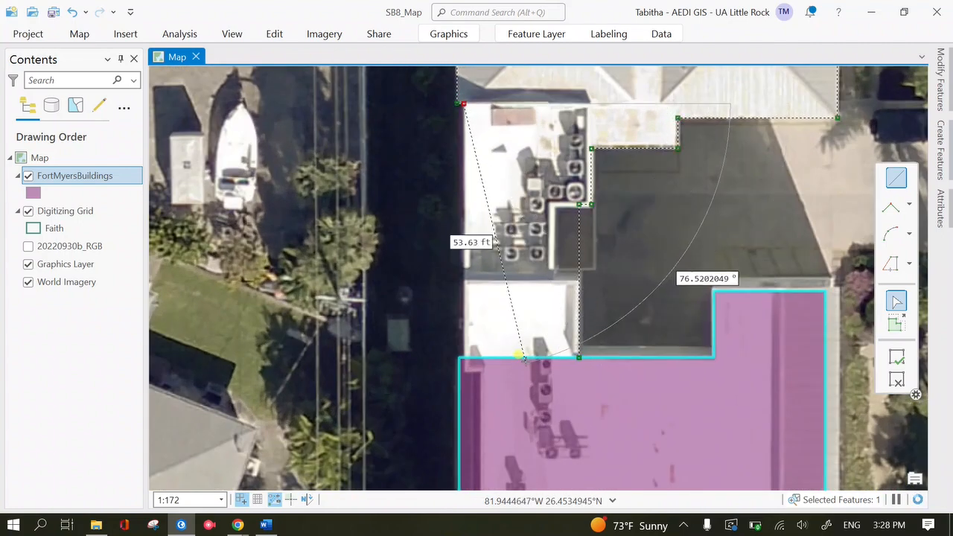
right_click(469, 355)
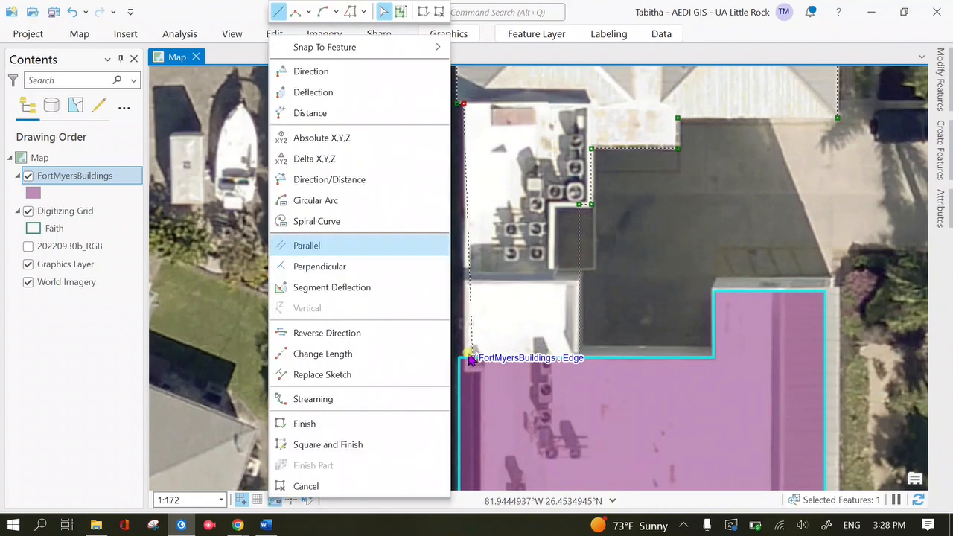
left_click(362, 248)
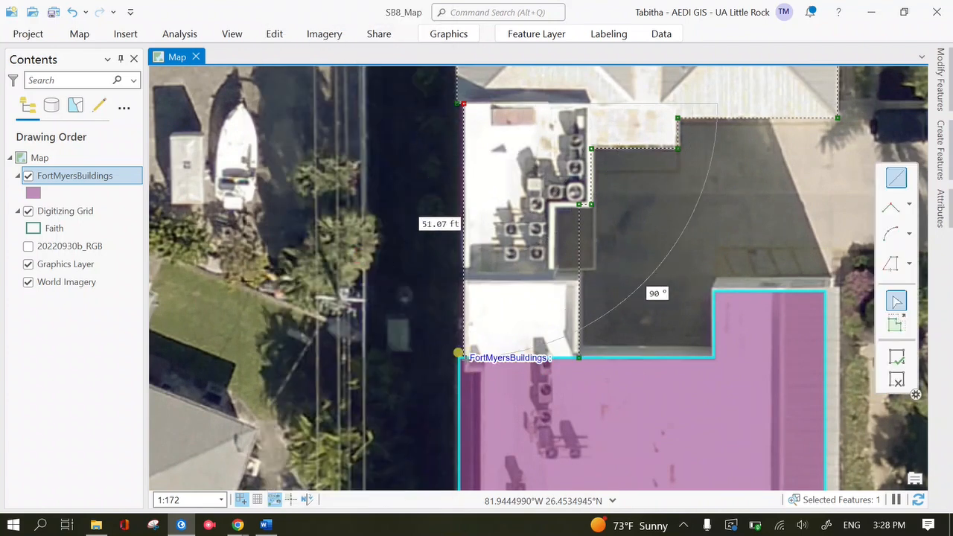
right_click(477, 361)
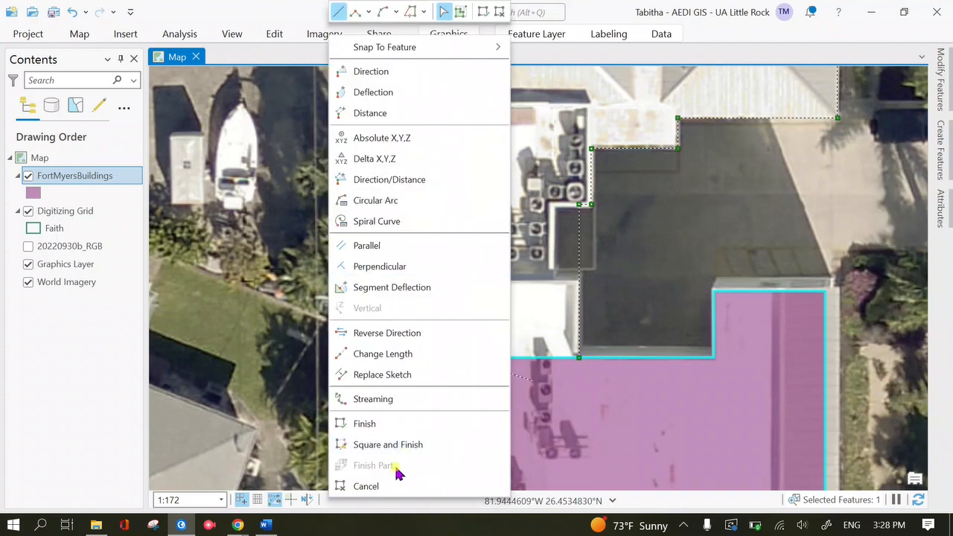
left_click(409, 425)
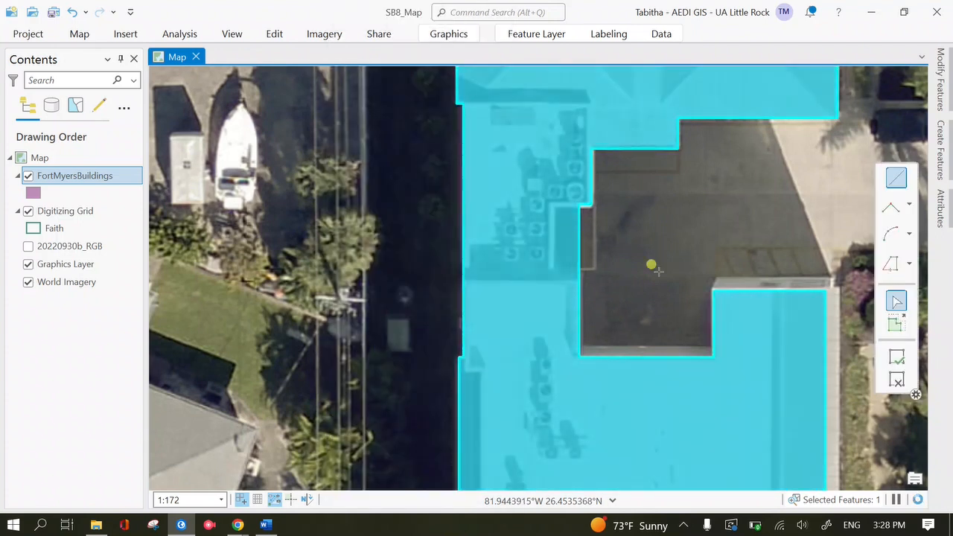
scroll(657, 271, "down", 3)
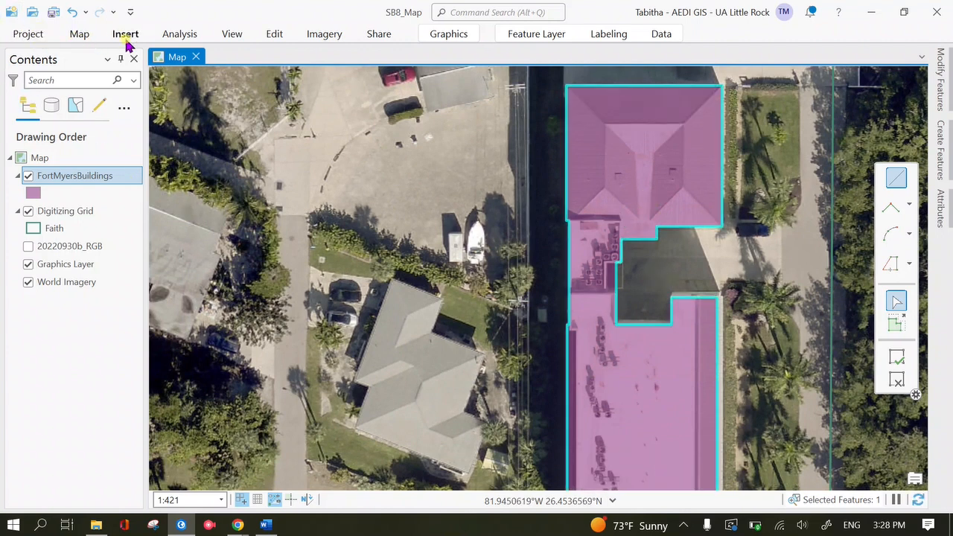
Save the edits to the reshaped building footprint
left_click(272, 41)
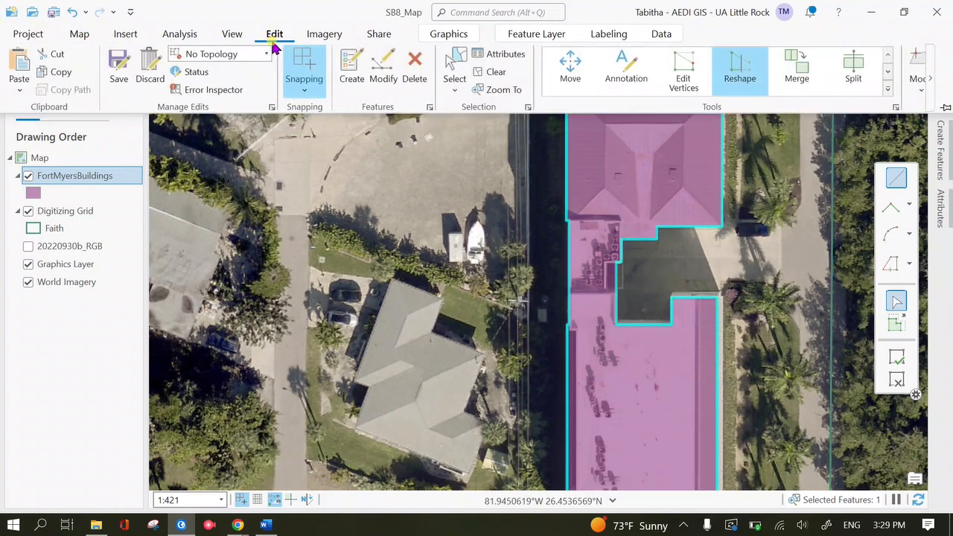
left_click(115, 67)
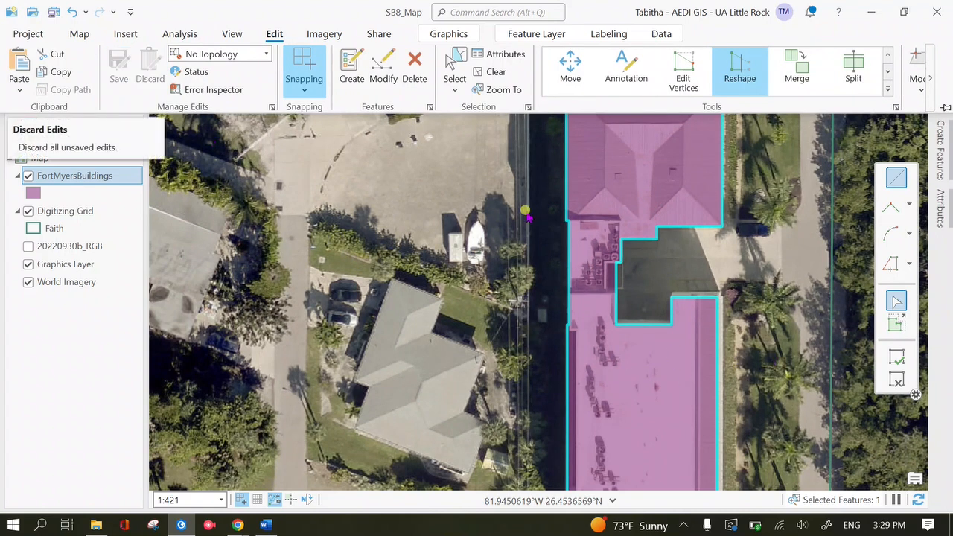
scroll(529, 284, "down", 2)
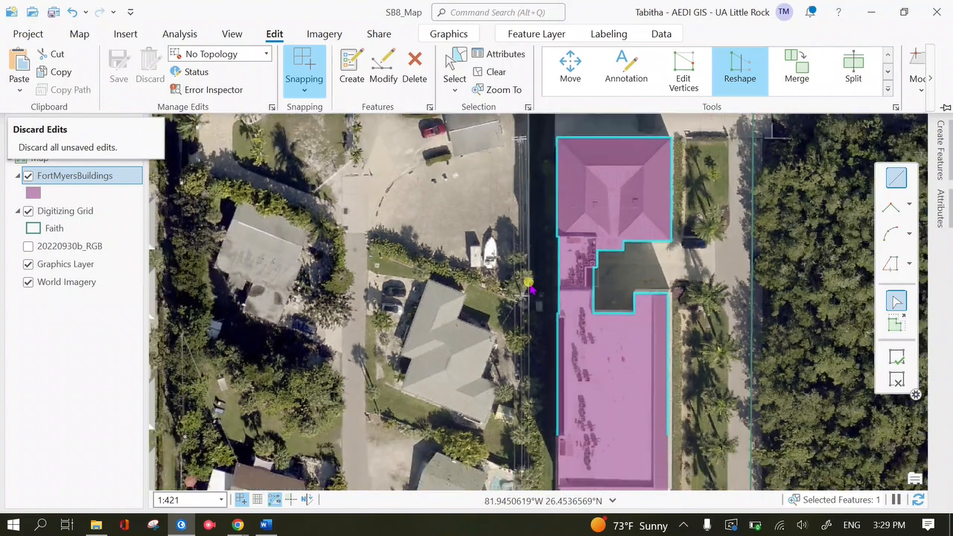
left_click(544, 309)
Examine the building's post-storm condition in the 20220930b_RGB imagery with FortMyersBuildings hidden, and restore the original layer visibility
left_click_drag(506, 227, 460, 170)
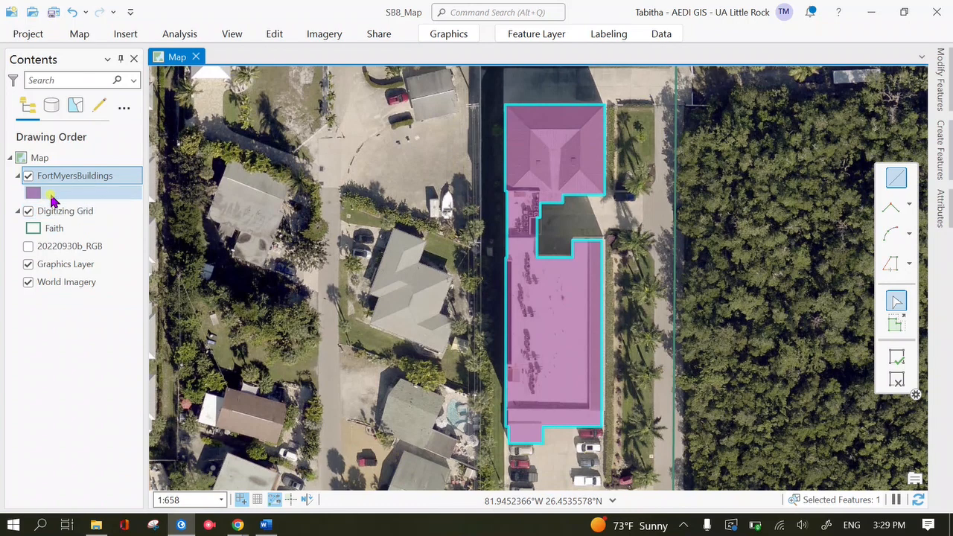
left_click(24, 178)
left_click(28, 176)
left_click(27, 246)
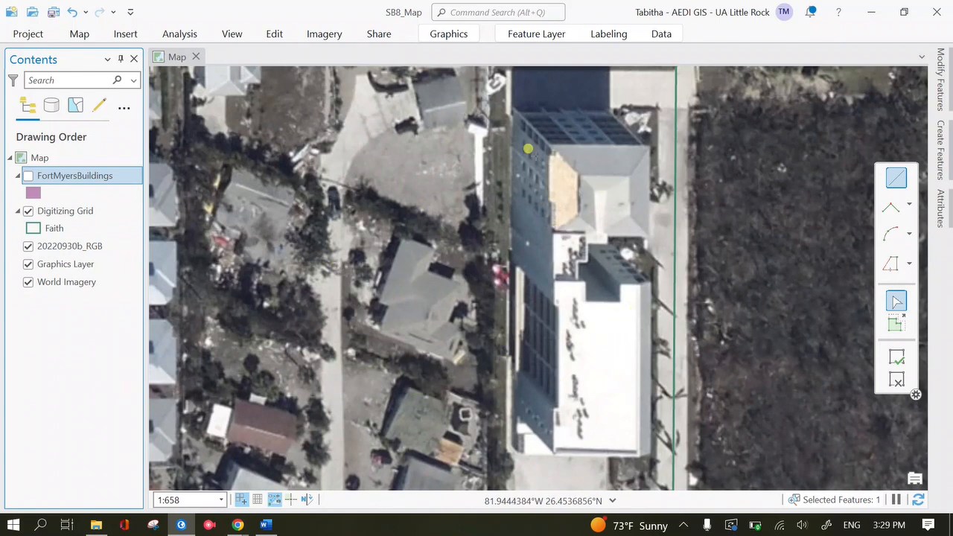
left_click(28, 176)
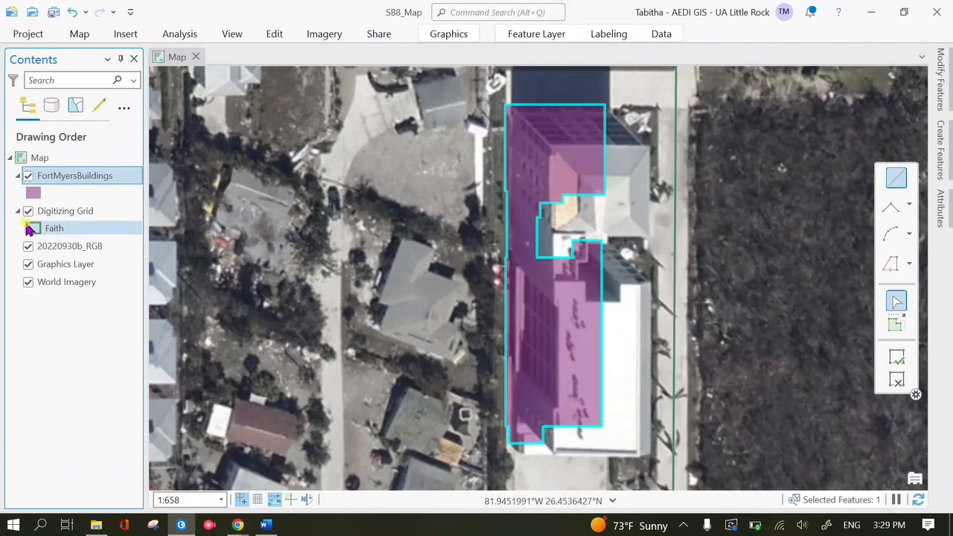
left_click(29, 245)
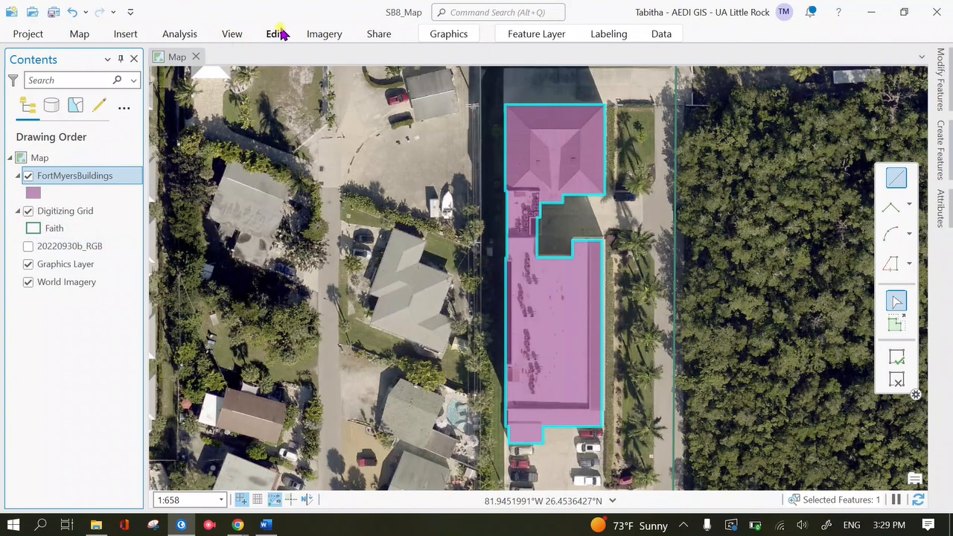
Record the technician's name under GIS Tech and "standing" under Building Damage for the selected footprint, apply them, and save the edits
left_click(943, 229)
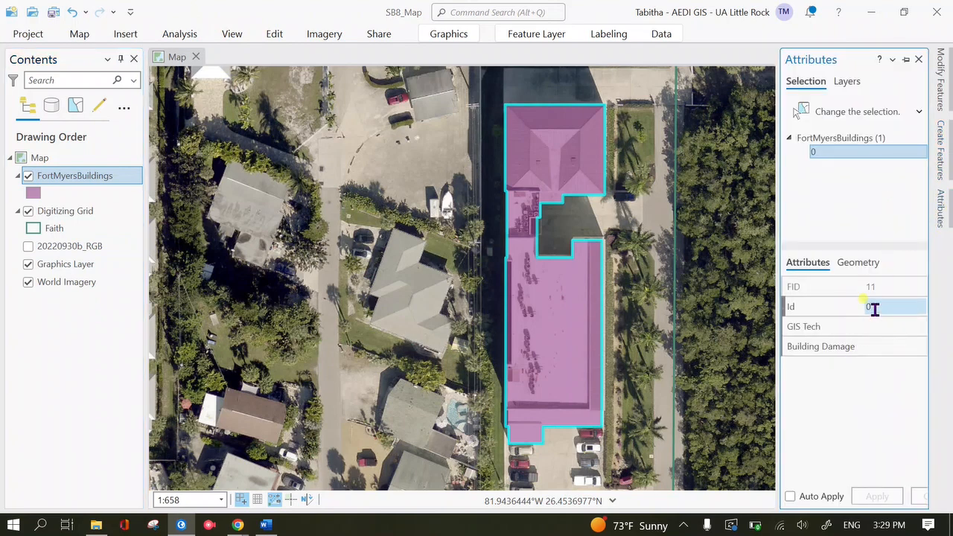
left_click(869, 329)
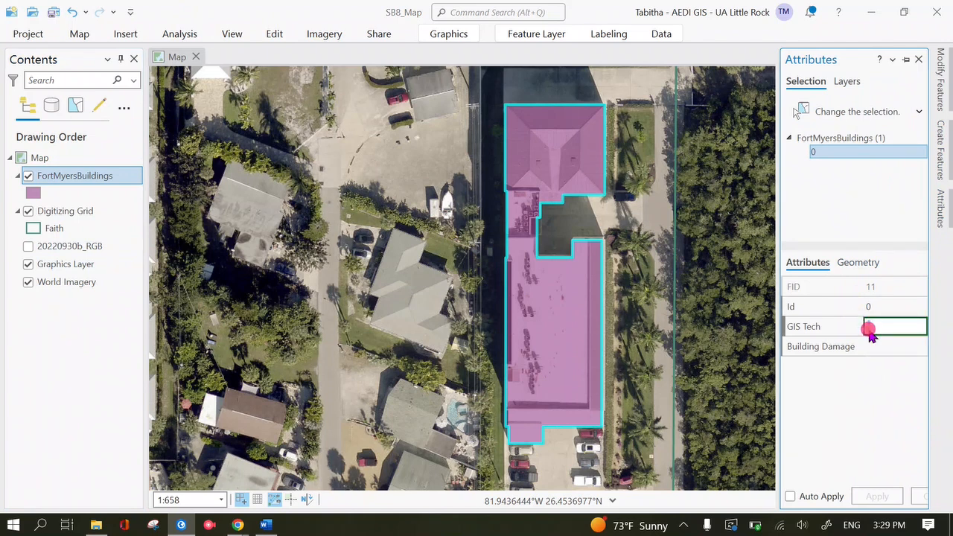
type("Faith")
key("Tab")
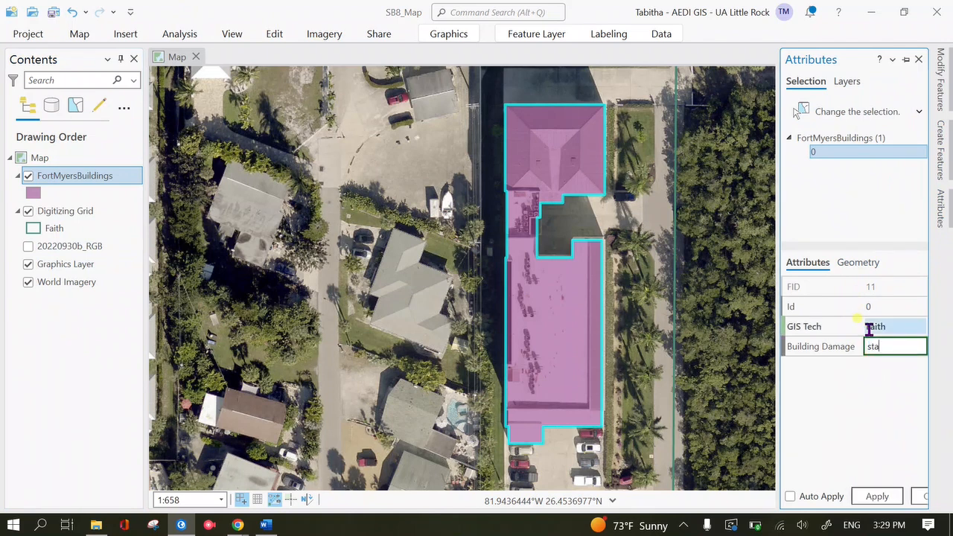
key("Return")
left_click(879, 495)
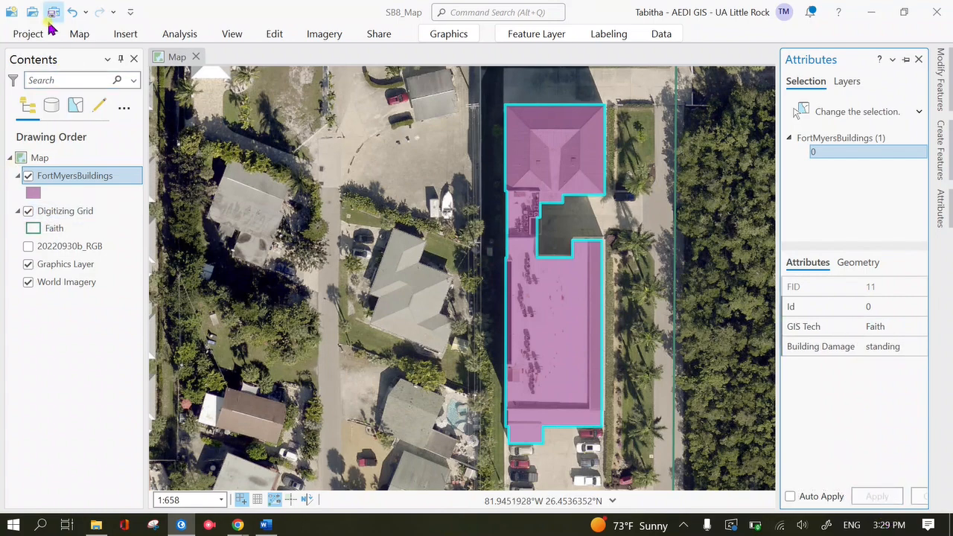
left_click(268, 35)
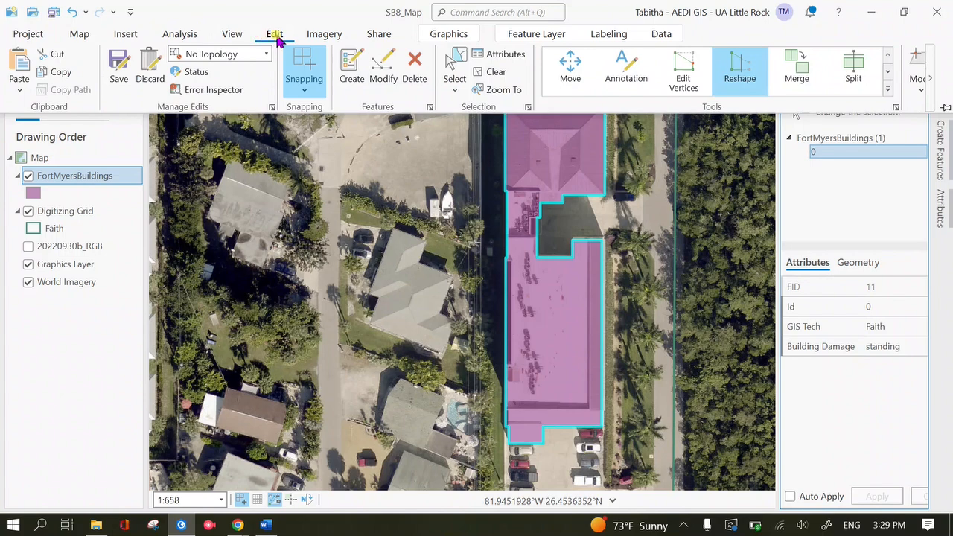
left_click(119, 66)
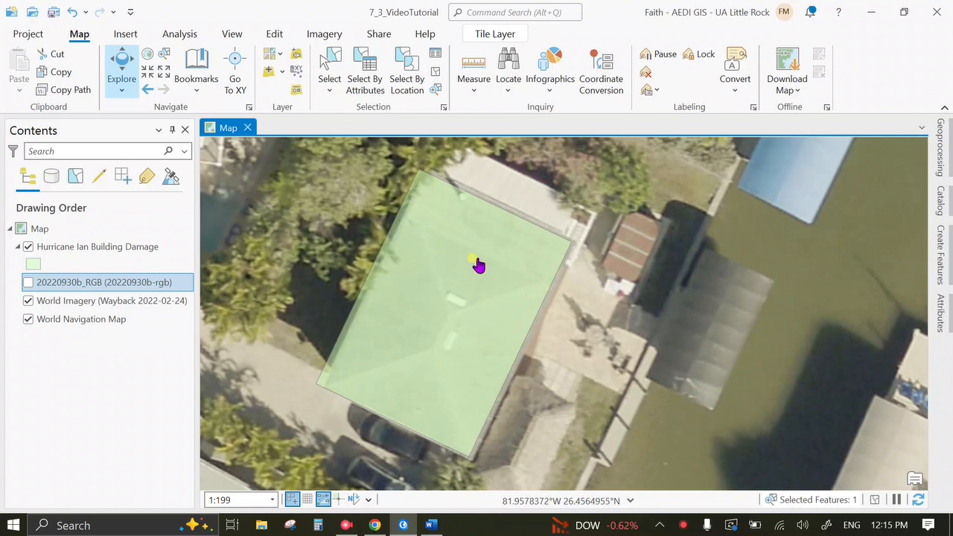
In the 7_3_VideoTutorial project, select the Hurricane Ian Building Damage footprint and set its Building Use Type to Residential
left_click(330, 60)
left_click(478, 266)
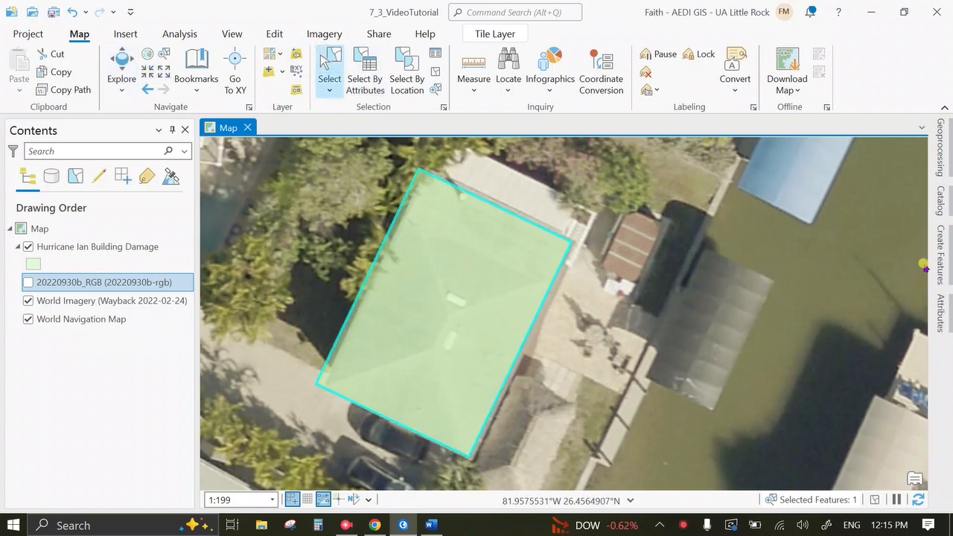
left_click(940, 312)
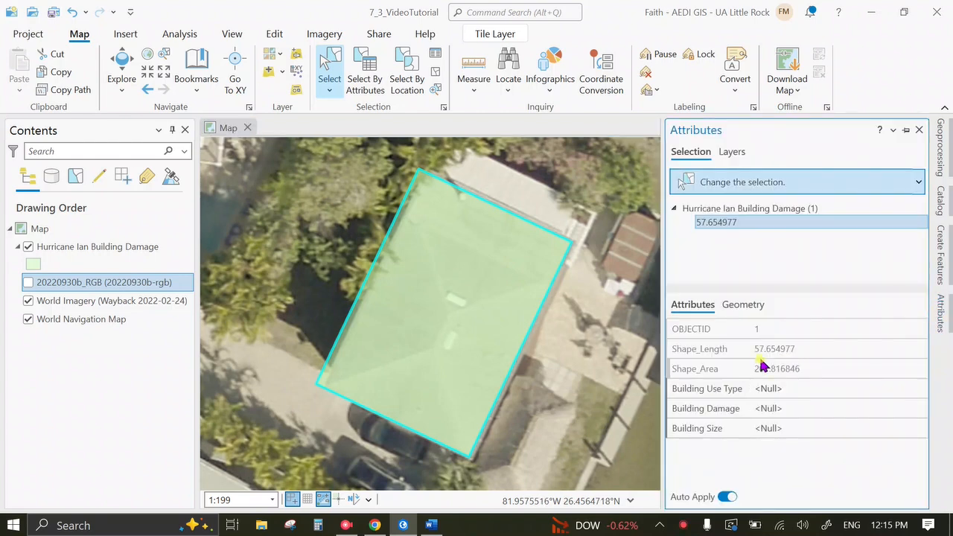
left_click(803, 389)
left_click(805, 392)
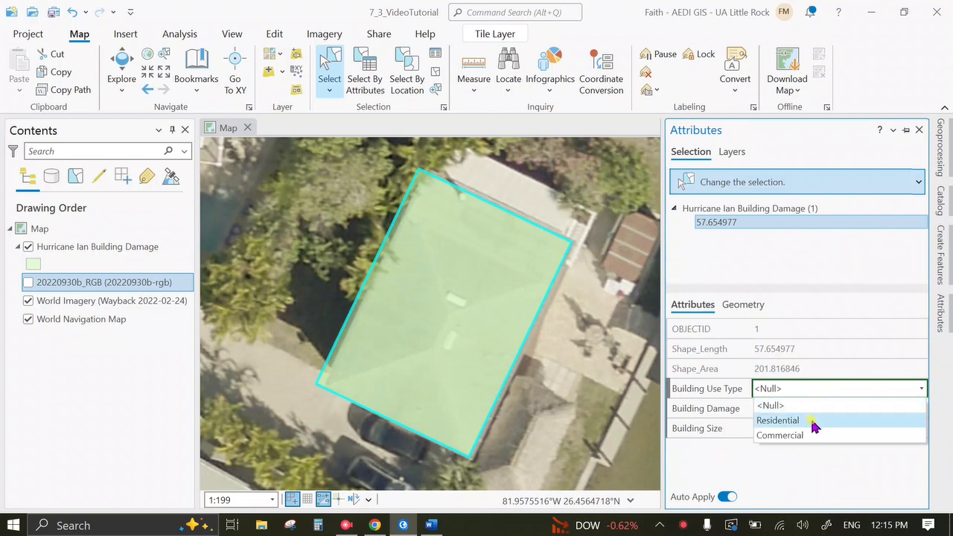
left_click(814, 421)
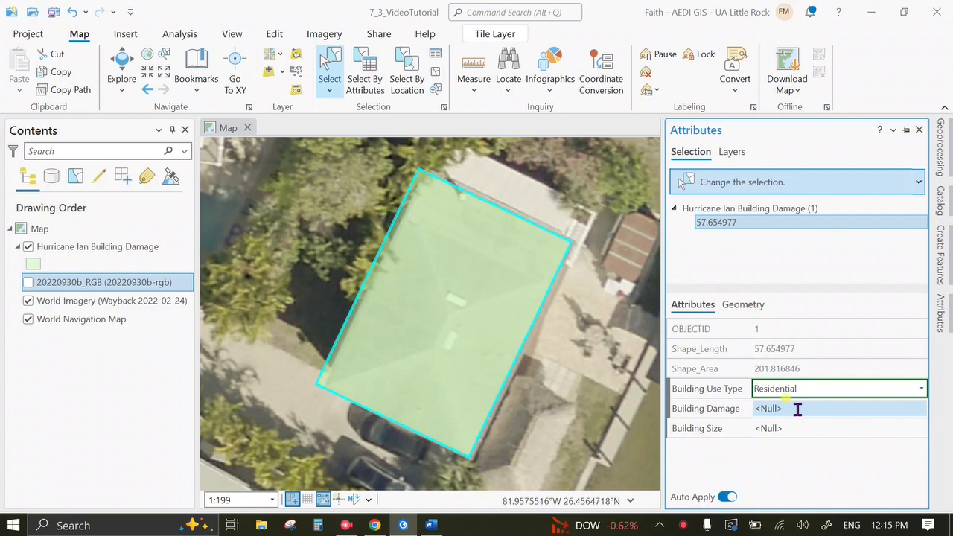
Compare the selected building before and after the storm by alternately showing and hiding the 20220930b_RGB imagery over World Imagery (Wayback 2022-02-24)
left_click(798, 409)
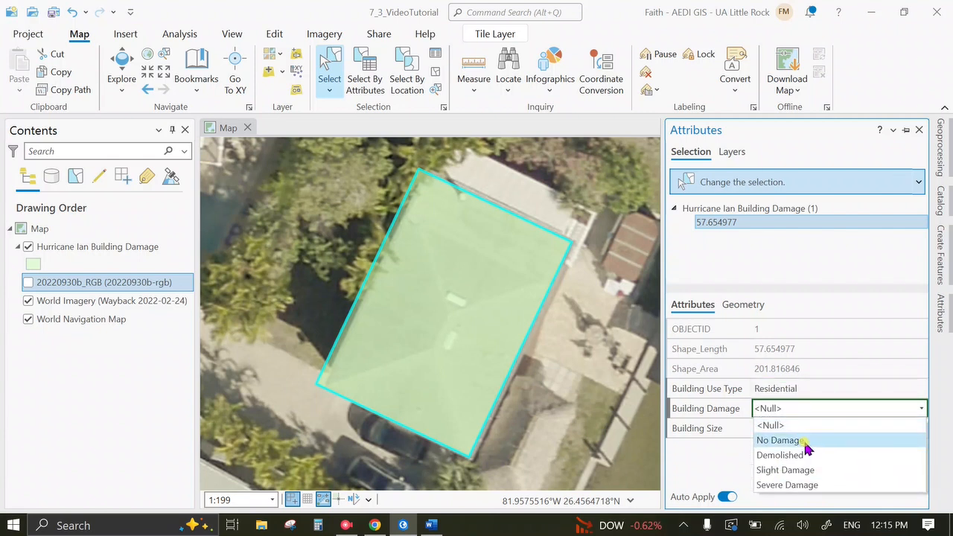
left_click(27, 285)
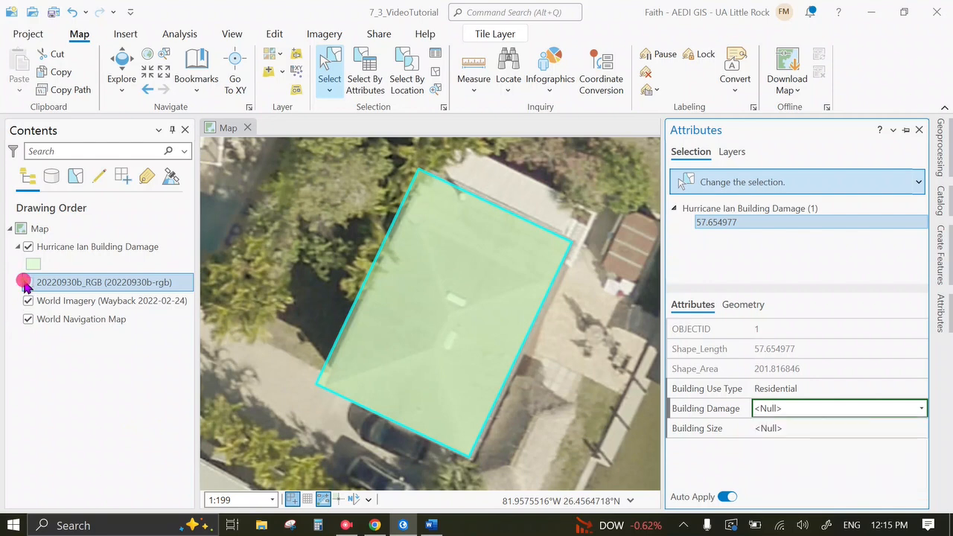
left_click(27, 284)
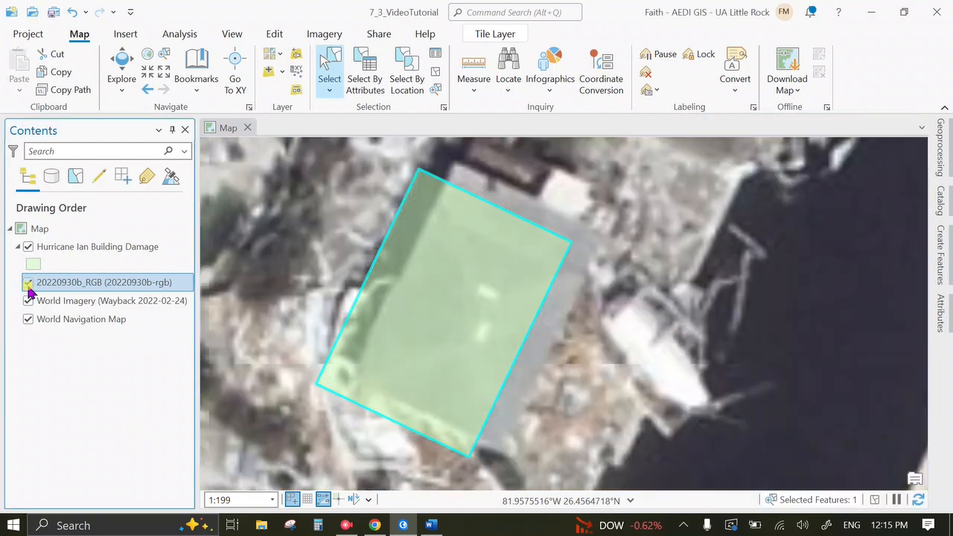
left_click(27, 284)
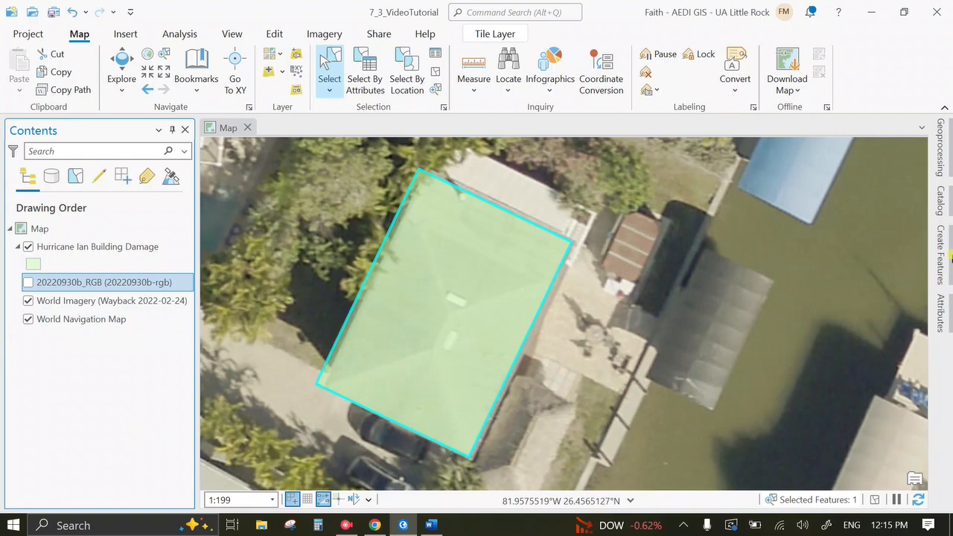
left_click(28, 283)
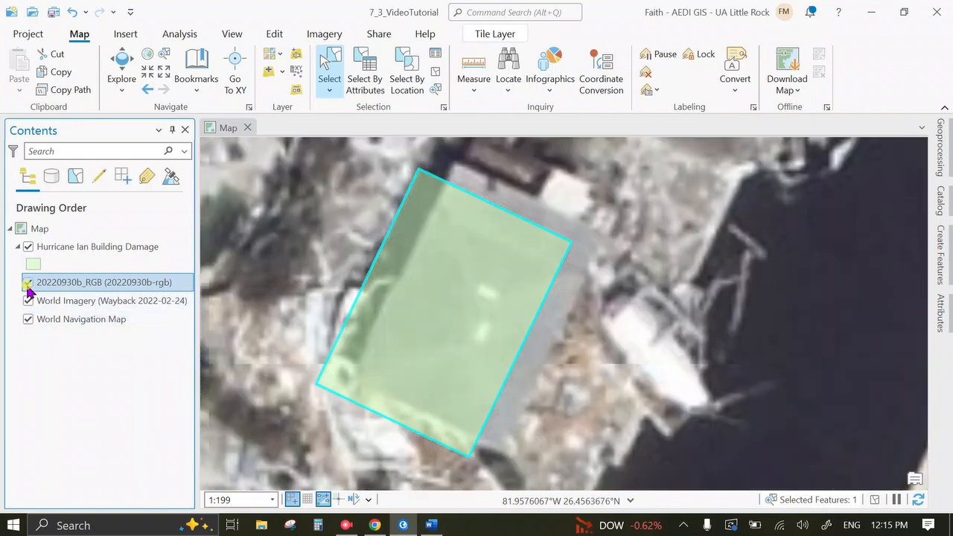
left_click(28, 284)
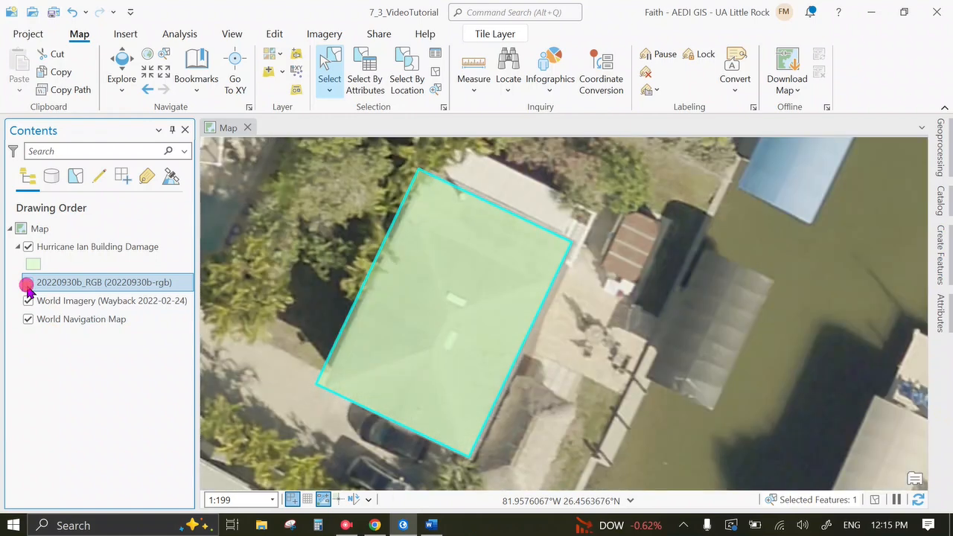
left_click(28, 284)
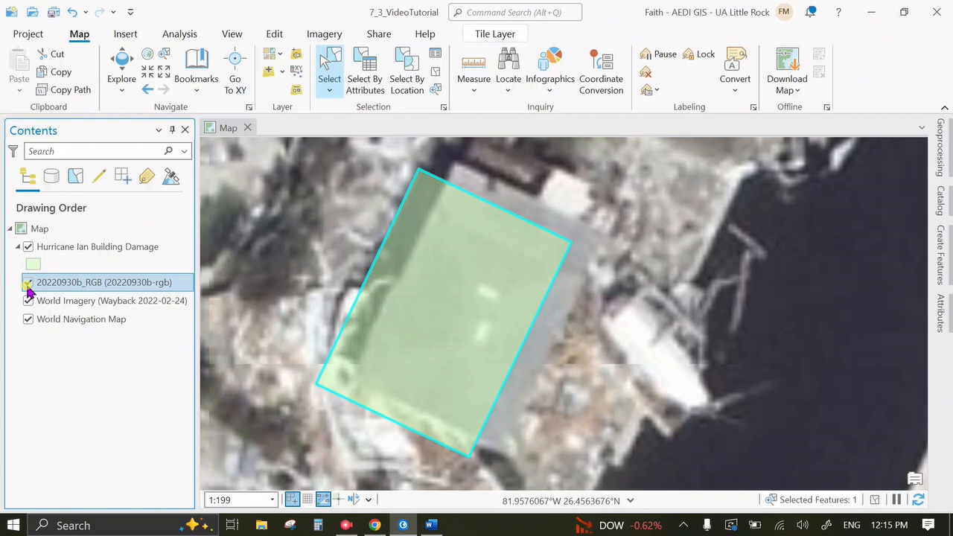
left_click(28, 285)
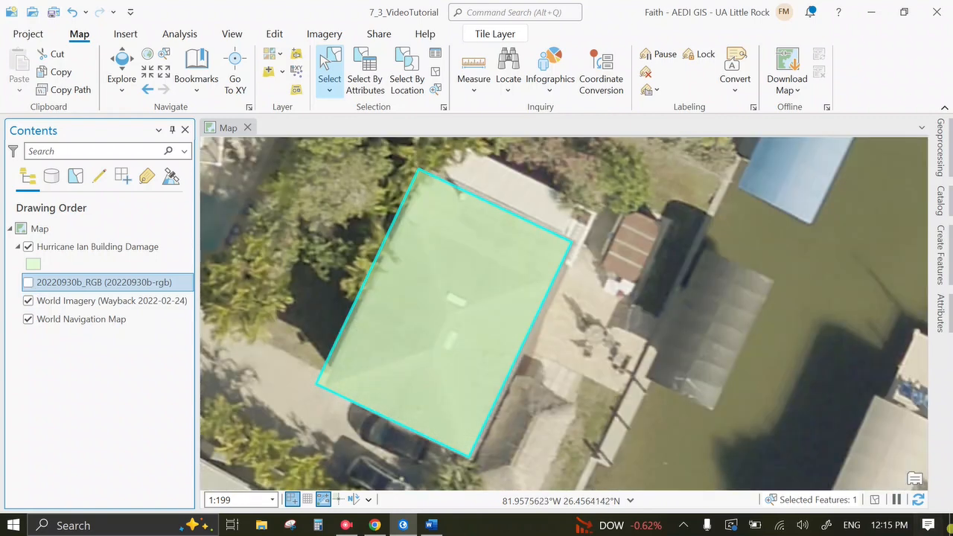
Set the selected footprint's Building Damage to Slight Damage, save the edits, and close the attribute editor
left_click(941, 313)
left_click(806, 406)
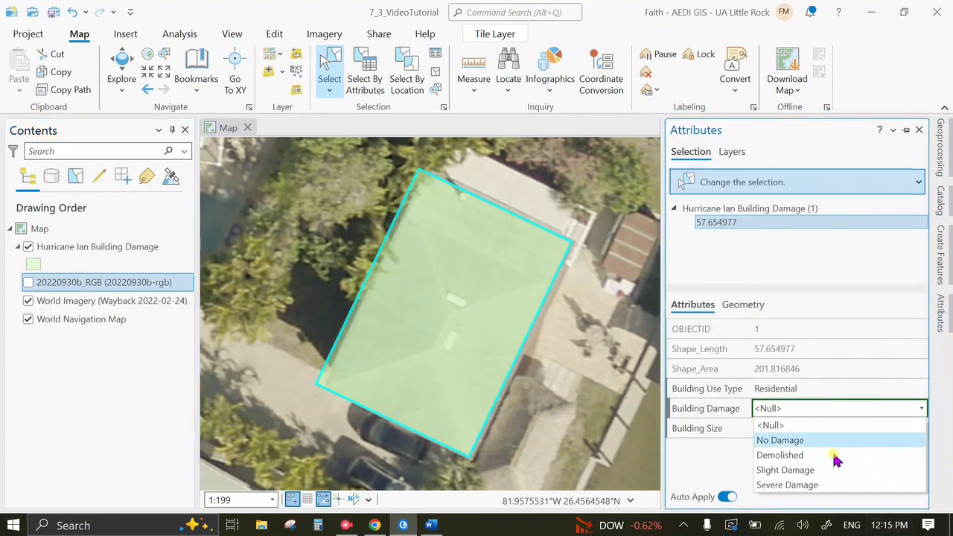
left_click(786, 470)
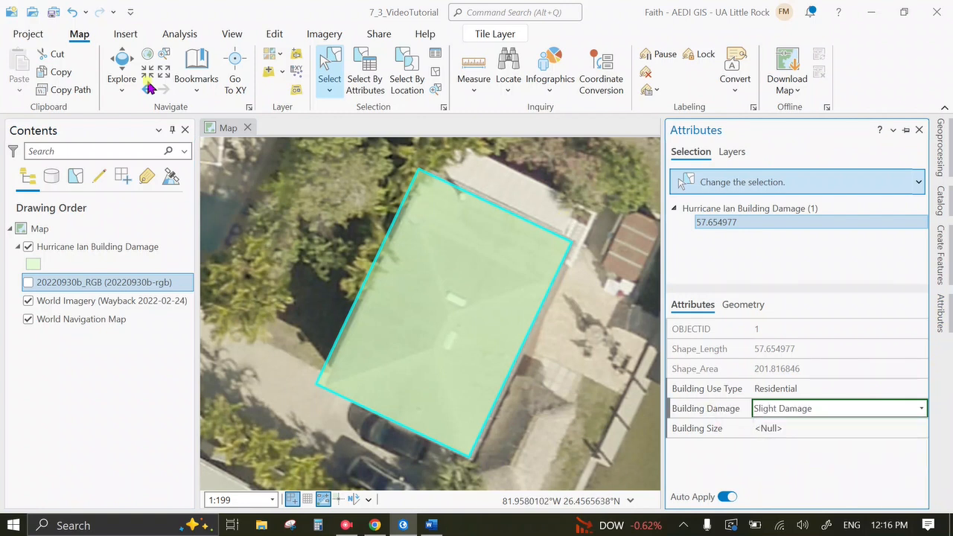
left_click(268, 39)
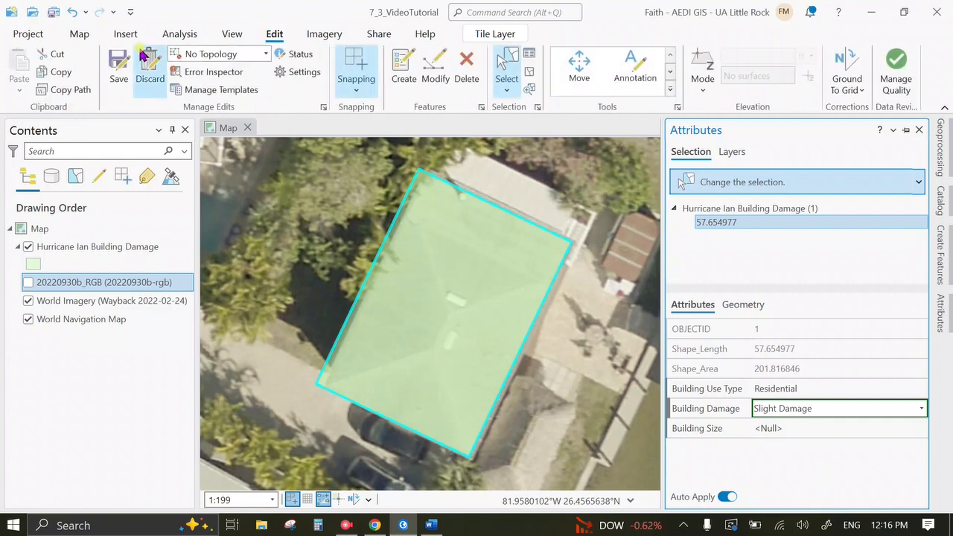
left_click(921, 130)
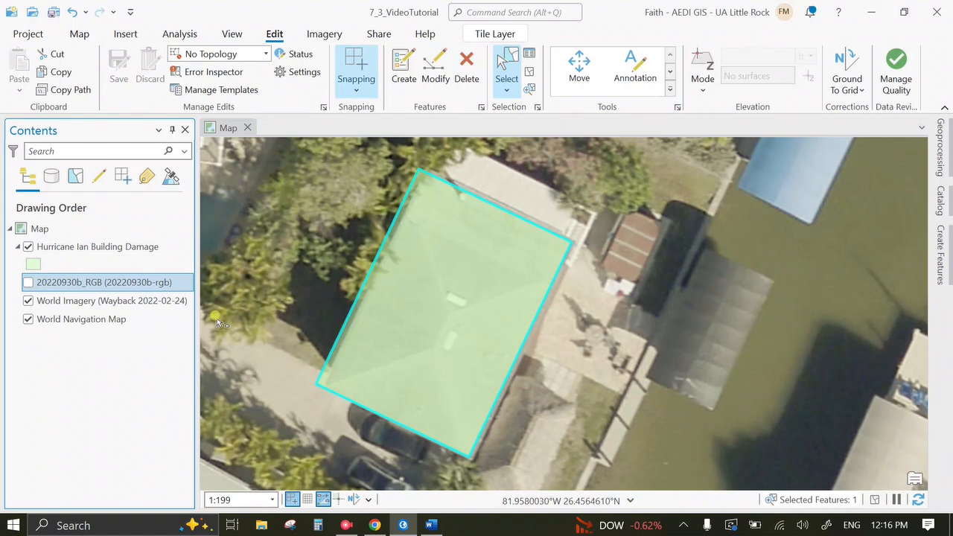
Open the attribute table of the Hurricane Ian Building Damage layer and deselect all records
left_click(132, 251)
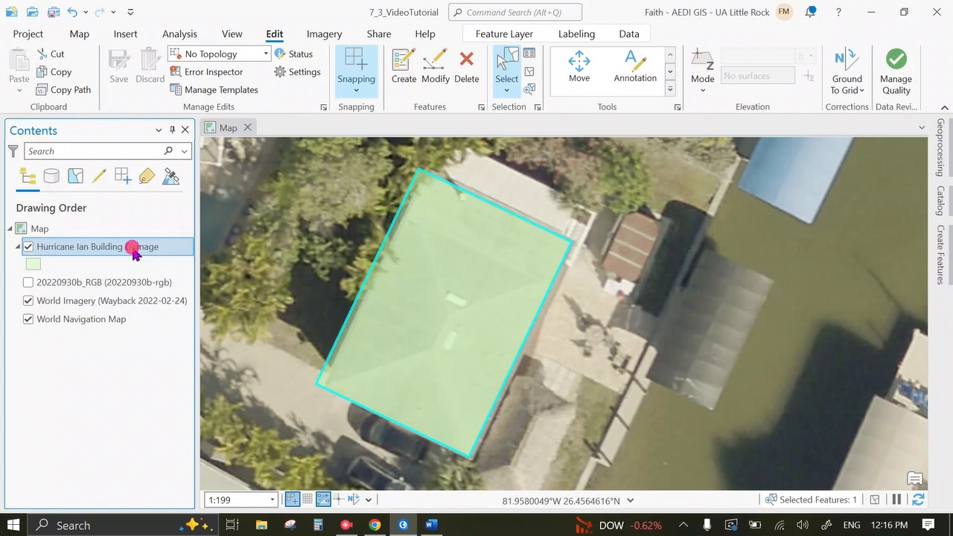
right_click(134, 252)
left_click(176, 98)
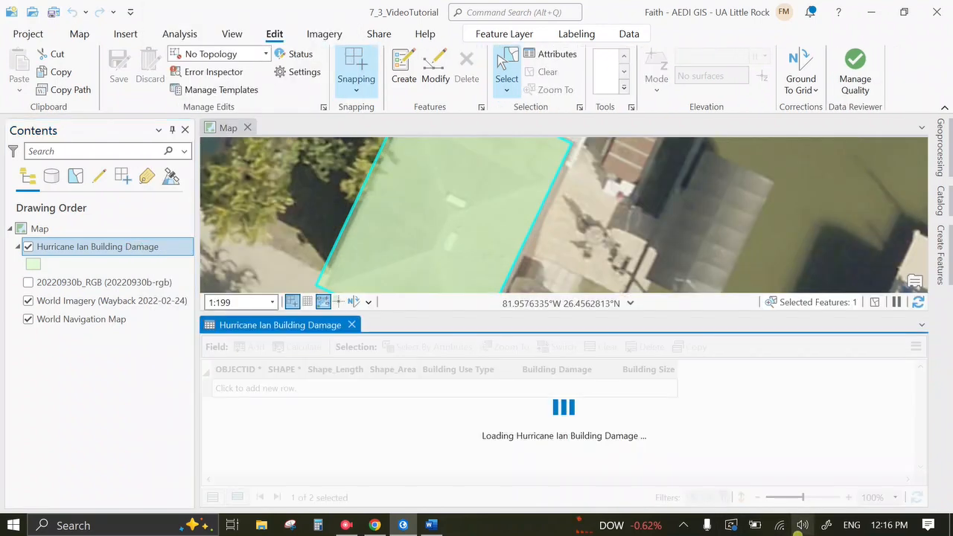
left_click(589, 349)
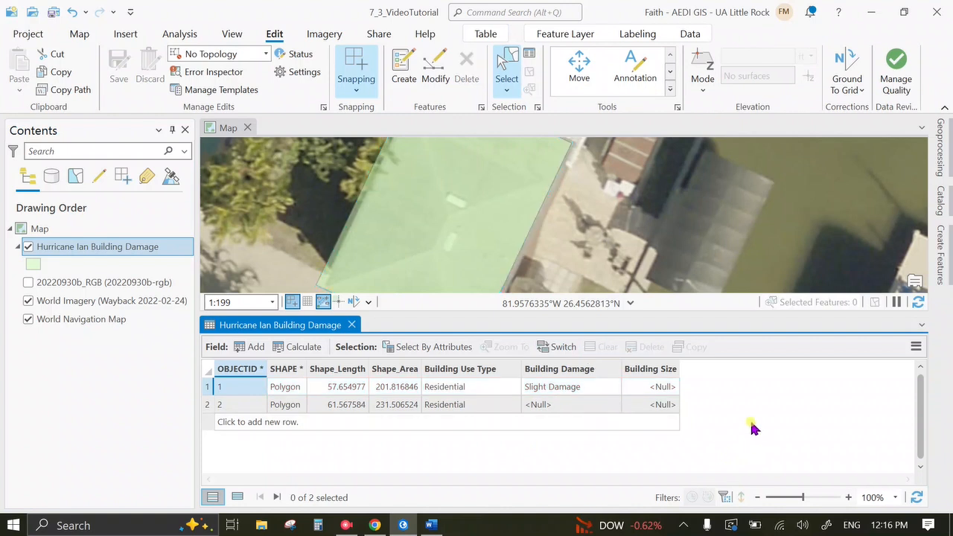
Start Calculate Geometry on the Building Size field with Area (geodesic) as its property
left_click(647, 370)
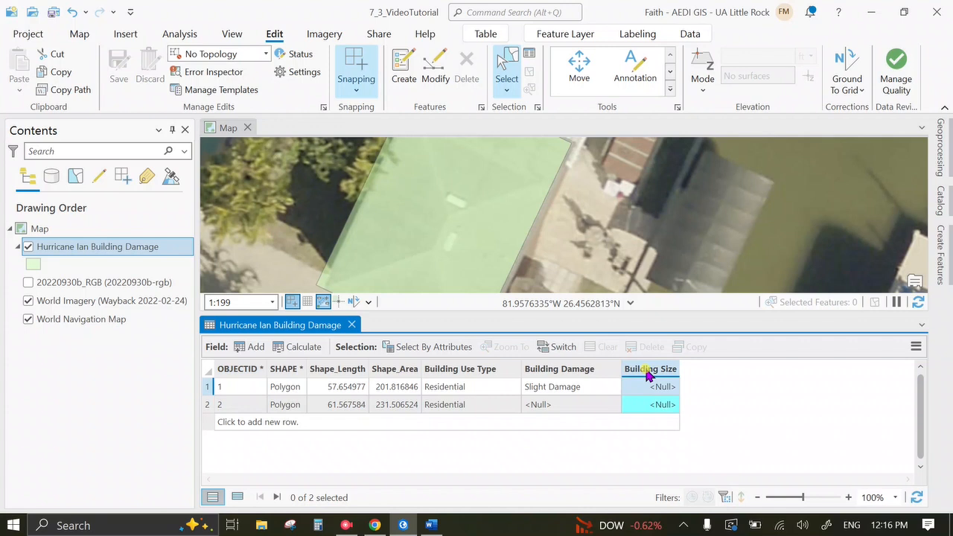
right_click(649, 375)
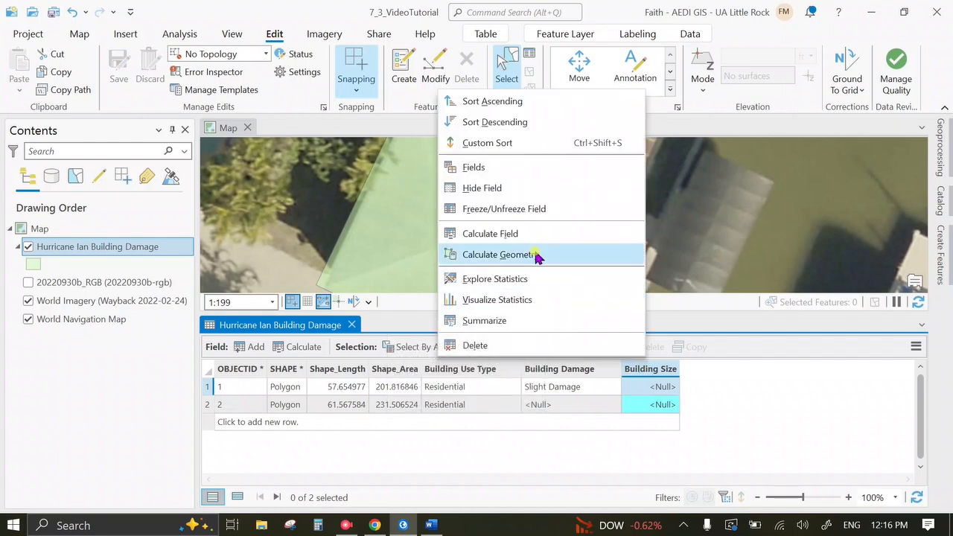
left_click(498, 255)
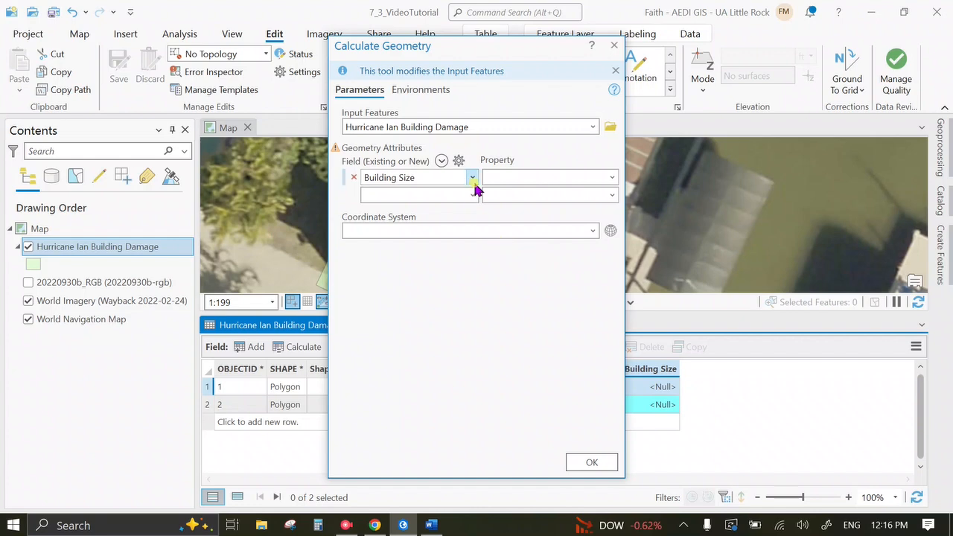
mouse_move(336, 150)
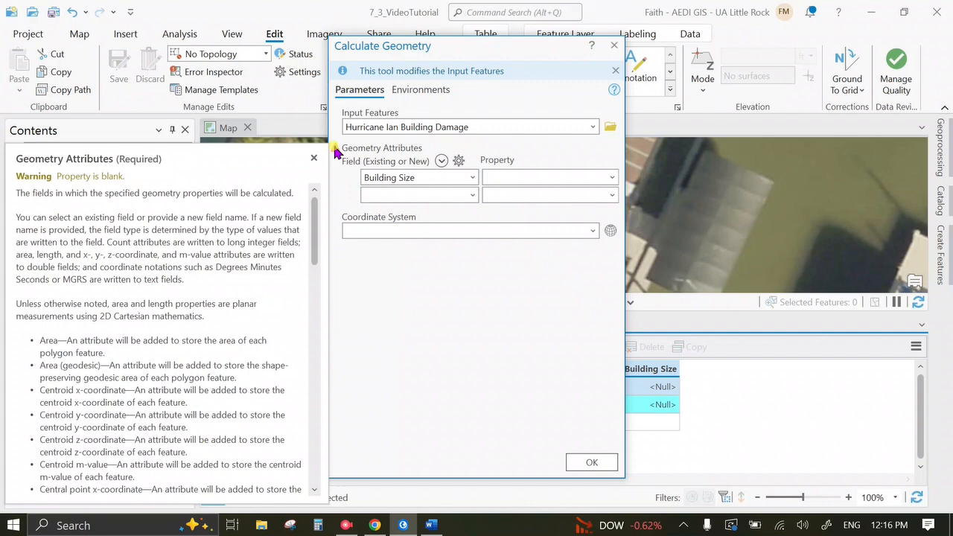
left_click(472, 178)
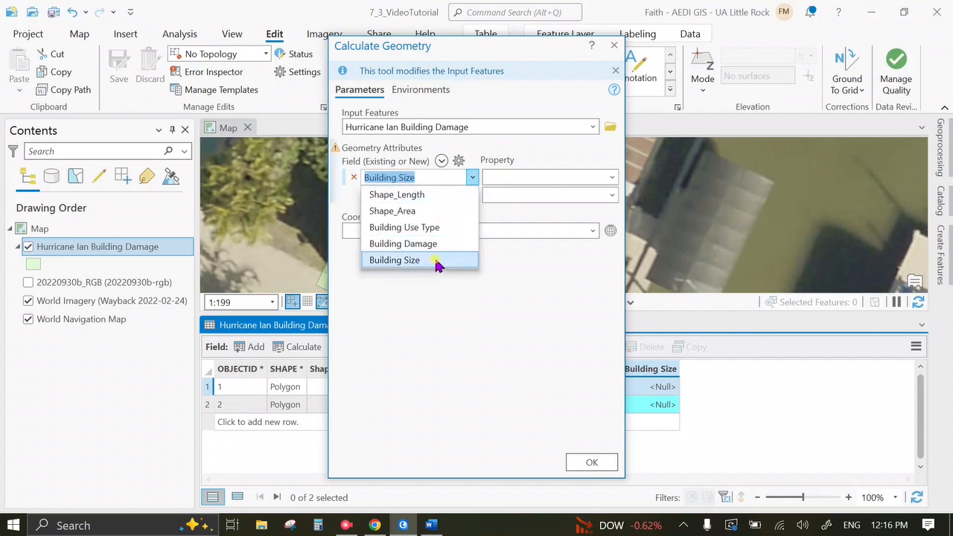
left_click(435, 261)
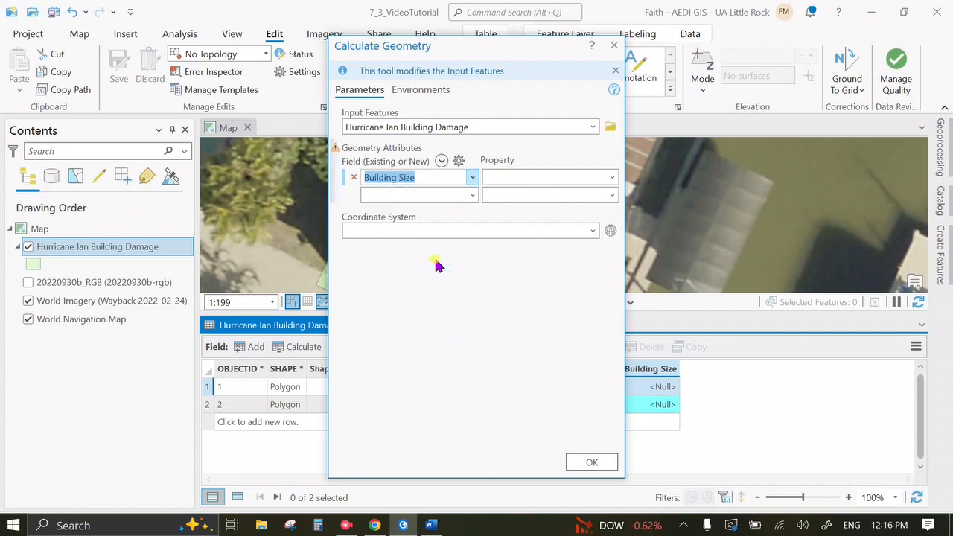
left_click(612, 179)
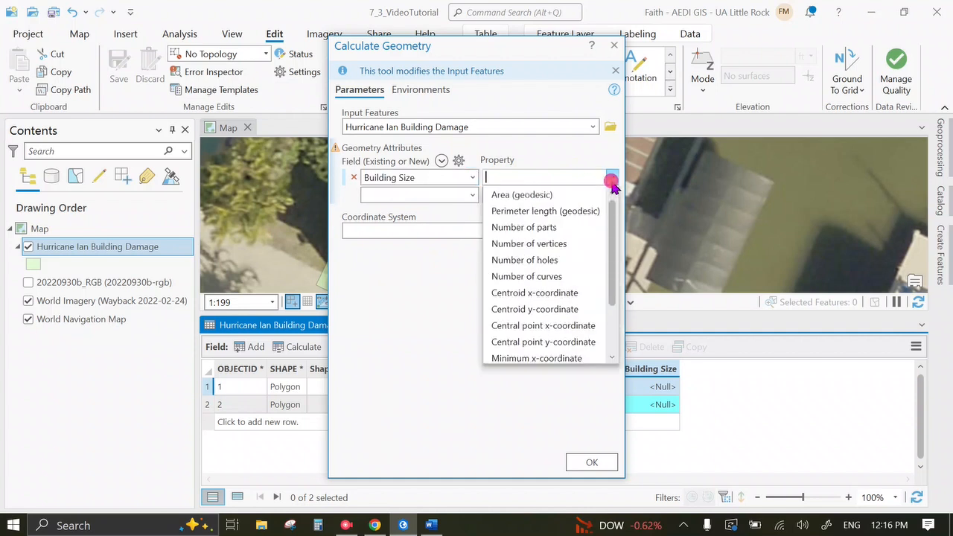
left_click(515, 195)
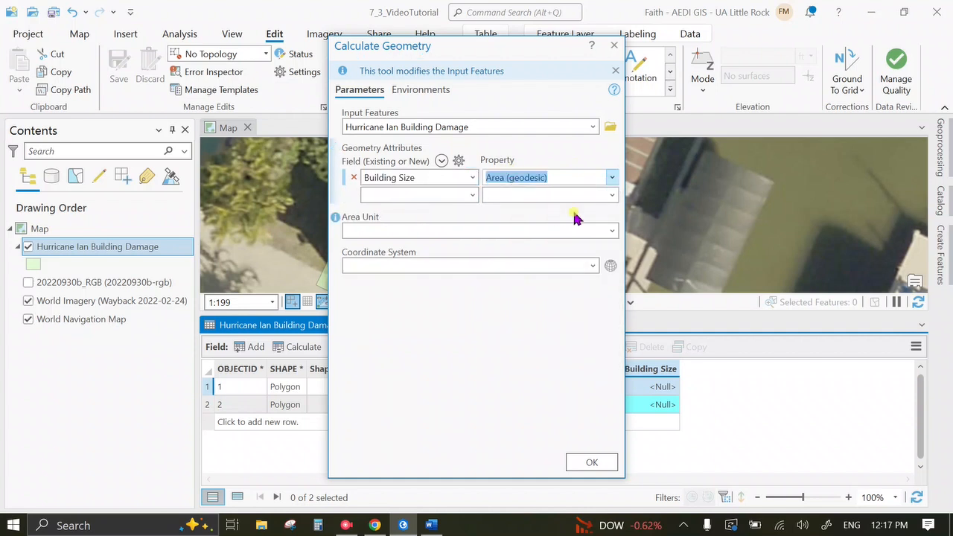
Calculate the areas in Square US Survey Feet using the Hurricane Ian Building Damage layer's coordinate system, WGS_1984_Web_Mercator_Auxiliary_Sphere
left_click(614, 232)
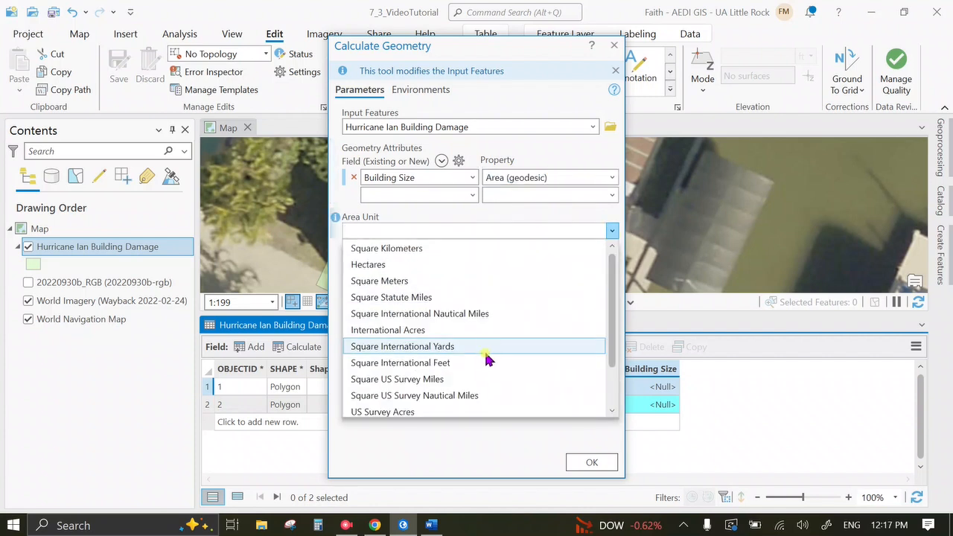
scroll(496, 362, "down", 1)
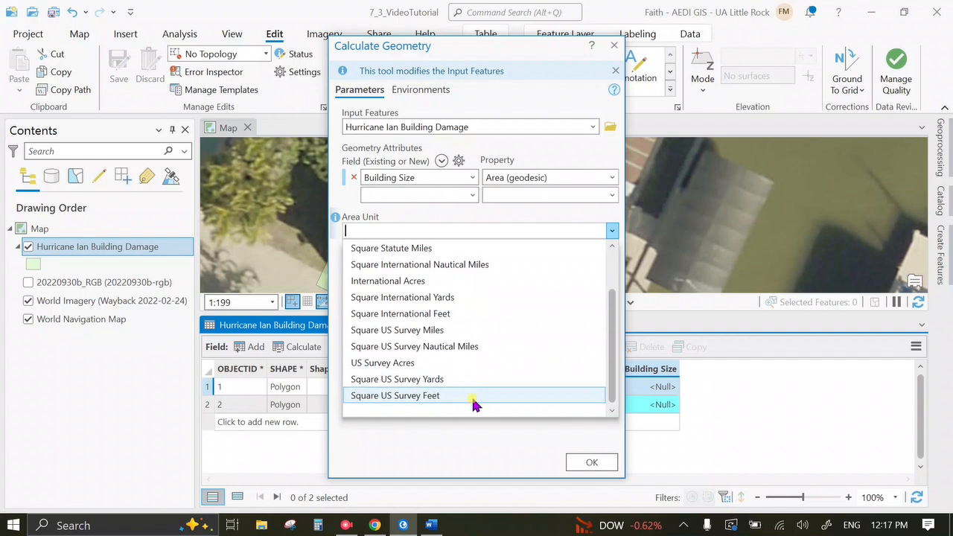
left_click(503, 395)
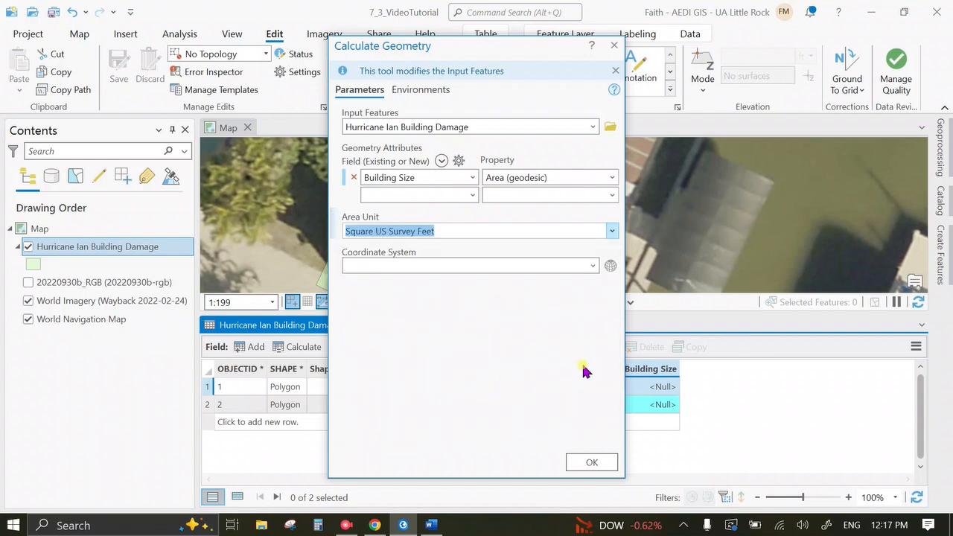
left_click(593, 266)
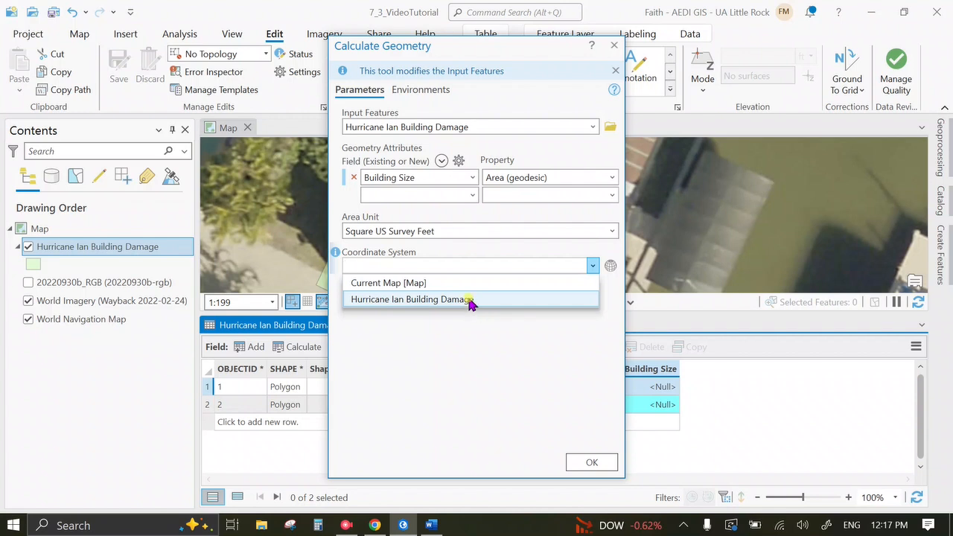
left_click(471, 300)
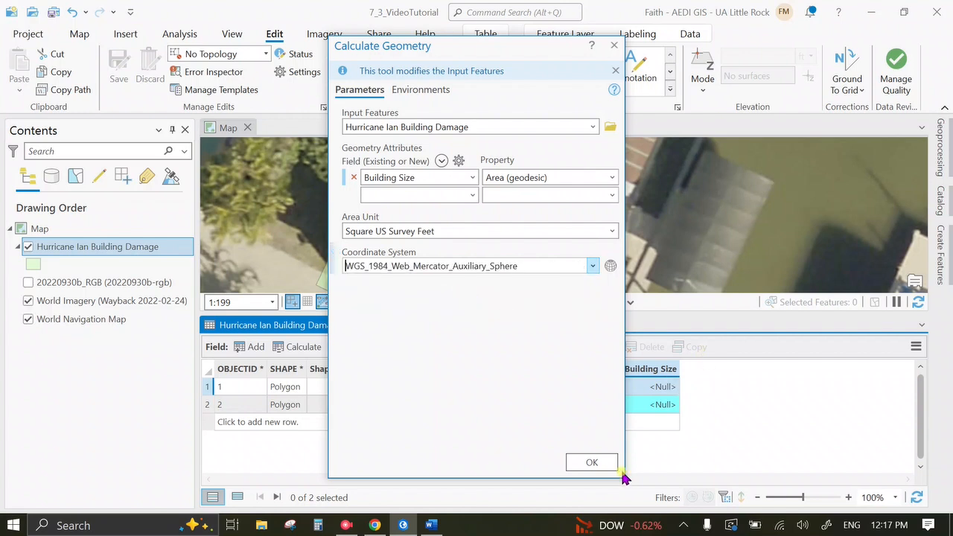
left_click(592, 462)
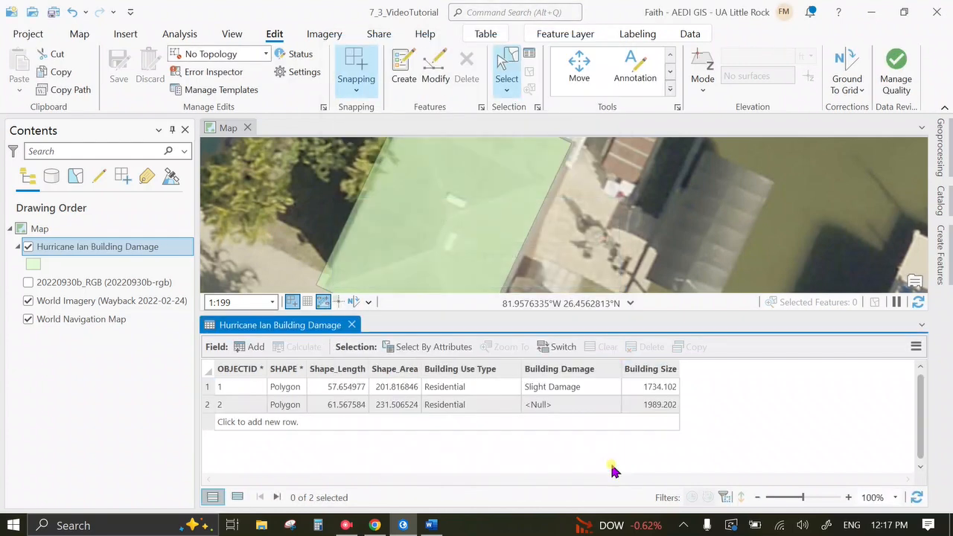
Select the first building's record in the table and examine its footprint on the map together with the Building Size values
left_click(644, 387)
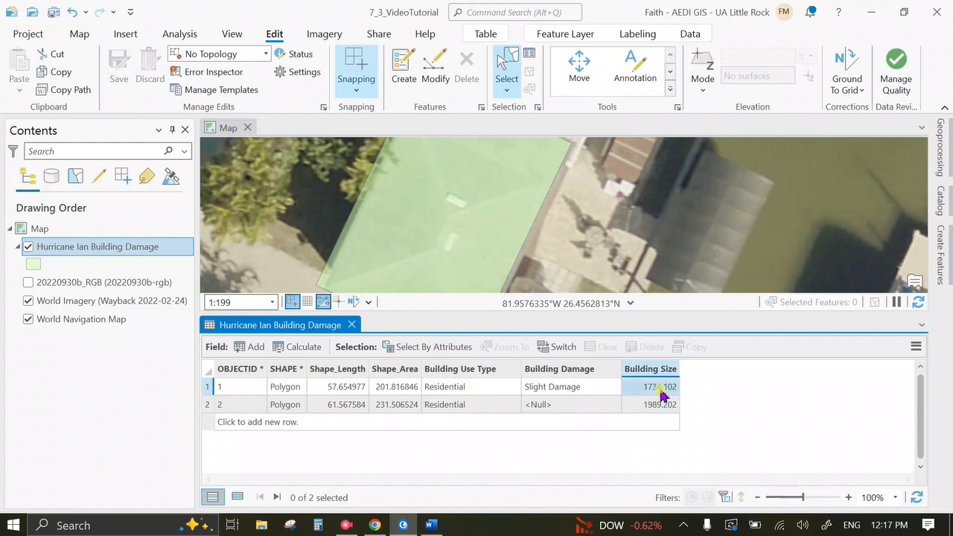
scroll(546, 219, "down", 2)
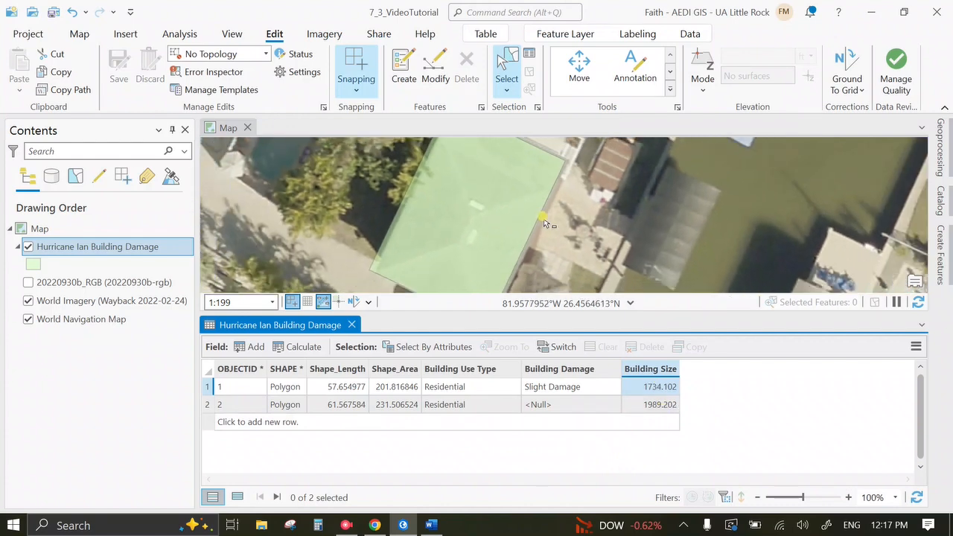
left_click(208, 388)
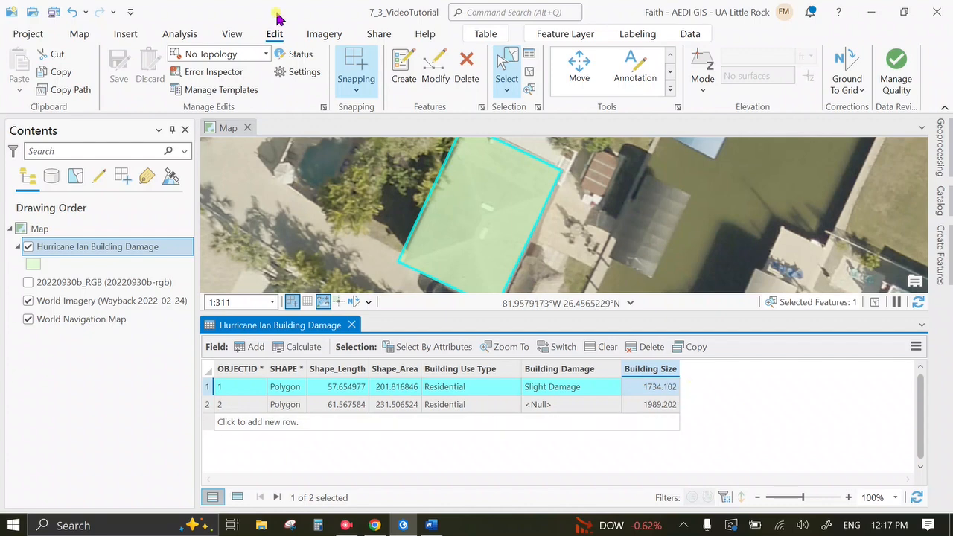
scroll(492, 176, "down", 2)
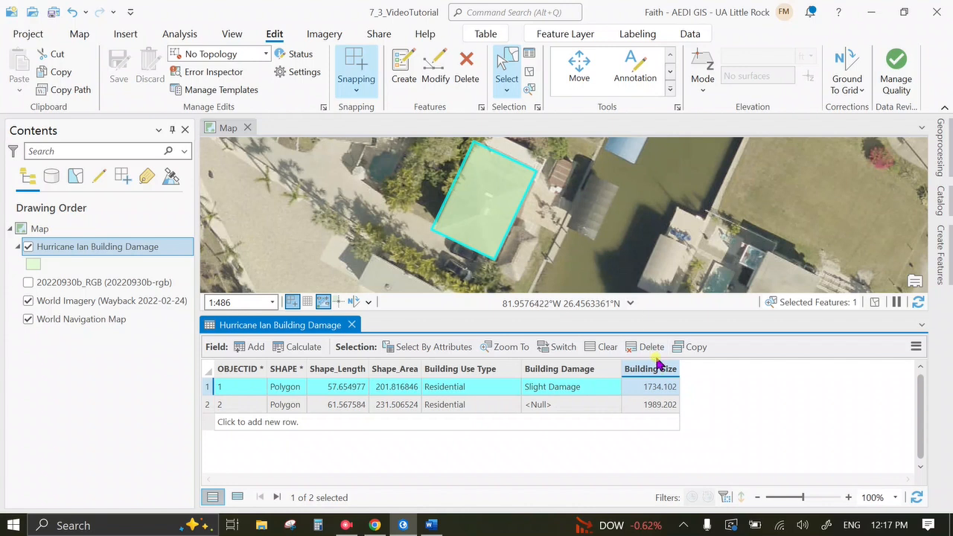
mouse_move(658, 374)
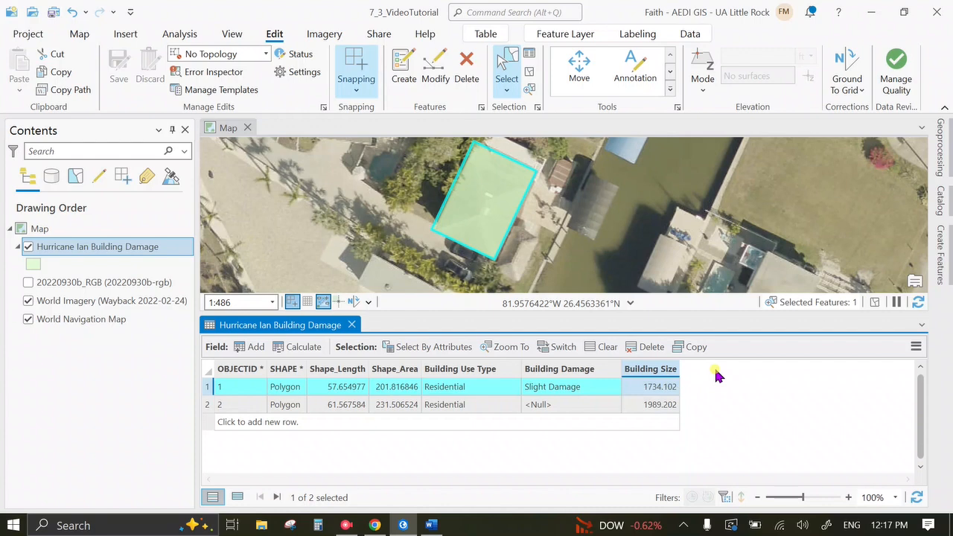
left_click(673, 373)
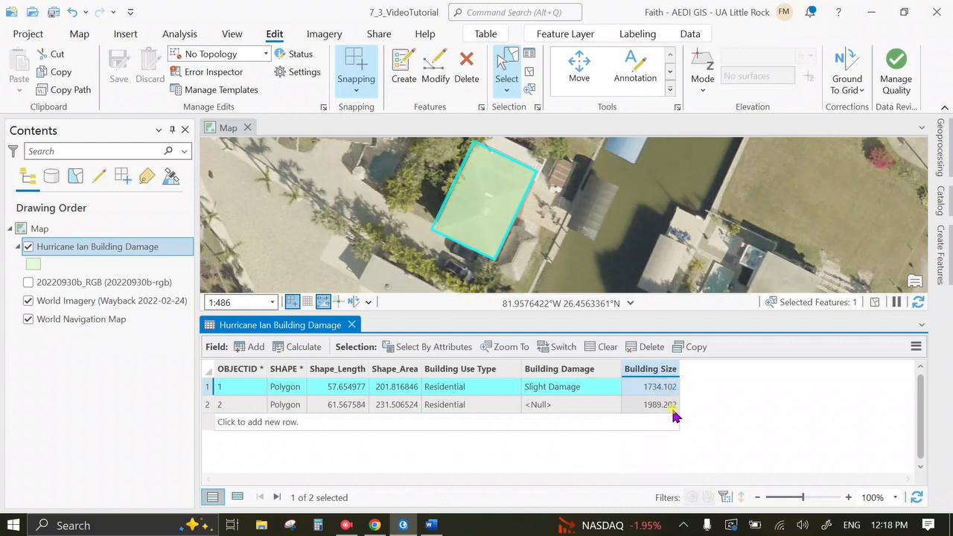